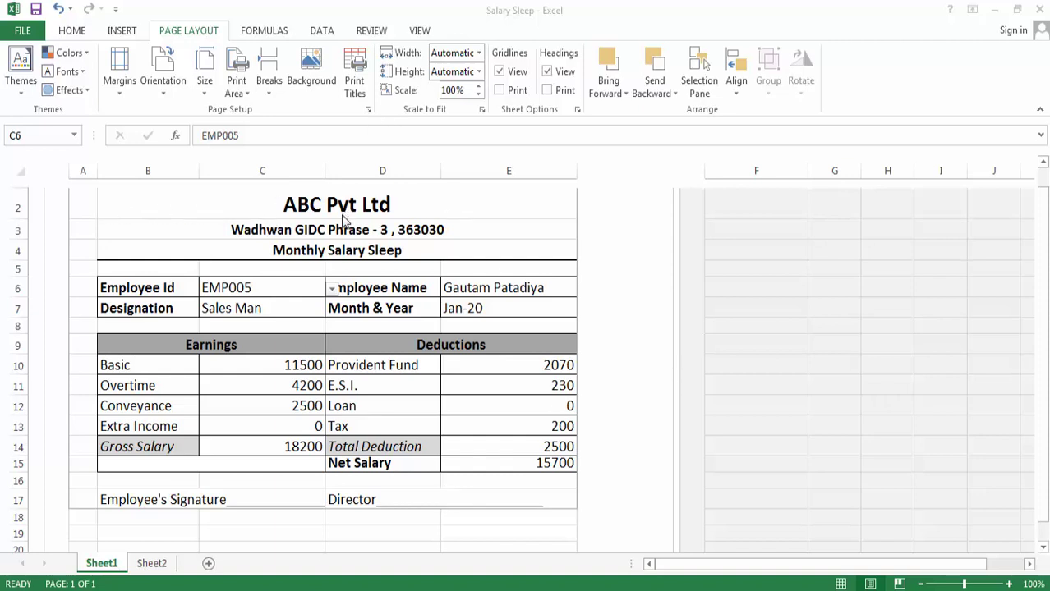
- Switch the C6 Employee Id dropdown to EMP009, then back to EMP005
left_click(331, 292)
left_click(331, 293)
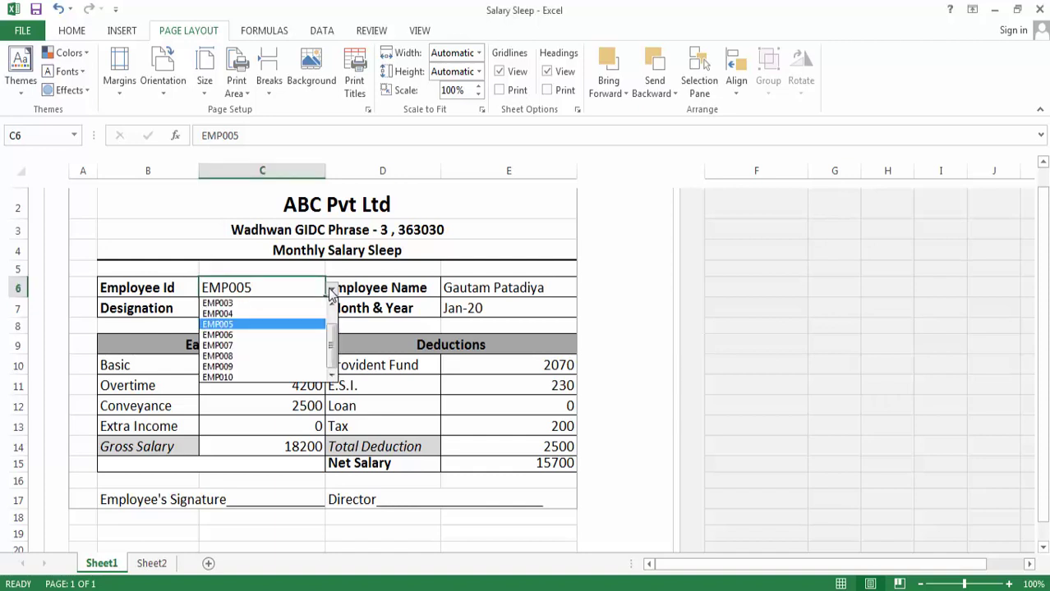
left_click(251, 368)
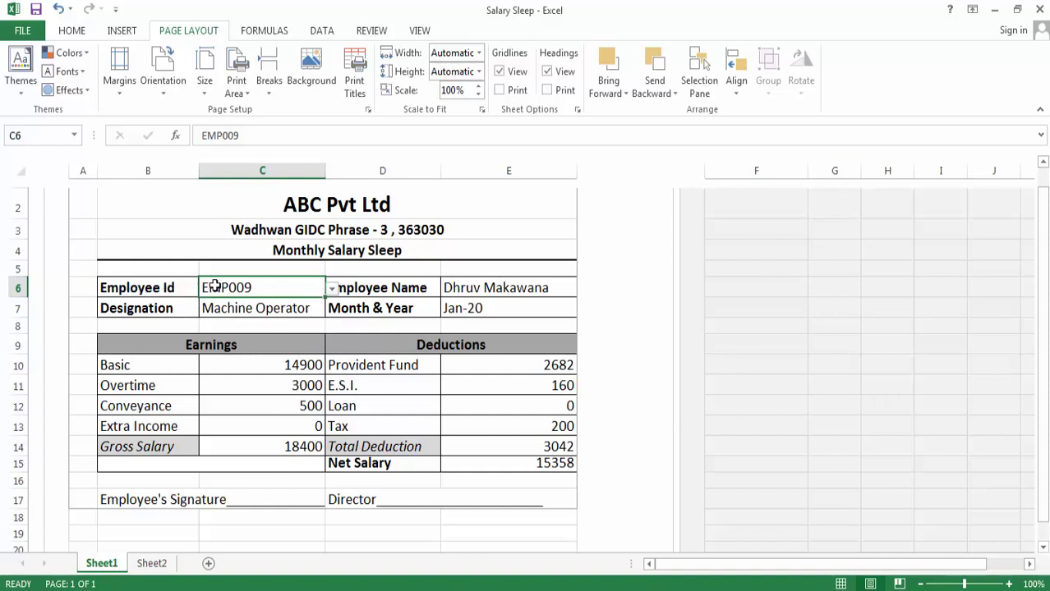
left_click(331, 289)
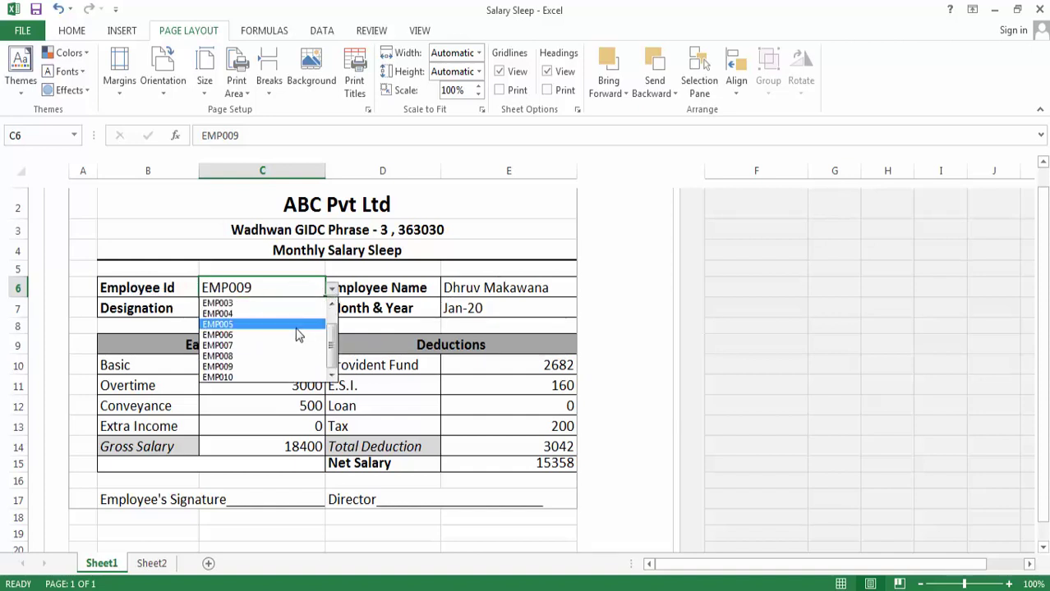
left_click(298, 326)
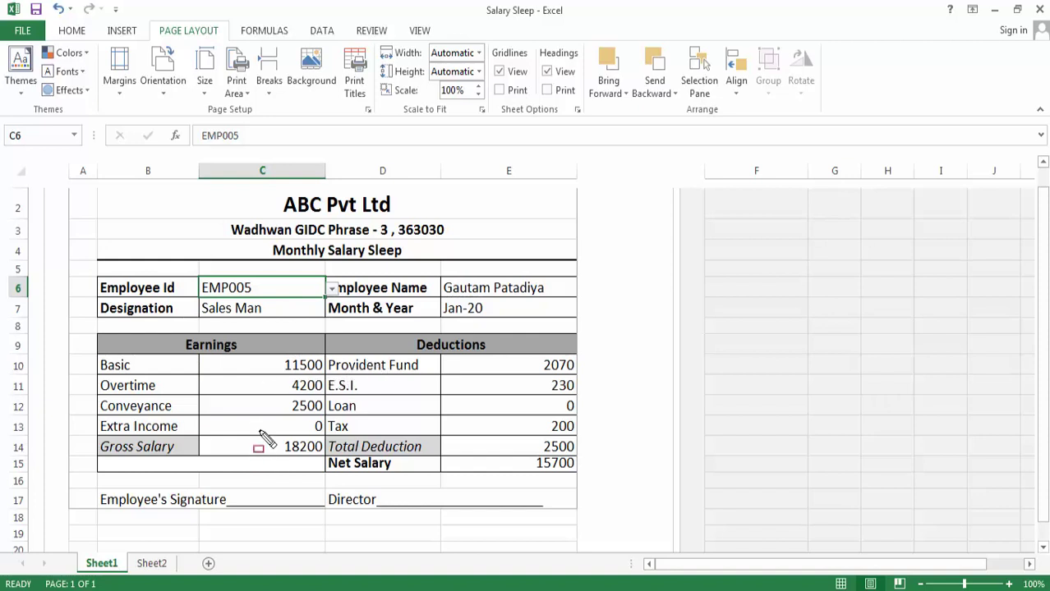
- Outline the earnings and deductions figures and headings with annotation boxes, then clear them
left_click_drag(95, 361, 575, 470)
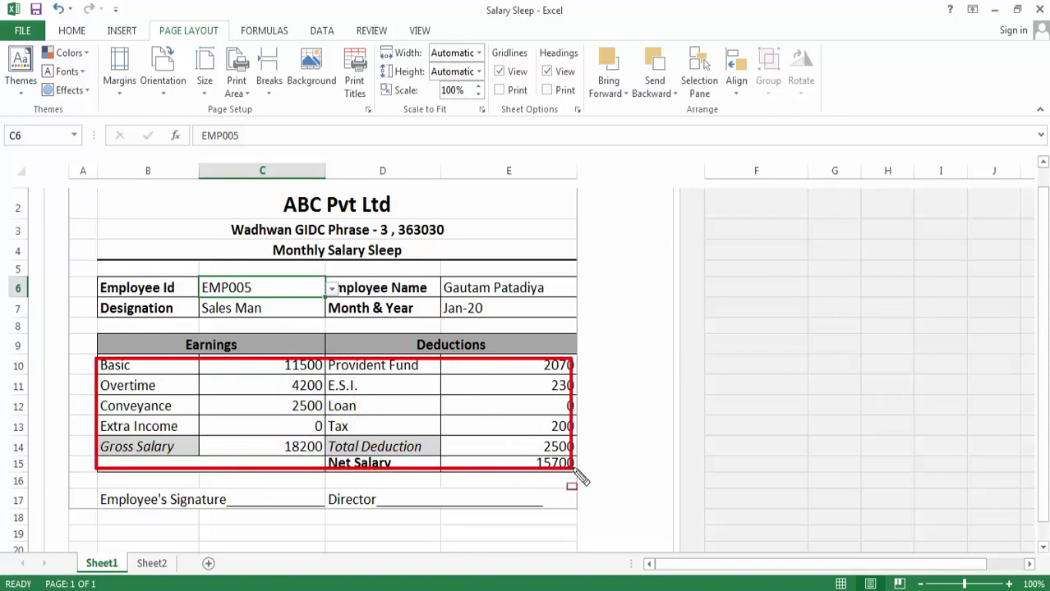
mouse_move(125, 335)
left_mouse_down()
mouse_move(274, 354)
mouse_move(520, 356)
left_mouse_up()
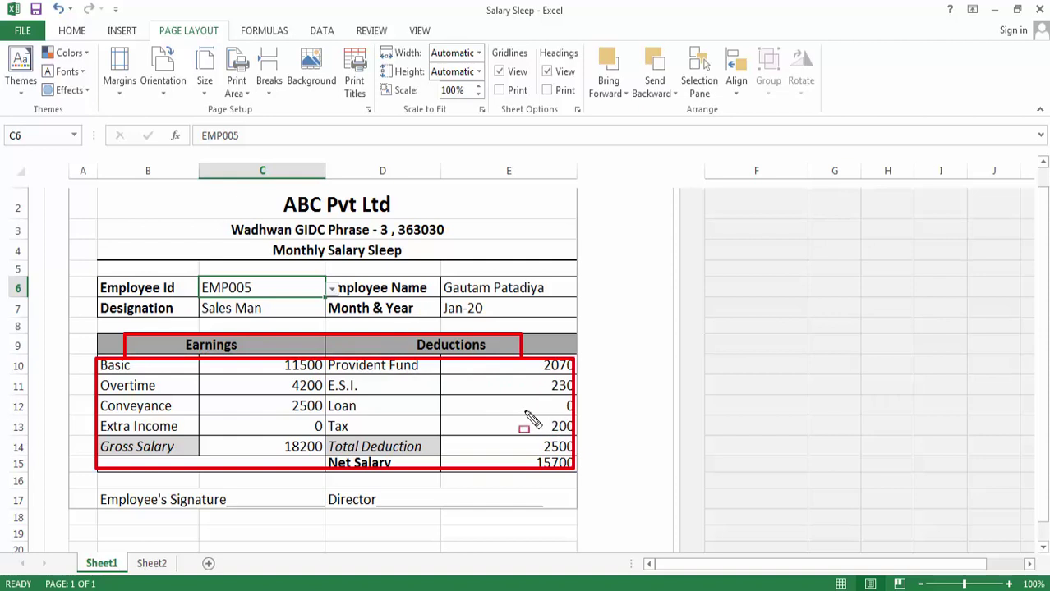
key("Escape")
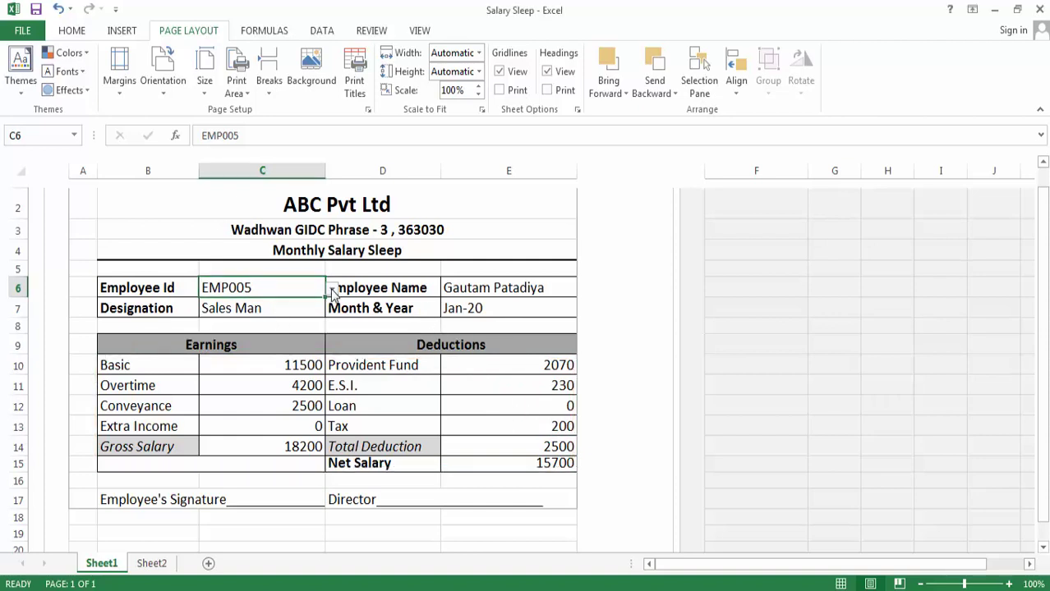
- Select EMP009 again and outline the whole salary slip for emphasis
left_click(332, 289)
left_click(266, 367)
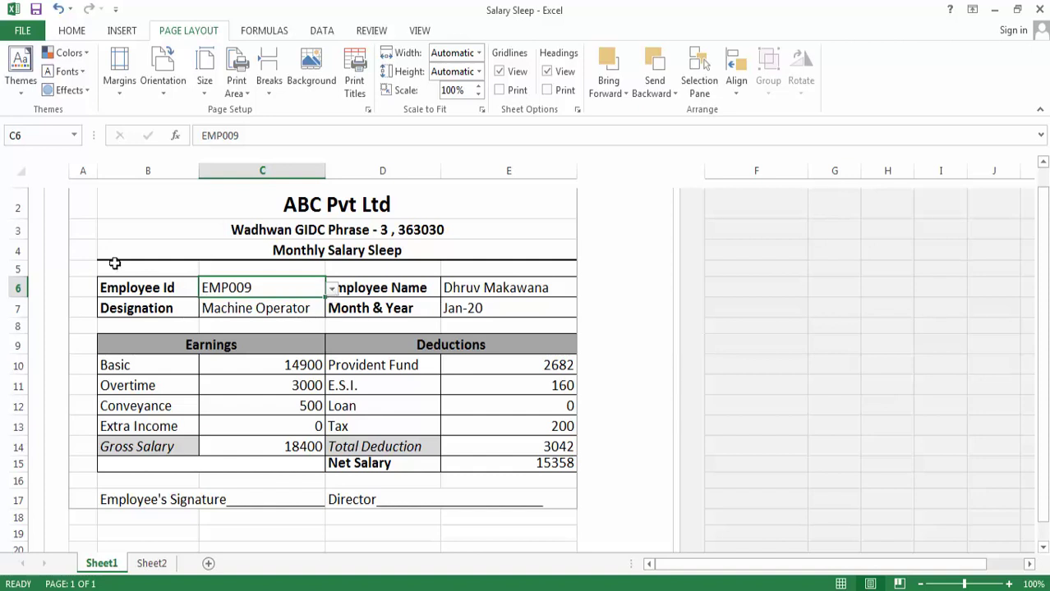
mouse_move(90, 195)
left_mouse_down()
mouse_move(552, 479)
mouse_move(595, 519)
left_mouse_up()
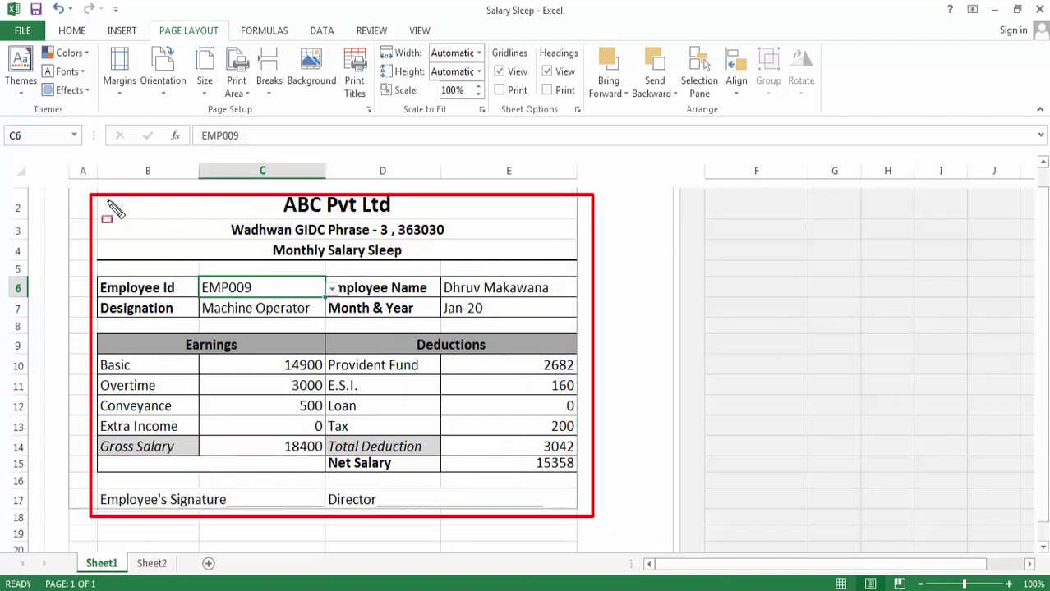
mouse_move(92, 199)
left_mouse_down()
mouse_move(429, 458)
mouse_move(597, 526)
left_mouse_up()
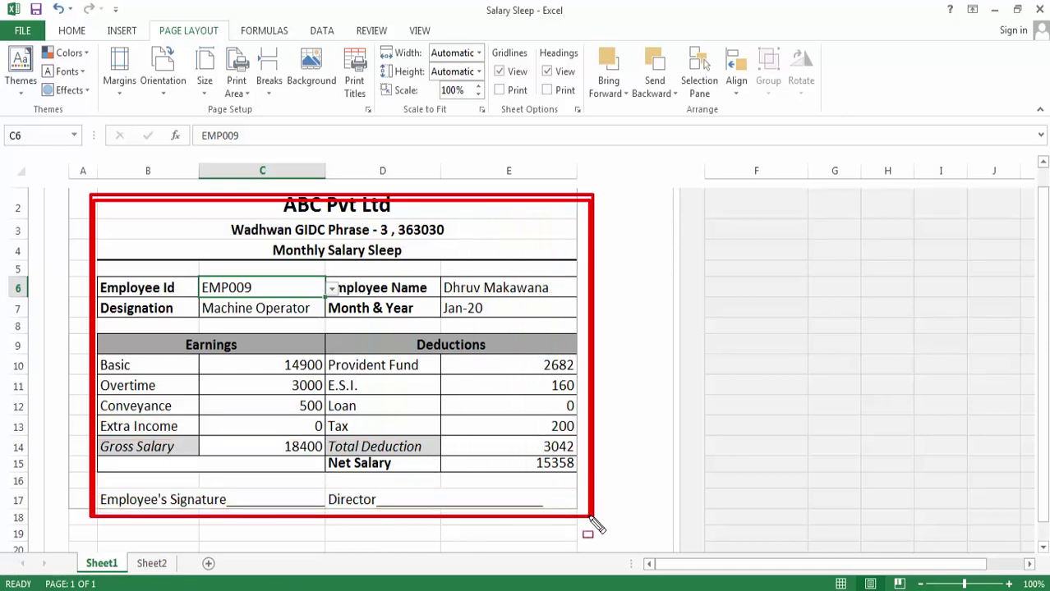
key("Escape")
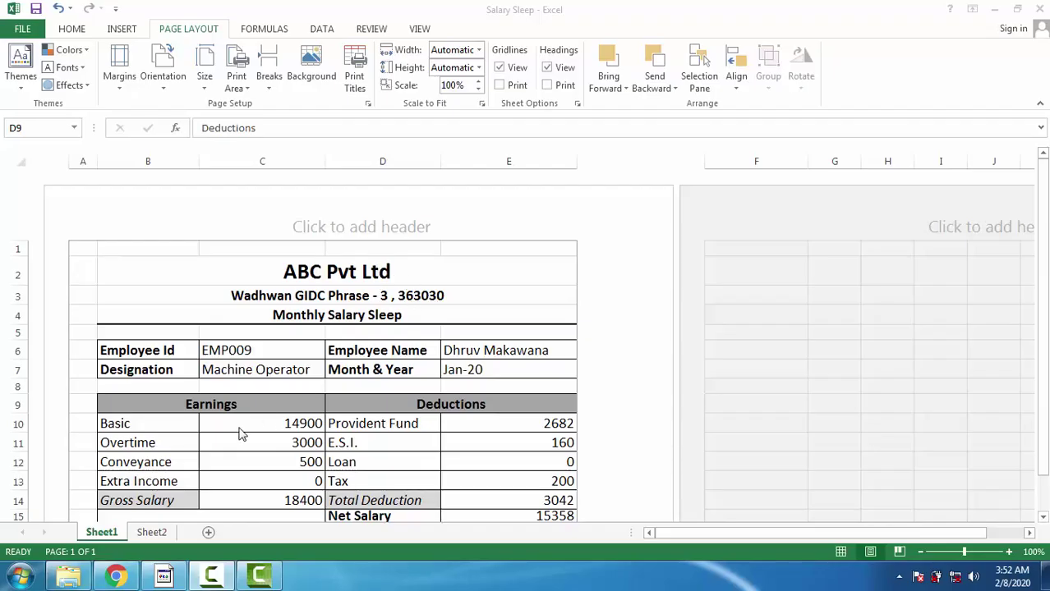
- Insert blank Sheet3 and switch it to Page Layout view from the View ribbon
left_click(209, 534)
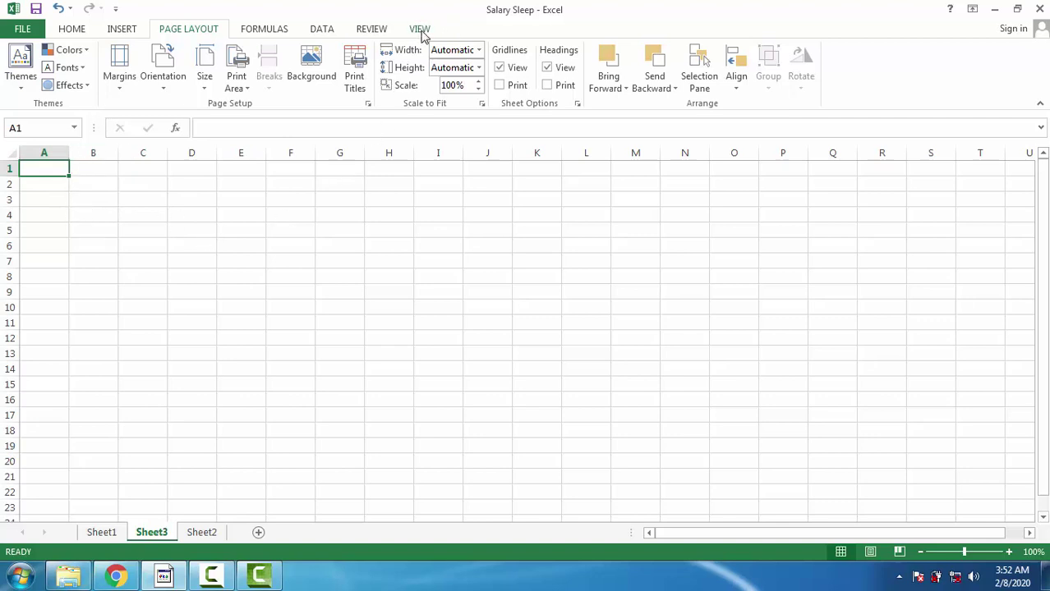
left_click(420, 30)
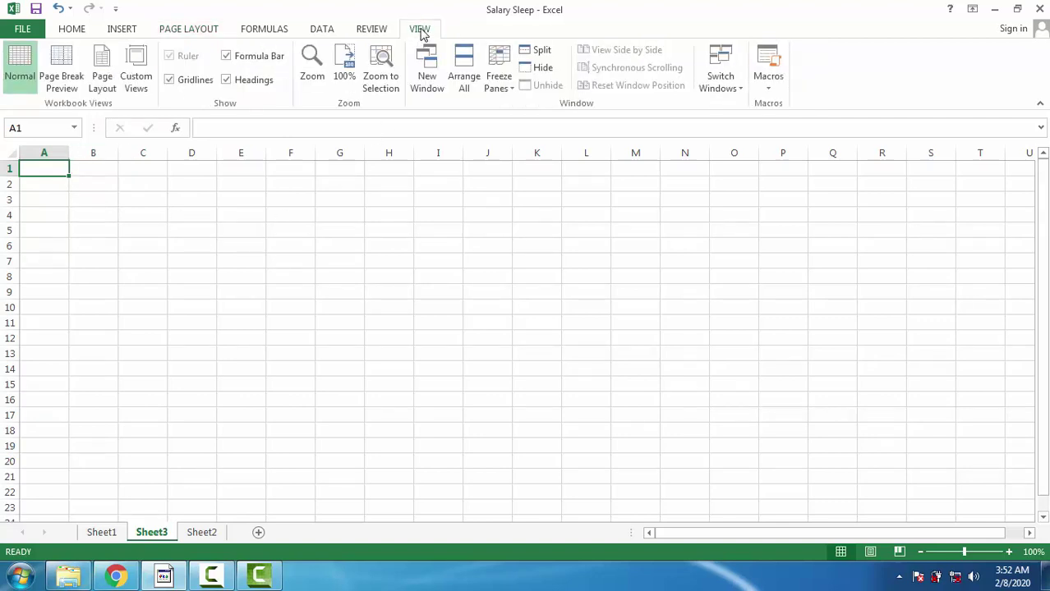
left_click_drag(389, 13, 444, 45)
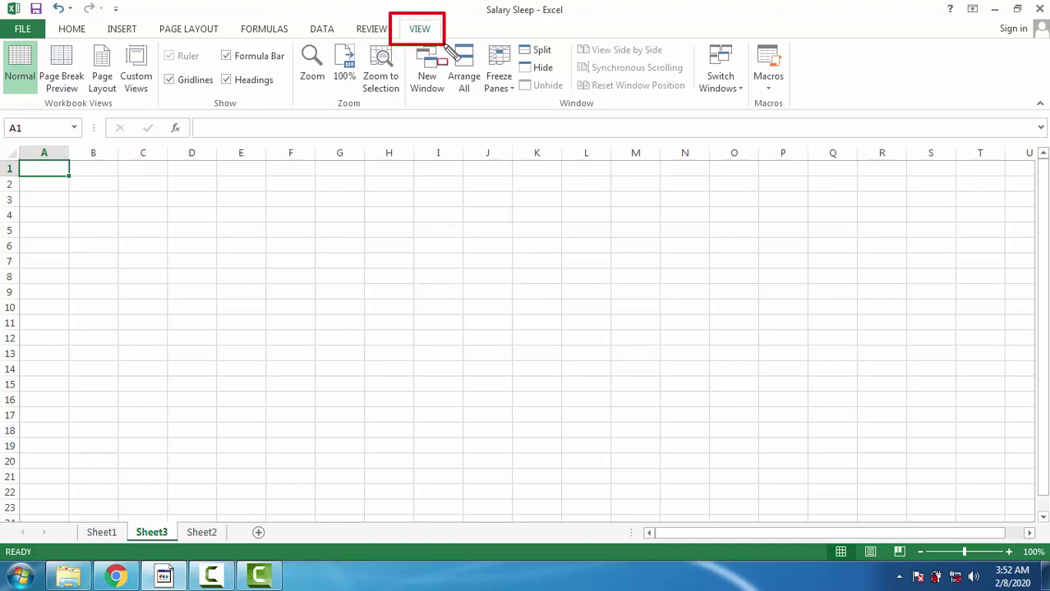
key("Escape")
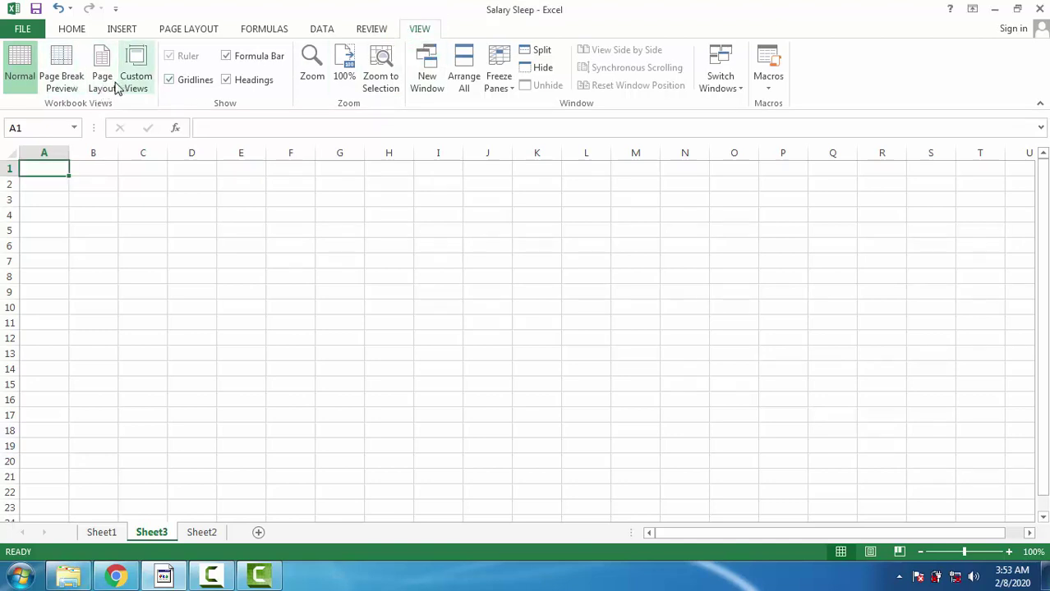
left_click(110, 87)
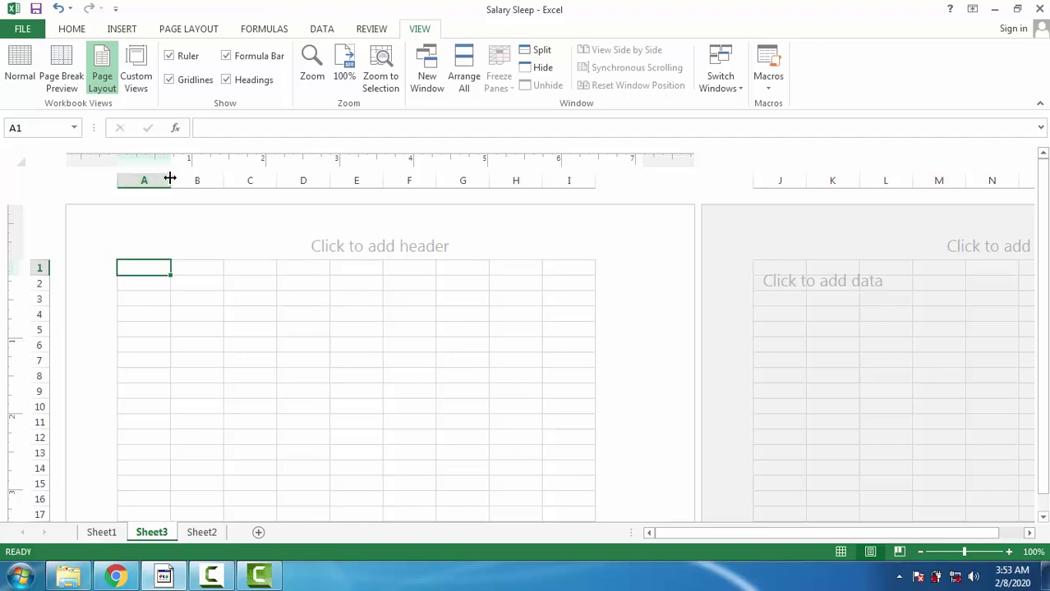
- Narrow column A to 0.44 in and widen columns B through E
mouse_move(172, 178)
left_mouse_down()
mouse_move(146, 178)
mouse_move(596, 187)
left_mouse_up()
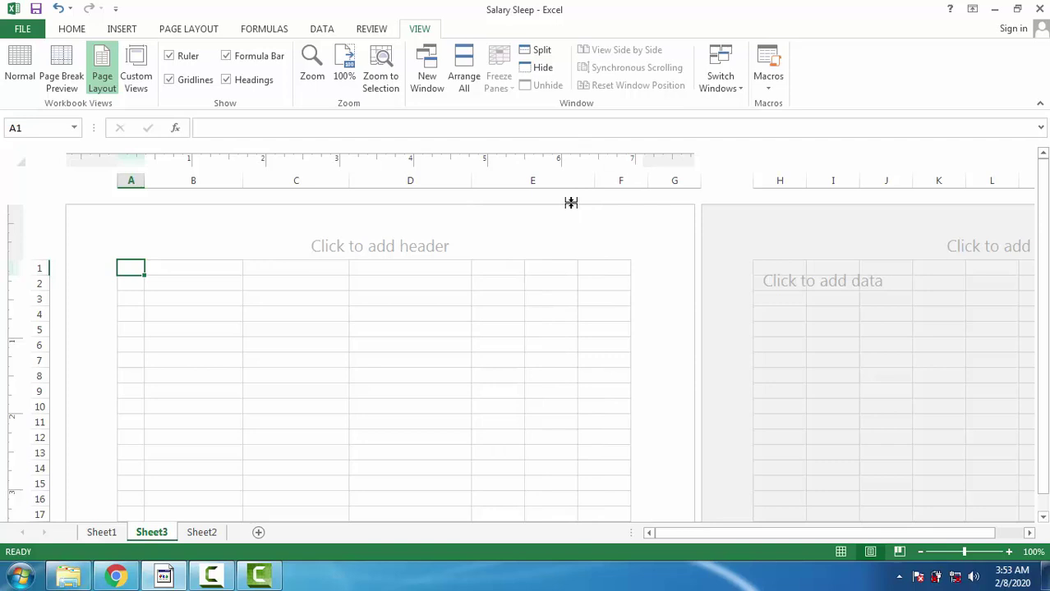
left_click(240, 267)
left_click(342, 265)
left_click(380, 264)
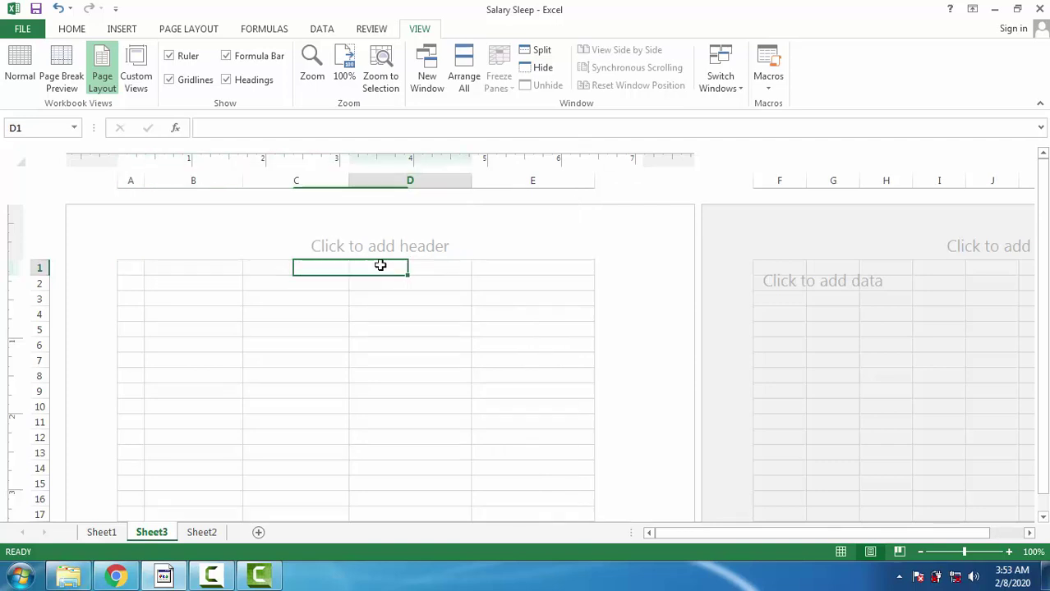
left_click(487, 265)
- Select B2:E2 to hold the company name
left_click(156, 271)
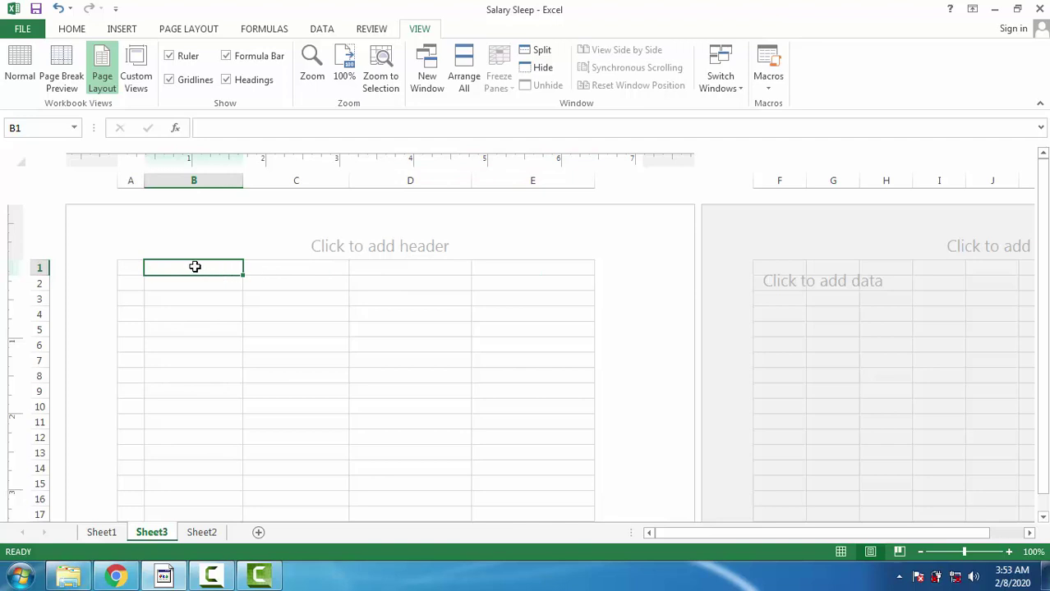
left_click_drag(179, 266, 478, 268)
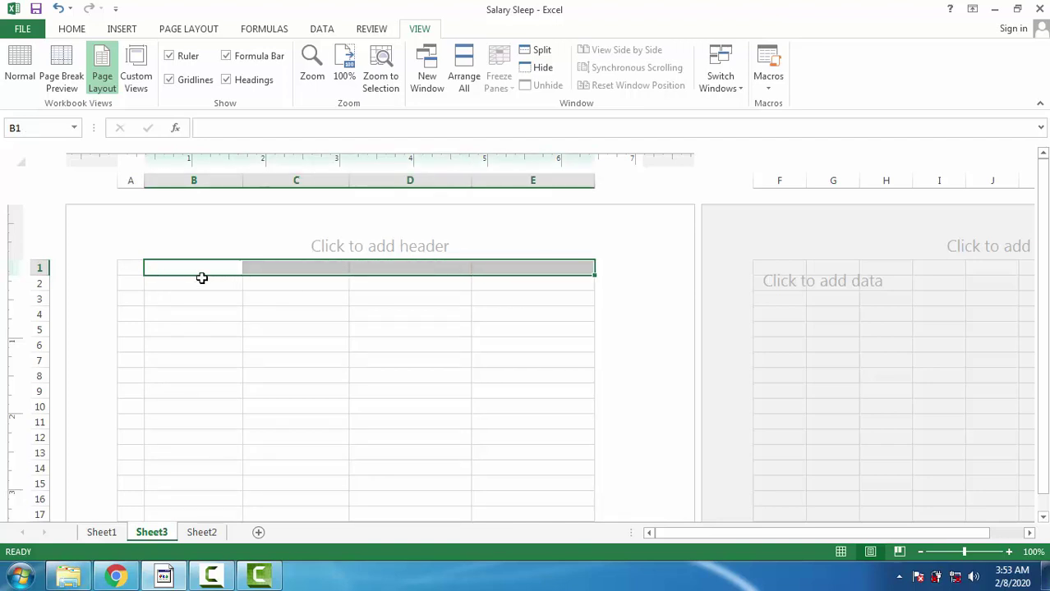
left_click_drag(201, 278, 486, 266)
left_click_drag(194, 289, 534, 286)
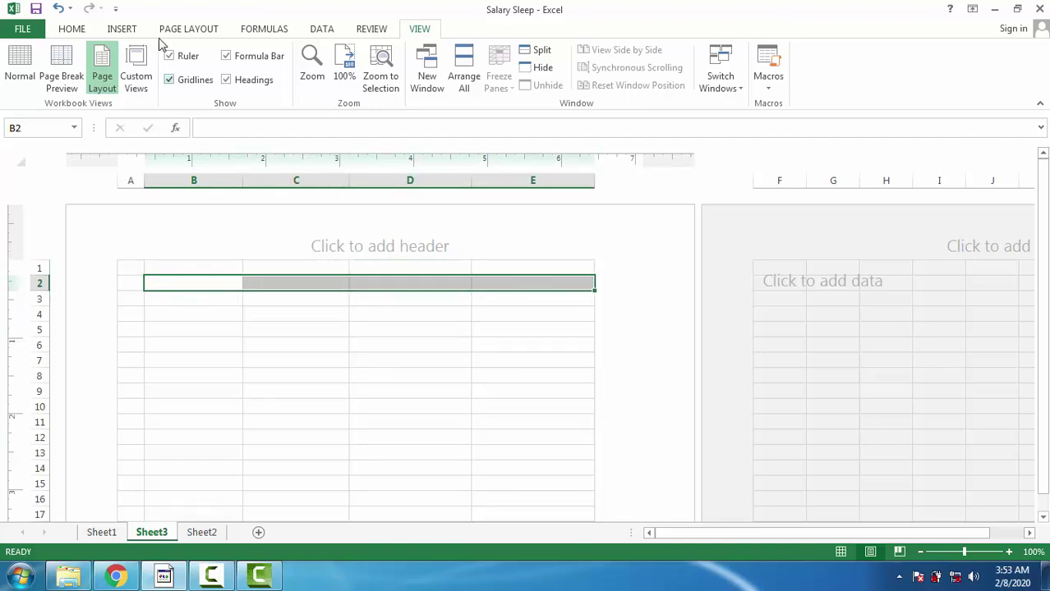
- Merge and center B2:E2 and enter the heading 'ABC Pvt Ltd'
left_click(72, 29)
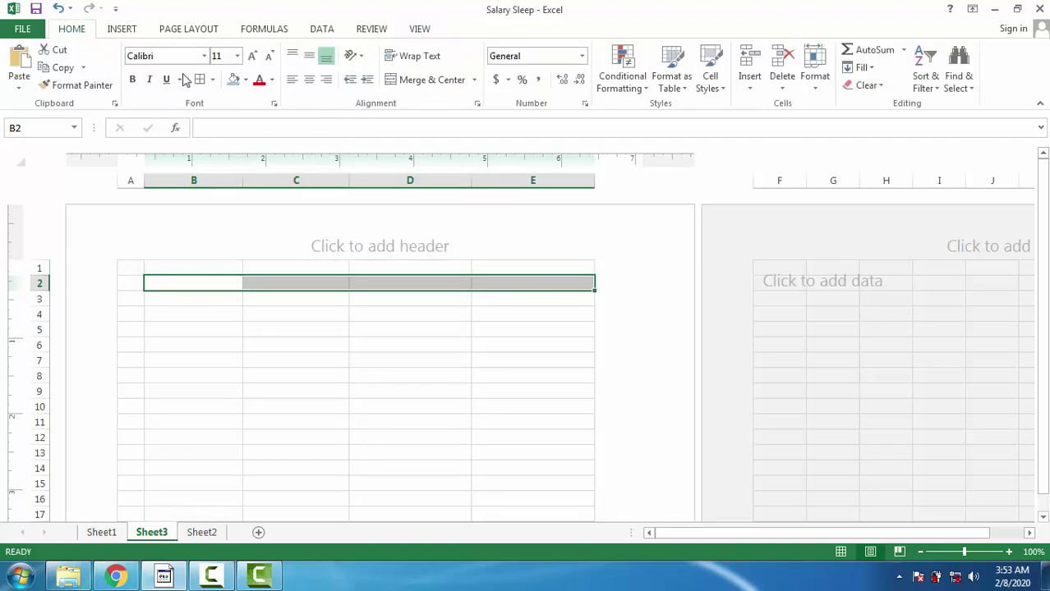
left_click(419, 82)
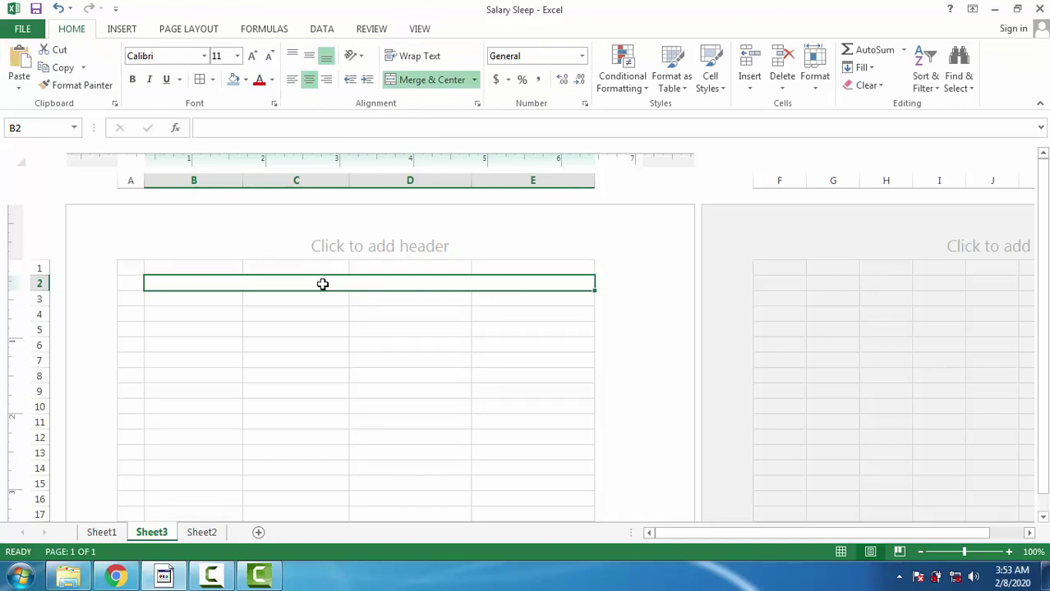
double_click(355, 285)
type("ABC")
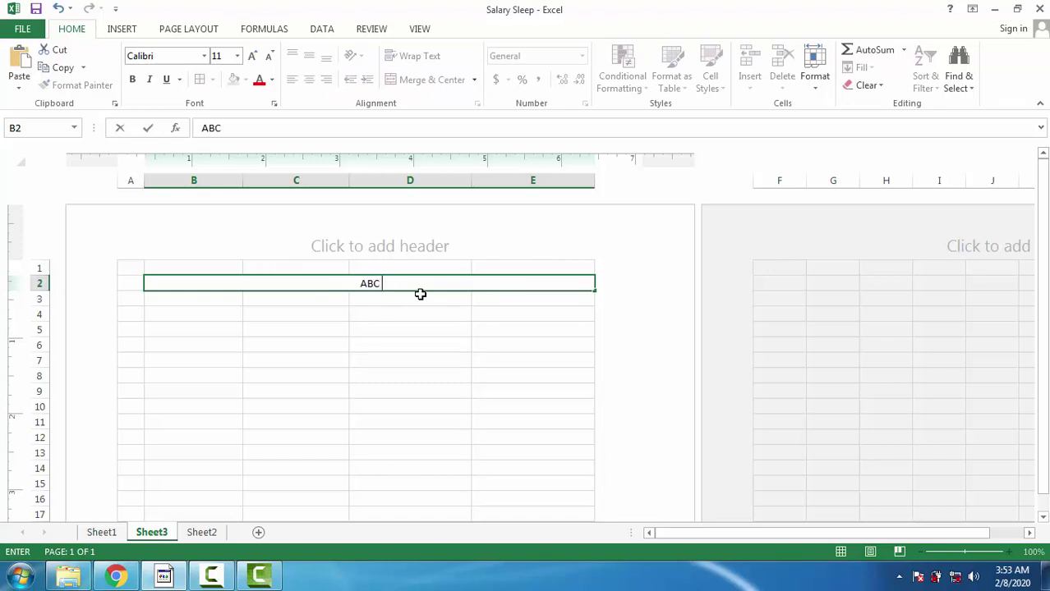
type("Pvt ")
type("Ltd")
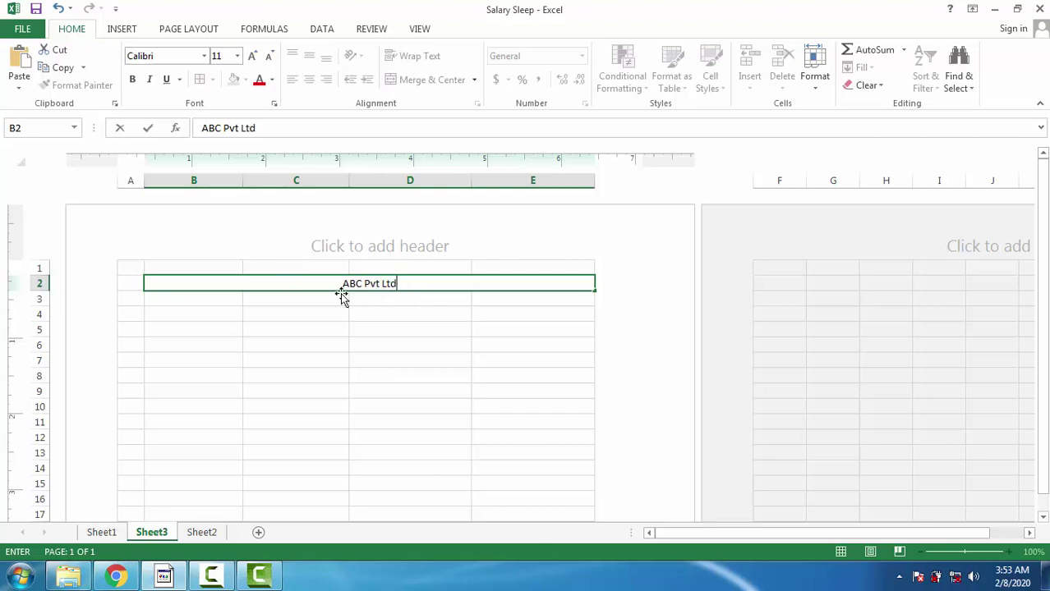
left_click(373, 328)
left_click(377, 283)
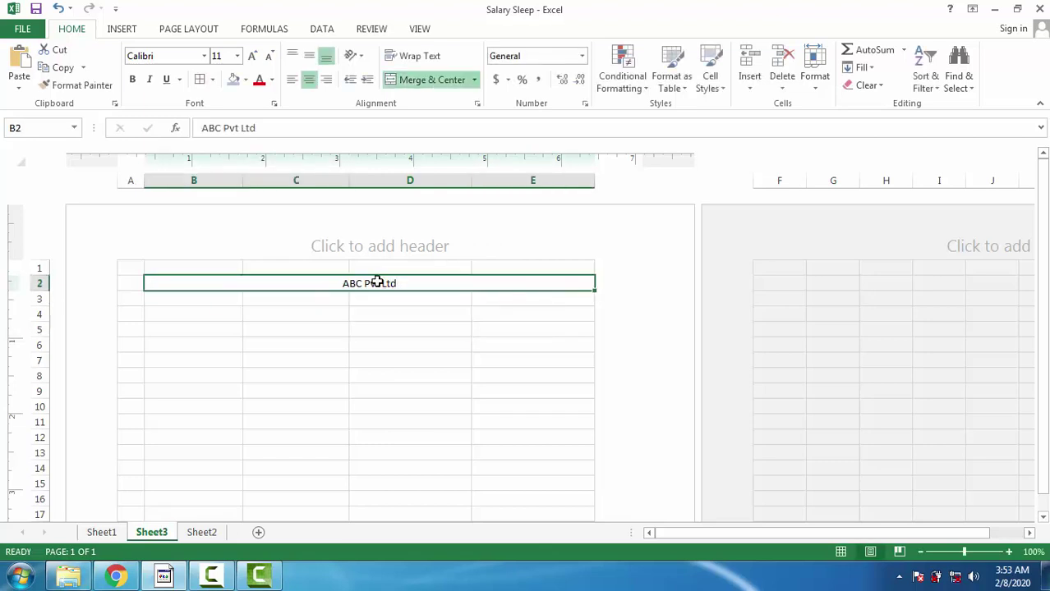
- Make the ABC Pvt Ltd heading bold and enlarge it to 20 point
left_click(252, 55)
left_click(252, 56)
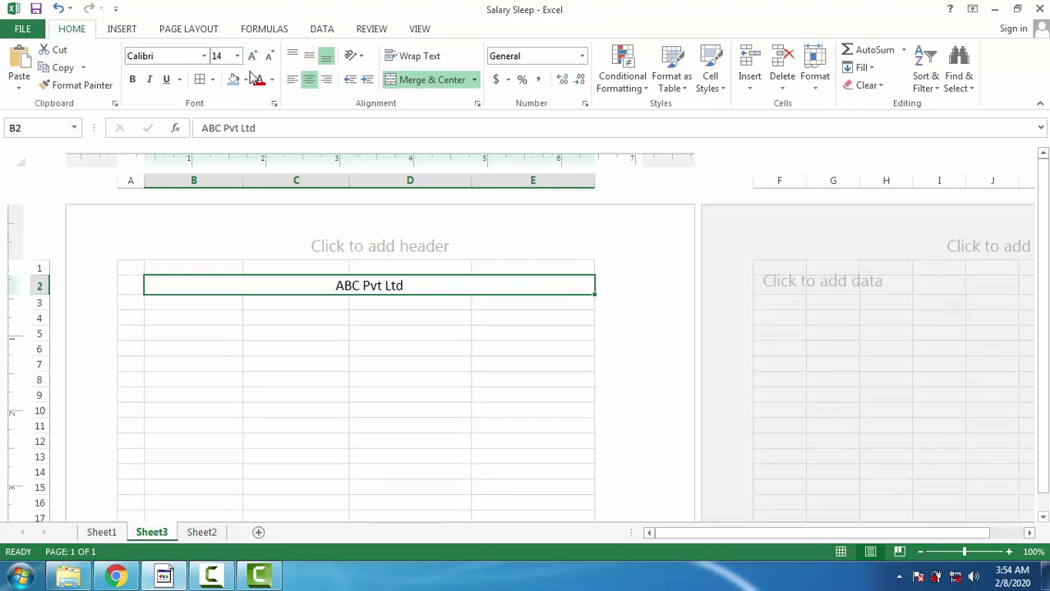
left_click(132, 78)
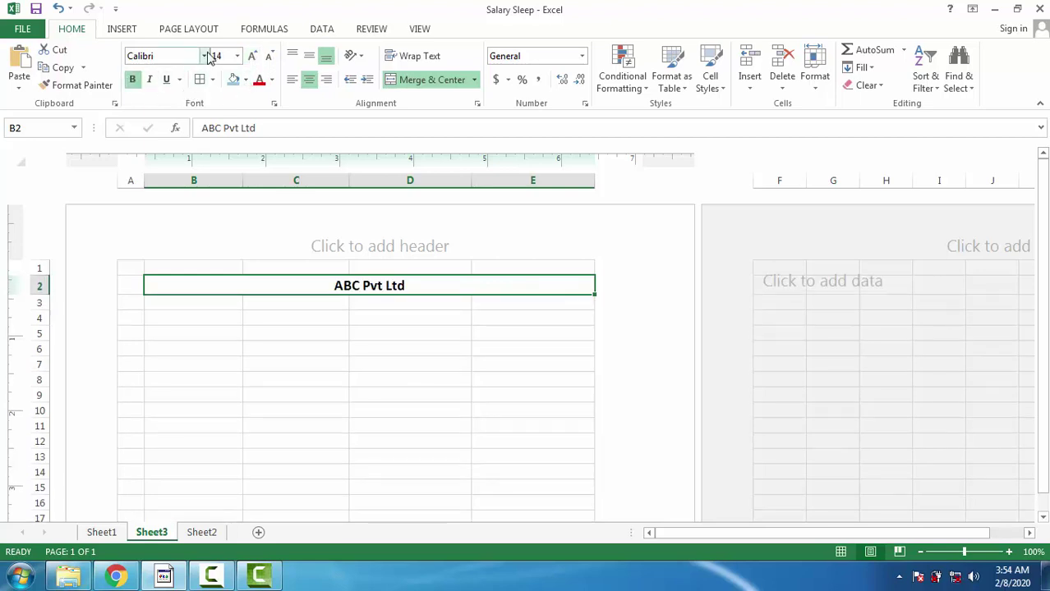
left_click(253, 55)
left_click(253, 56)
left_click(253, 56)
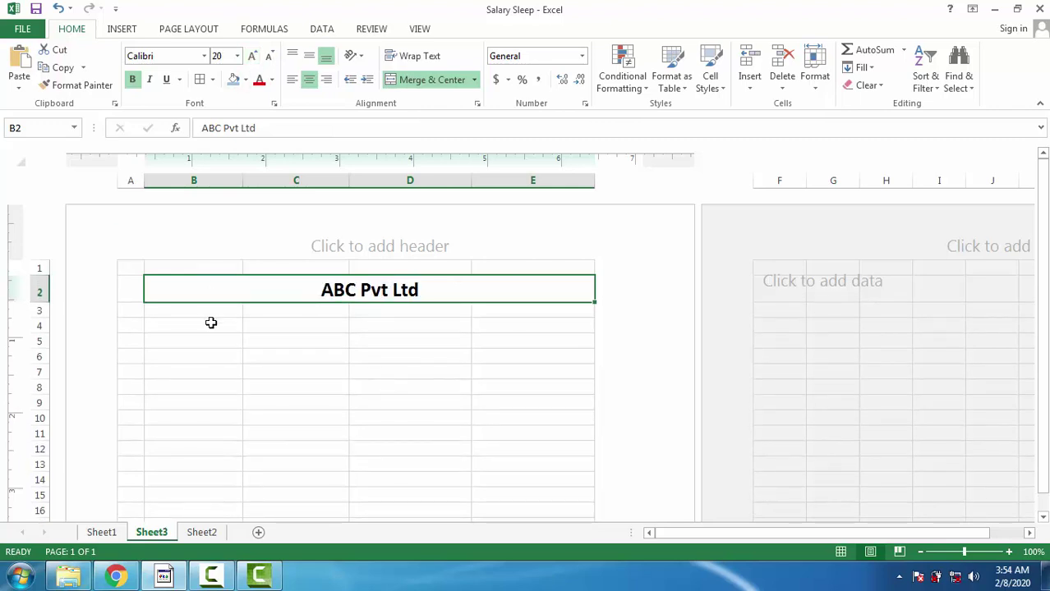
left_click(258, 321)
left_click(366, 298)
left_click(195, 313)
- Merge and center B3:E3 and enter the company's address line
left_click_drag(197, 312, 493, 311)
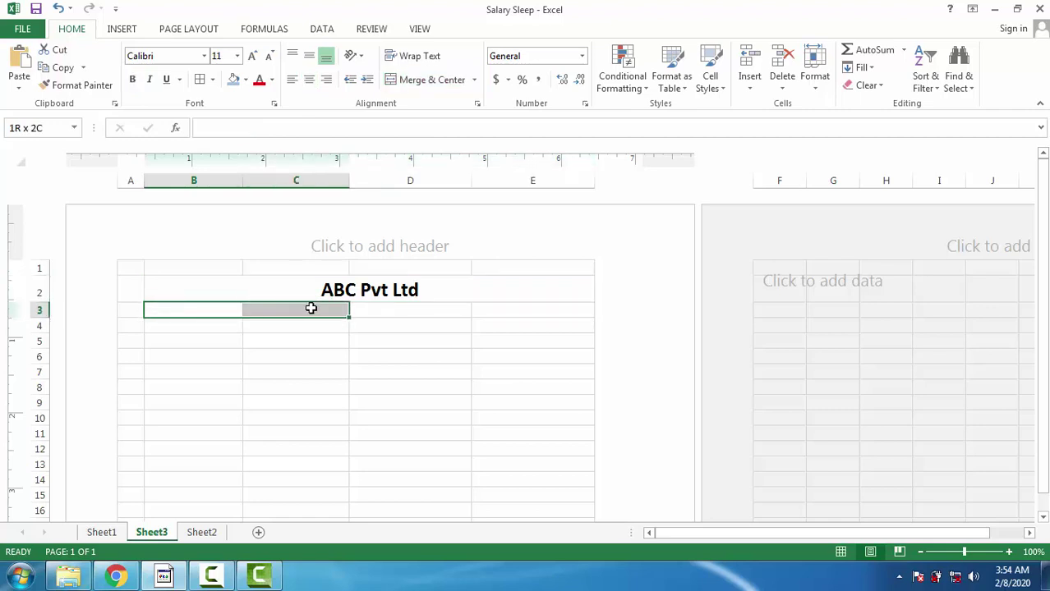
left_click(422, 83)
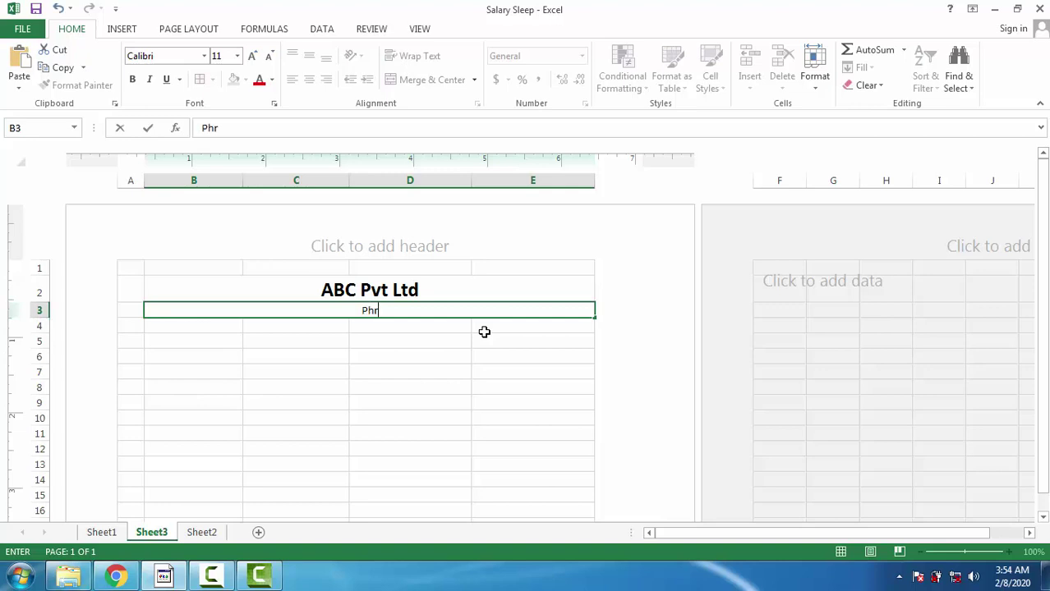
type("ase")
type("-3 W")
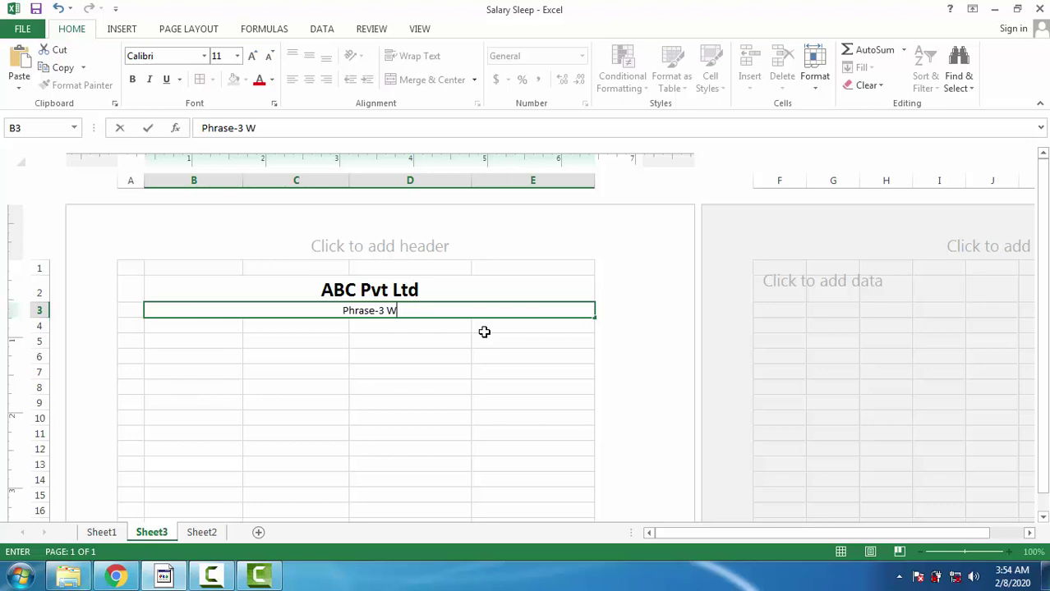
type("adhwan")
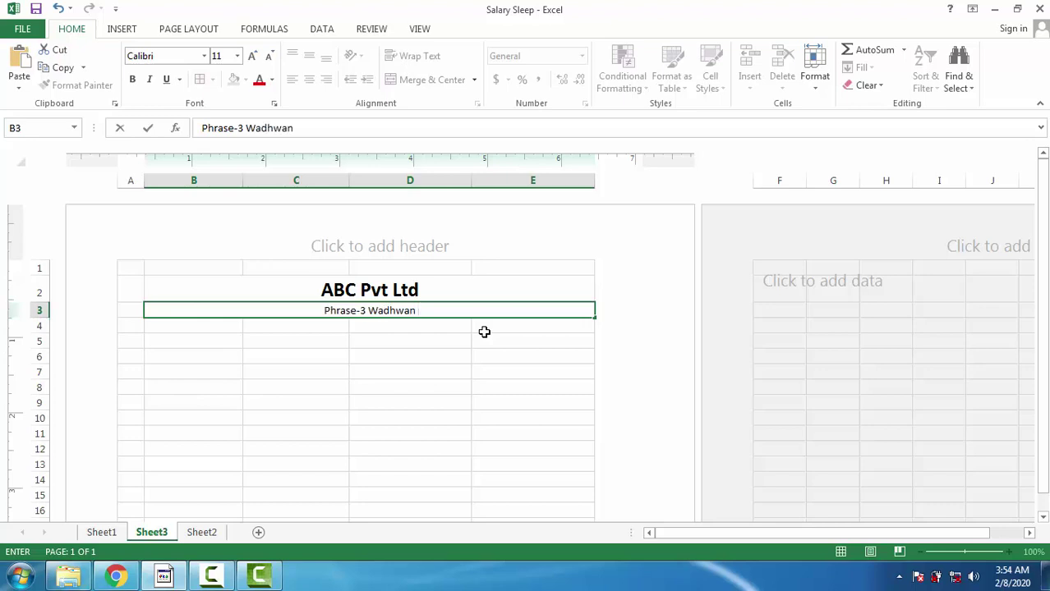
type(" Gi")
key("BackSpace")
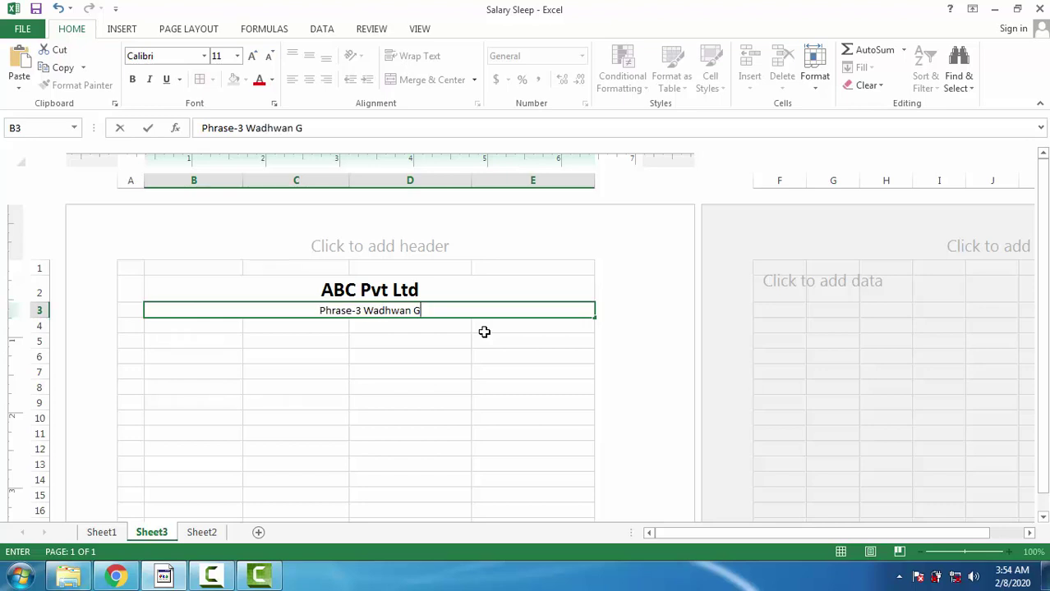
type("IDC,")
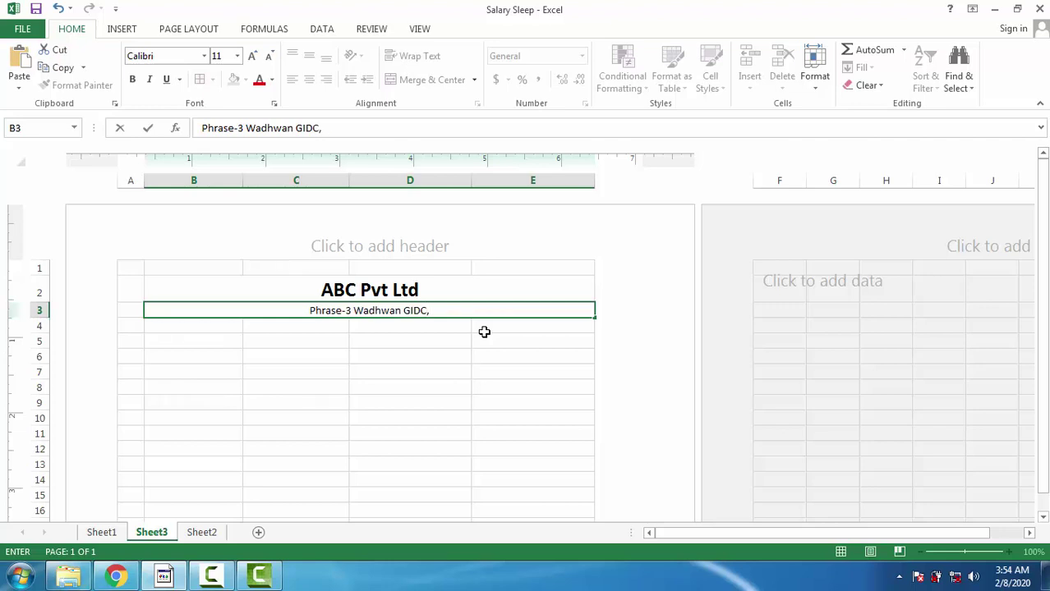
type(" 363030")
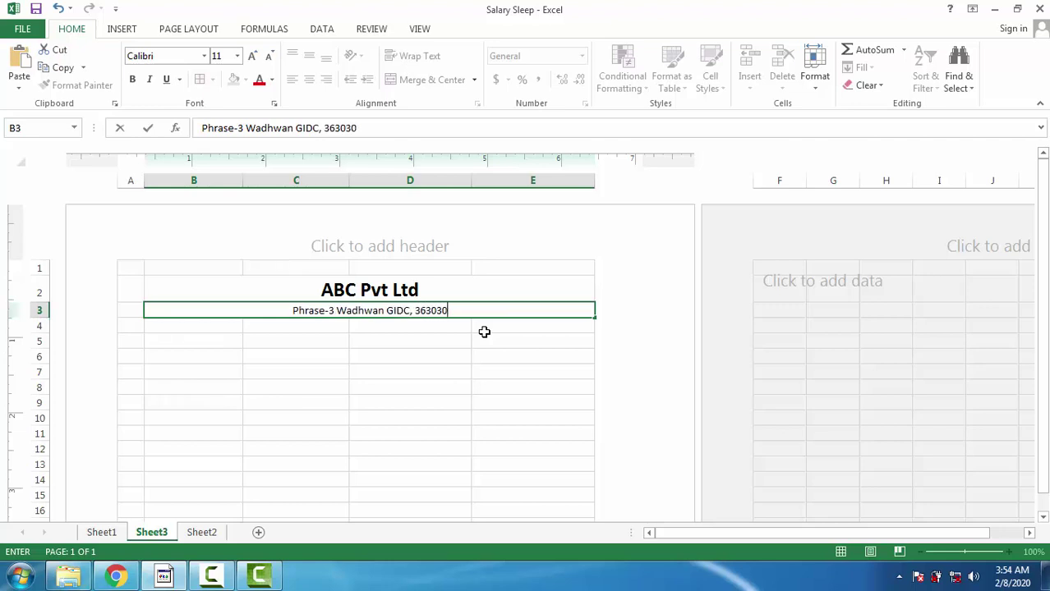
left_click(499, 282)
- Make the address line bold at 14 point
left_click(447, 310)
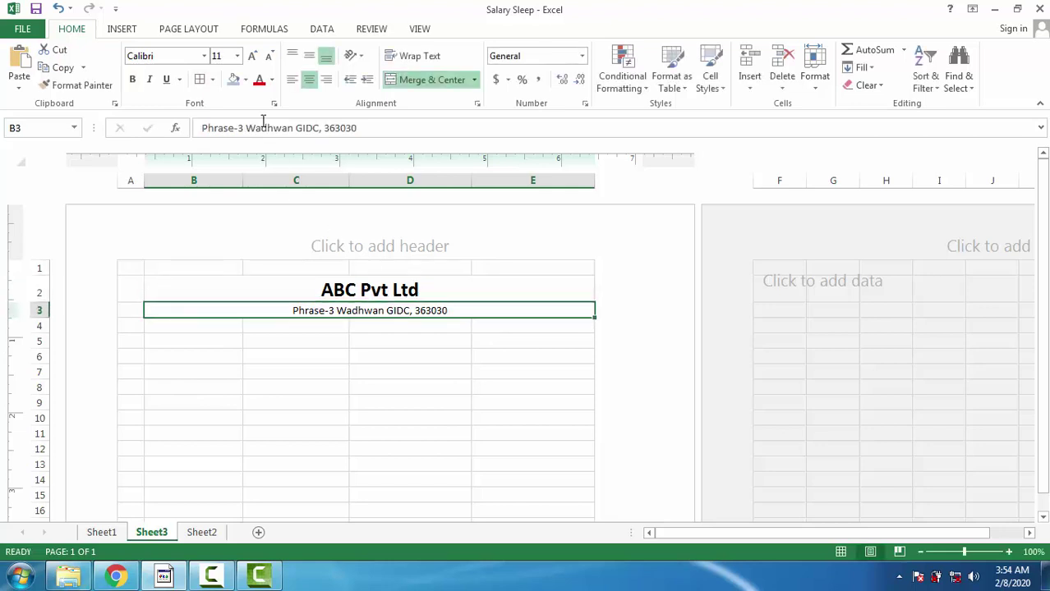
left_click(253, 58)
left_click(255, 59)
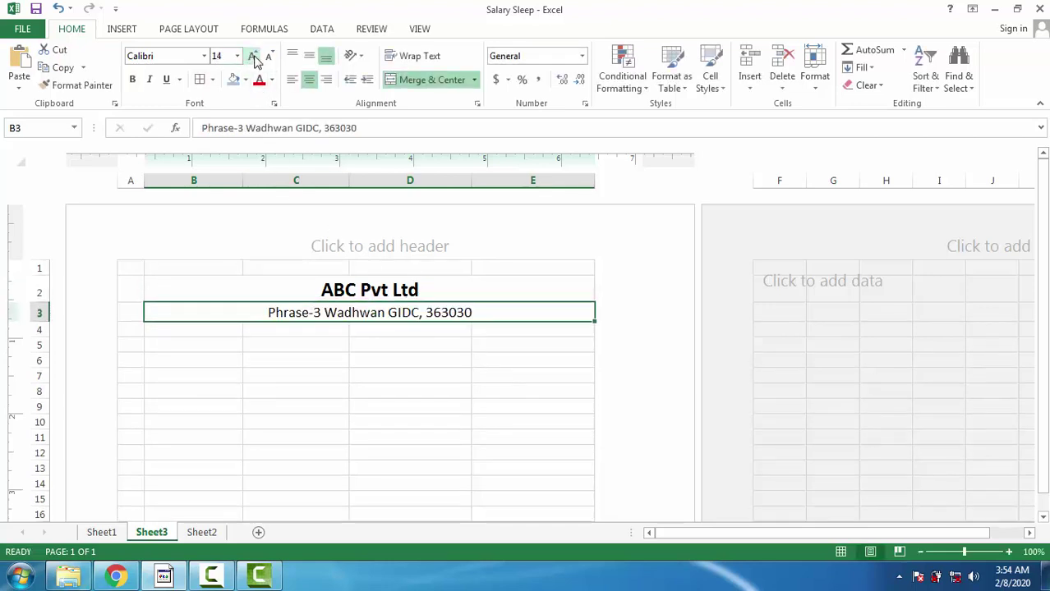
left_click(133, 81)
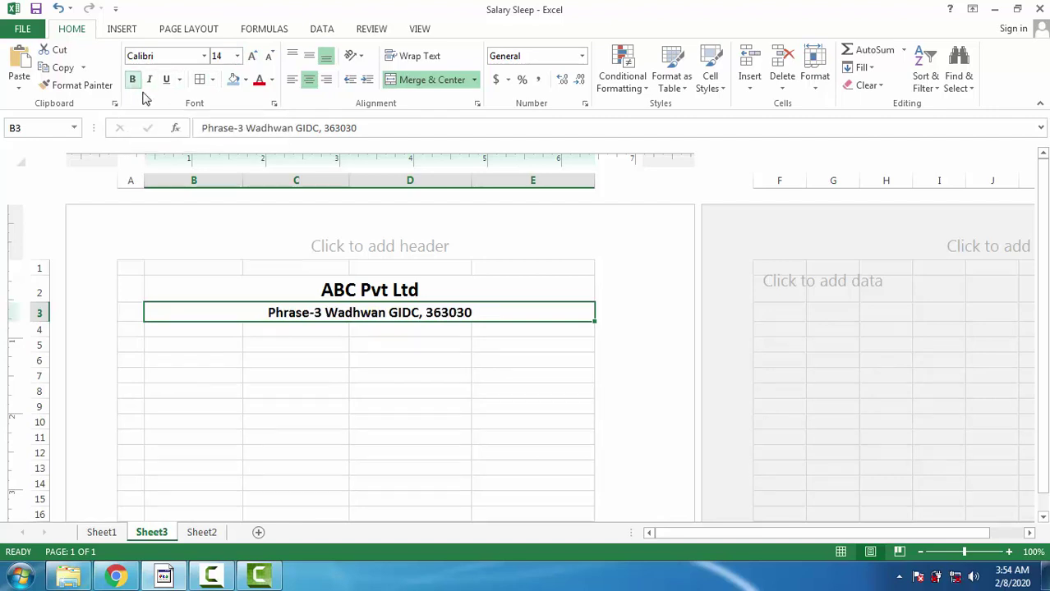
left_click(357, 334)
left_click(237, 330)
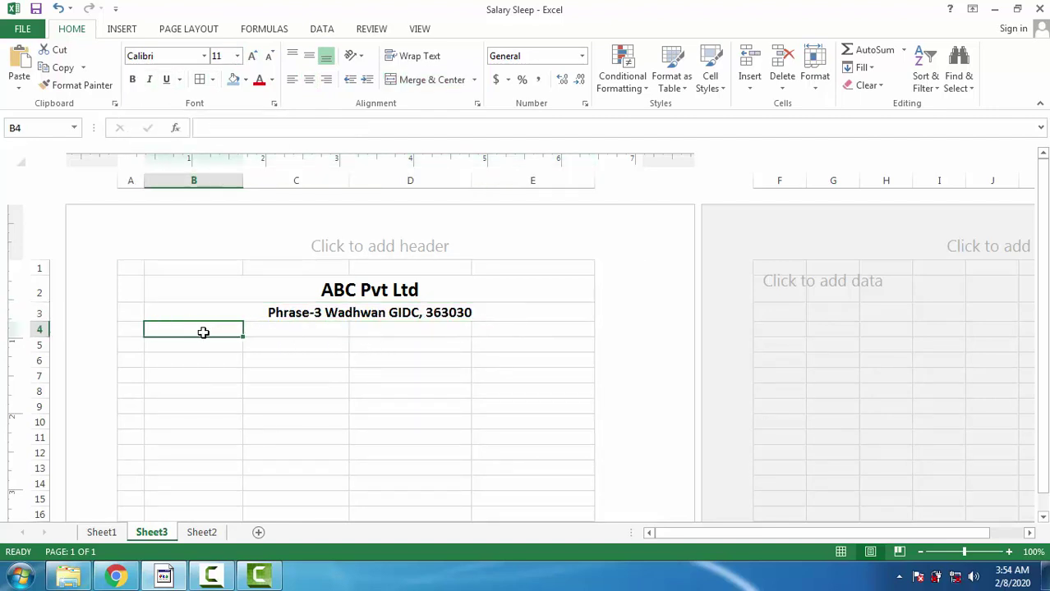
- Merge B4:E4, set it bold 14 point, and enter the title 'Monthly Salary Sleep'
left_click_drag(275, 331, 500, 329)
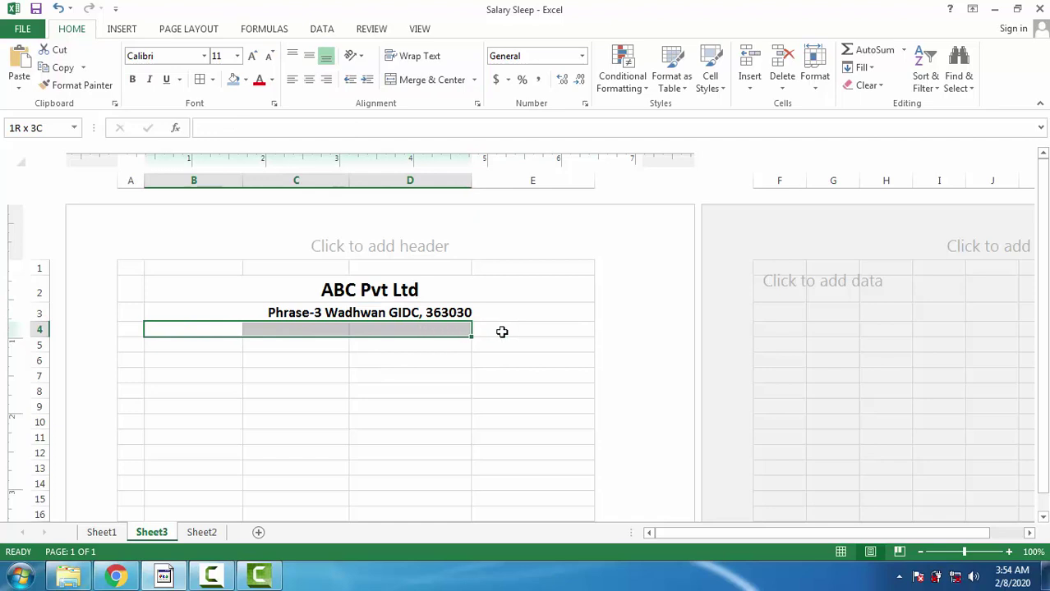
left_click(433, 80)
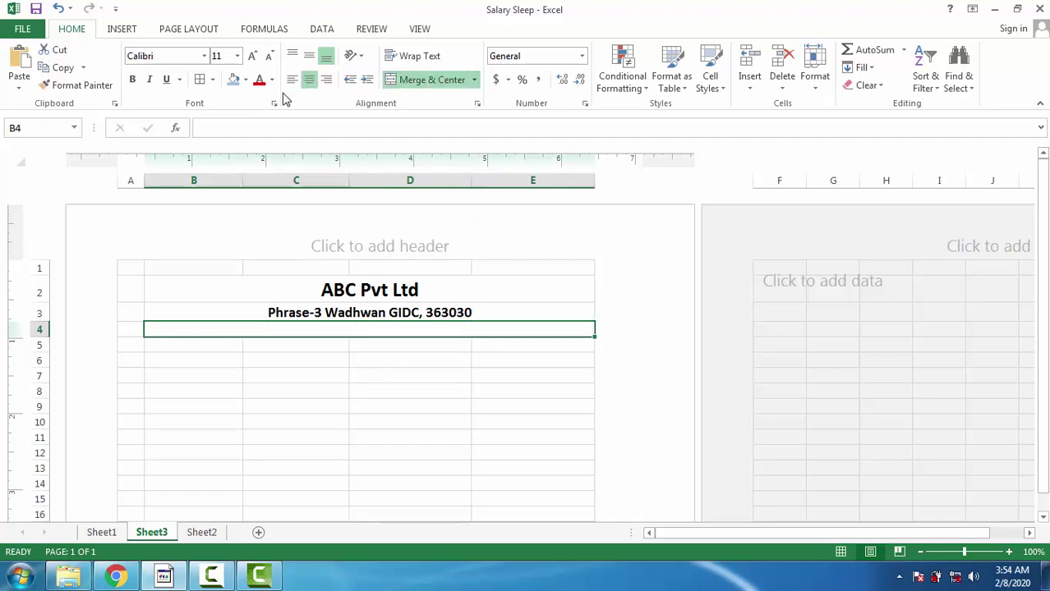
left_click(134, 81)
left_click(251, 56)
left_click(250, 57)
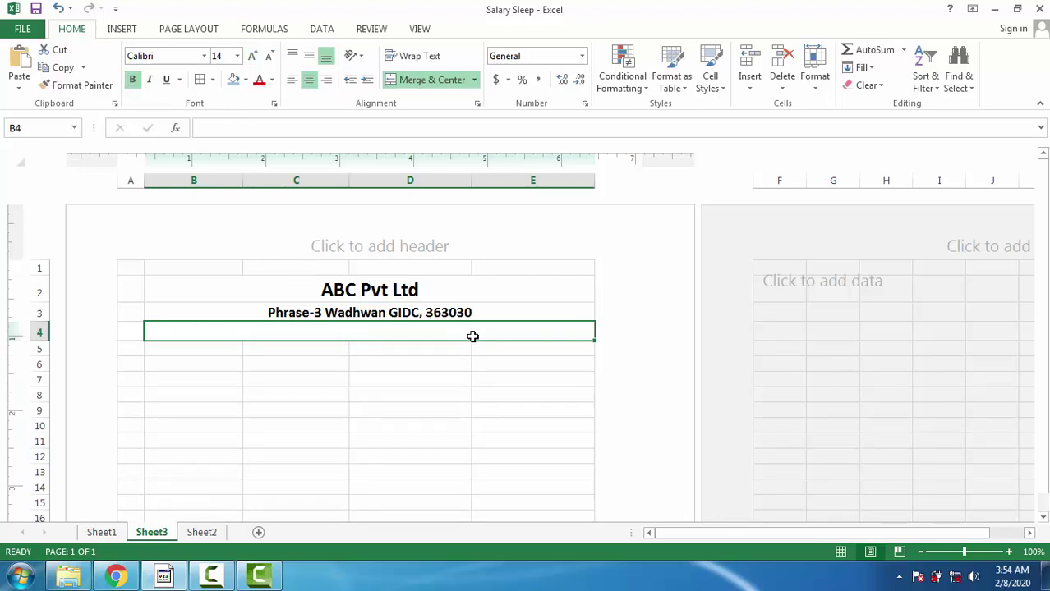
type("Monthl")
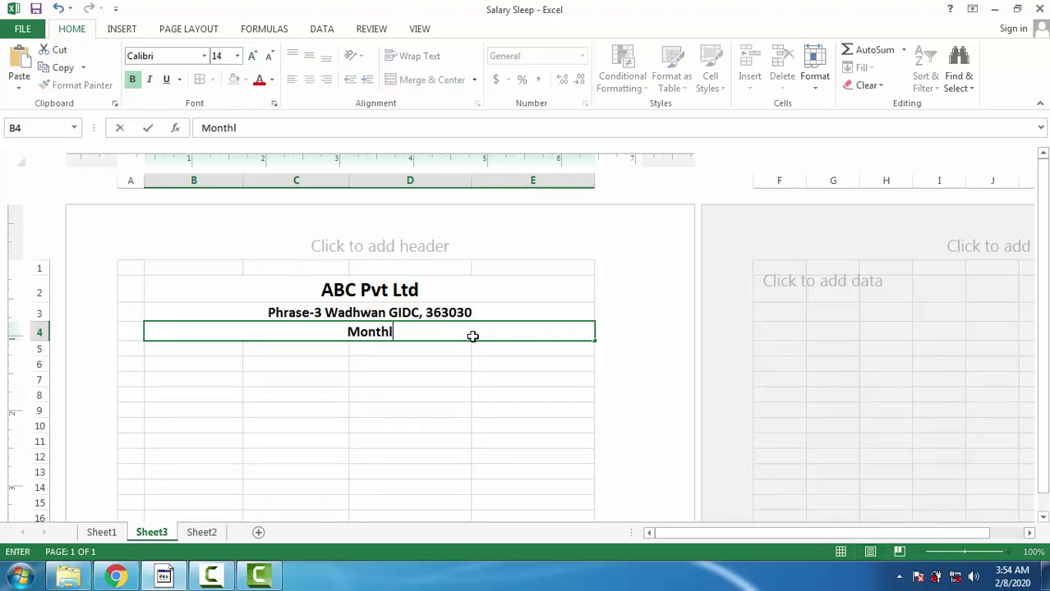
type("y Salar")
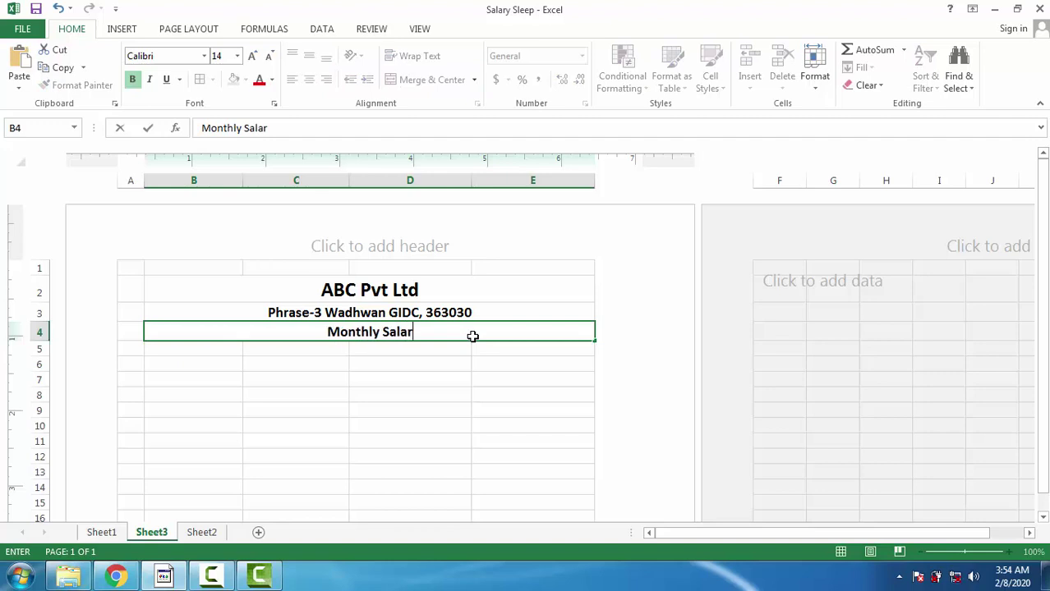
type("y Sleep")
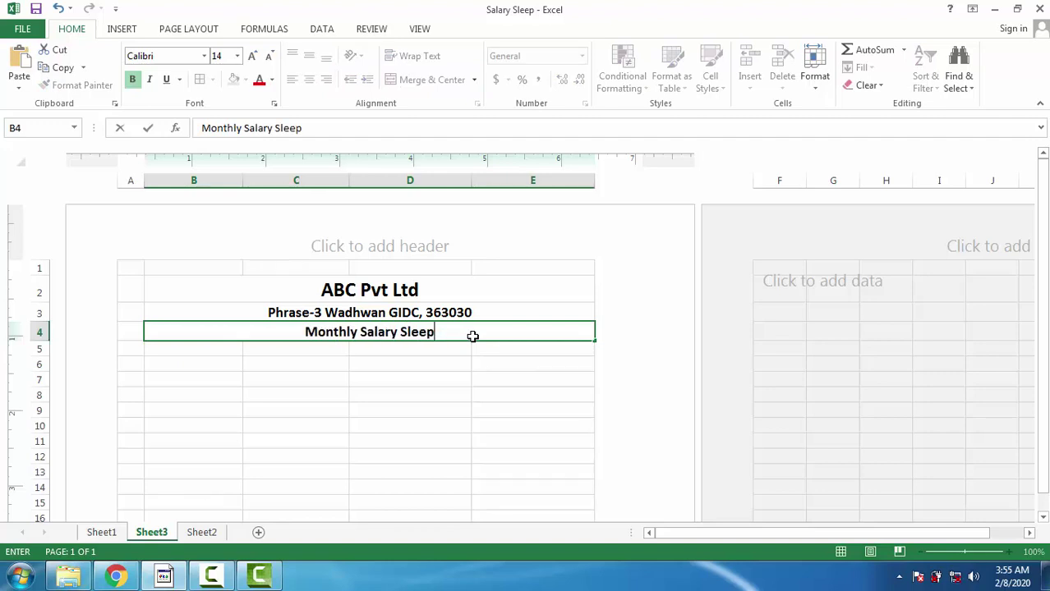
left_click(422, 343)
left_click(345, 329)
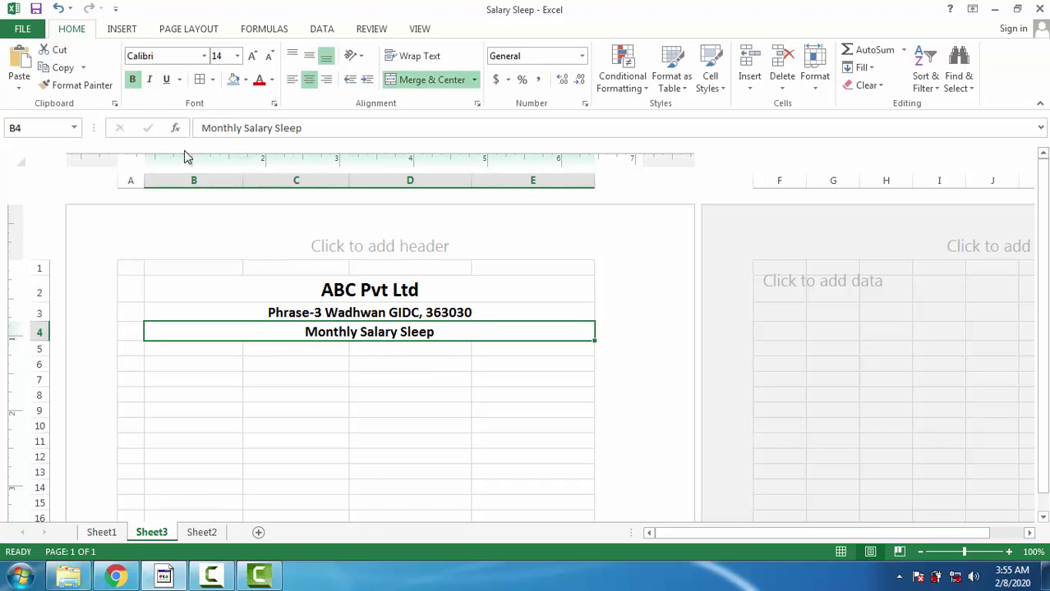
left_click_drag(181, 63, 220, 93)
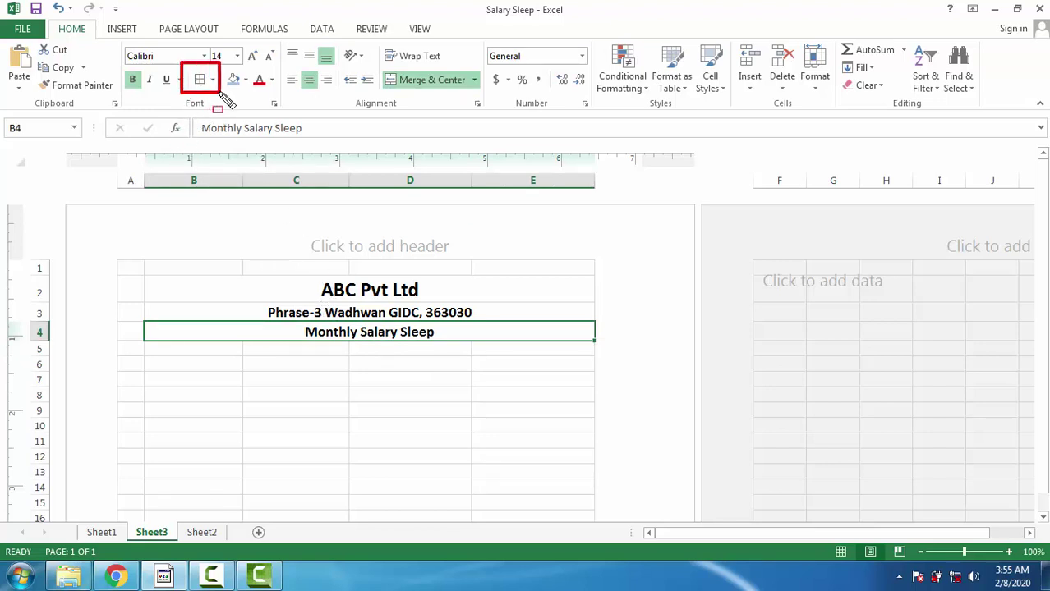
- Apply a bottom border beneath the title cell B4:E4
left_click(212, 80)
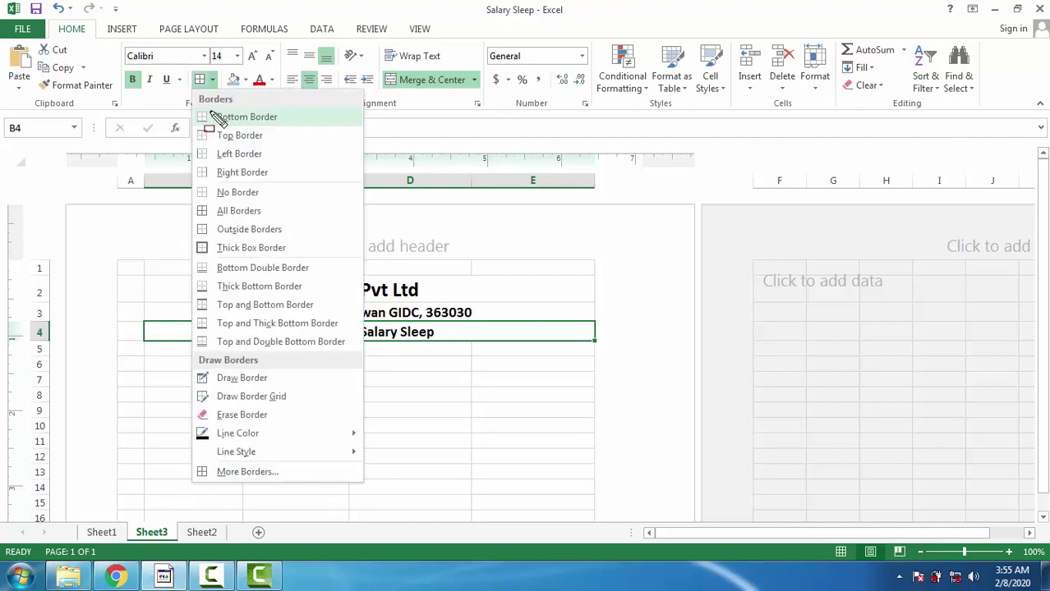
left_click_drag(197, 110, 243, 125)
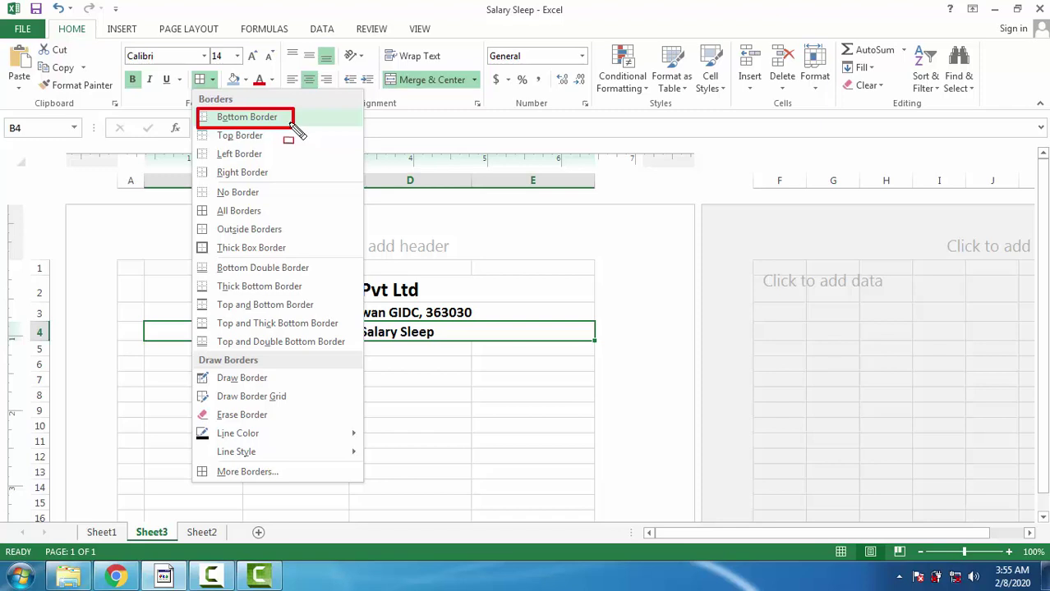
left_click(275, 125)
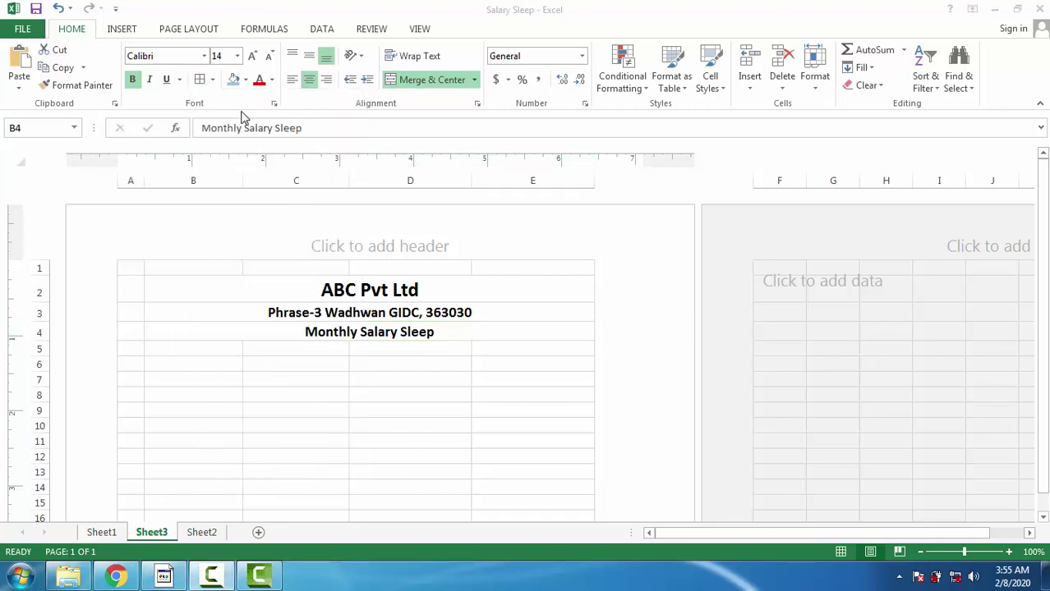
left_click(212, 79)
left_click(226, 118)
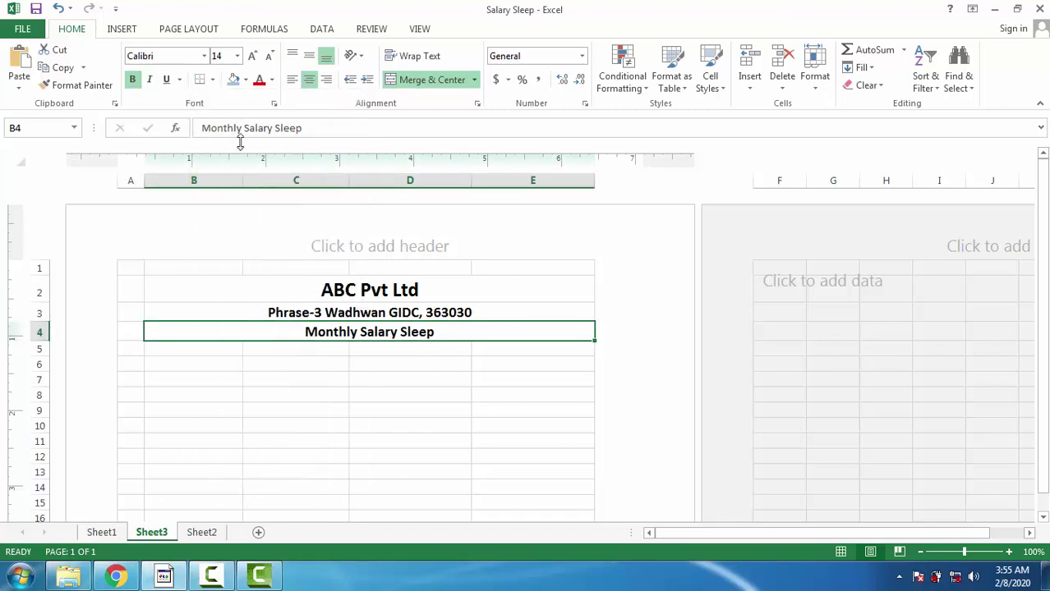
left_click(299, 364)
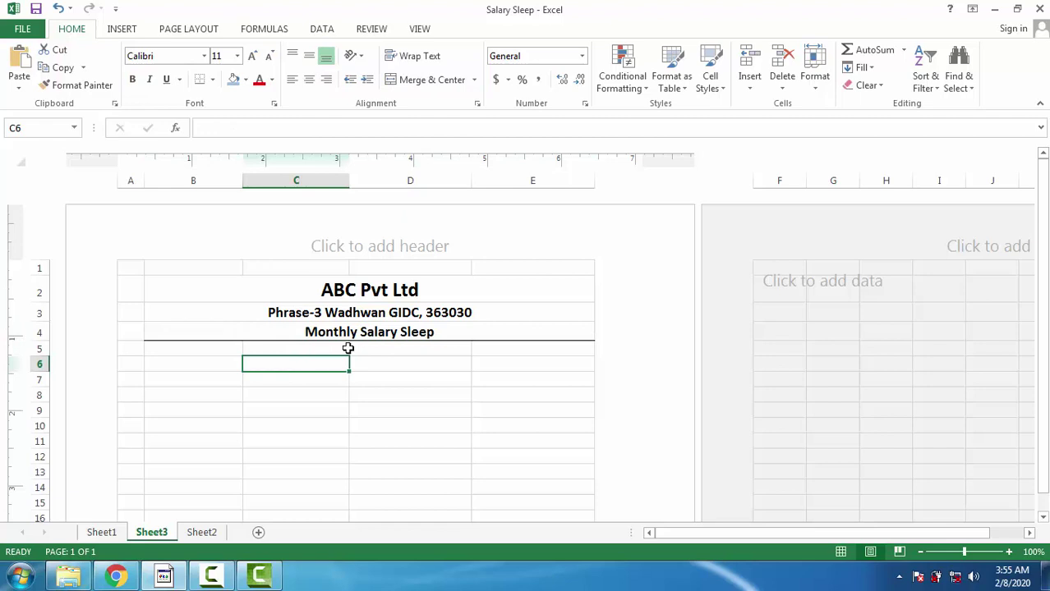
left_click(481, 332)
- Pick a solid line style and draw it along the bottom of row 4 from B to E
left_click(212, 79)
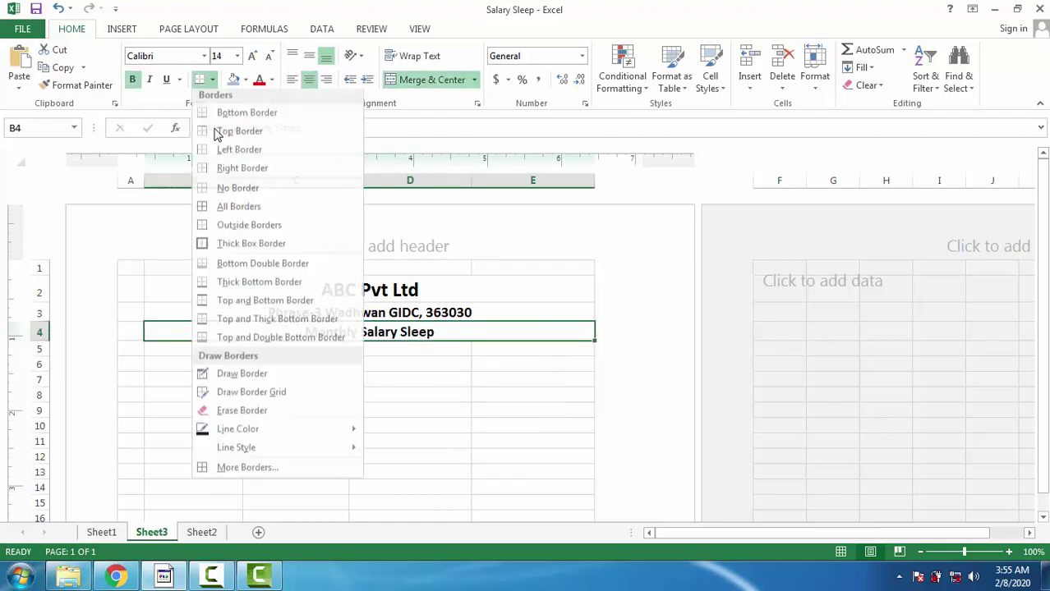
mouse_move(264, 452)
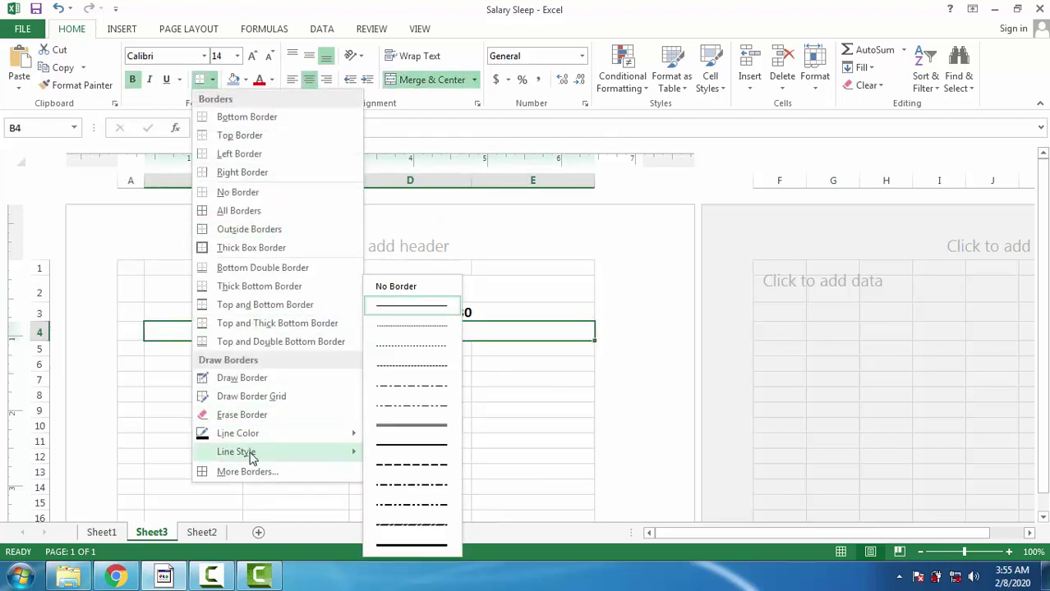
left_click(409, 446)
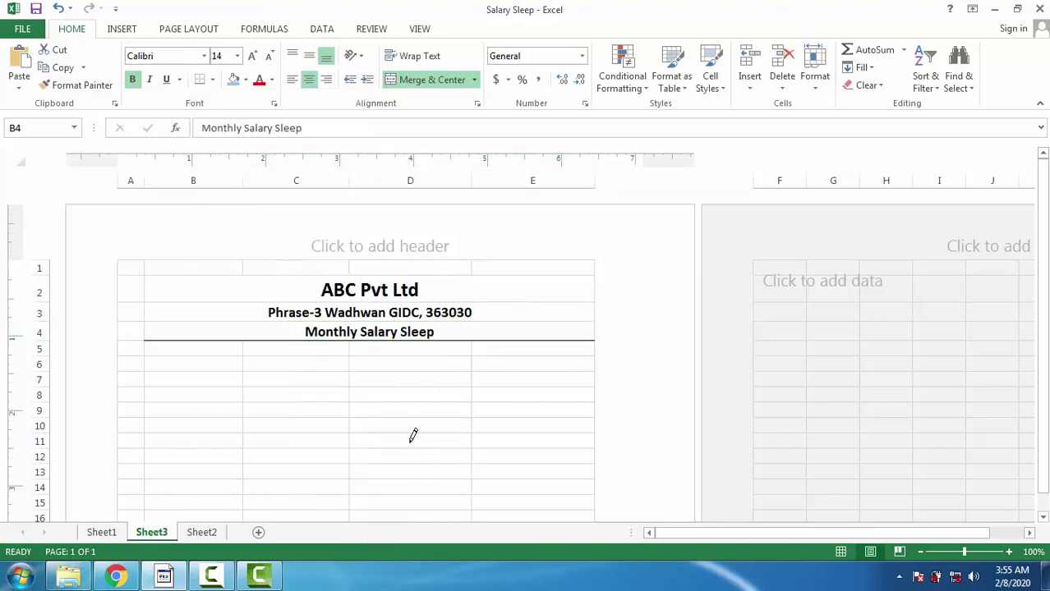
left_click_drag(171, 342, 585, 335)
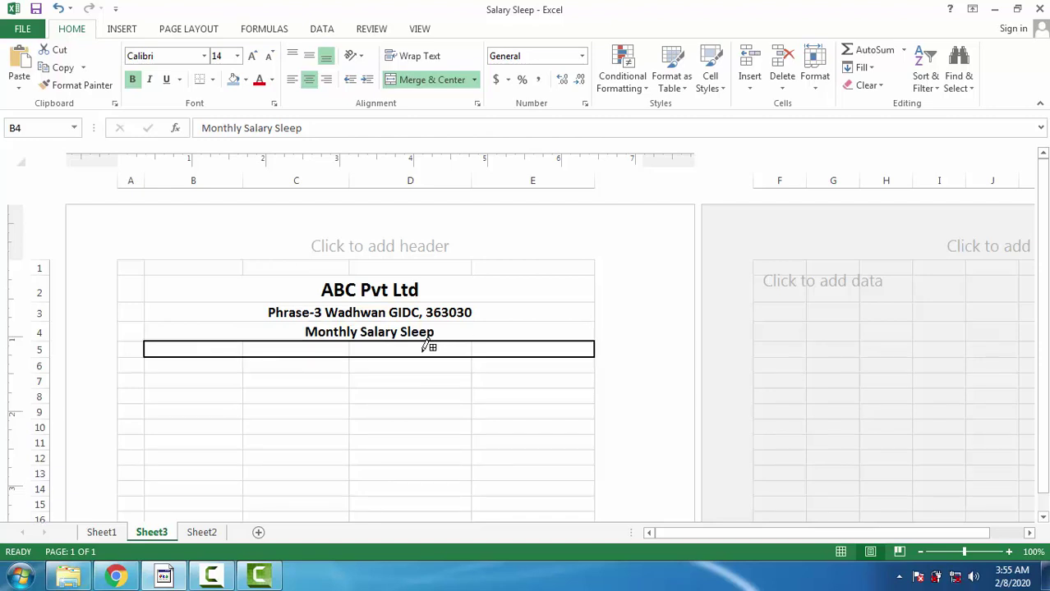
key("ctrl+z")
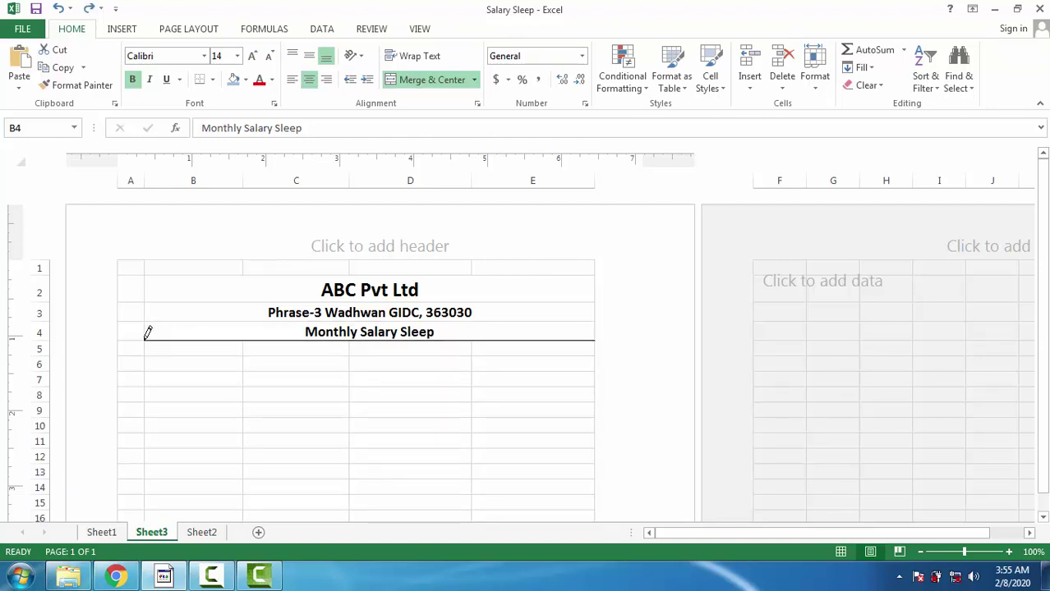
left_click_drag(148, 333, 516, 334)
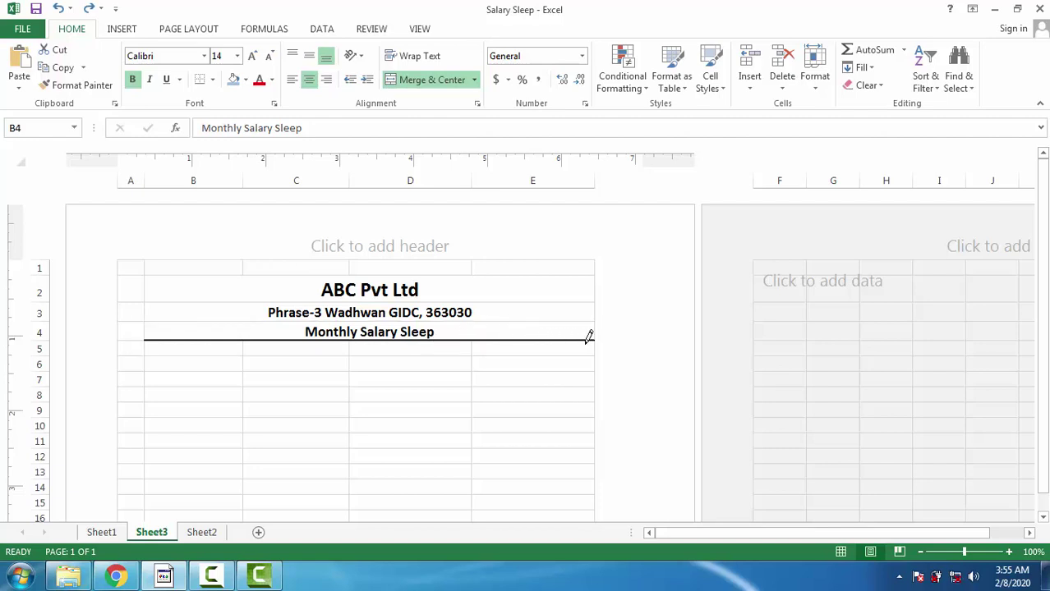
left_click_drag(588, 335, 598, 336)
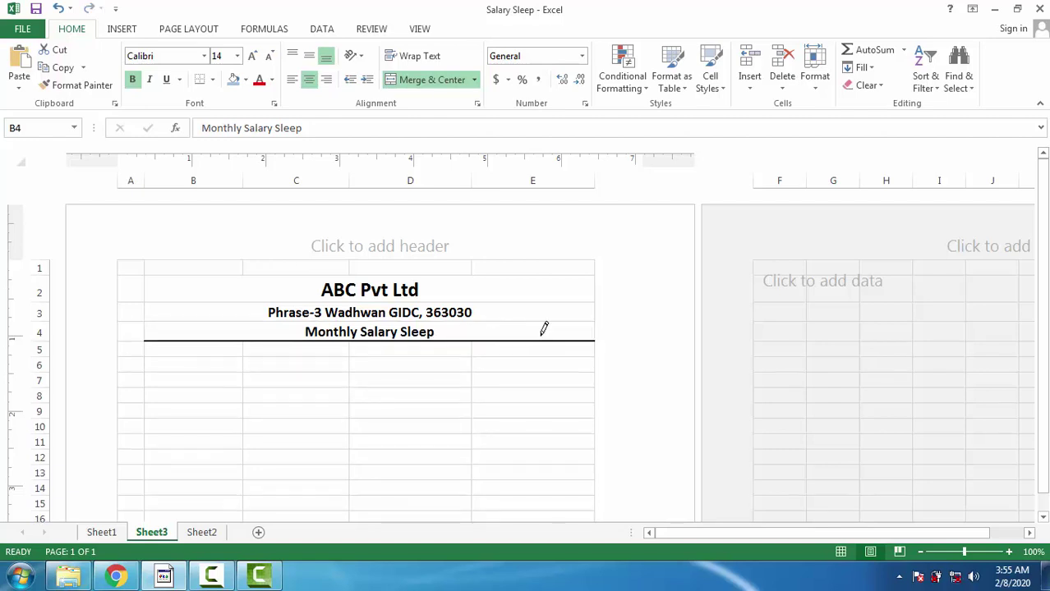
left_click_drag(158, 330, 487, 339)
- Enter the labels Employee Id in B6 and Employee Name in D6
key("Escape")
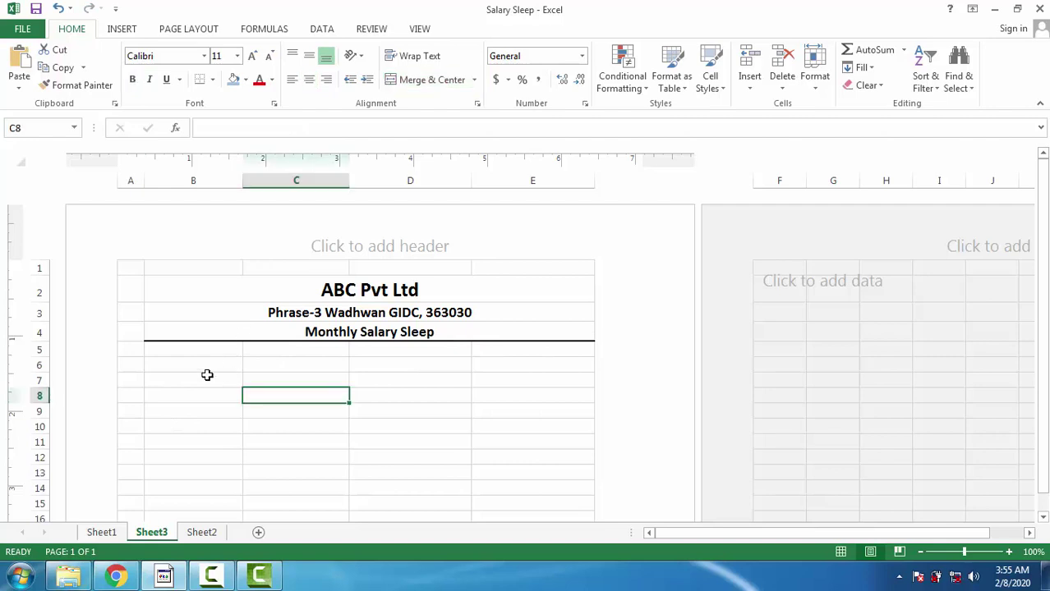
left_click(207, 352)
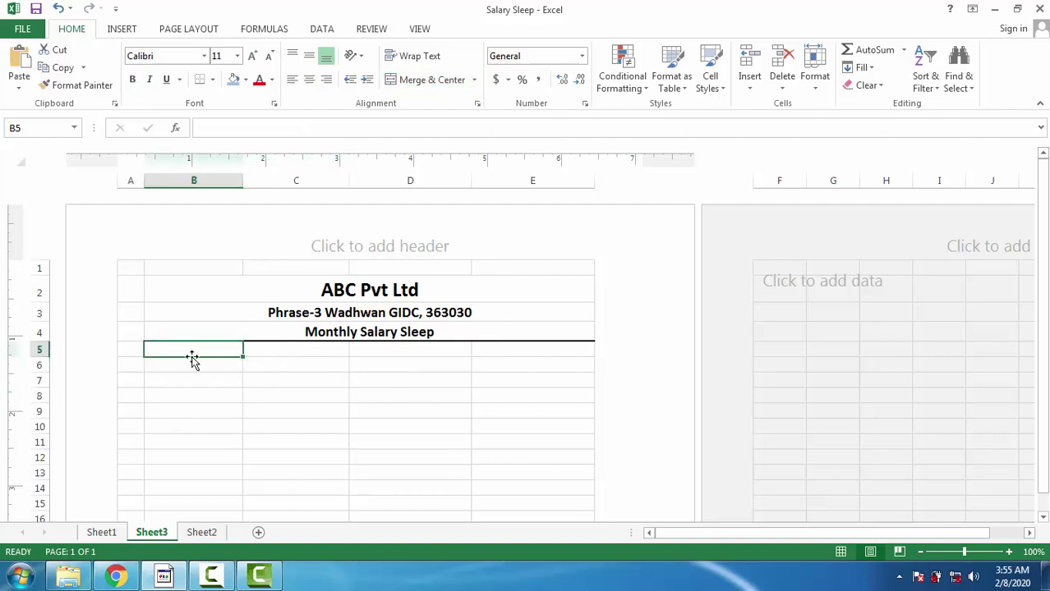
left_click(268, 352)
left_click_drag(206, 350, 509, 352)
left_click(181, 361)
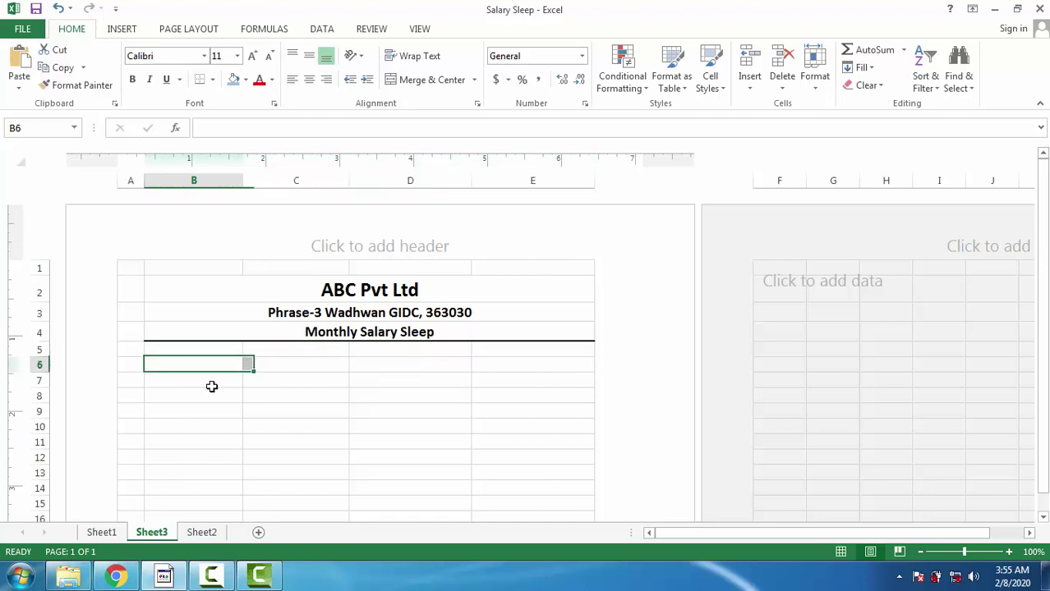
type("Emplo")
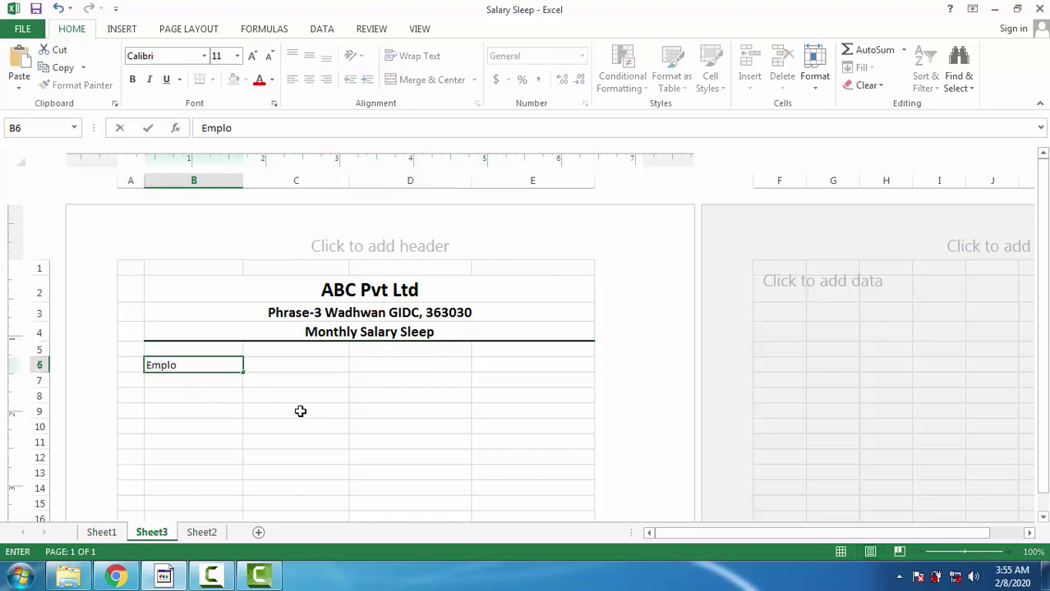
type("yee Id")
key("Tab")
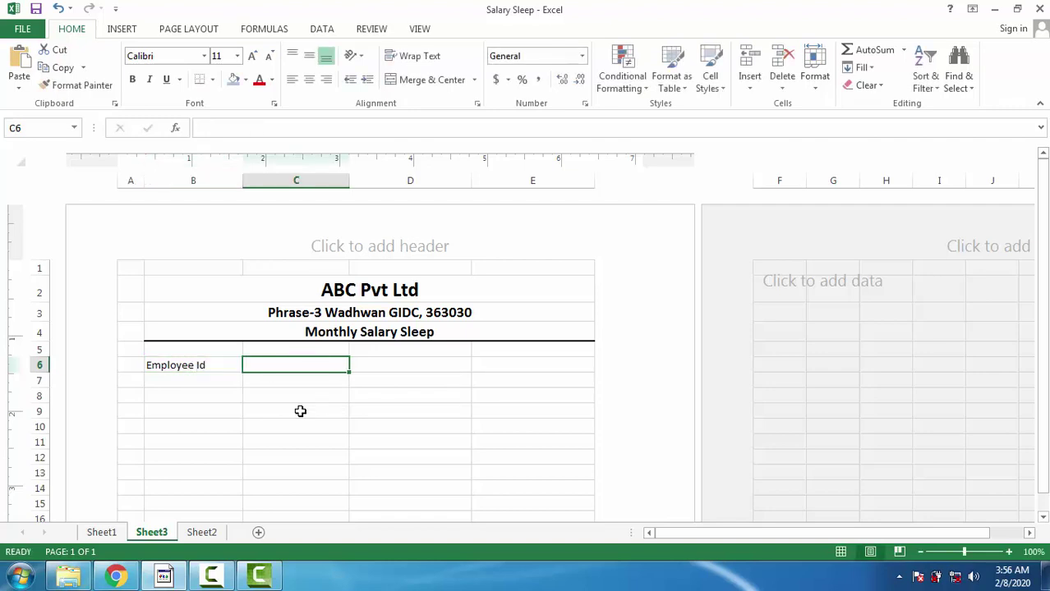
key("Tab")
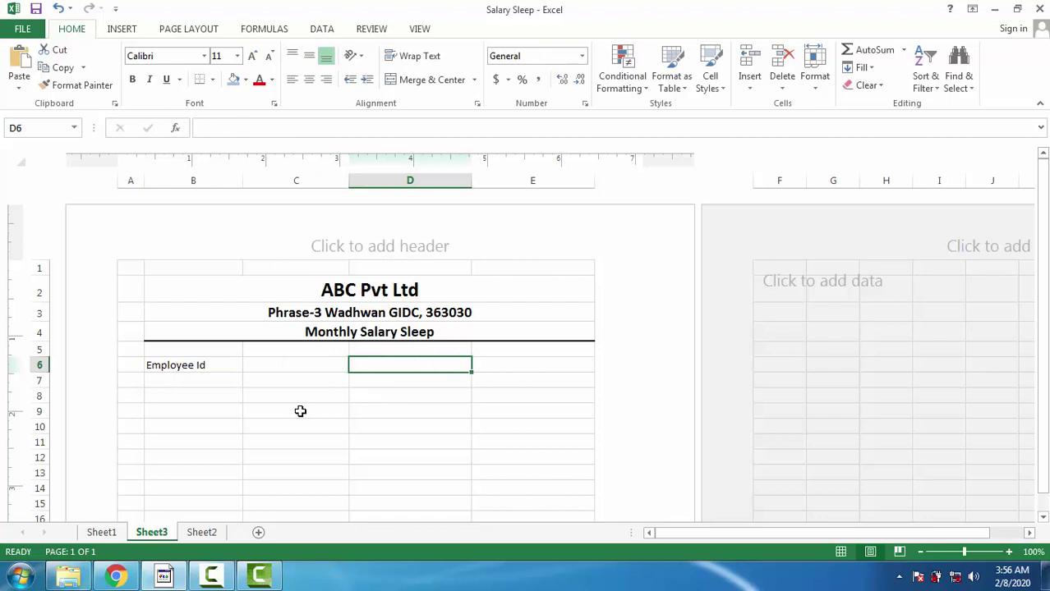
type("Employ")
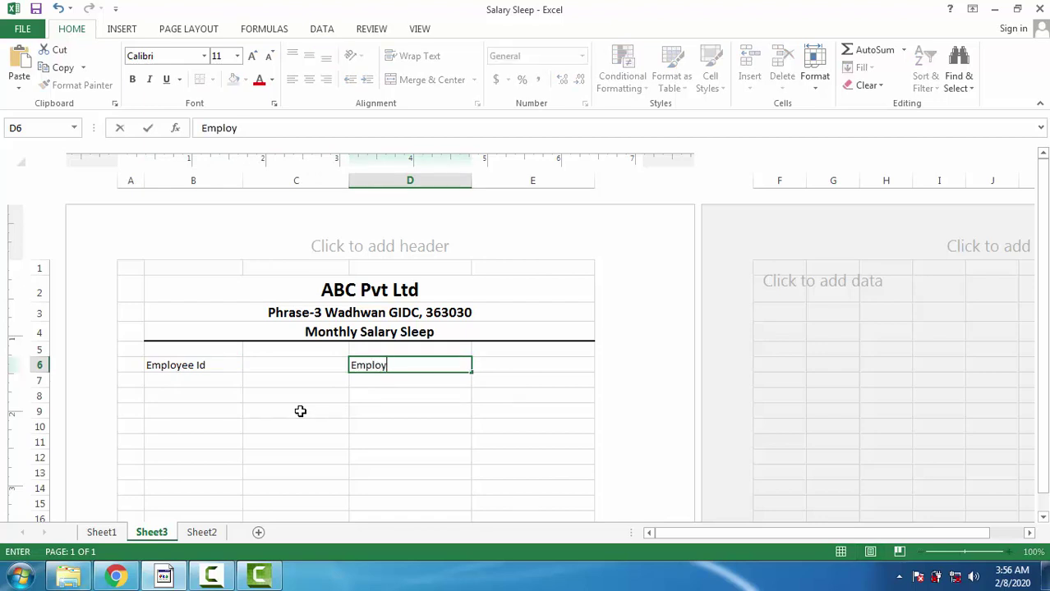
type("ee Name")
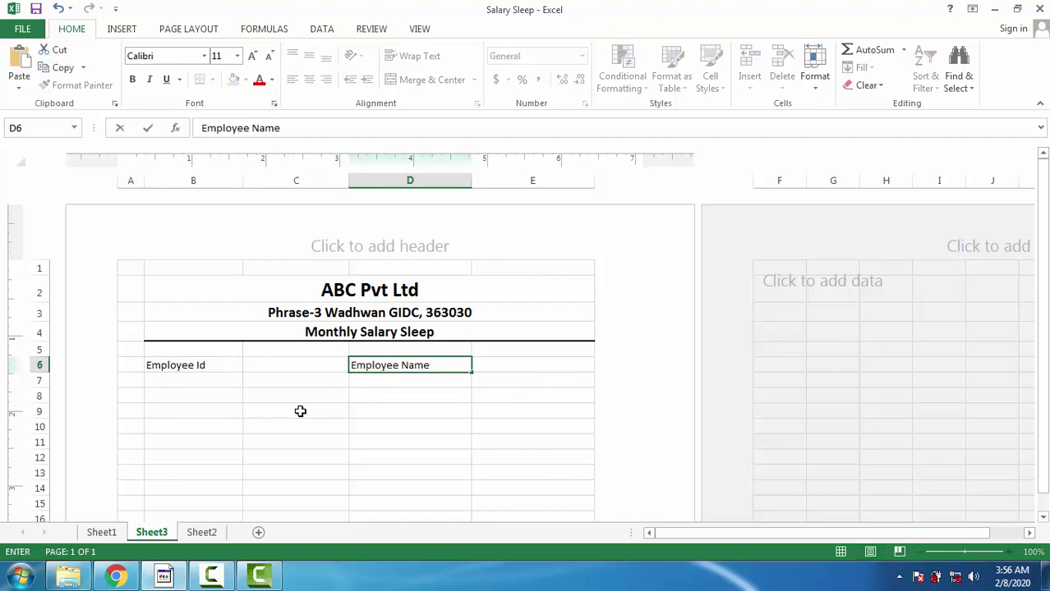
- Enter the labels Designation in B7 and Month & Year in D7
left_click(239, 382)
type("D")
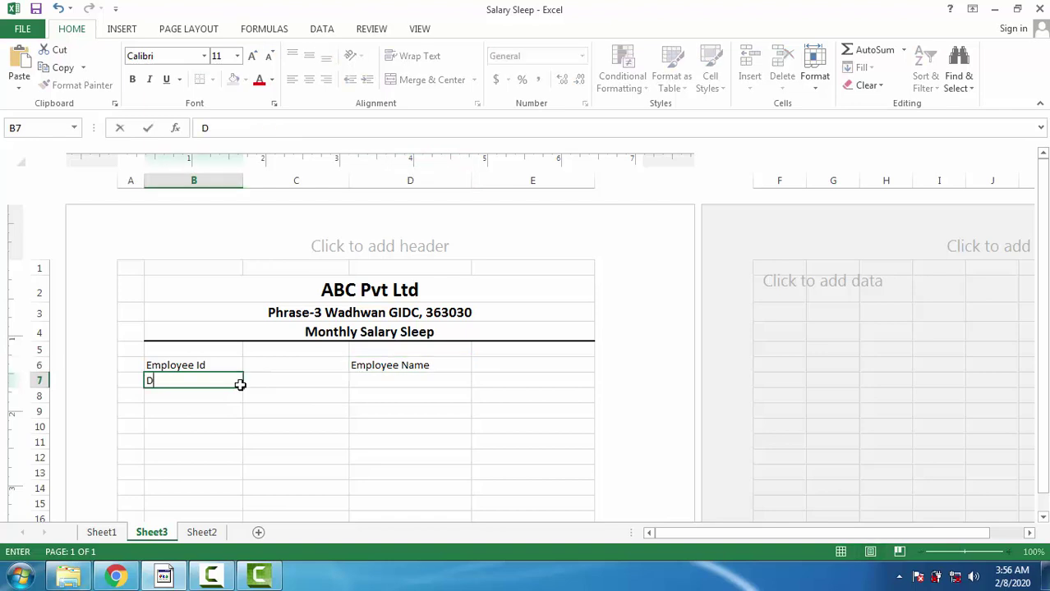
type("esignation")
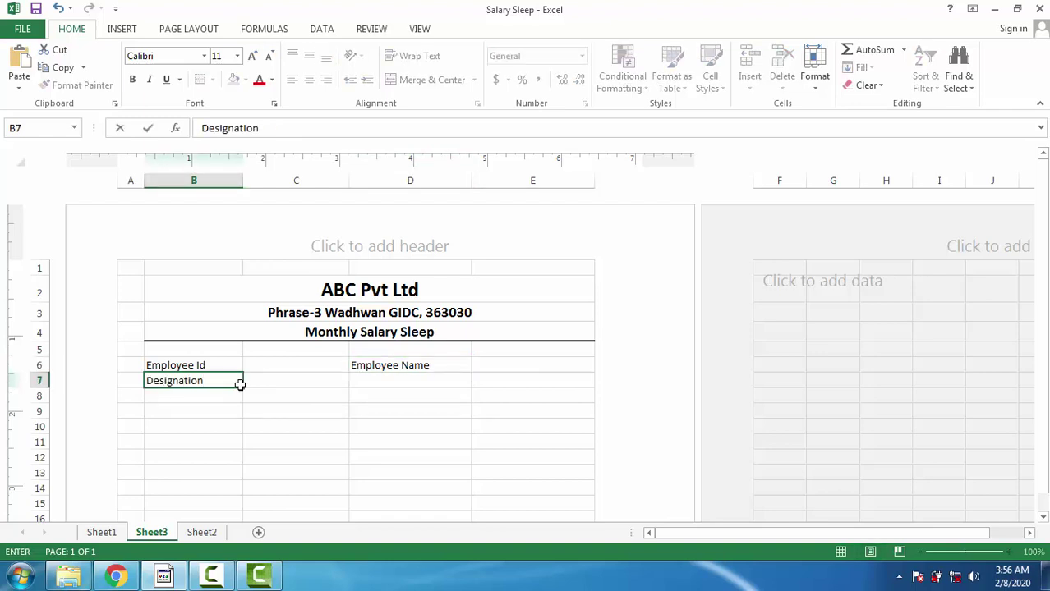
key("Tab")
key("Tab")
type("M")
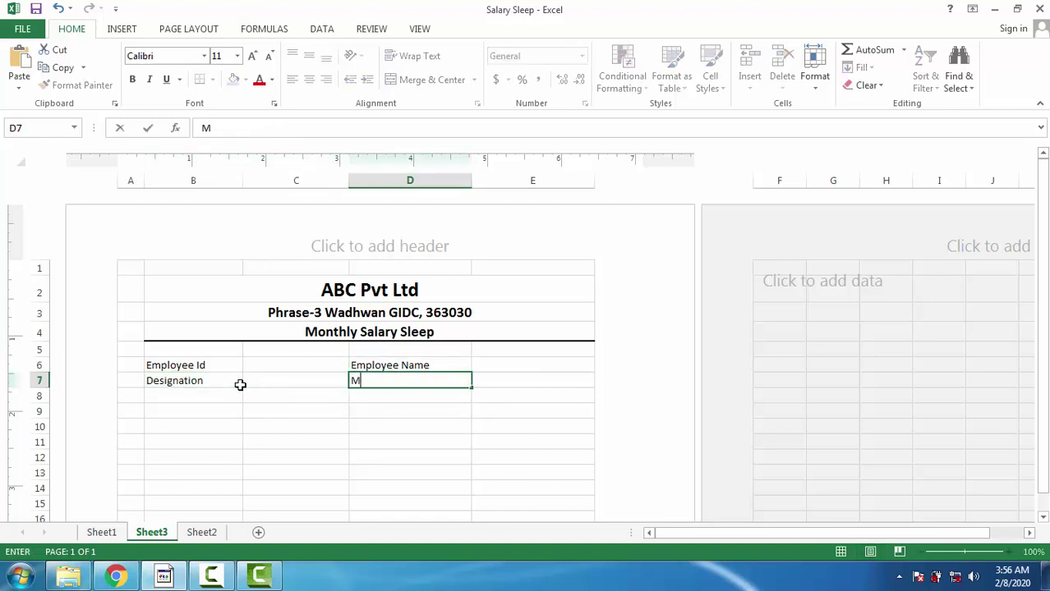
type("onth & Year")
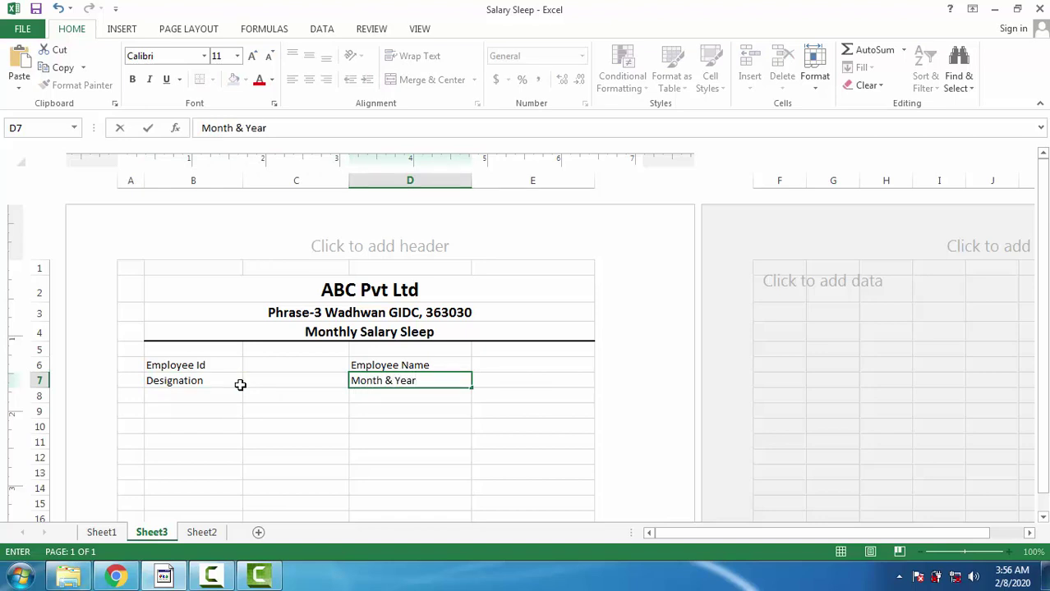
key("Tab")
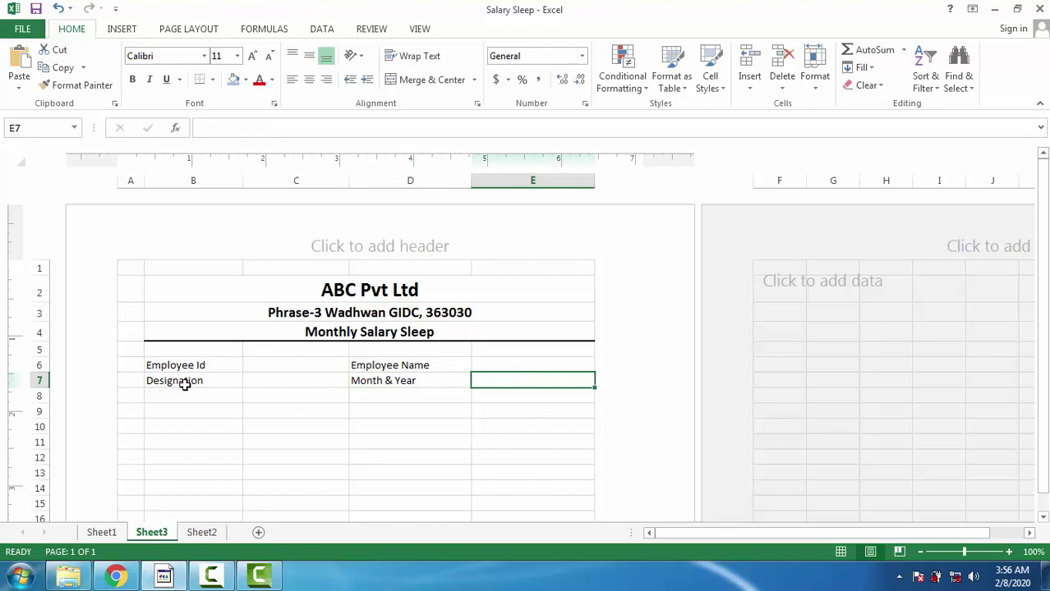
- Make the B6:E7 labels bold at 14 point
mouse_move(195, 361)
left_mouse_down()
mouse_move(194, 375)
mouse_move(532, 384)
left_mouse_up()
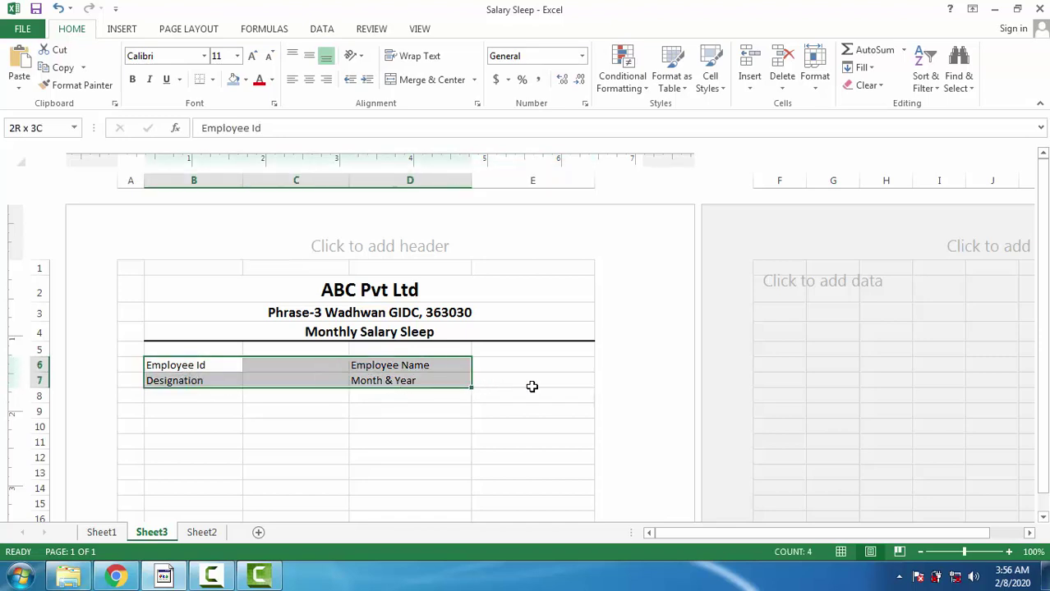
left_click(252, 56)
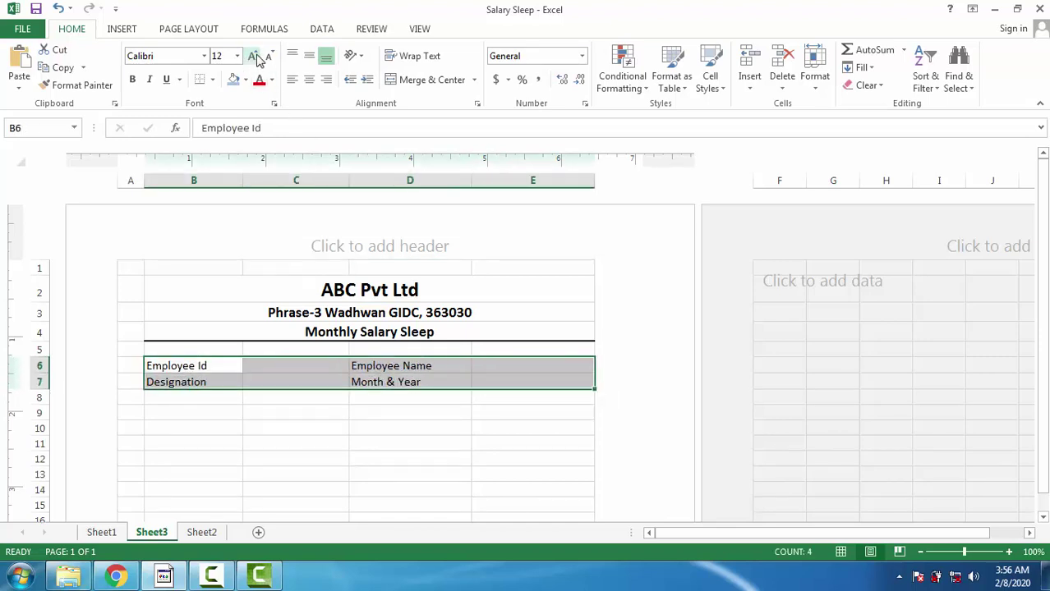
left_click(252, 56)
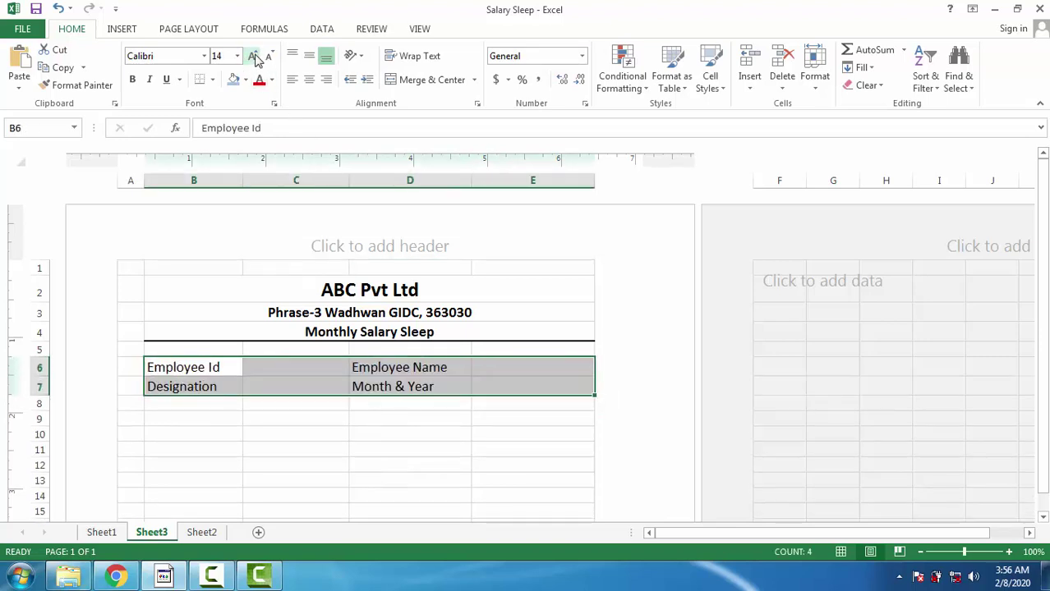
left_click(132, 79)
left_click(295, 401)
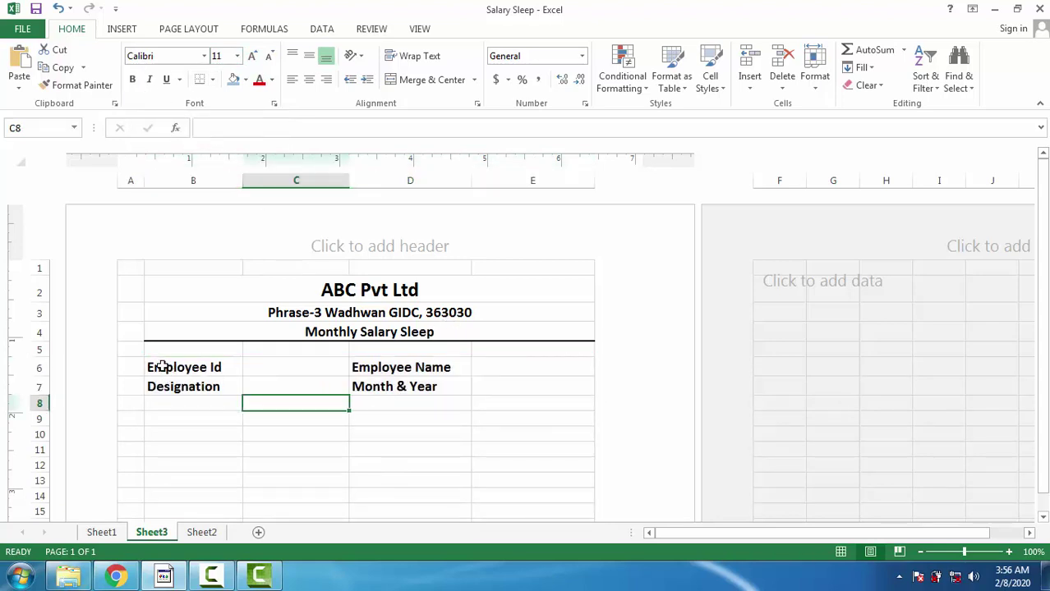
- Apply All Borders to the B6:E7 label block
left_click_drag(163, 367, 574, 389)
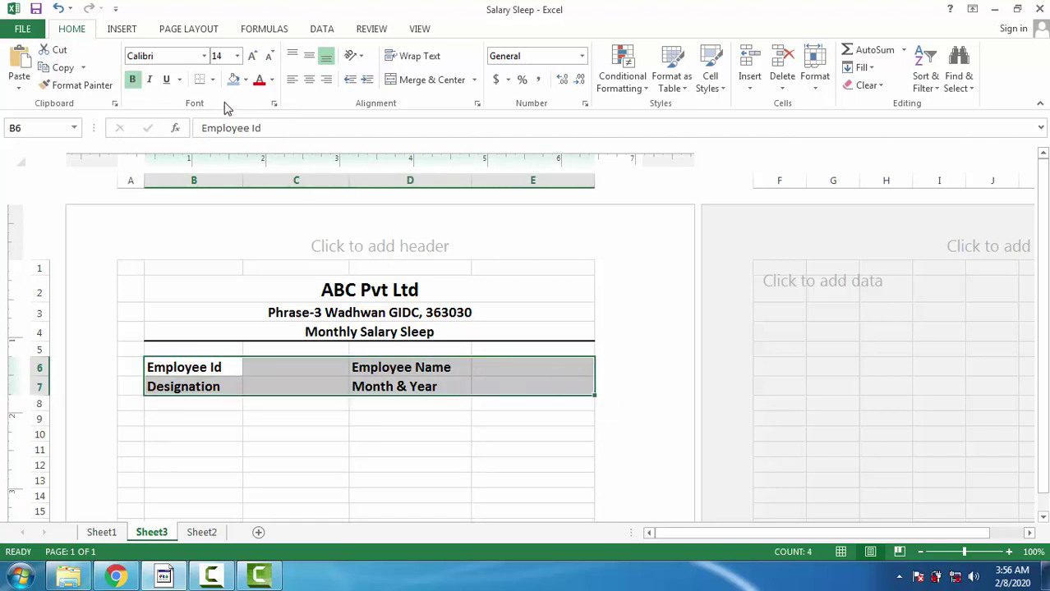
left_click(212, 79)
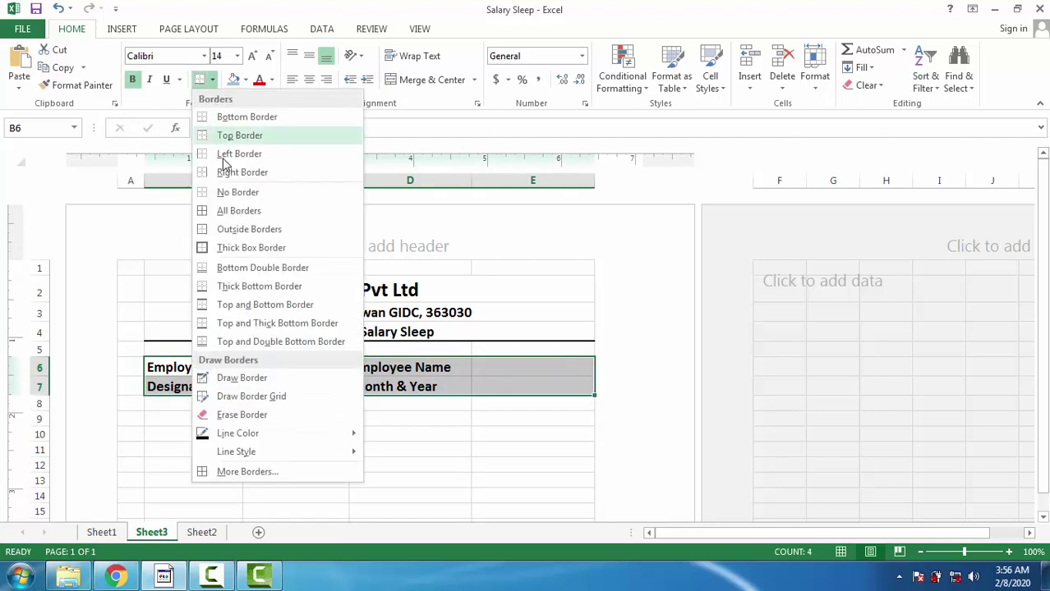
left_click(238, 211)
left_click(327, 393)
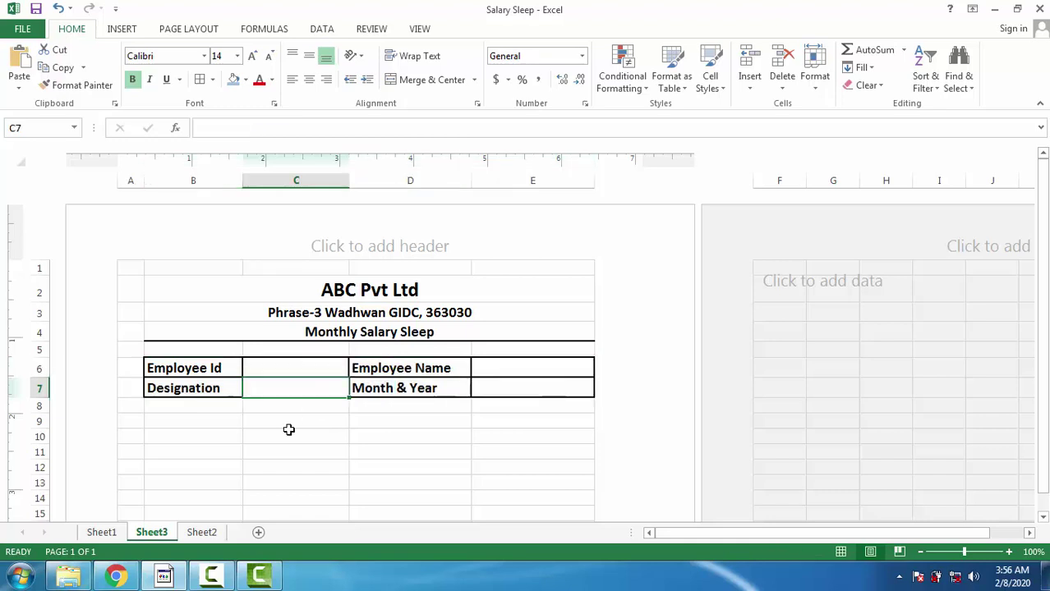
left_click(210, 369)
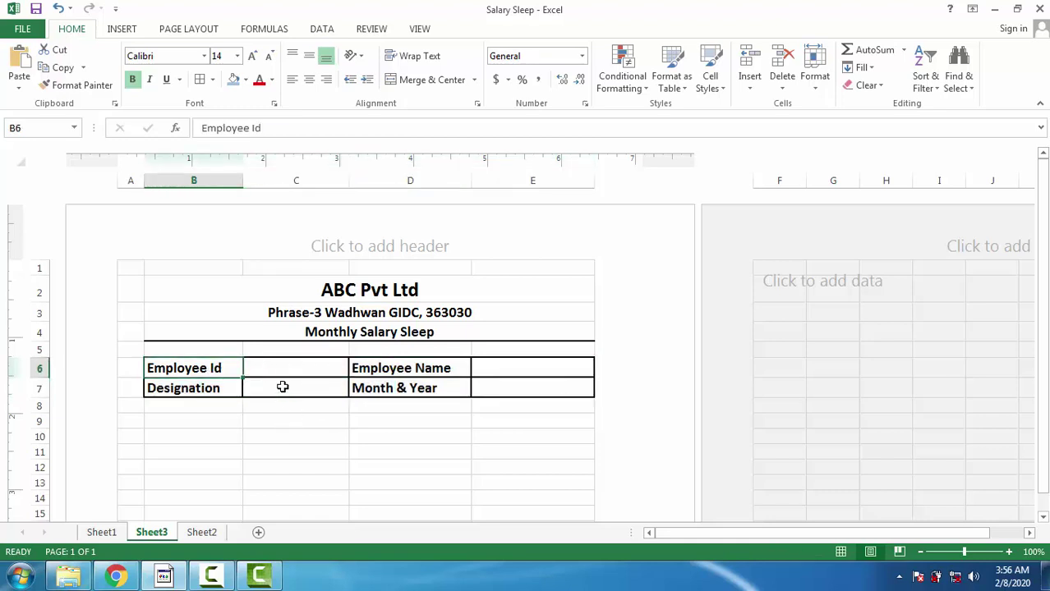
key("shift+Right")
key("shift+Right")
key("shift+Right")
key("shift+Down")
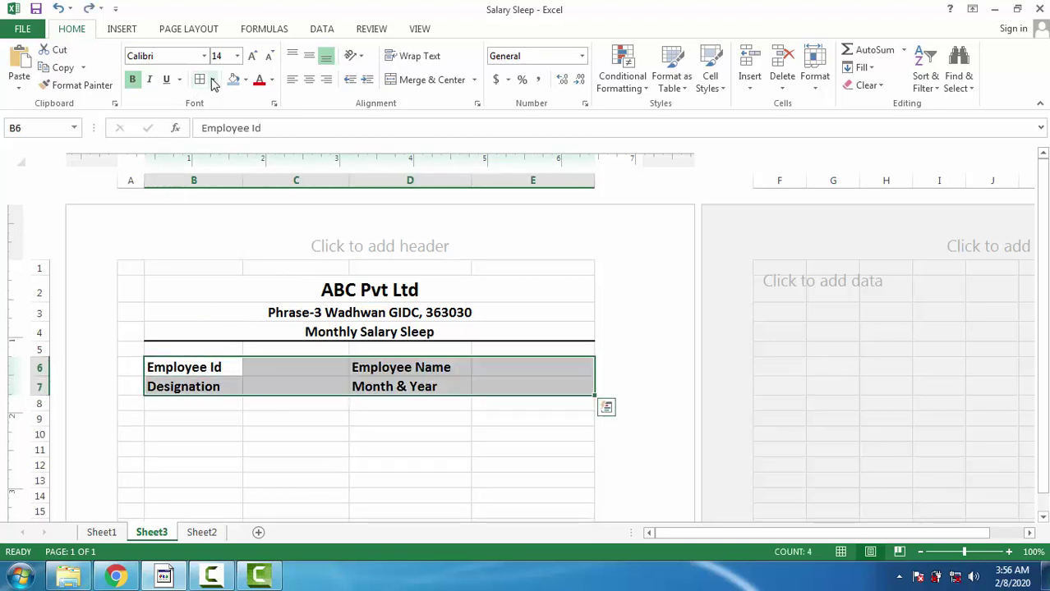
- Choose a thin solid line style and reapply all borders around B6:E7
left_click(212, 80)
mouse_move(263, 452)
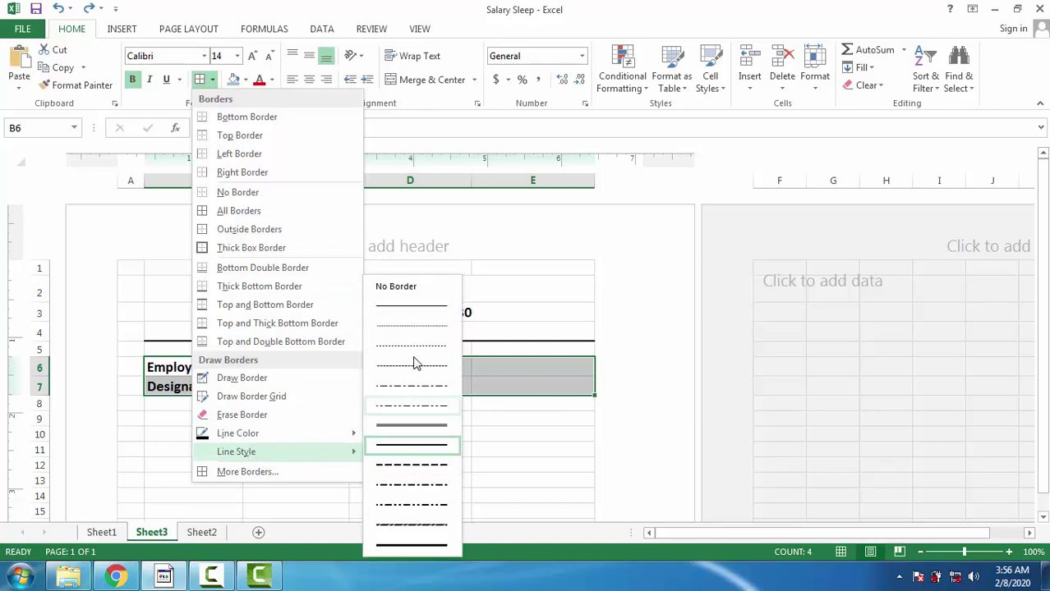
left_click(414, 311)
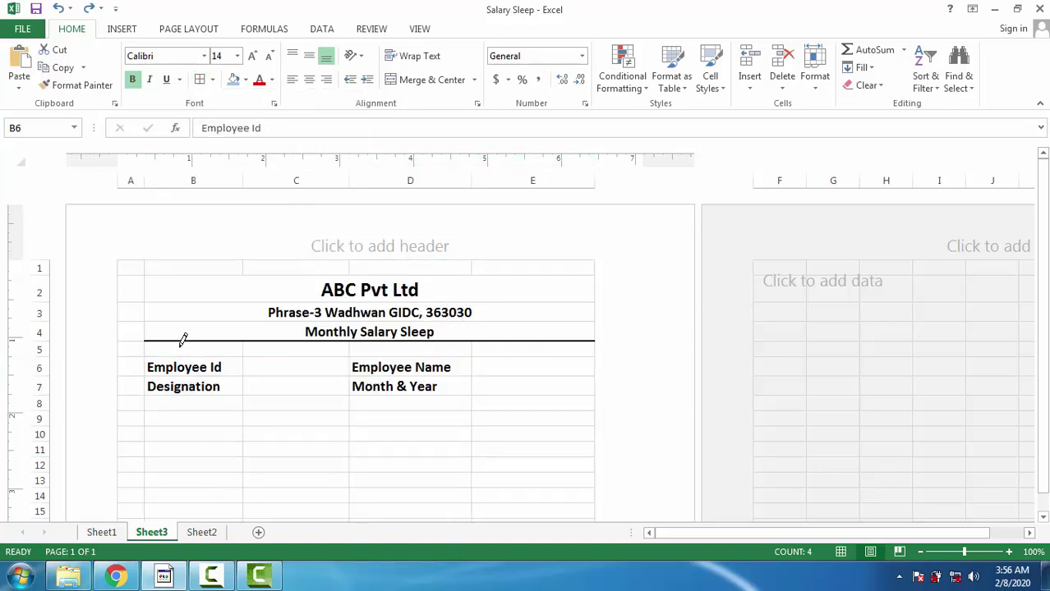
left_click(212, 80)
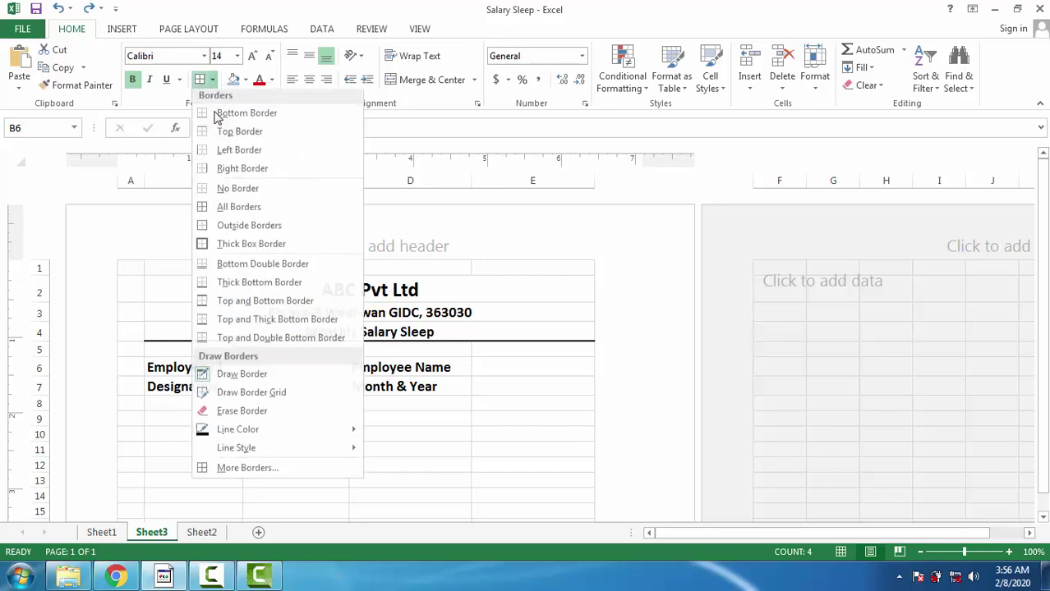
left_click(154, 359)
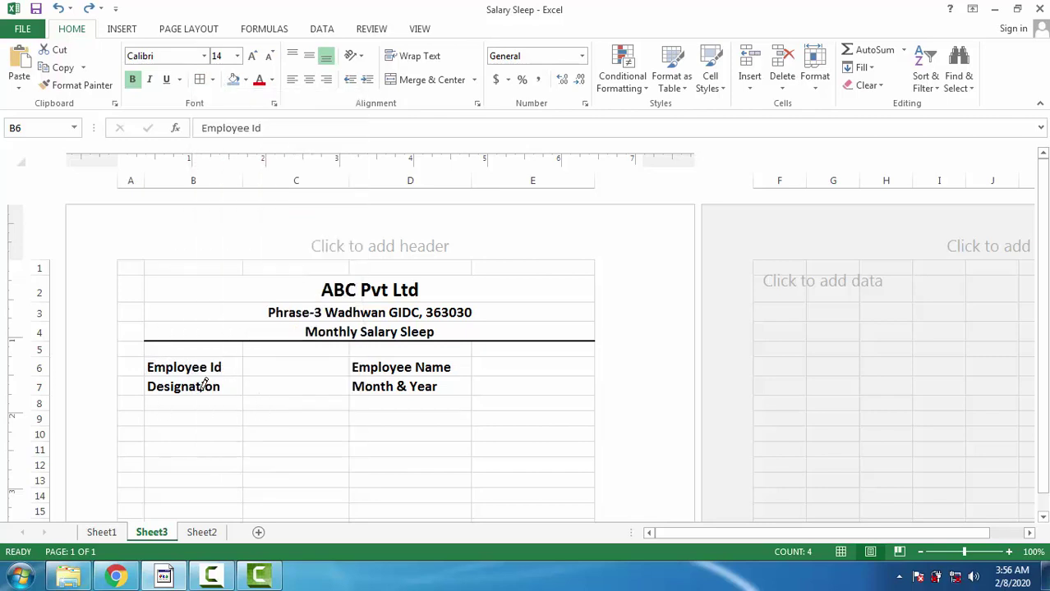
left_click_drag(204, 384, 532, 371)
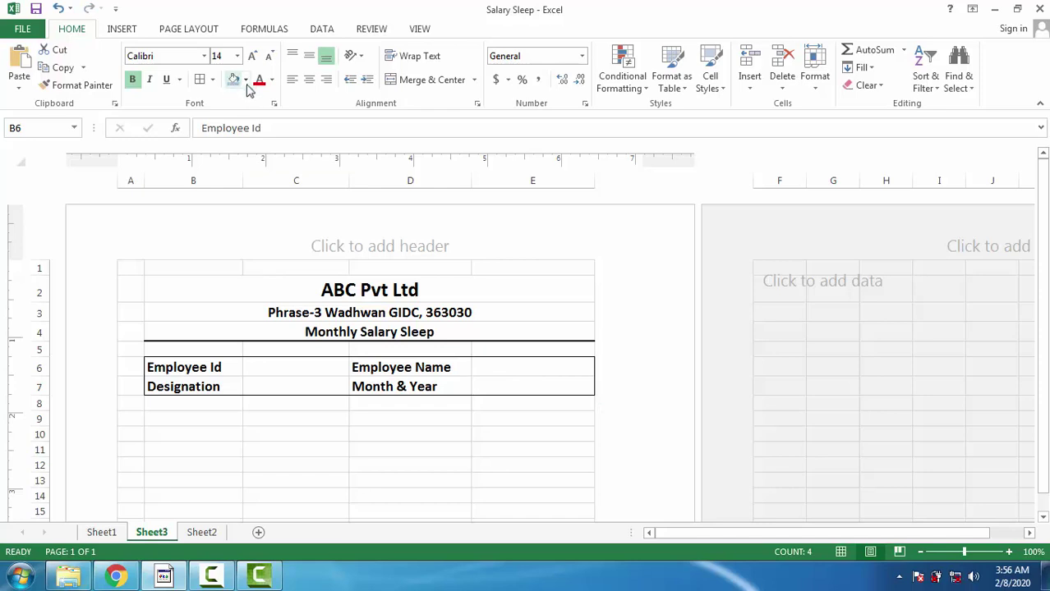
left_click(212, 80)
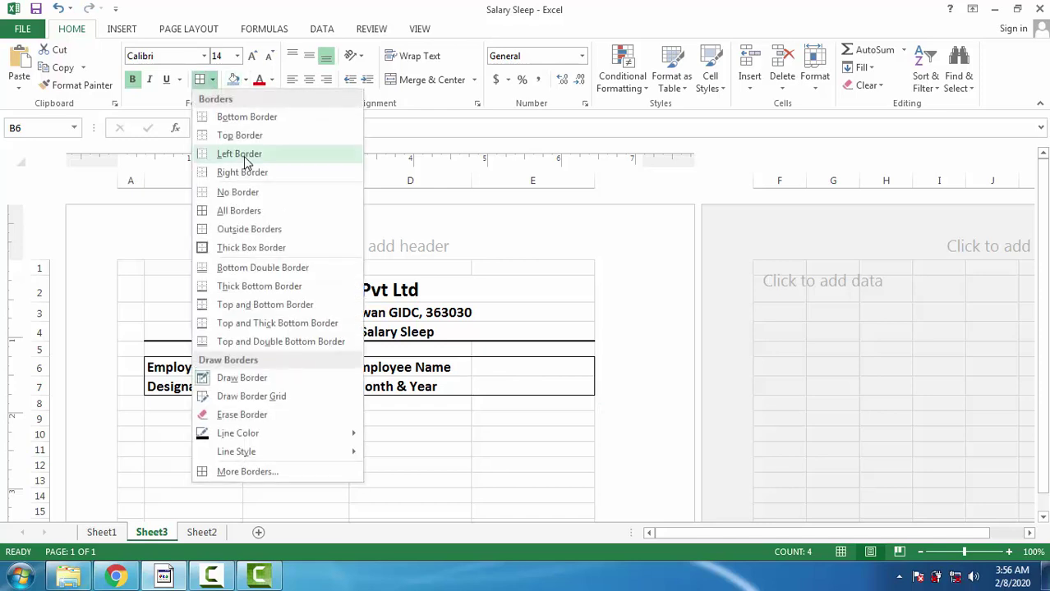
left_click(240, 215)
left_click(379, 410)
left_click(216, 414)
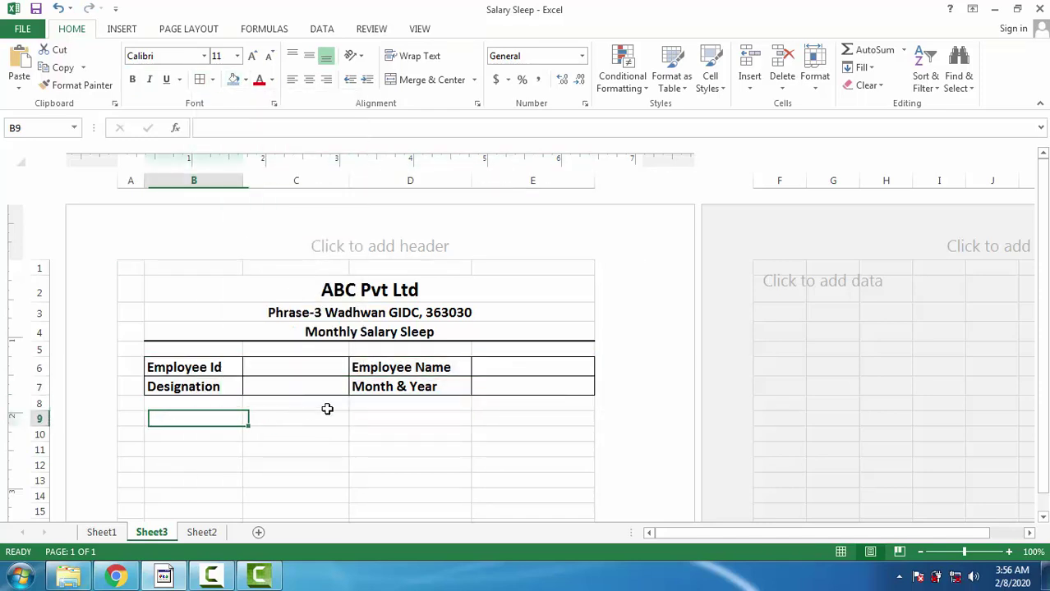
left_click_drag(198, 402, 513, 401)
- Enter the section headings Earnings in B9 and Deductions in D9
left_click(176, 424)
left_click_drag(197, 422, 580, 420)
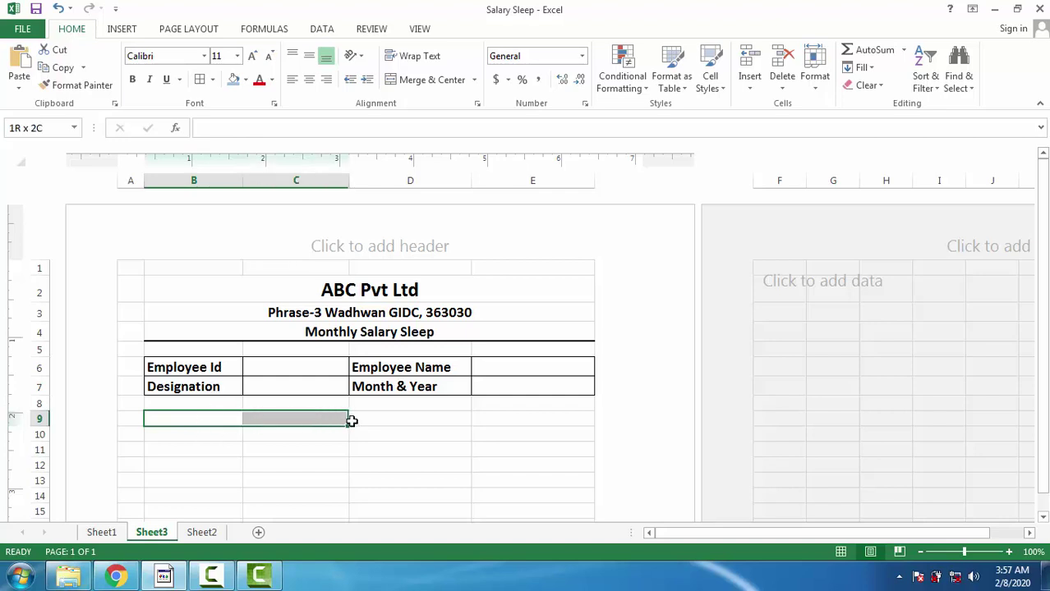
left_click(156, 413)
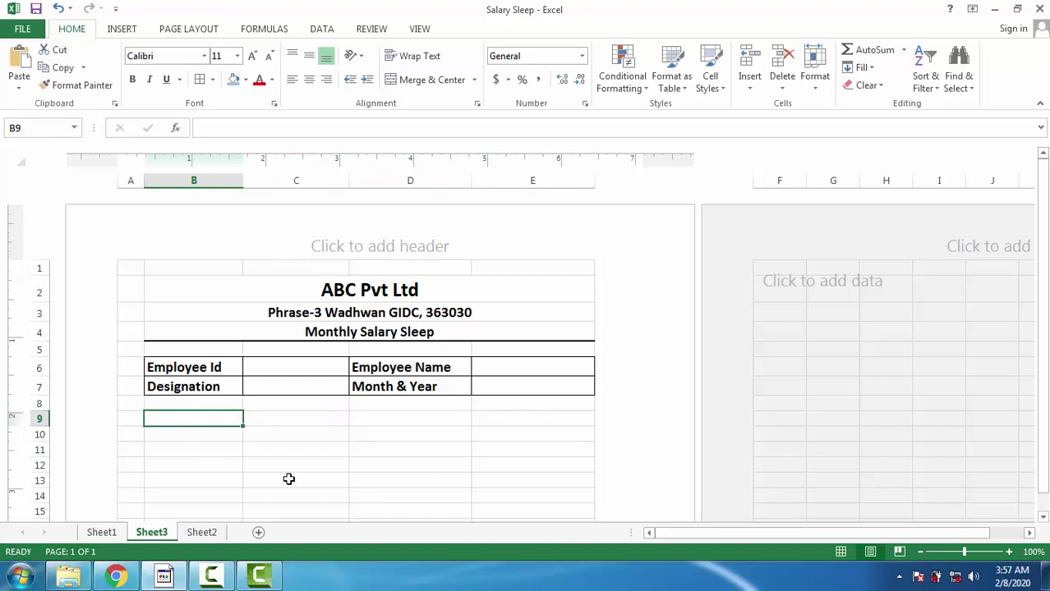
type("E")
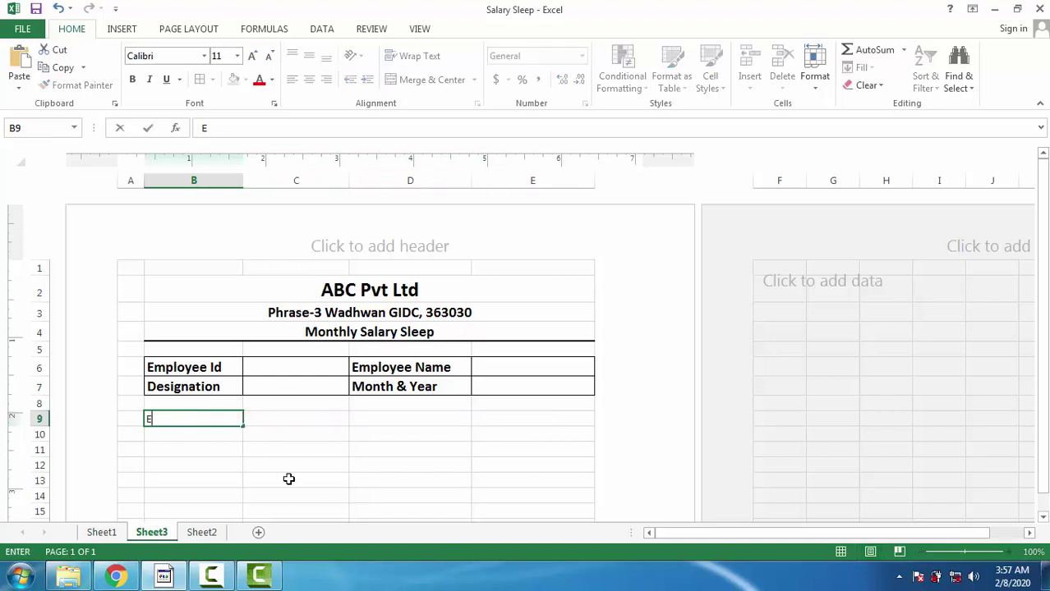
type("arning")
key("Tab")
key("Tab")
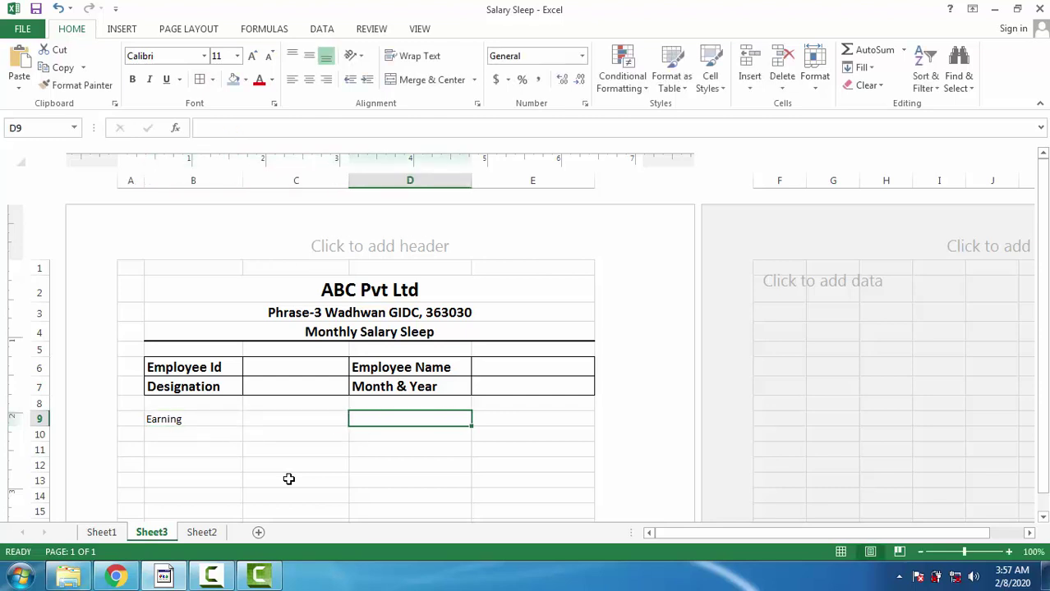
type("De")
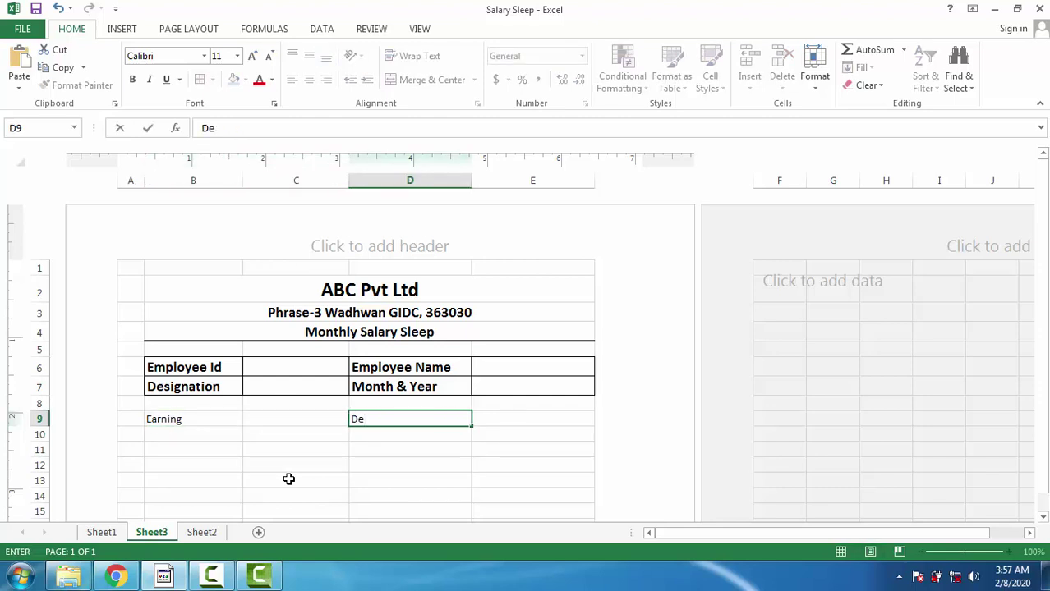
type("ductions")
key("Left")
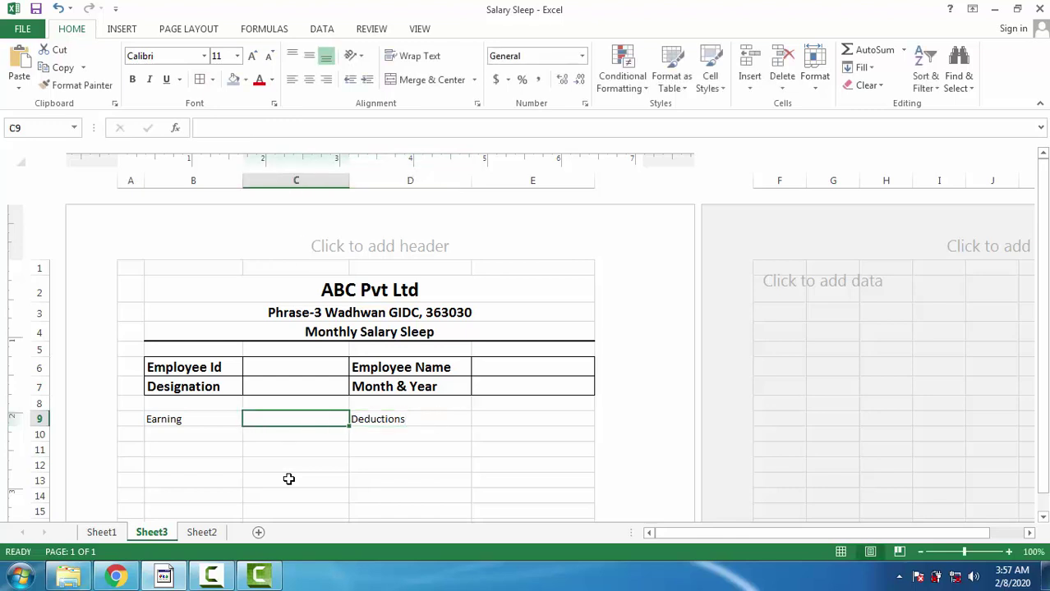
key("Left")
key("F2")
type("s")
key("Return")
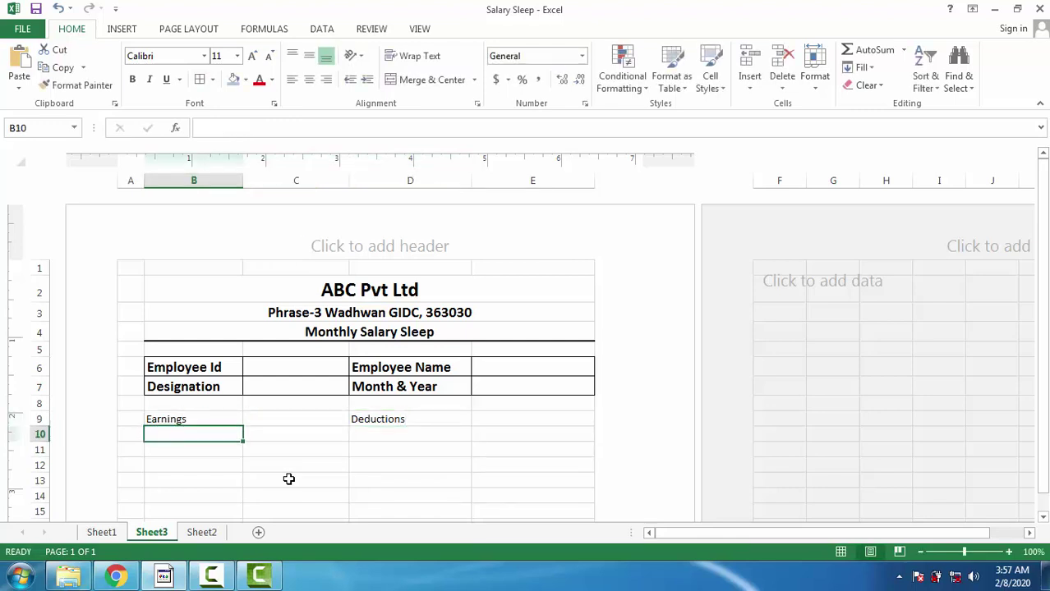
- Make the B9:E9 headings bold at 14 point
left_click_drag(203, 421, 503, 417)
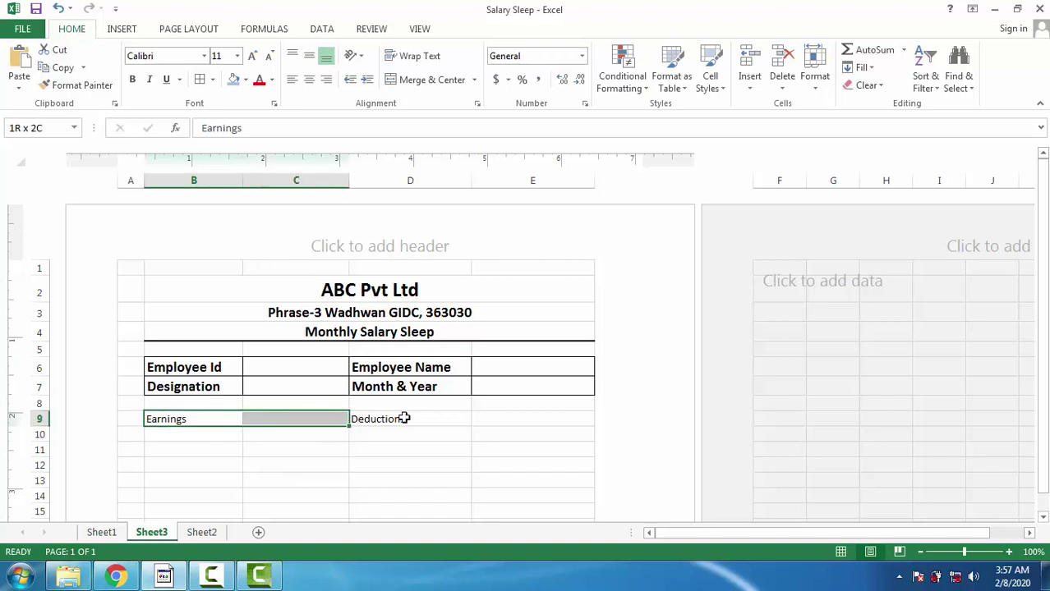
left_click(252, 58)
left_click(252, 58)
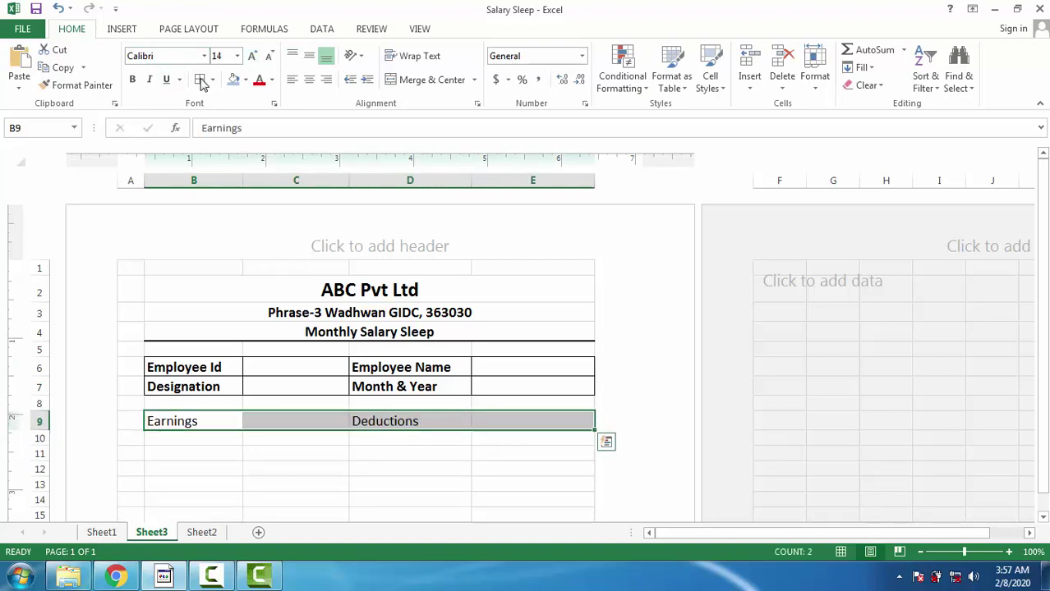
left_click(132, 80)
scroll(362, 329, "down", 3)
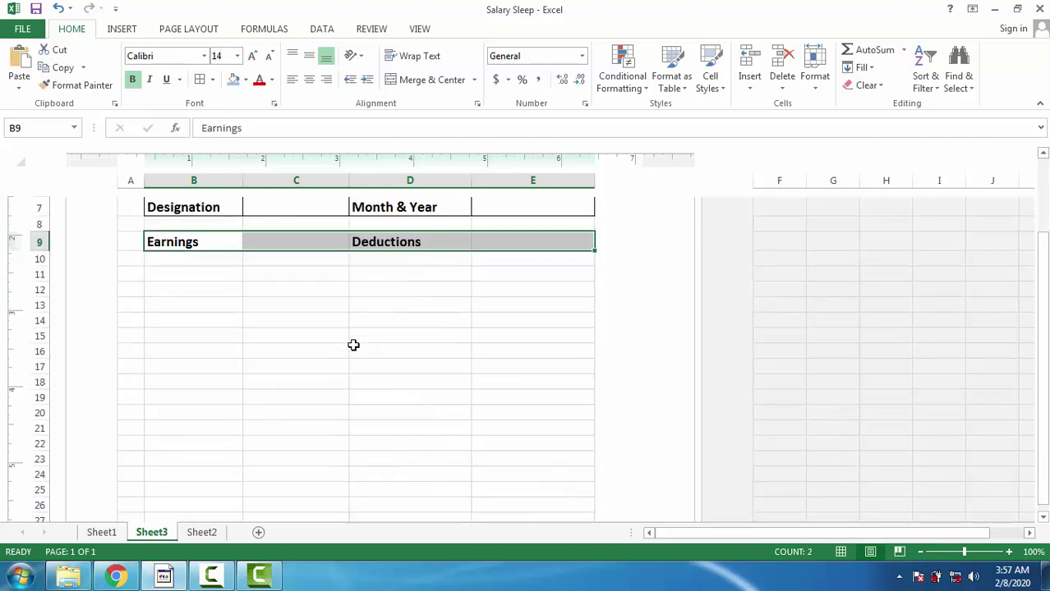
left_click(181, 258)
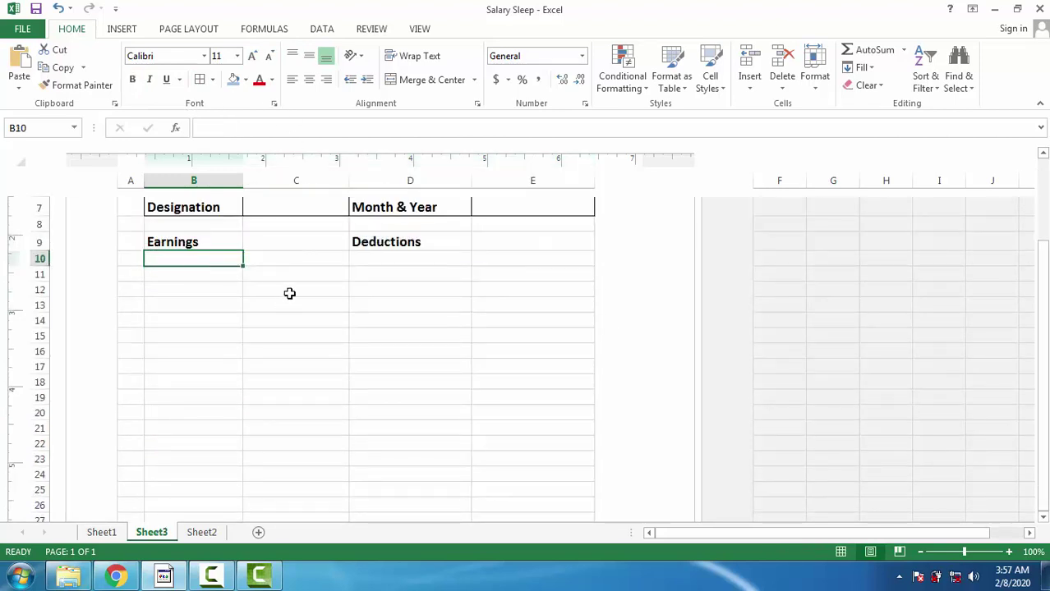
- Enter Basic, Over Time, Conveyance, Extra Income and Gross Salary in B10:B14
type("Basic")
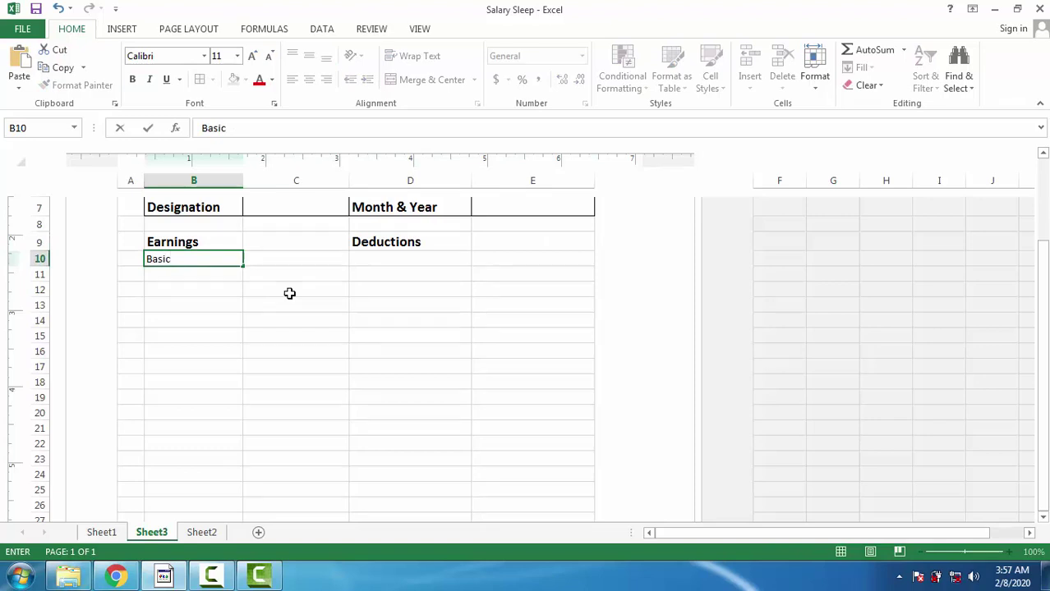
key("Return")
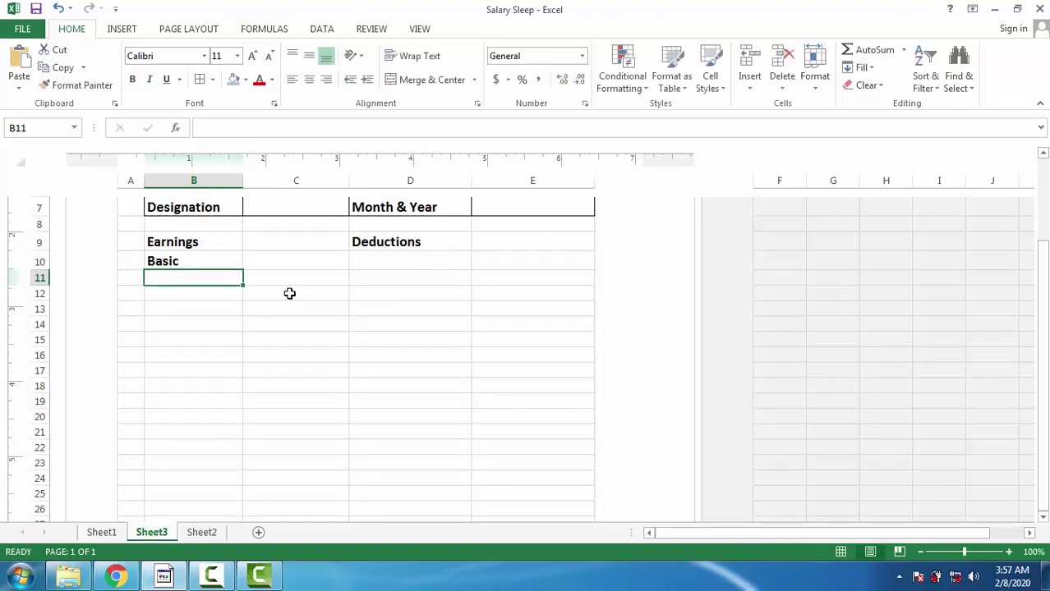
type("Ov")
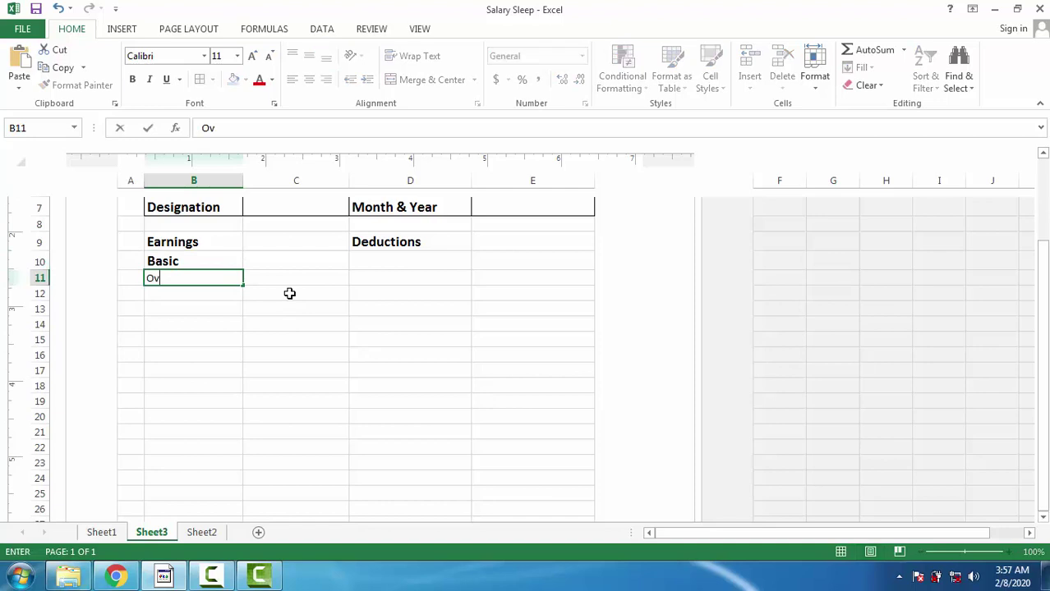
type("er Tim")
type("e")
key("Return")
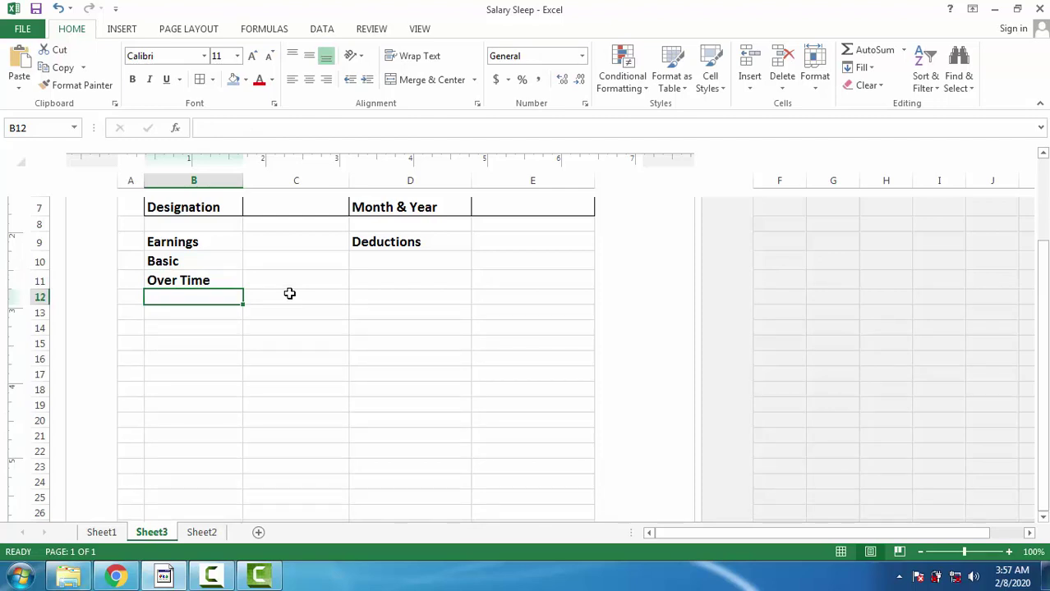
type("Con")
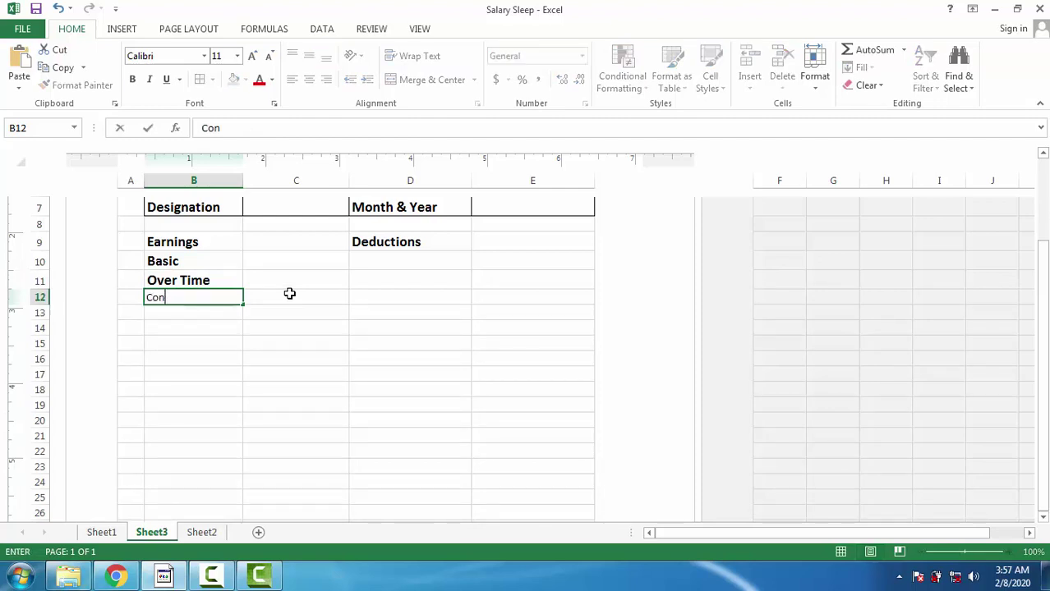
type("ve")
type("yance")
left_click(289, 293)
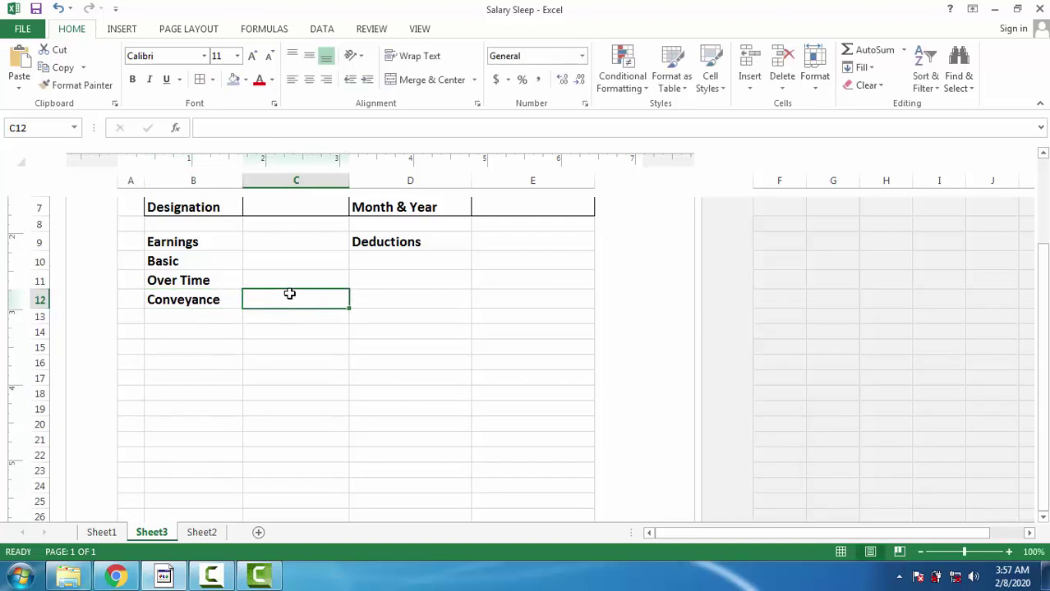
key("Left")
key("Down")
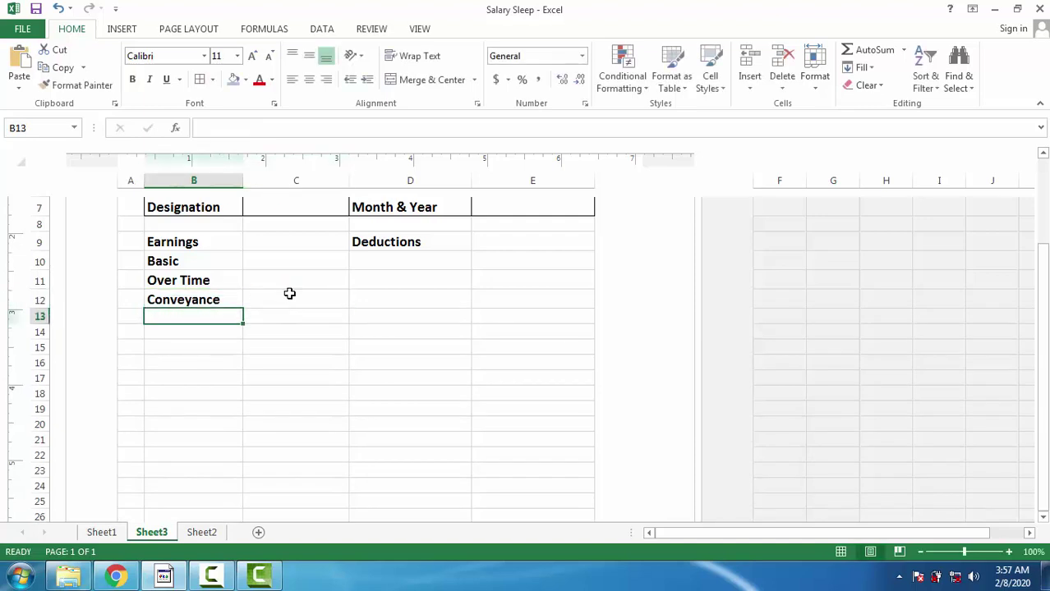
type("Ext")
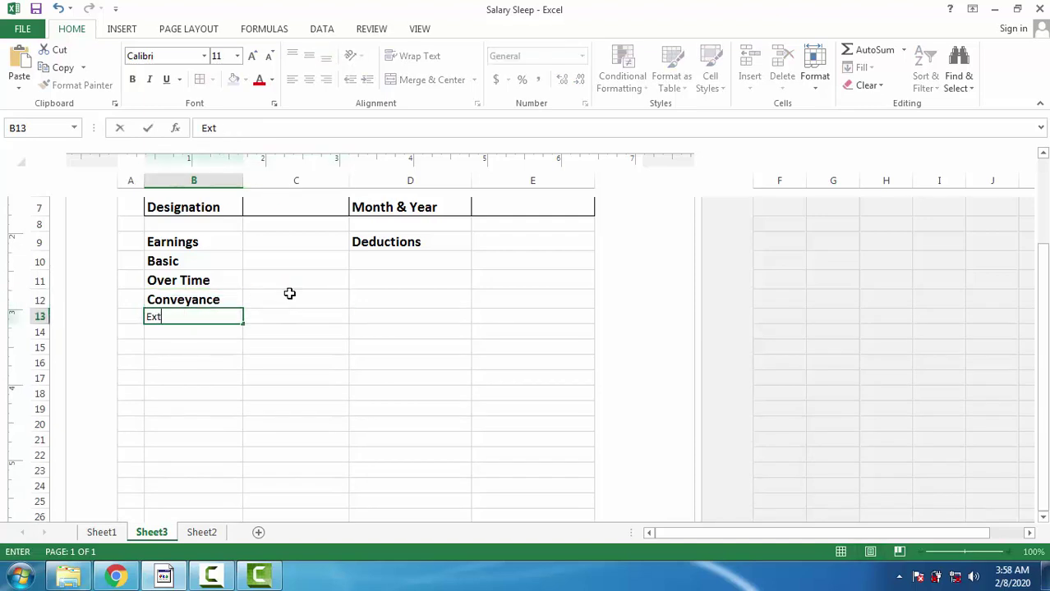
type("ra Inc")
type("ome")
key("Right")
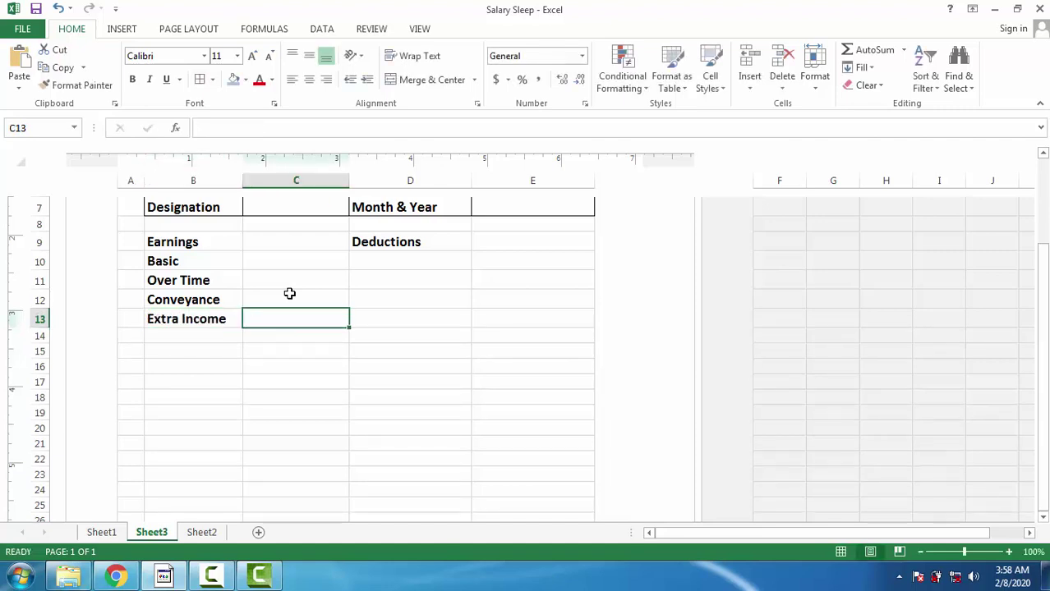
left_click(206, 341)
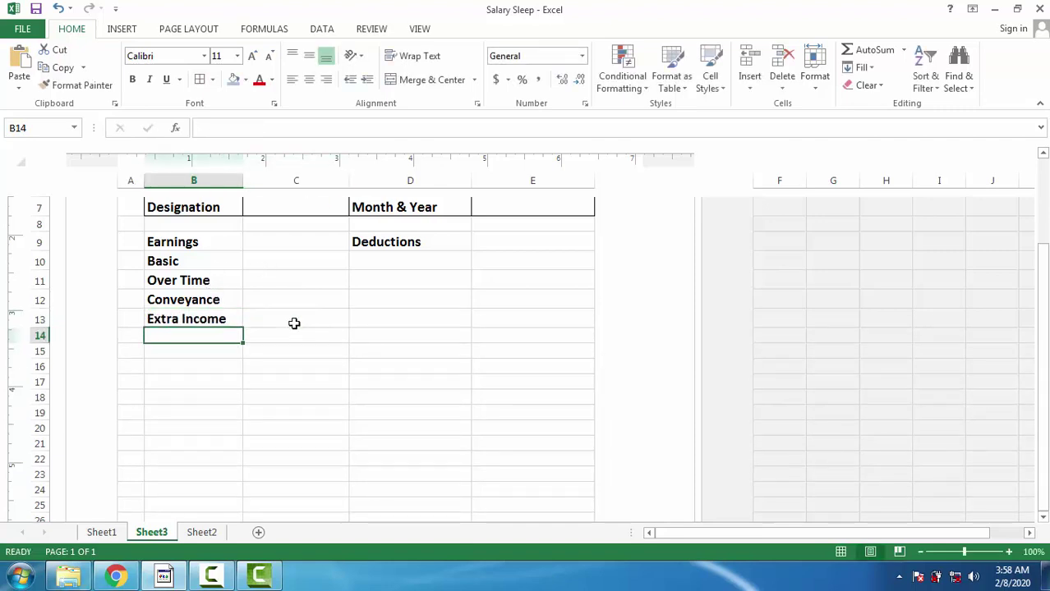
type("Gross Sal")
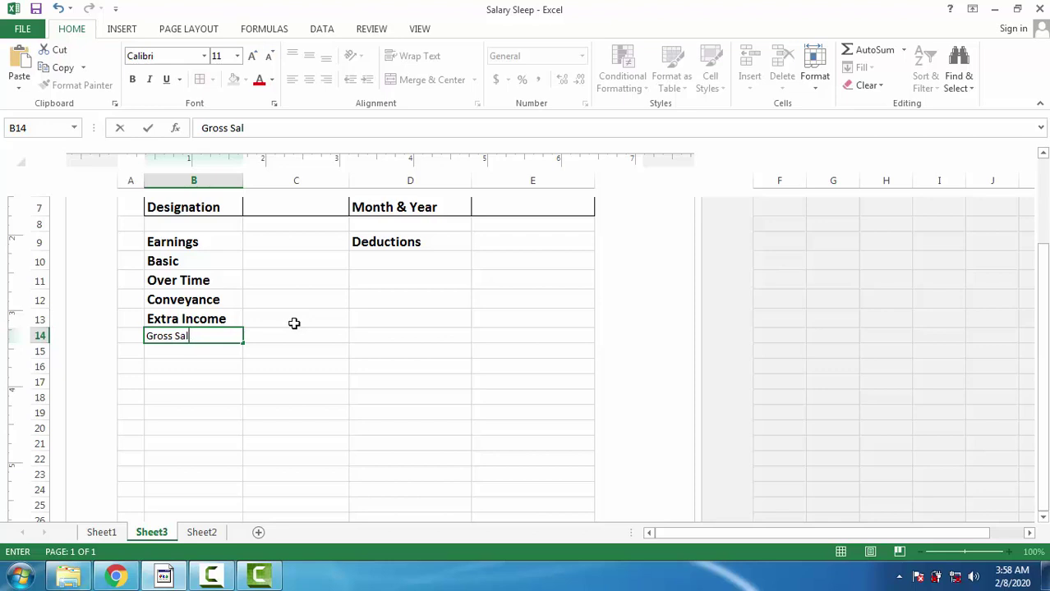
type("ary")
key("Right")
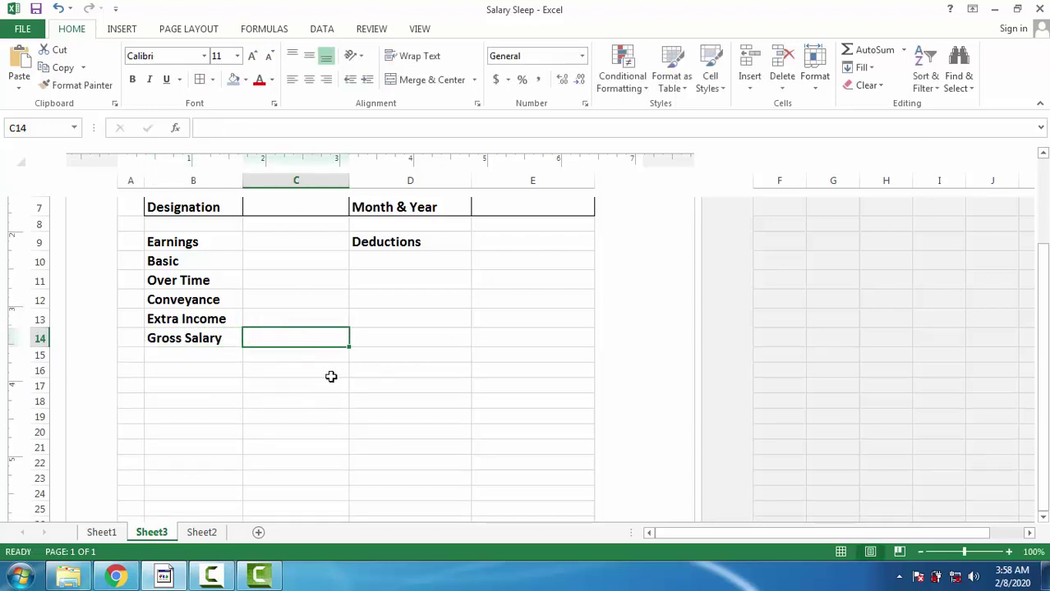
- Remove bold formatting from the earnings labels in B10:B14
left_click_drag(180, 260, 189, 337)
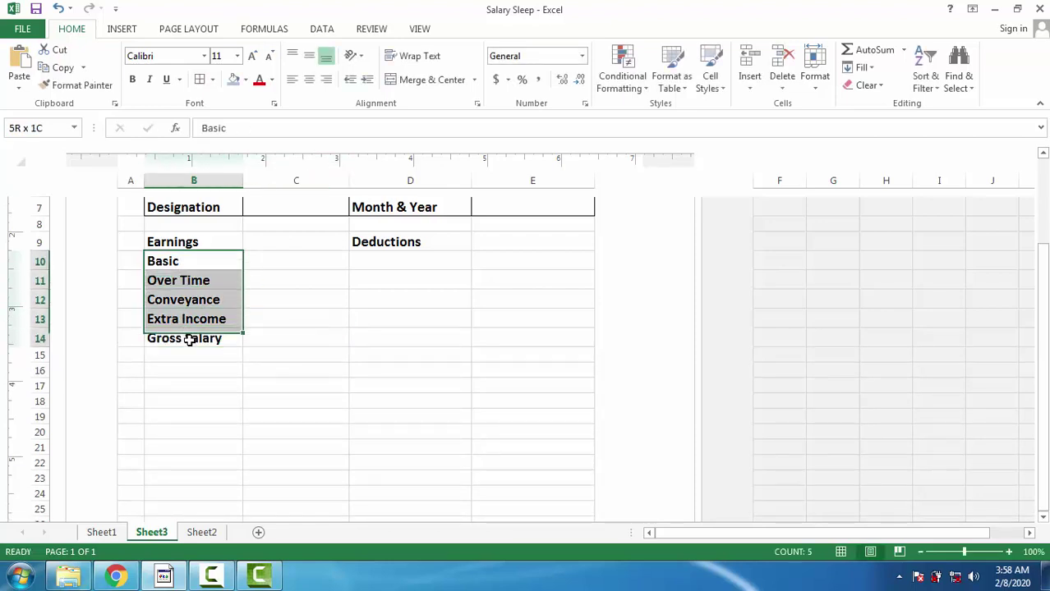
left_click(133, 80)
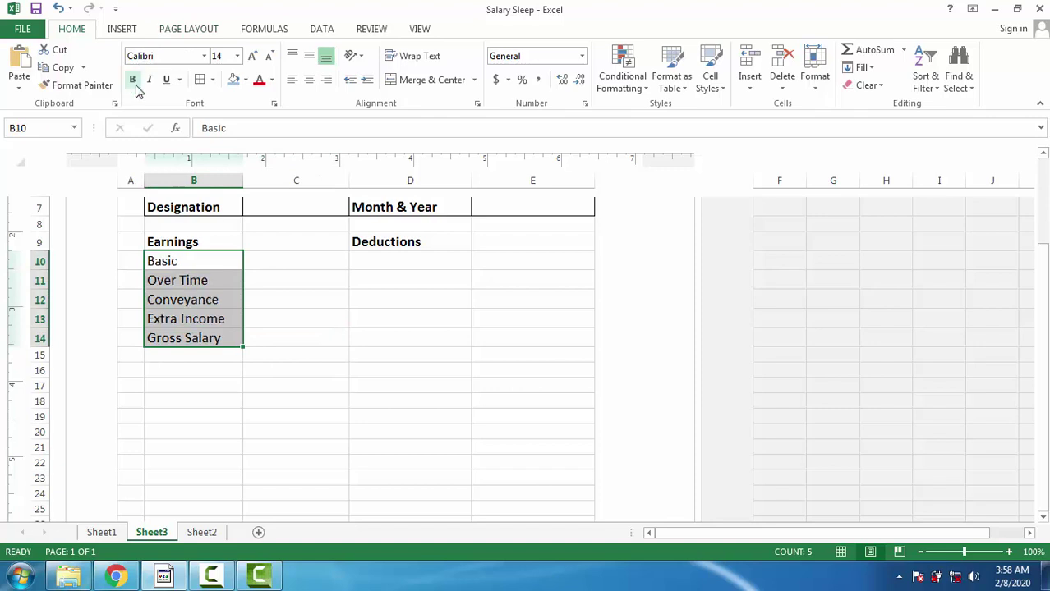
left_click(291, 316)
left_click(295, 261)
left_click(380, 261)
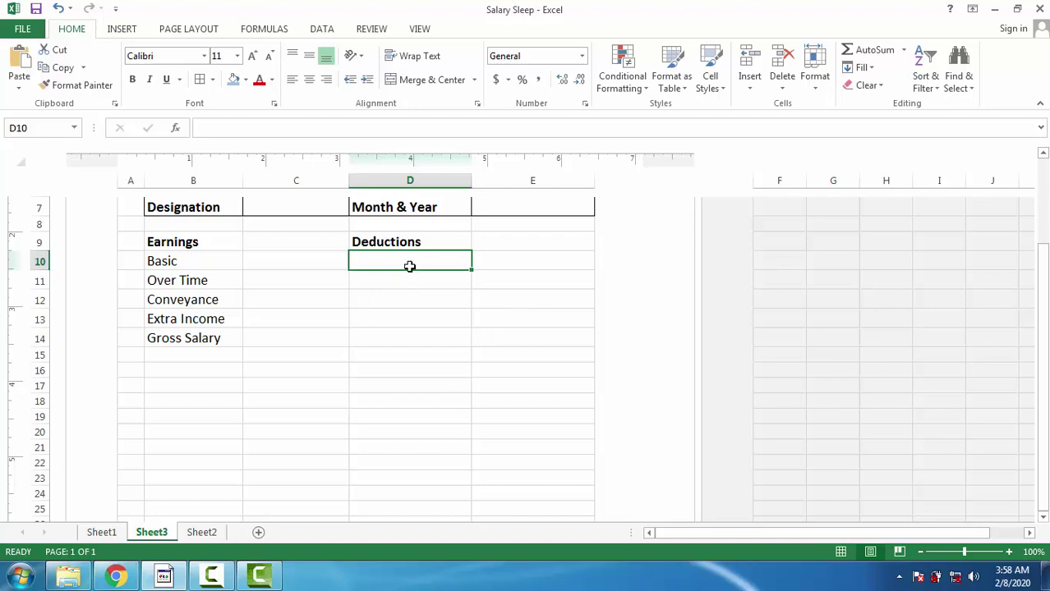
- Enter Provident Fund and E.S.I in D10 and D11
type("Provid")
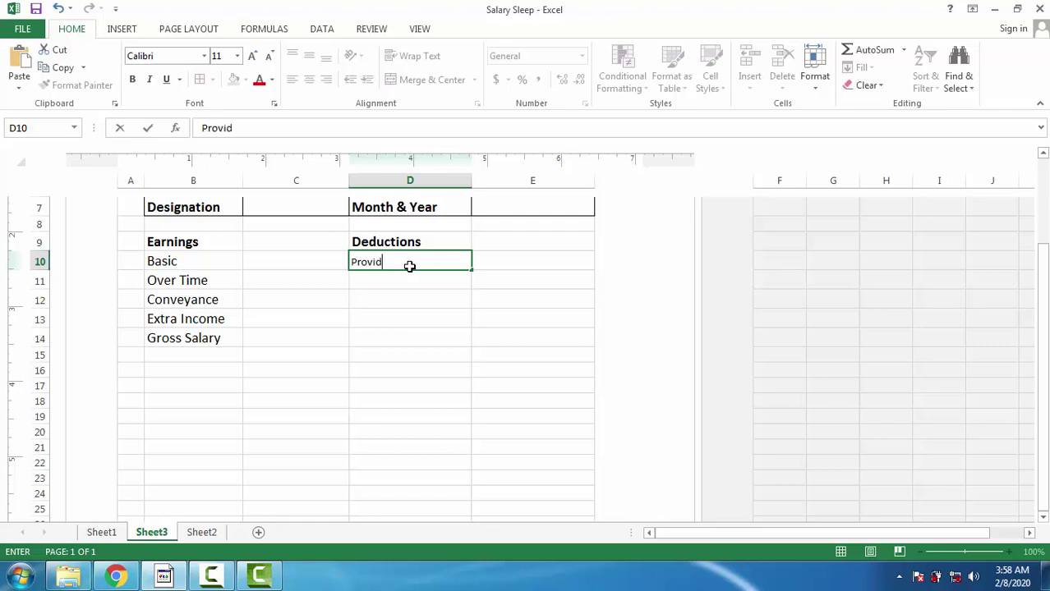
type("ent Fund")
key("Return")
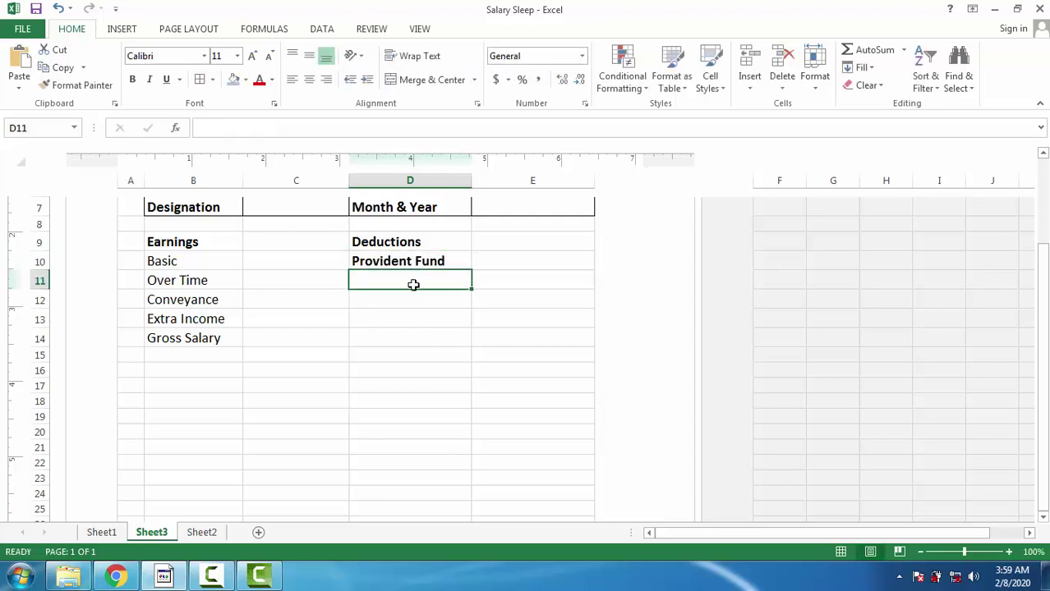
type("E.S.I")
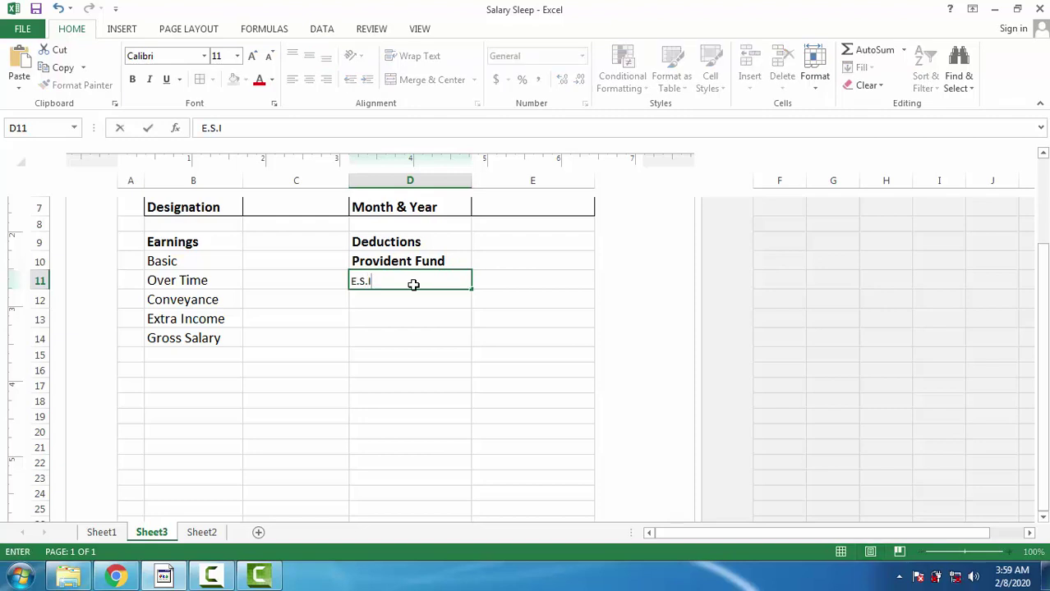
key("Return")
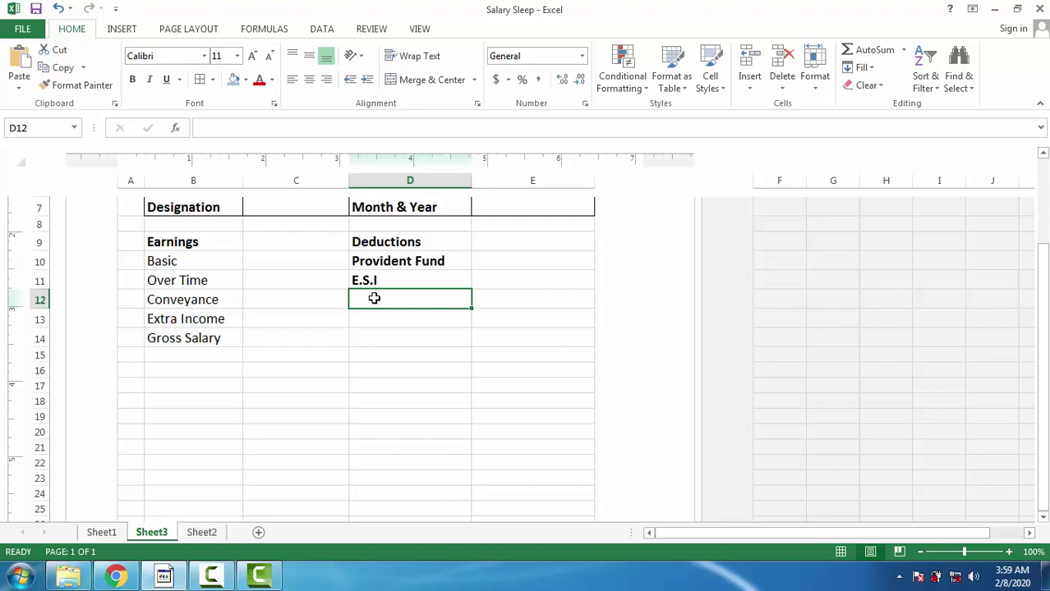
- Add Loan, Tax and Total Deduction in D12:D14
type("Loan")
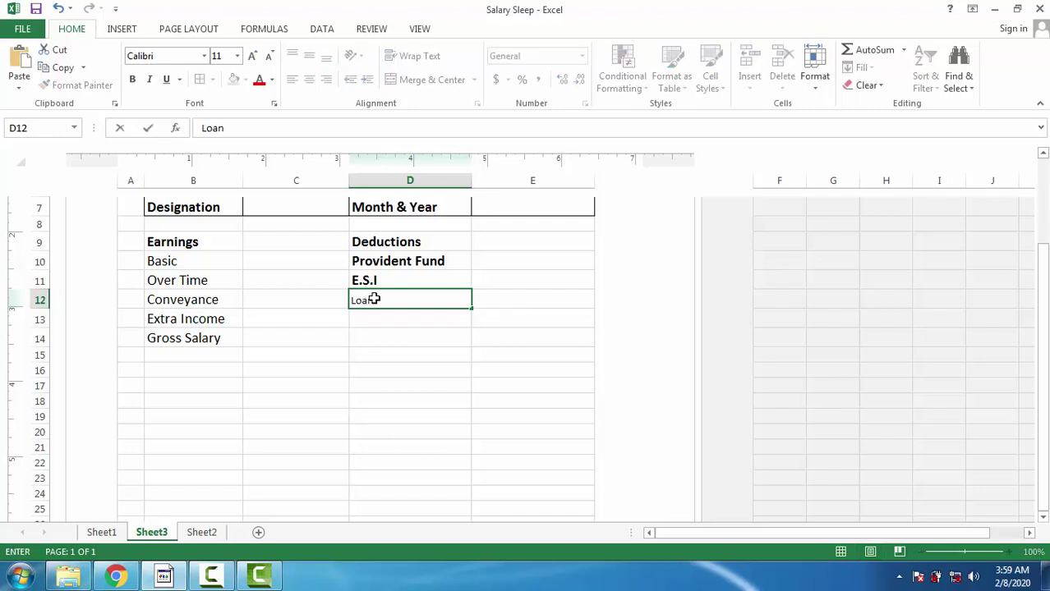
key("Return")
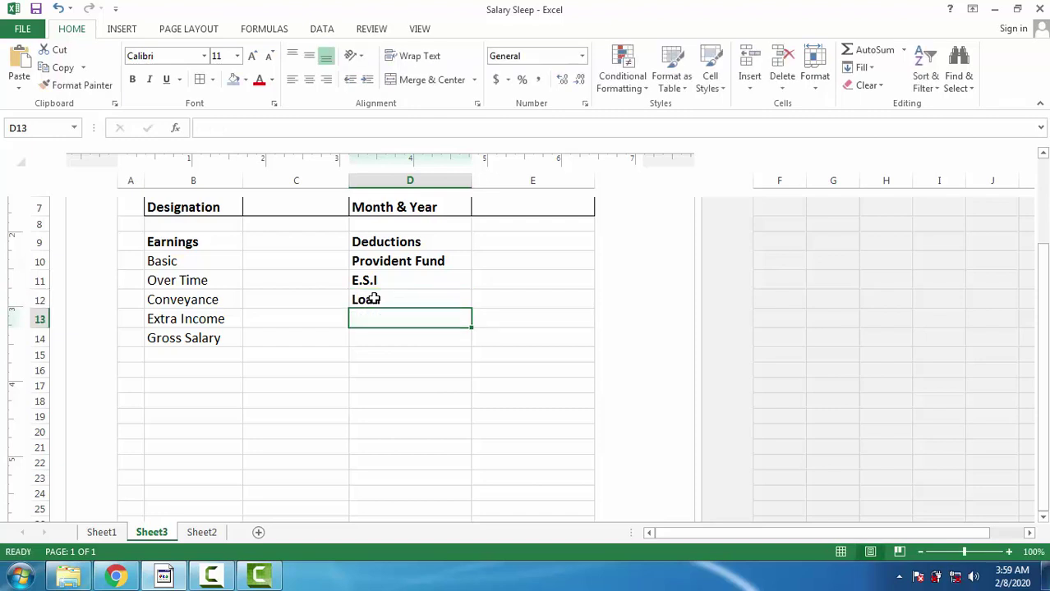
type("Tax")
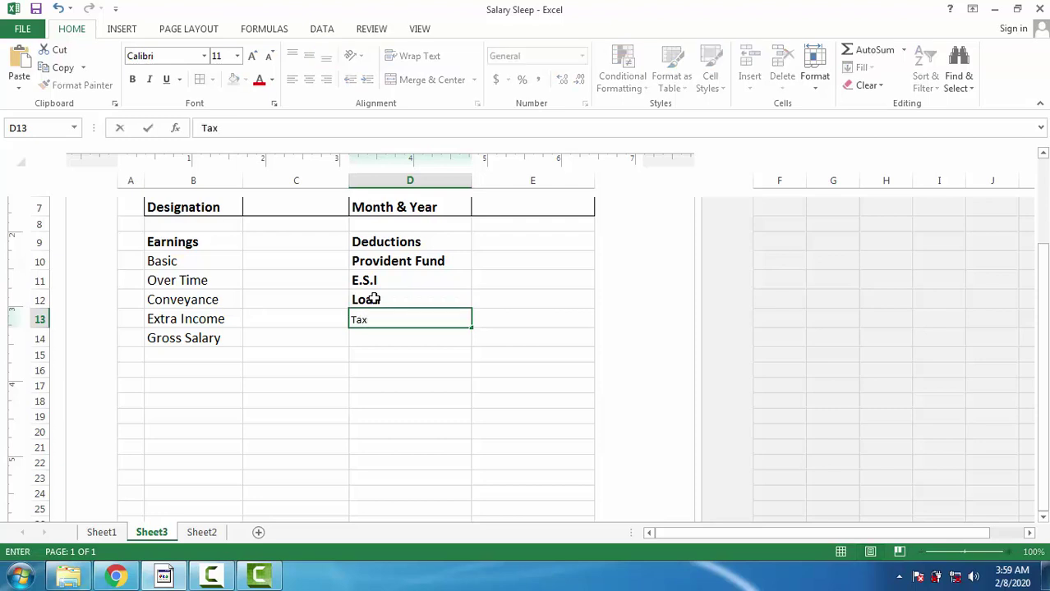
key("Return")
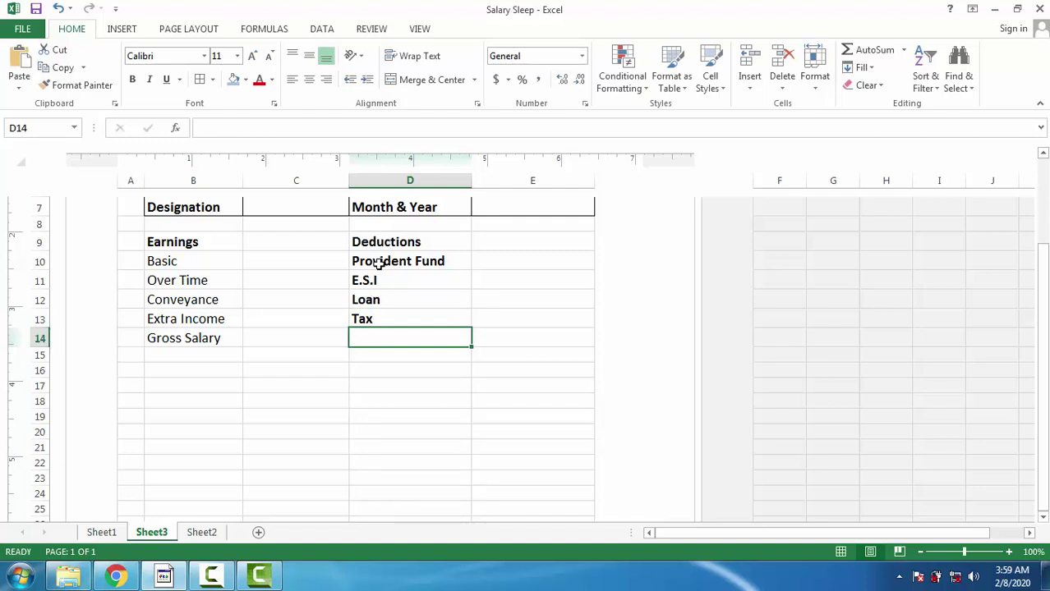
left_click_drag(378, 263, 372, 319)
left_click(407, 343)
type("Tot")
key("BackSpace")
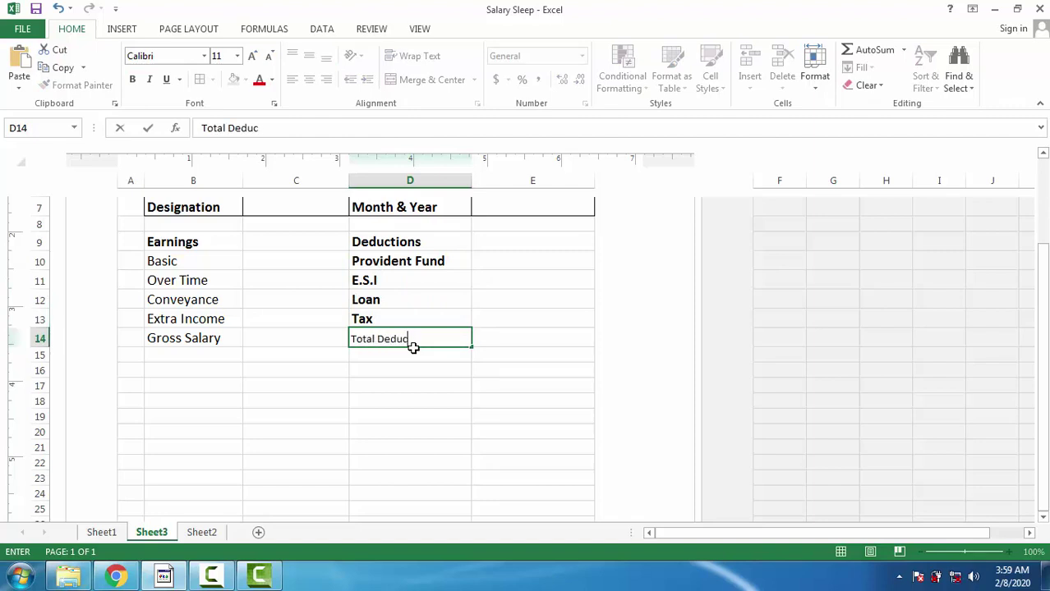
type("tion")
key("Return")
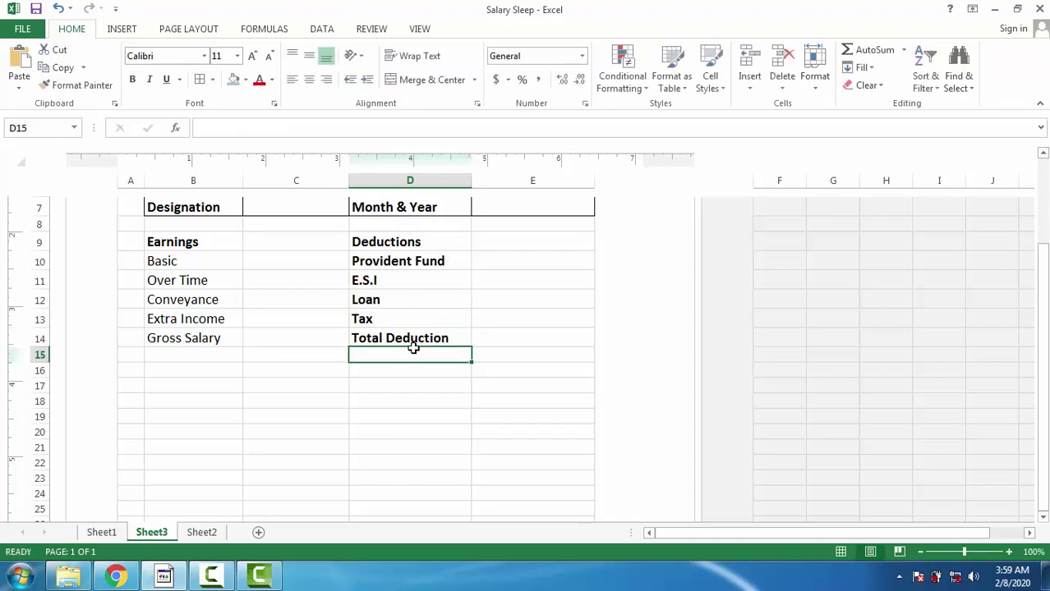
left_click(412, 343)
- Remove bold formatting from the deduction labels in D10:D14
left_click_drag(391, 263, 395, 328)
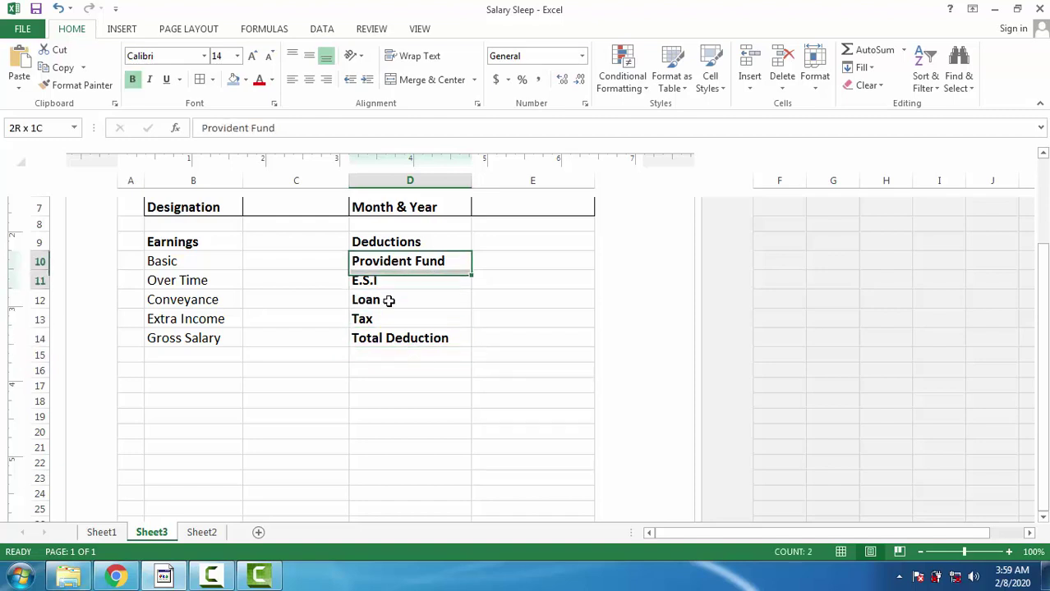
left_click(132, 79)
left_click(543, 276)
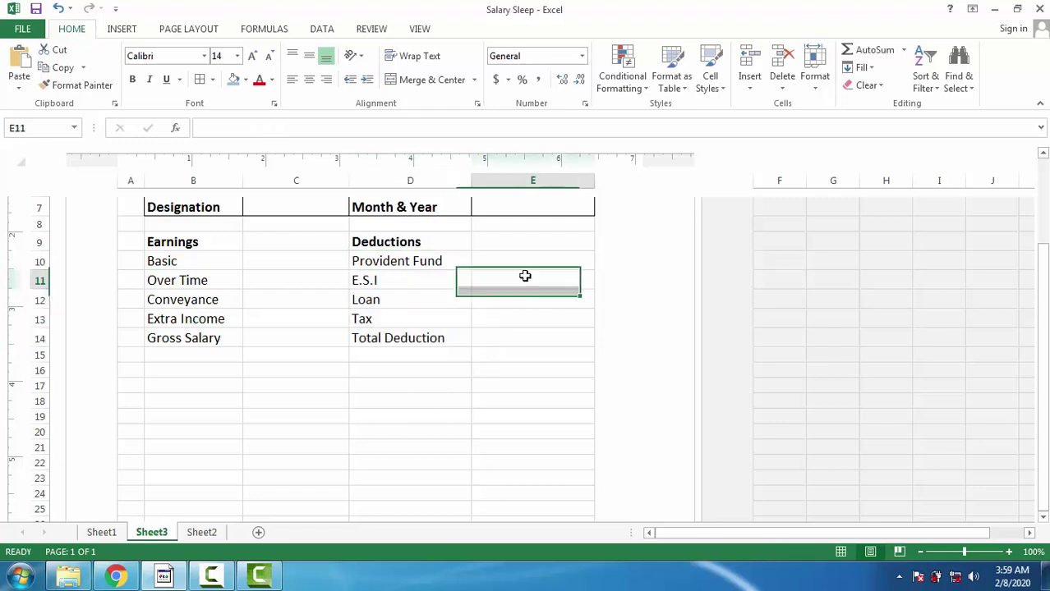
left_click_drag(296, 263, 290, 332)
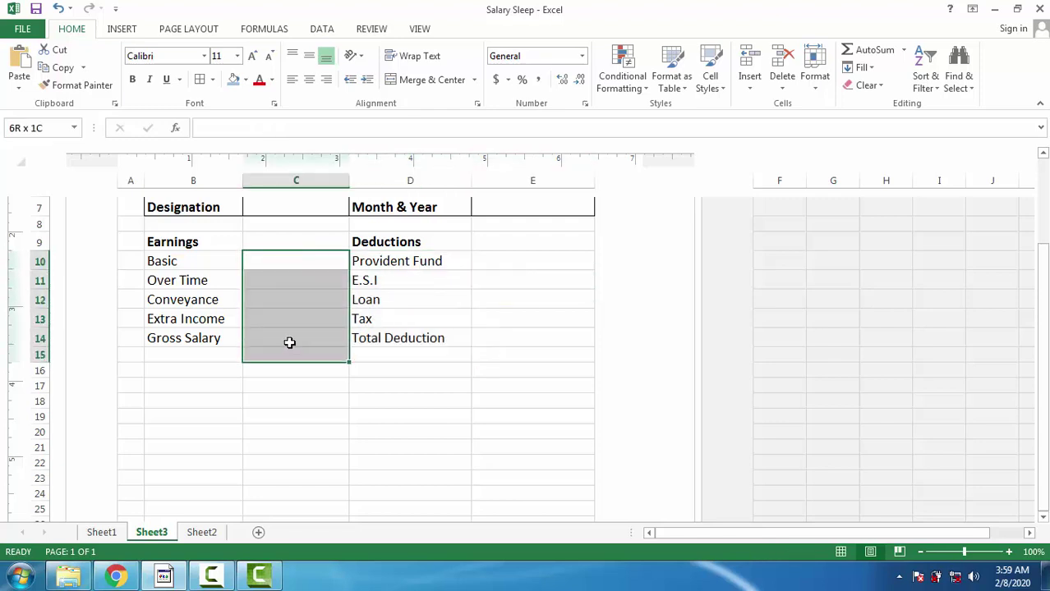
left_click(527, 259)
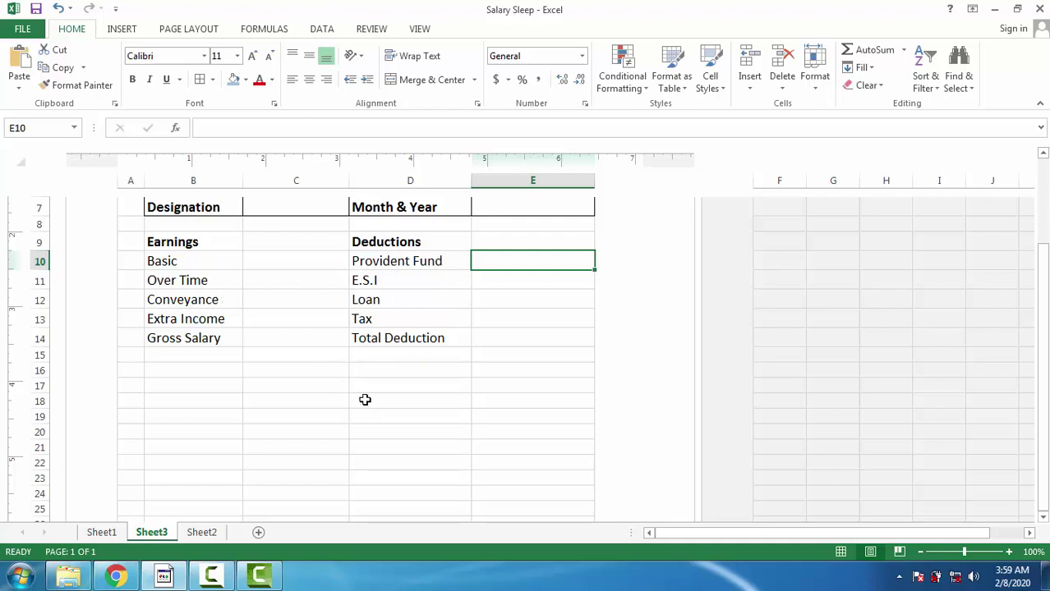
- Enter Net Salary in D15 below Total Deduction
left_click(385, 359)
type("Net Salary")
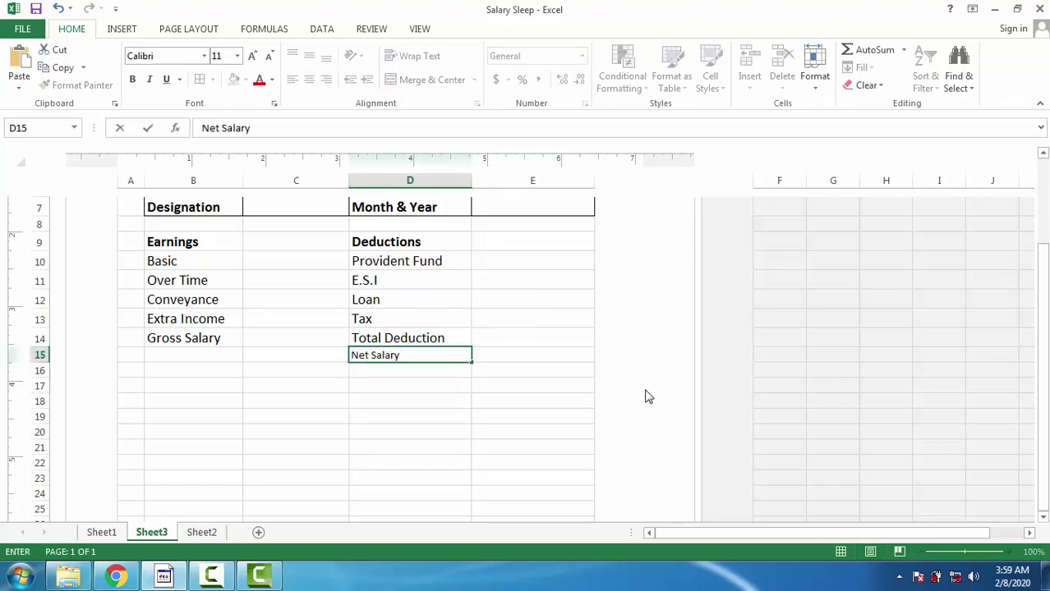
key("Tab")
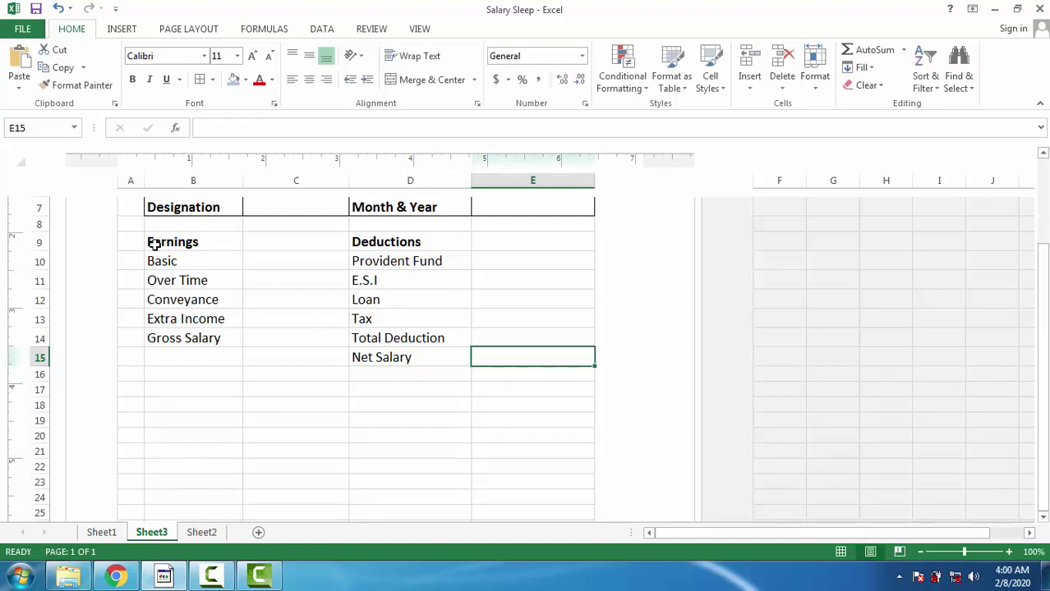
- Apply All Borders to the table B9:E15
mouse_move(152, 243)
left_mouse_down()
mouse_move(200, 284)
mouse_move(439, 366)
mouse_move(521, 359)
left_mouse_up()
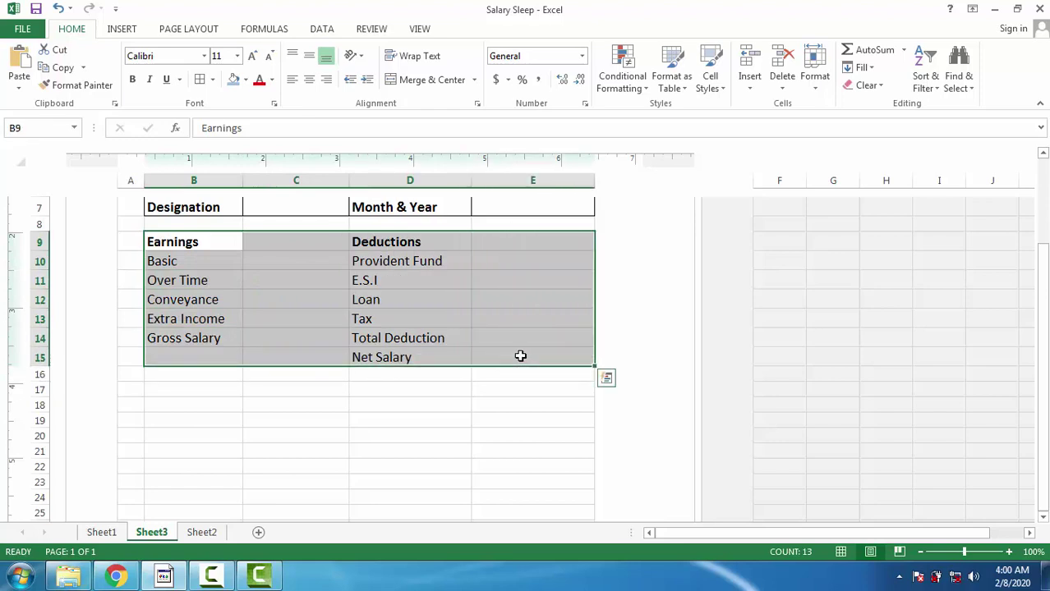
left_click(215, 80)
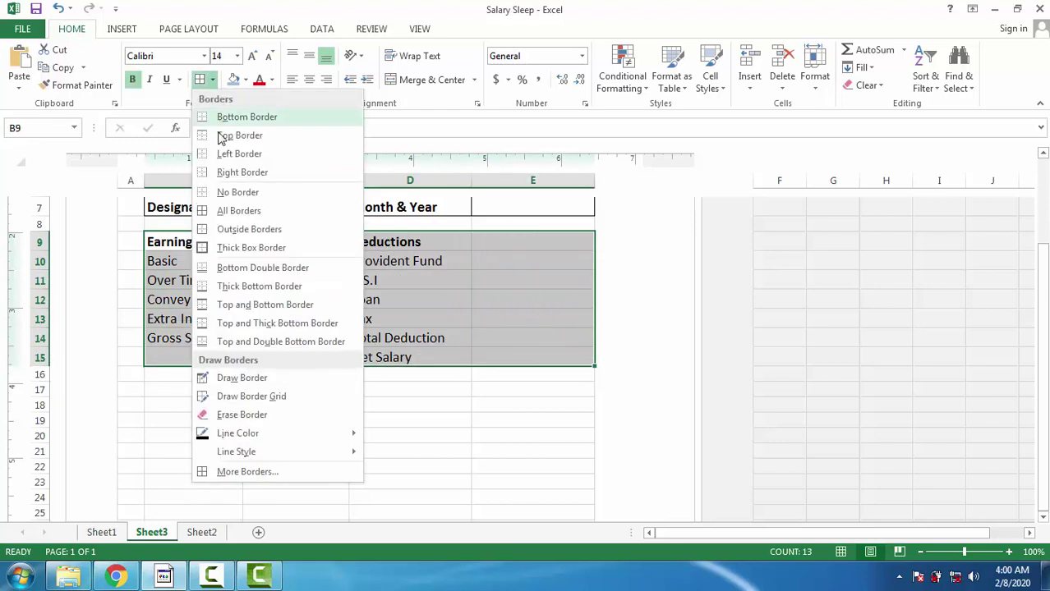
left_click(238, 212)
left_click(385, 306)
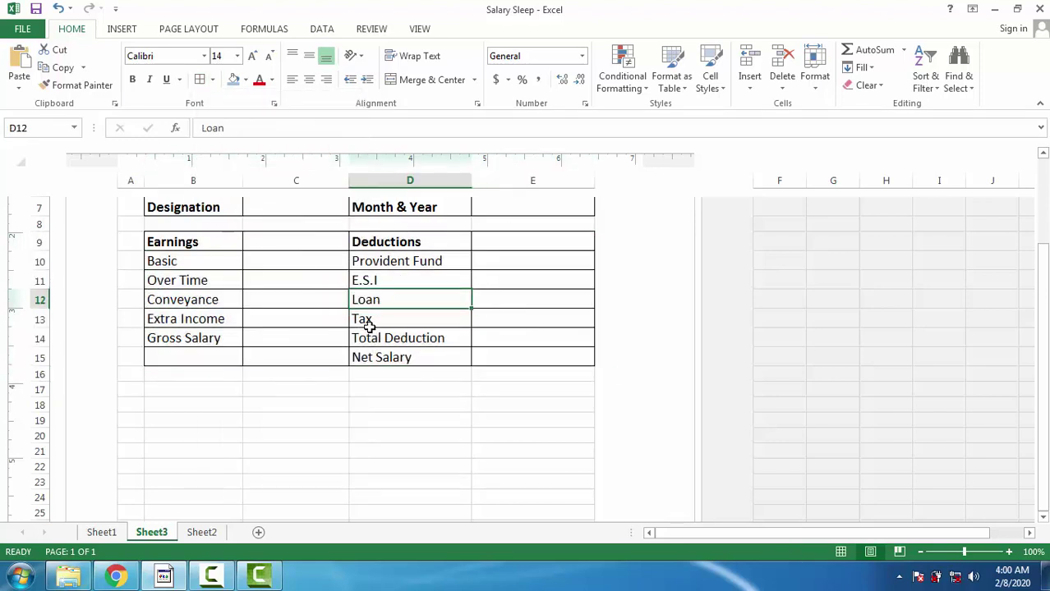
- Shade the Earnings and Deductions header row B9:E9 grey
scroll(281, 303, "up", 1)
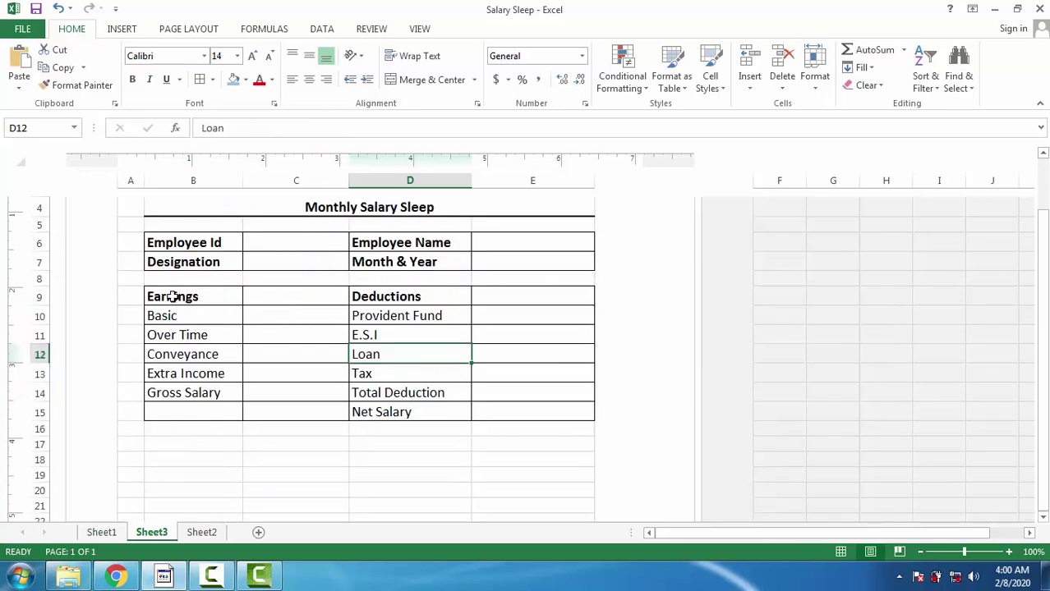
left_click_drag(177, 296, 511, 303)
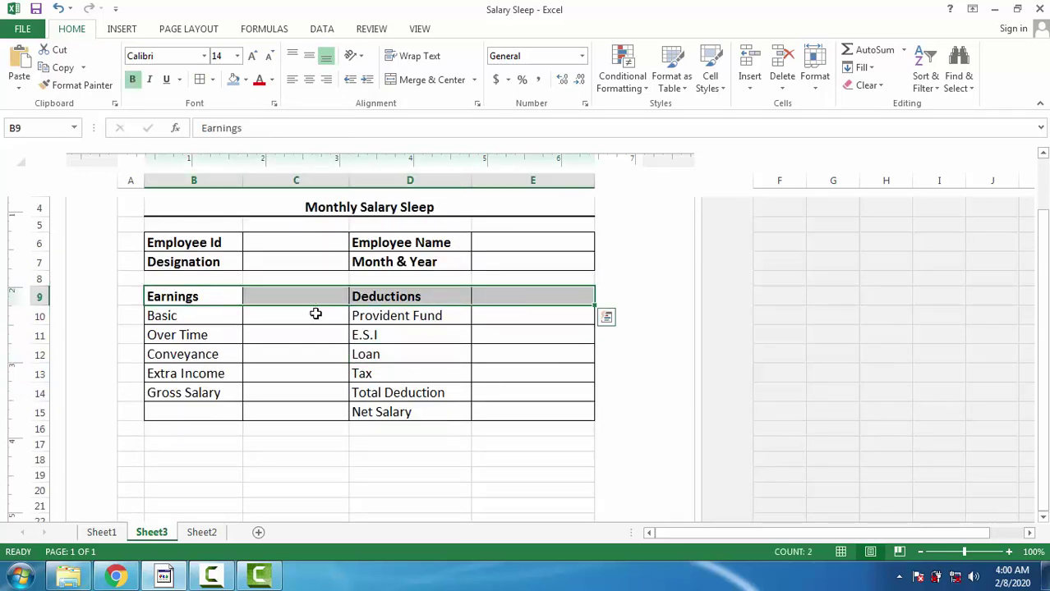
left_click(234, 82)
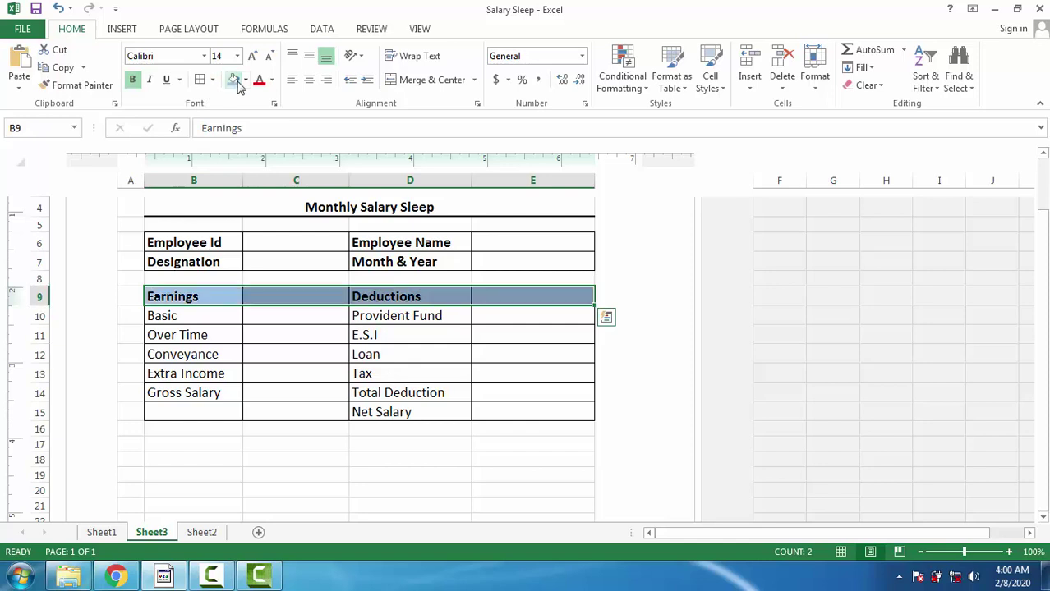
left_click(245, 80)
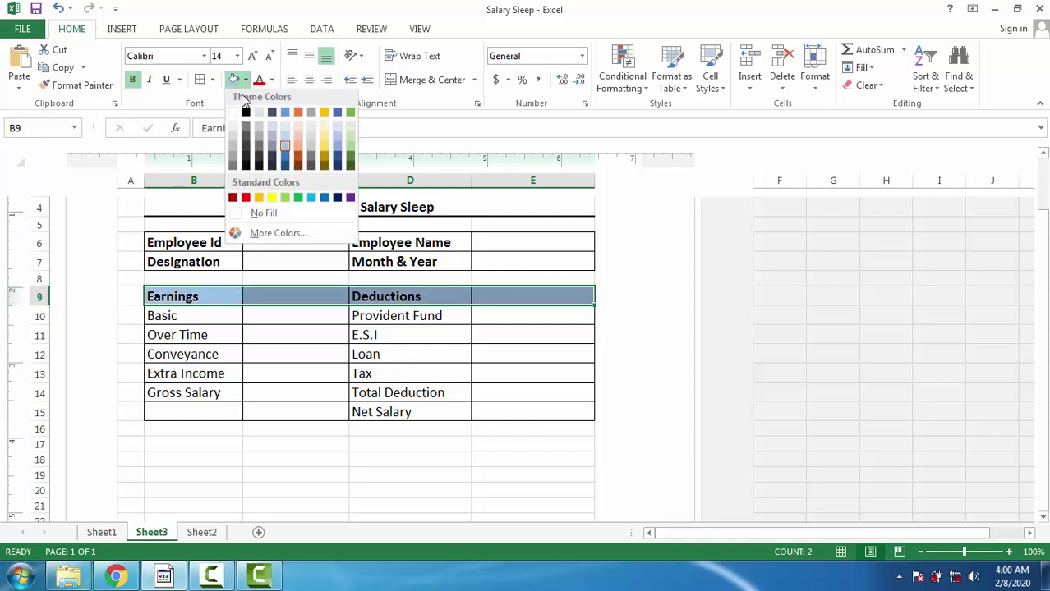
left_click(234, 151)
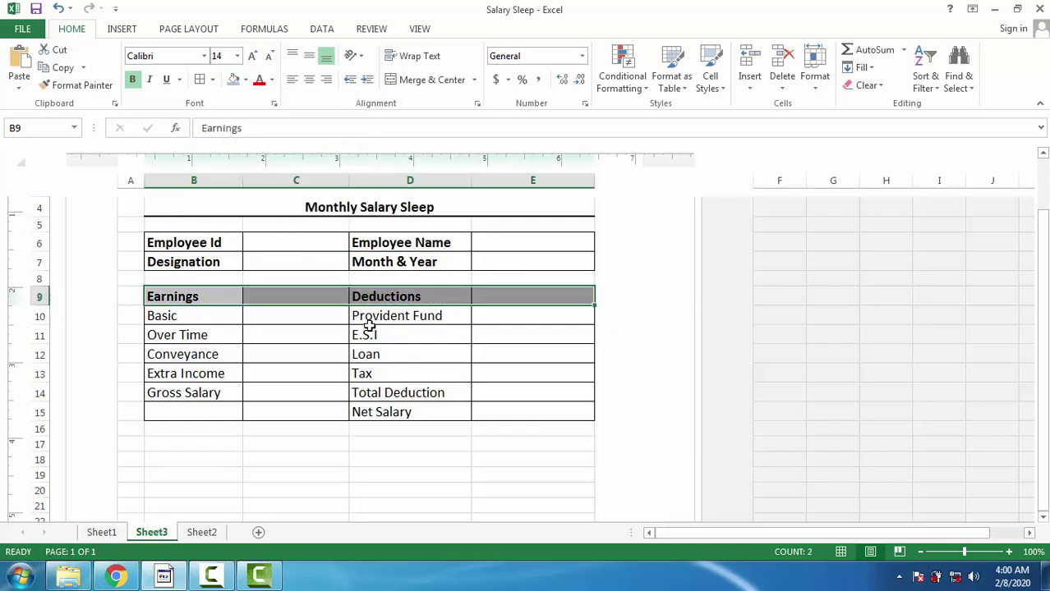
left_click(410, 328)
- Italicise the Gross Salary and Total Deduction labels in B14 and D14
left_click(271, 299)
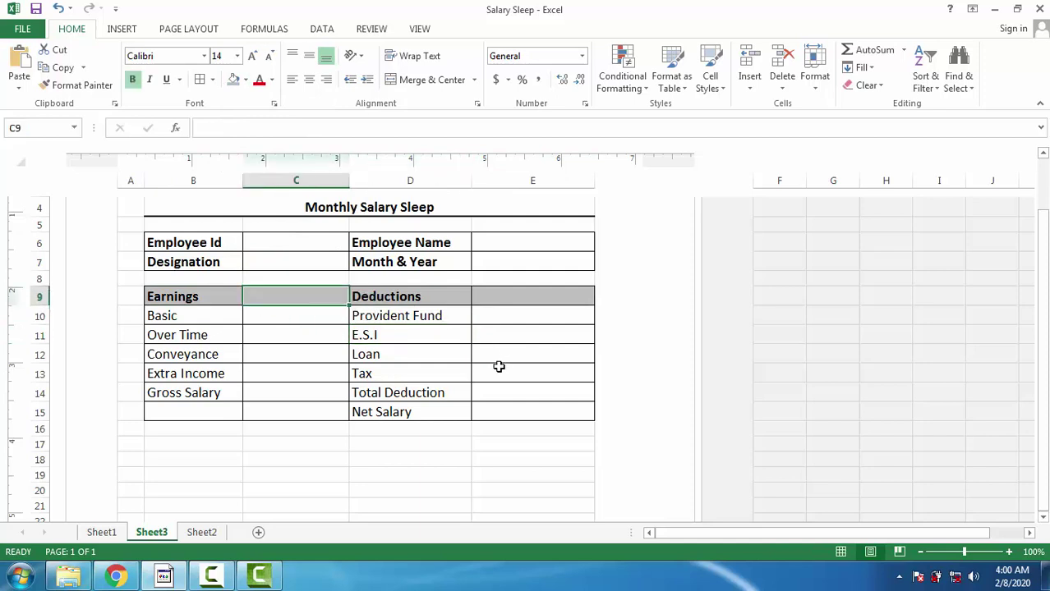
left_click(223, 395)
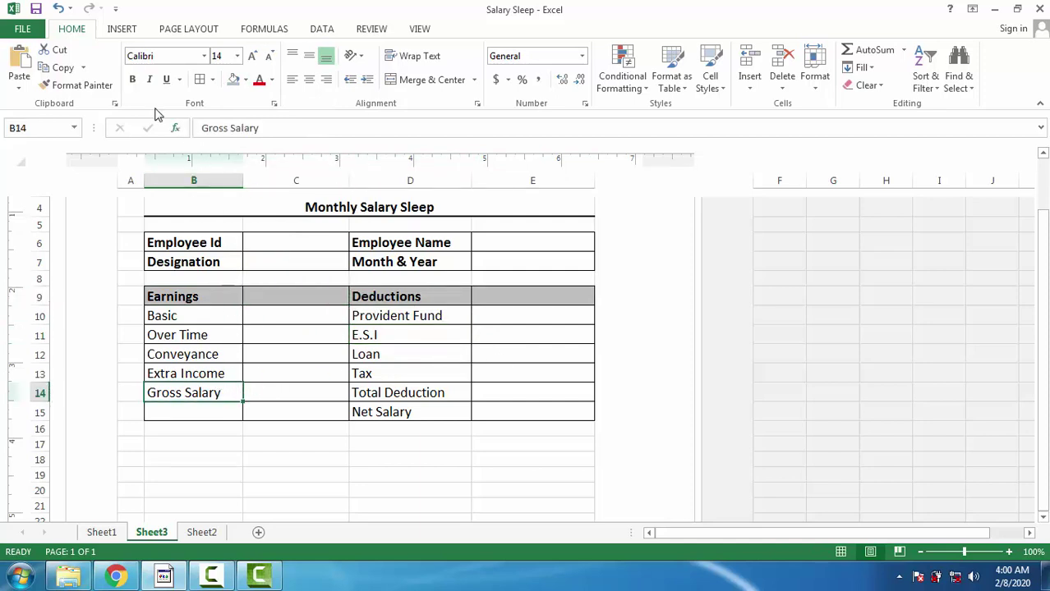
left_click(149, 79)
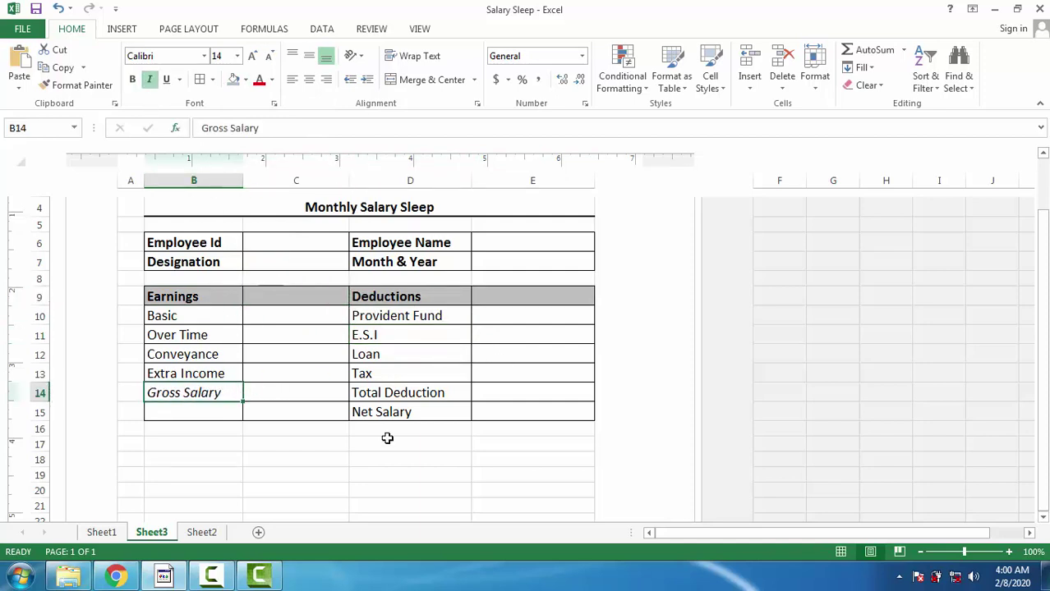
left_click(414, 392)
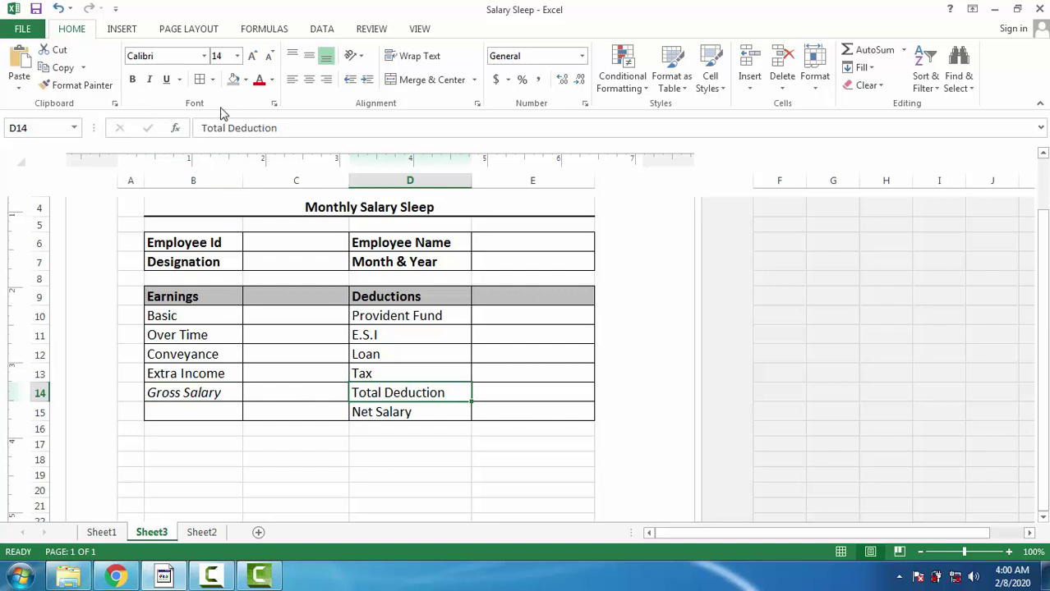
left_click(149, 79)
left_click(211, 392)
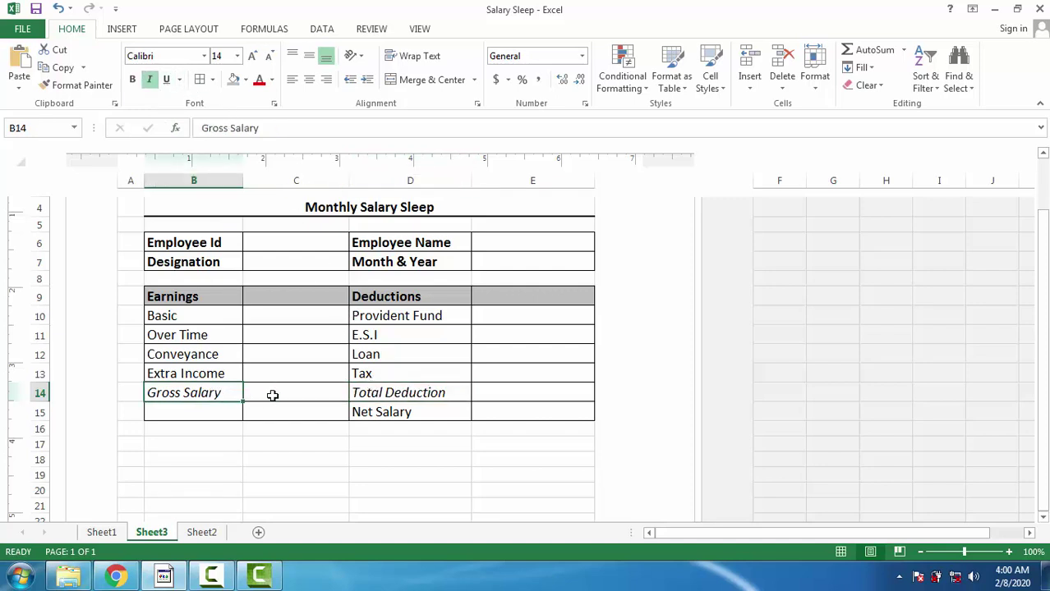
left_click(409, 399)
scroll(540, 402, "up", 1)
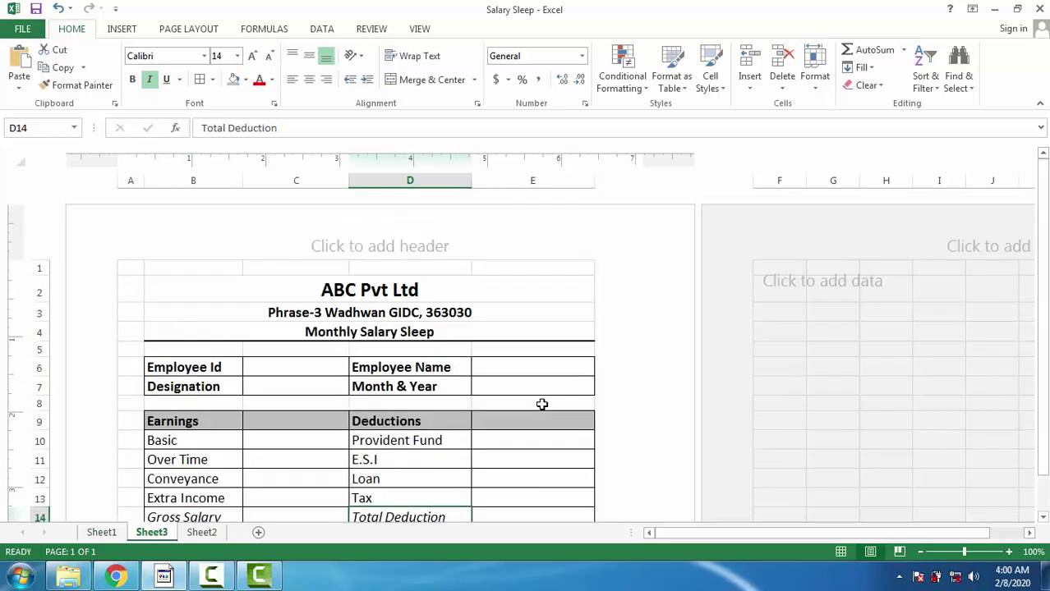
scroll(507, 391, "down", 1)
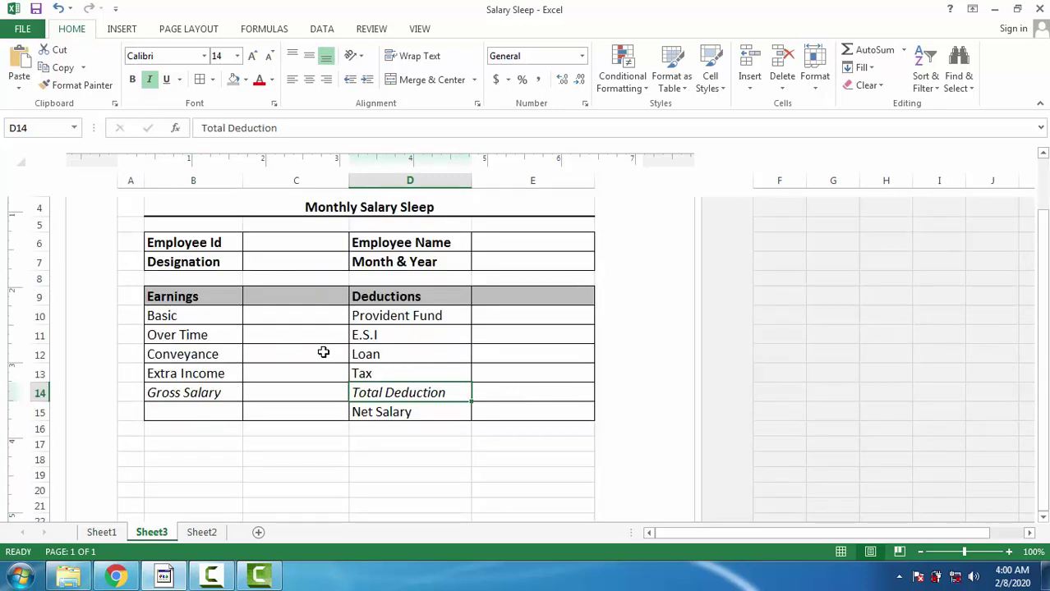
scroll(578, 326, "up", 1)
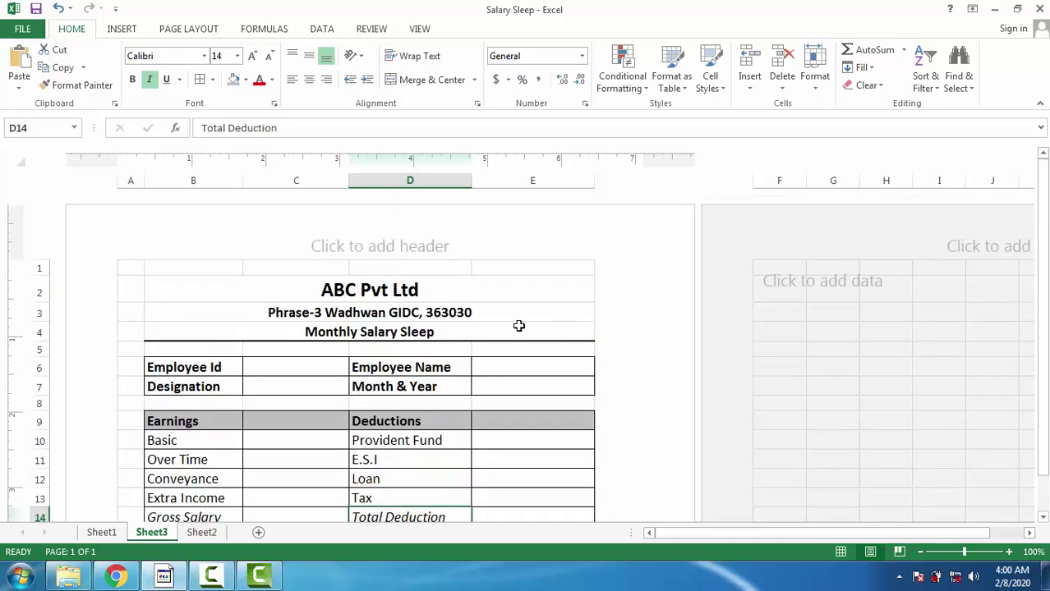
scroll(487, 327, "down", 1)
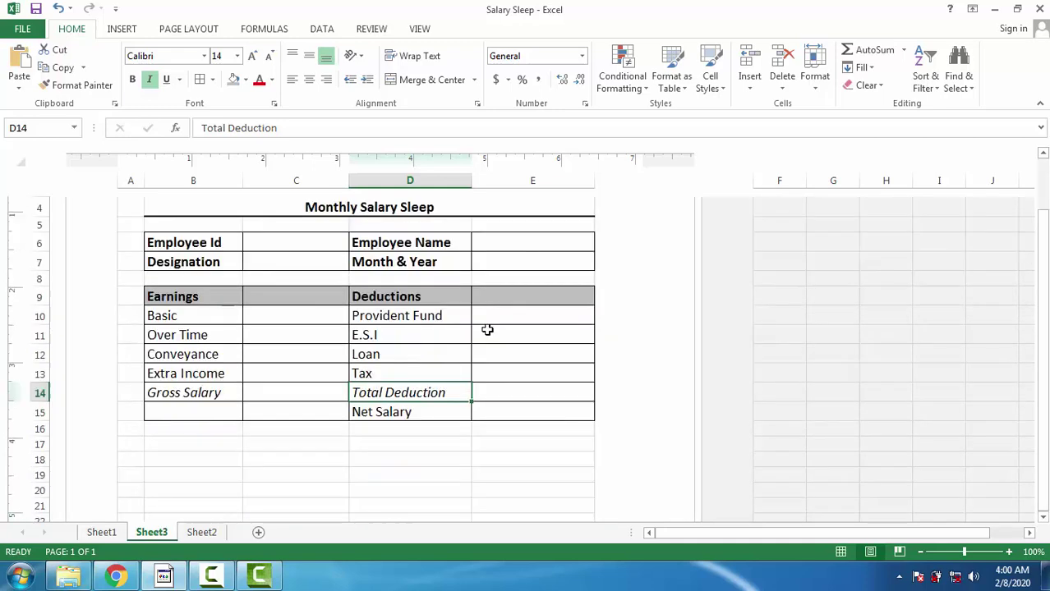
left_click(301, 393)
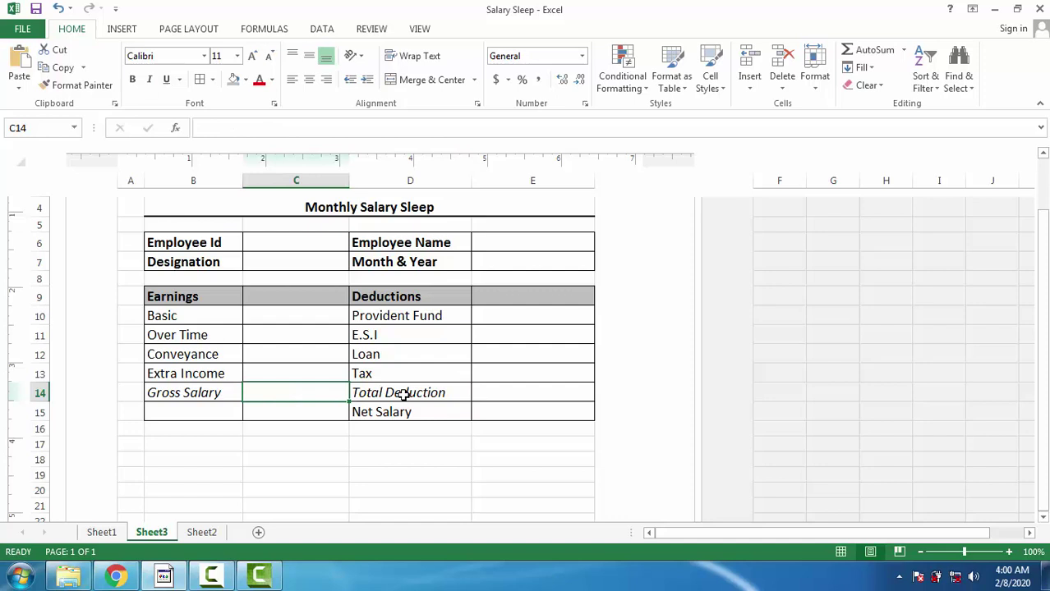
- Enter =SUM(C10:C13) in C14 for Gross Salary
left_click_drag(300, 423, 300, 392)
left_click(300, 391)
type("=su")
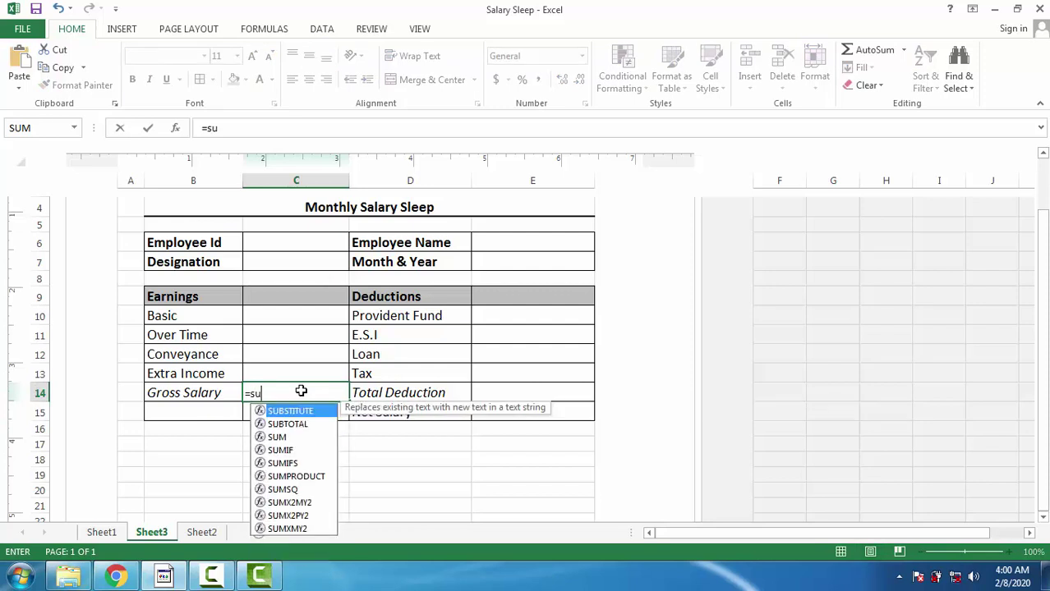
type("m")
key("Tab")
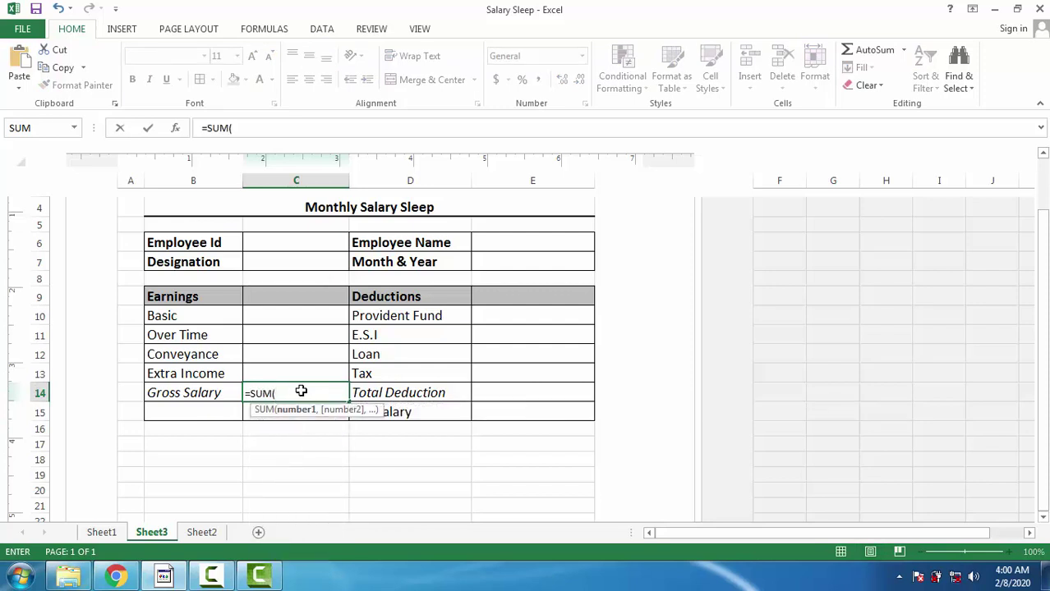
left_click(264, 326)
left_click_drag(264, 326, 275, 375)
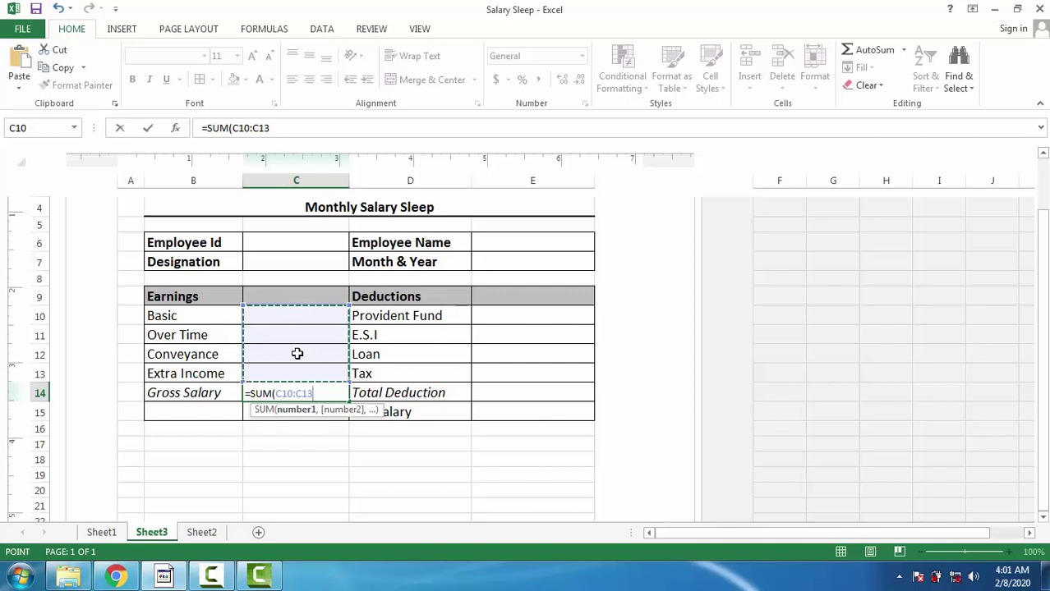
key("Return")
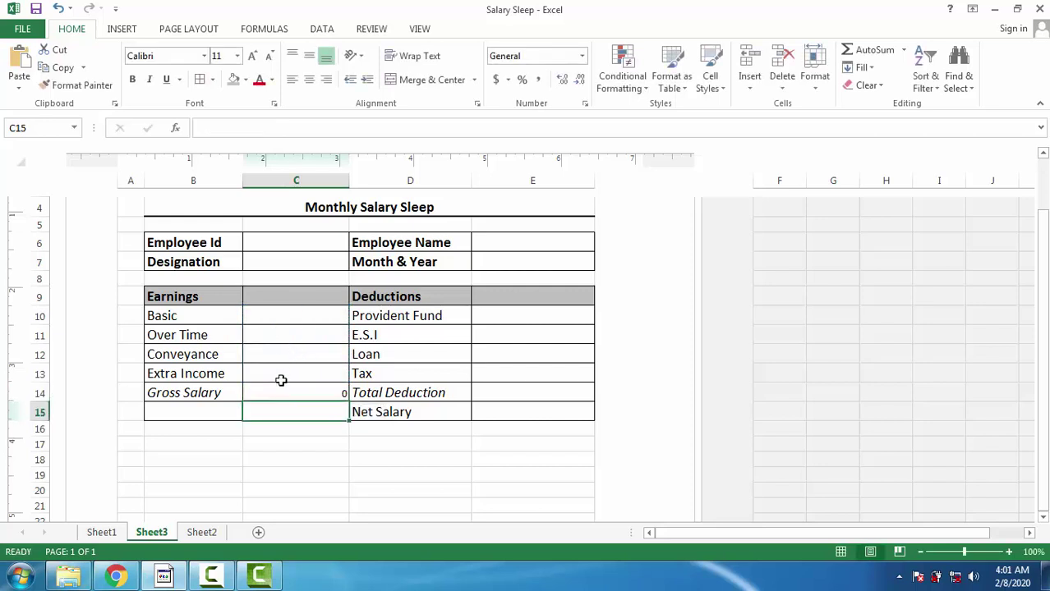
left_click(296, 393)
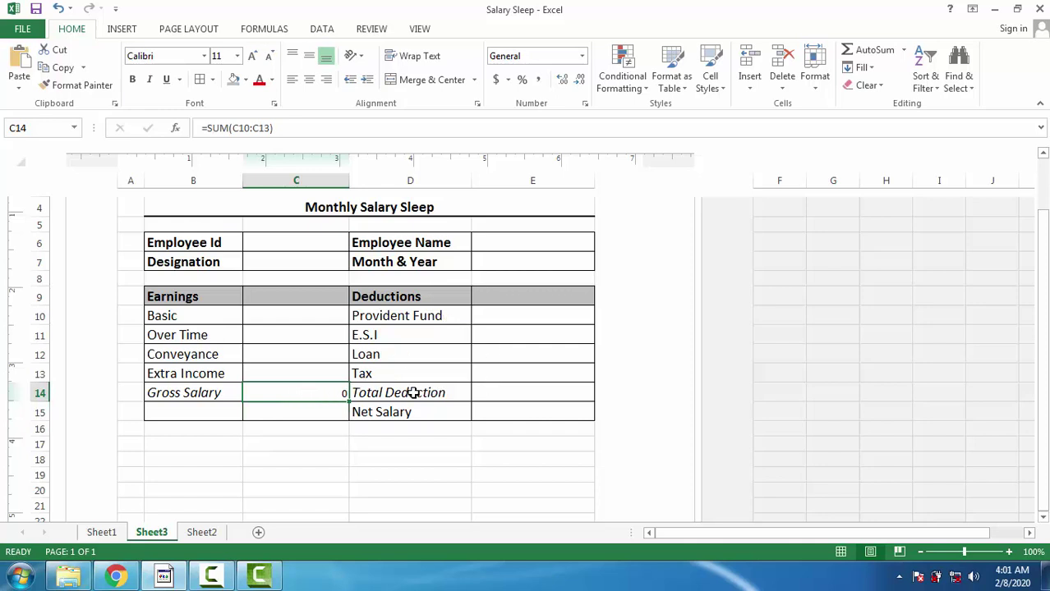
- Enter =SUM(E10:E13) in E14 for Total Deduction
left_click(502, 387)
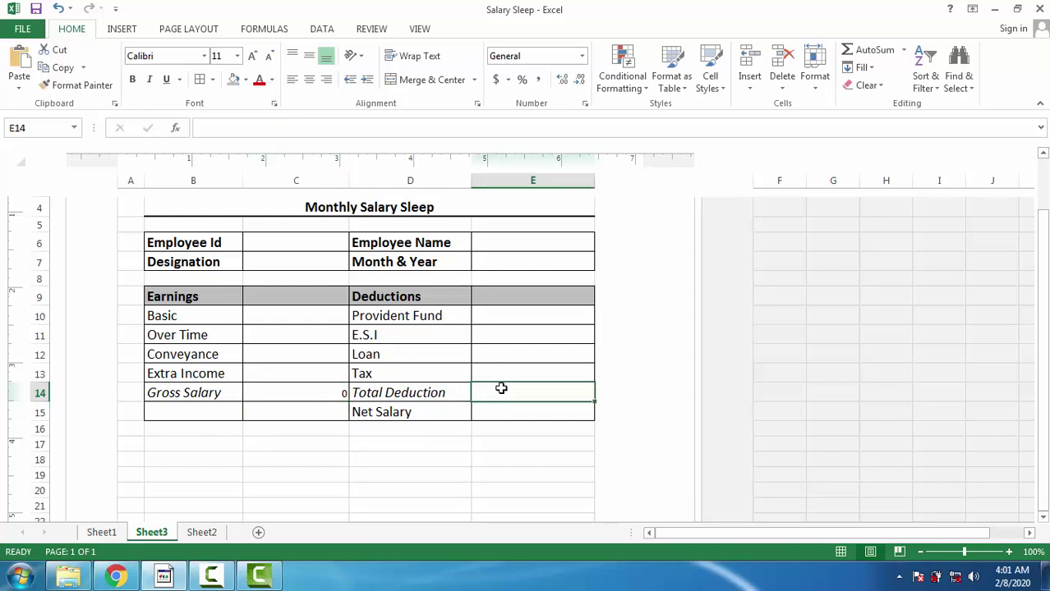
type("=sum")
key("Tab")
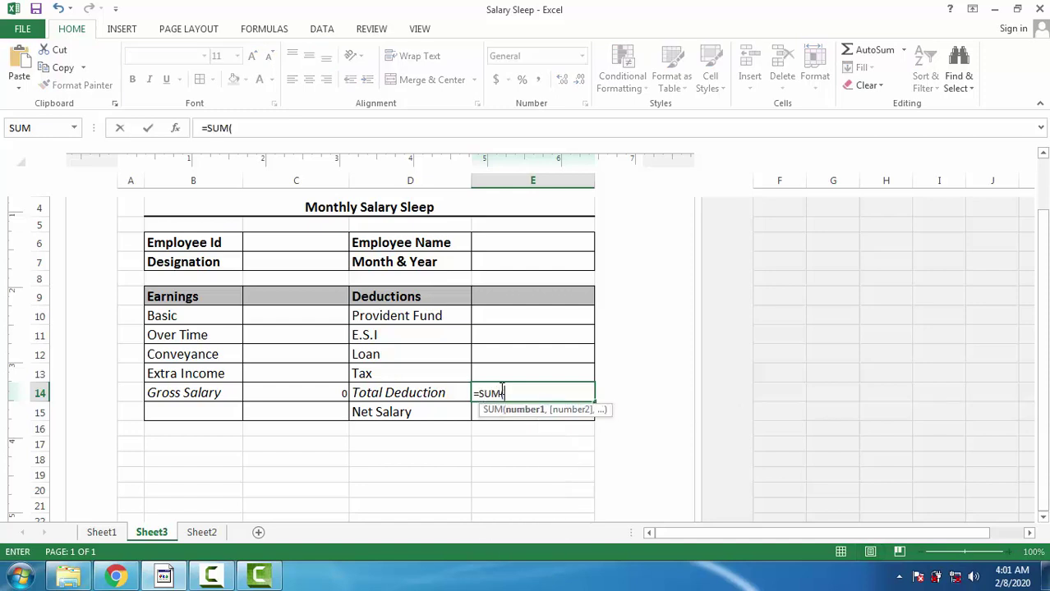
left_click_drag(490, 317, 498, 372)
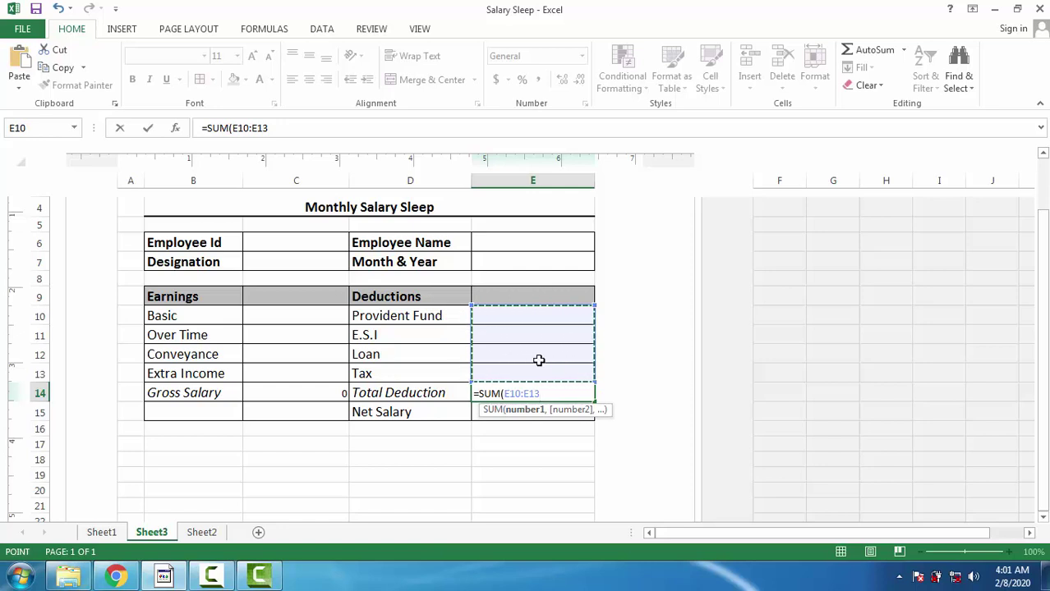
key("Return")
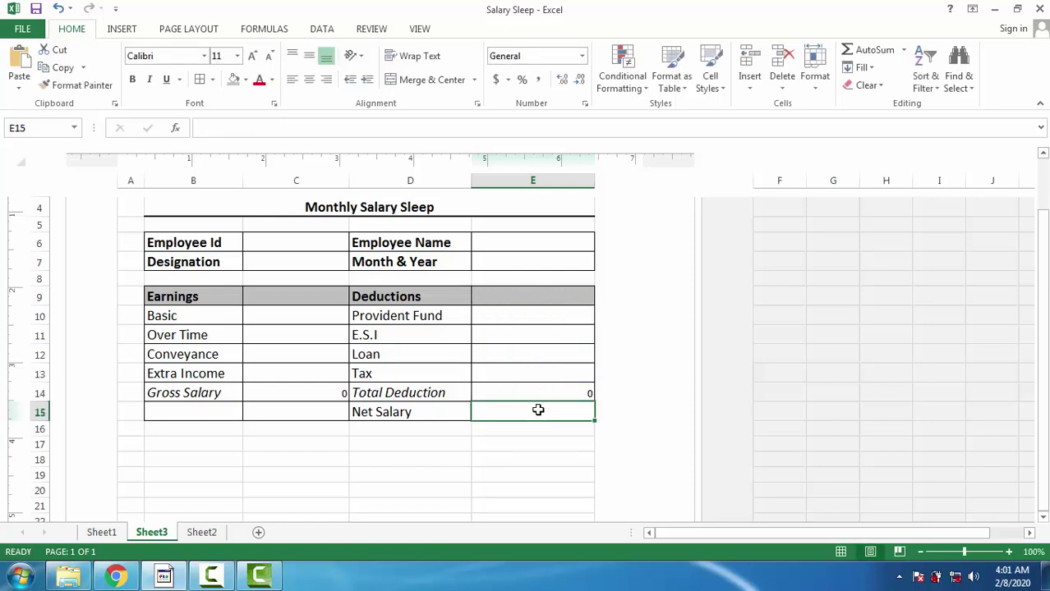
- Enter =C14-E14 in E15 for Net Salary
type("=")
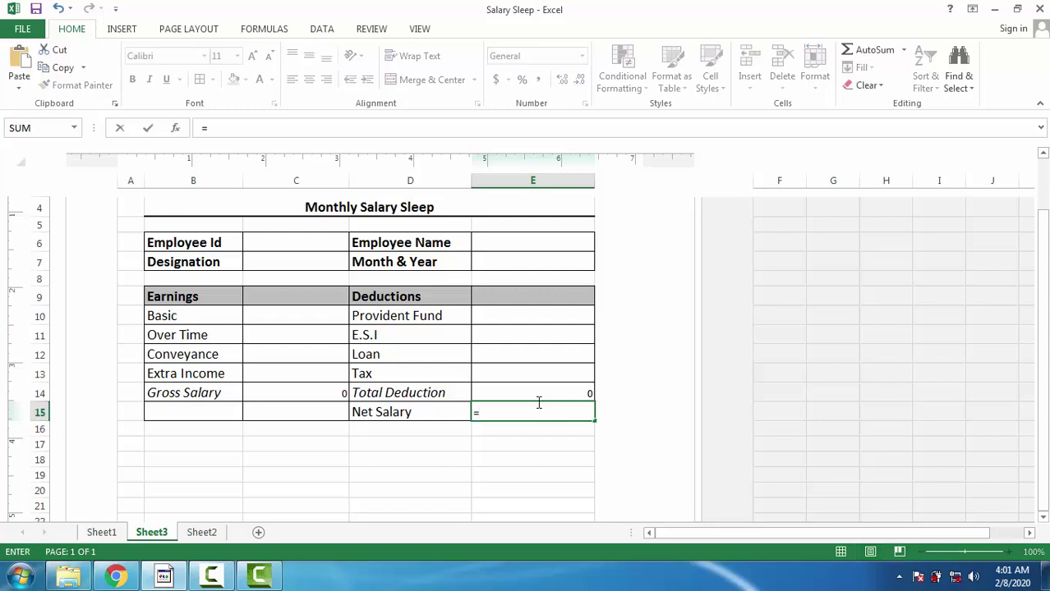
left_click(301, 393)
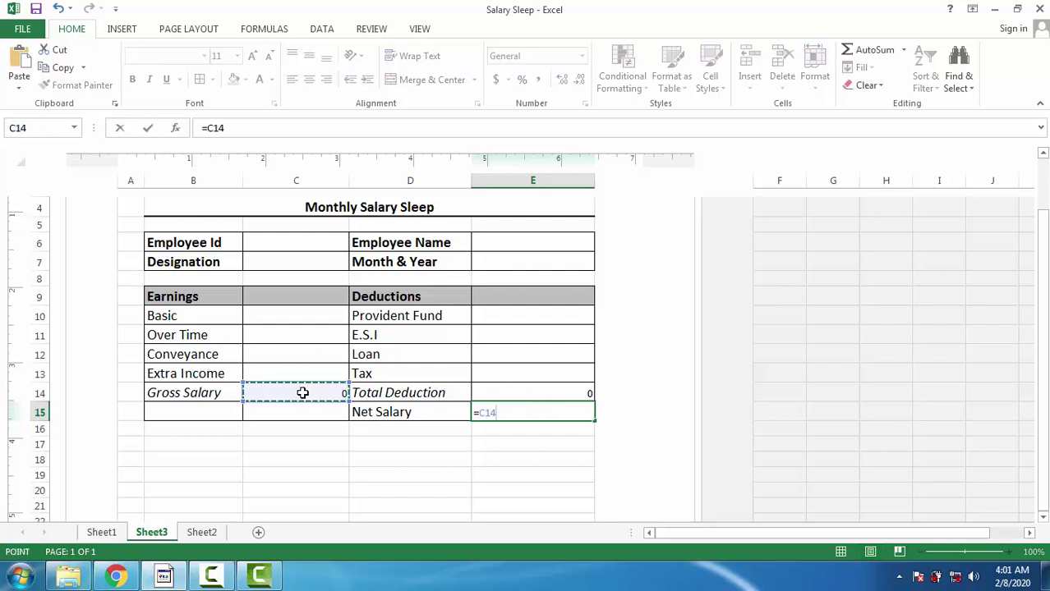
type("-")
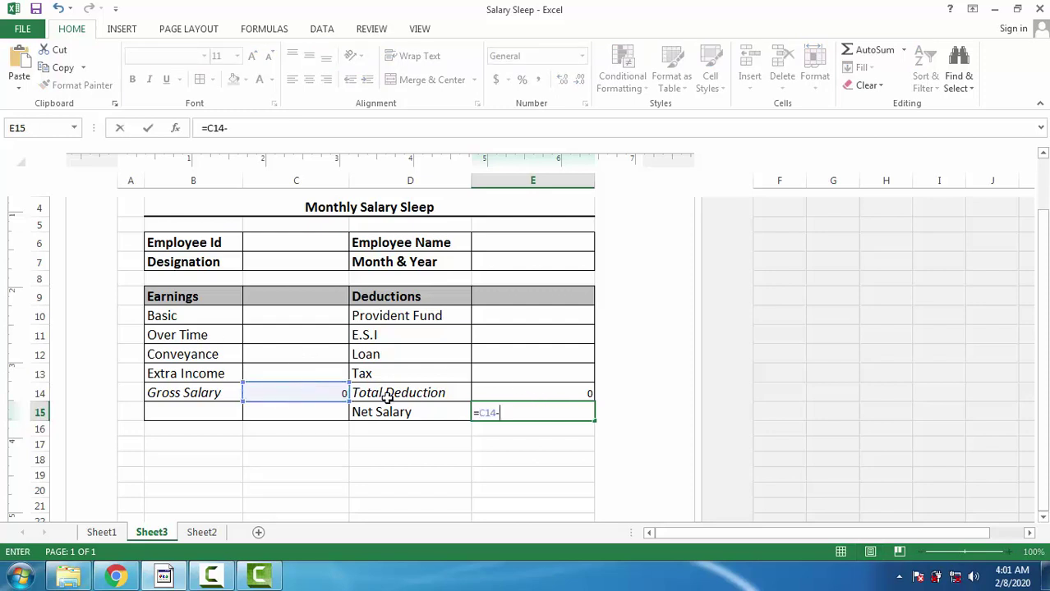
left_click(512, 390)
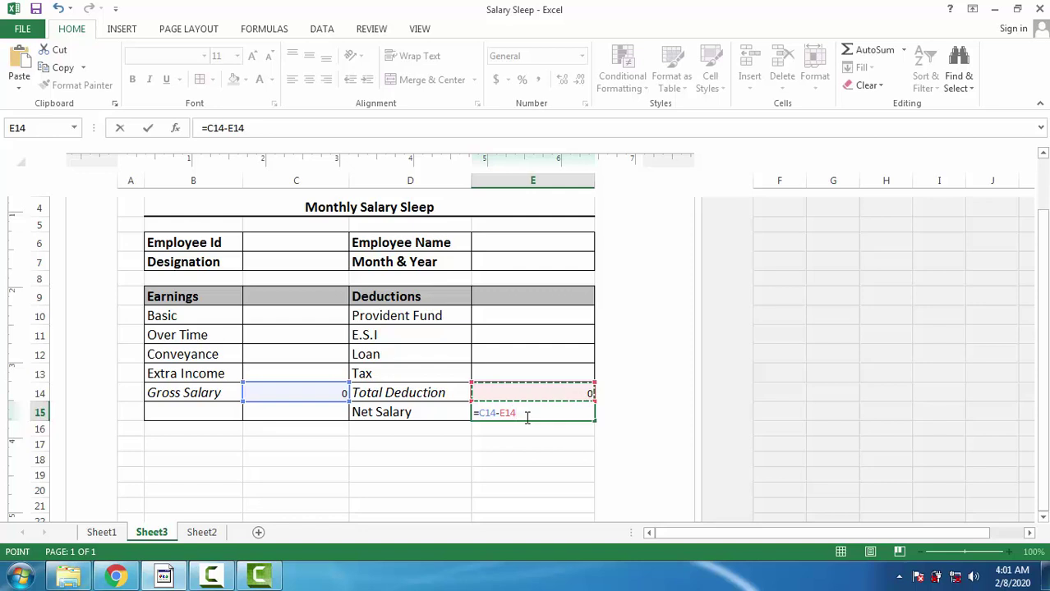
key("ctrl+Return")
key("Return")
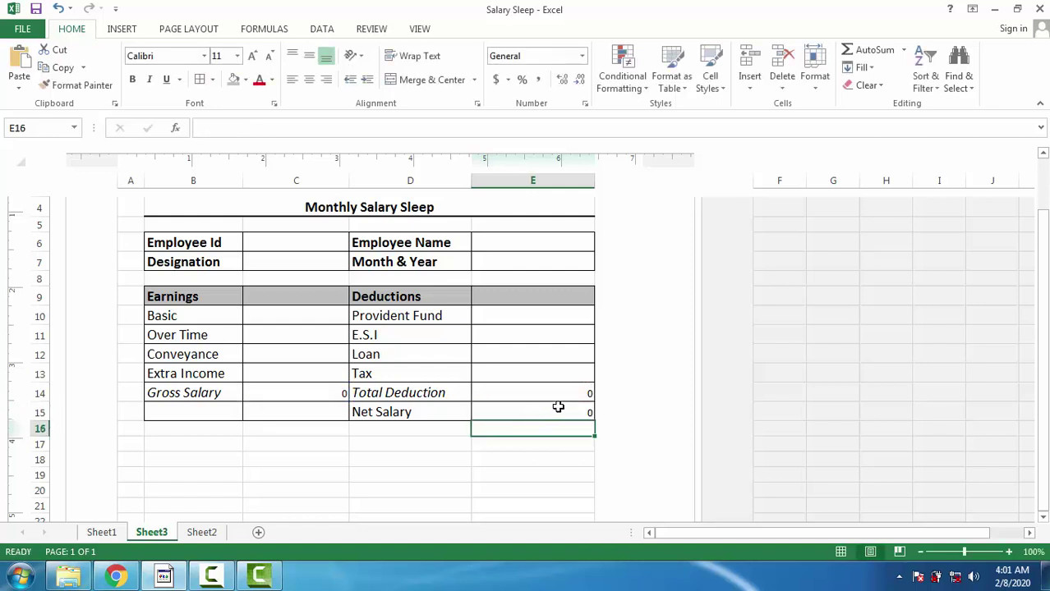
left_click(558, 408)
- Review the Gross Salary, Total Deduction and Net Salary formulas
left_click(314, 392)
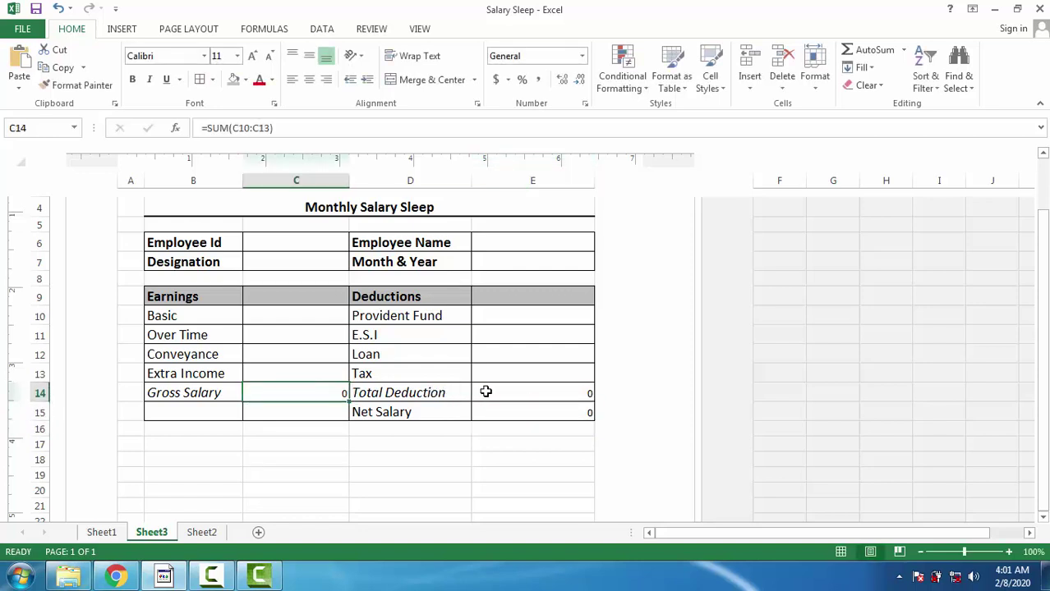
left_click(485, 392)
left_click(513, 410)
left_click(335, 394)
left_click(503, 392)
- Fill in a sample Employee Id, employee name, designation operator and Month & Year Mar-19
left_click(294, 245)
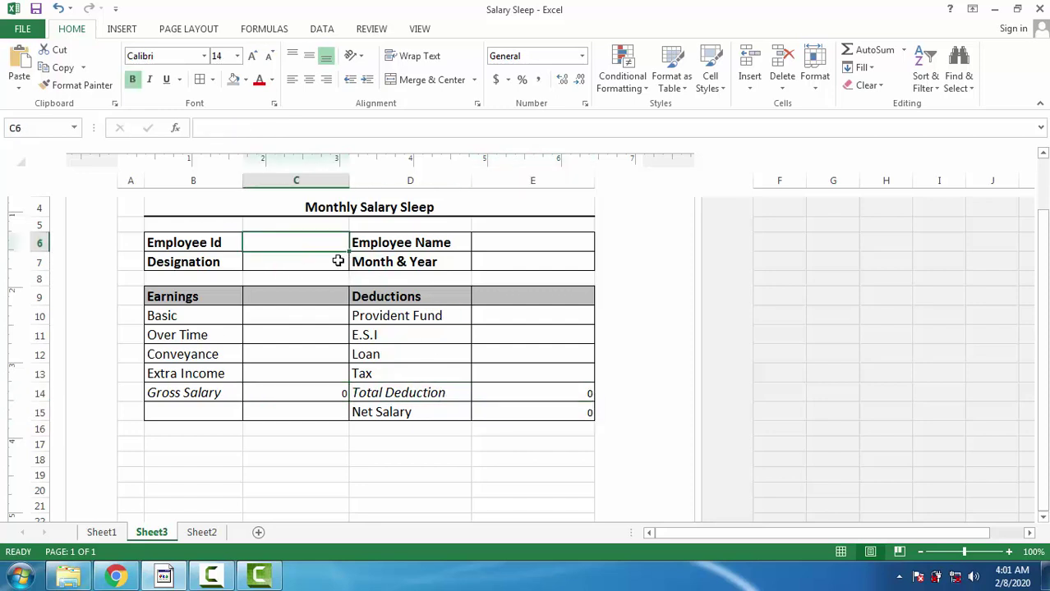
type("1001")
key("Tab")
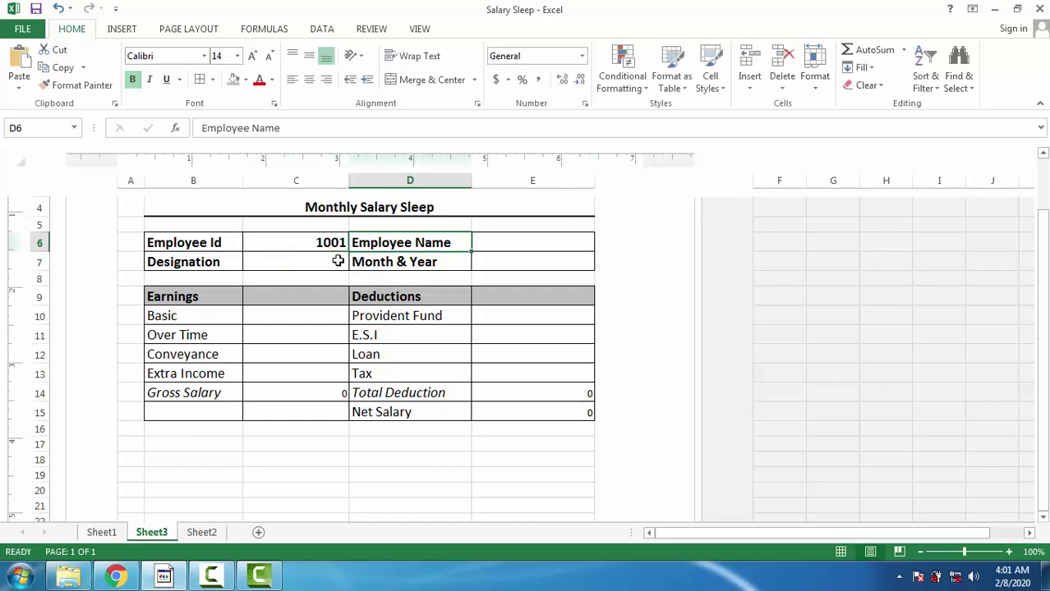
key("Tab")
type("a")
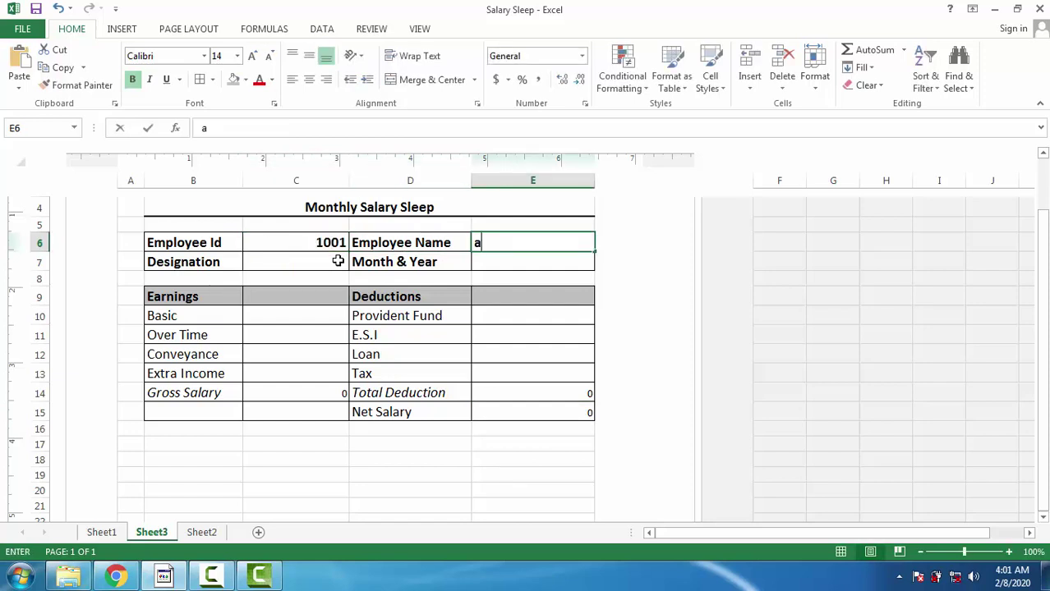
type("bc")
key("Tab")
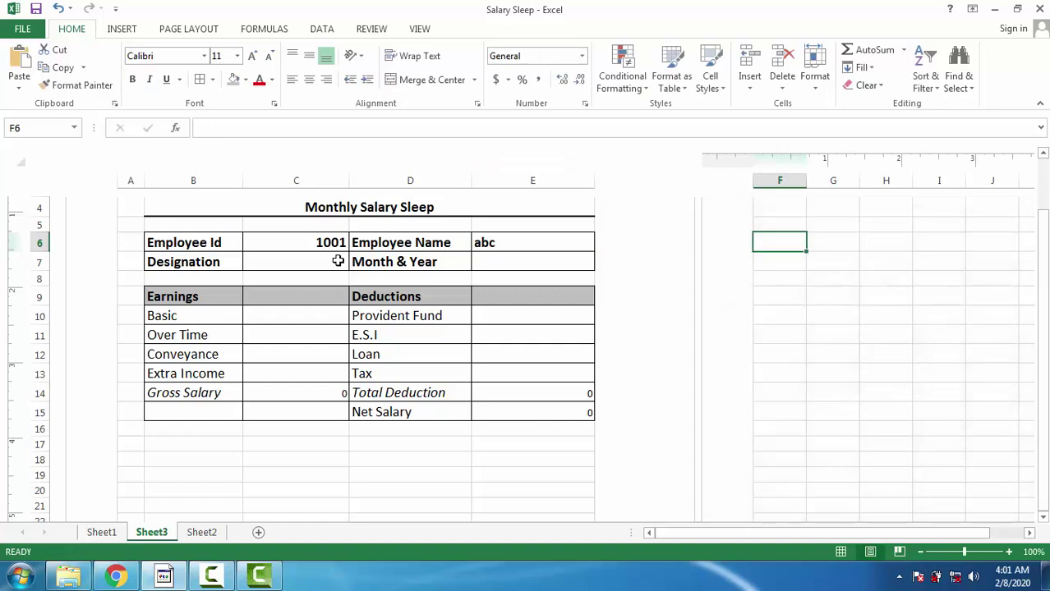
left_click(301, 261)
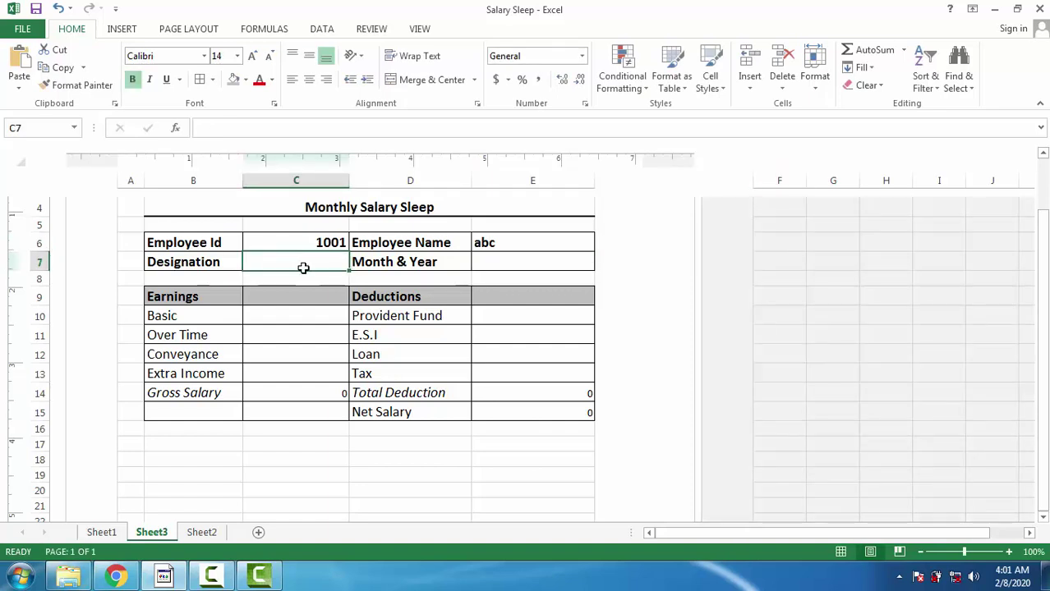
type("operator")
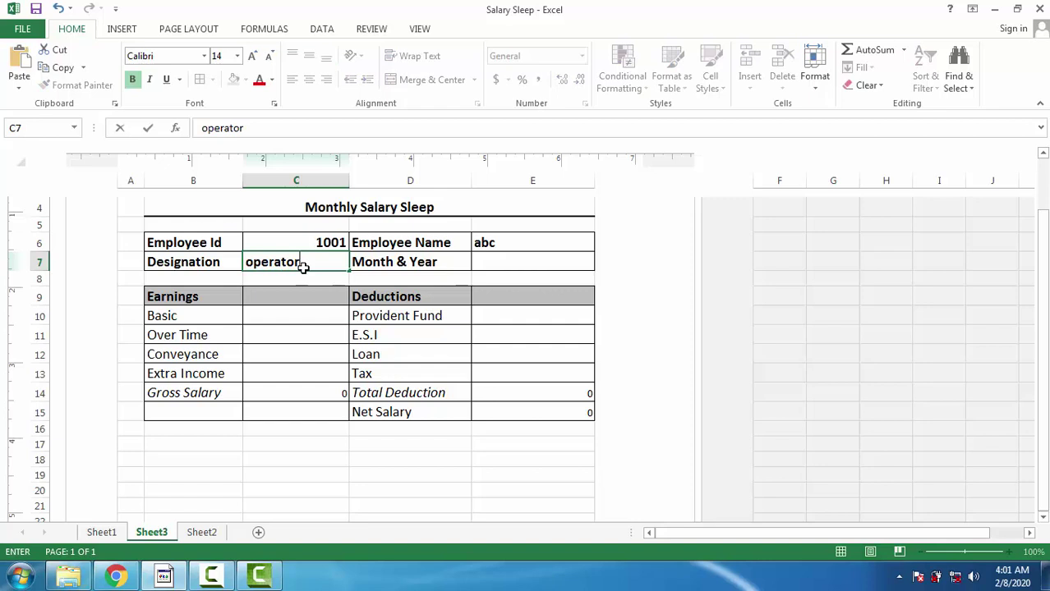
key("Tab")
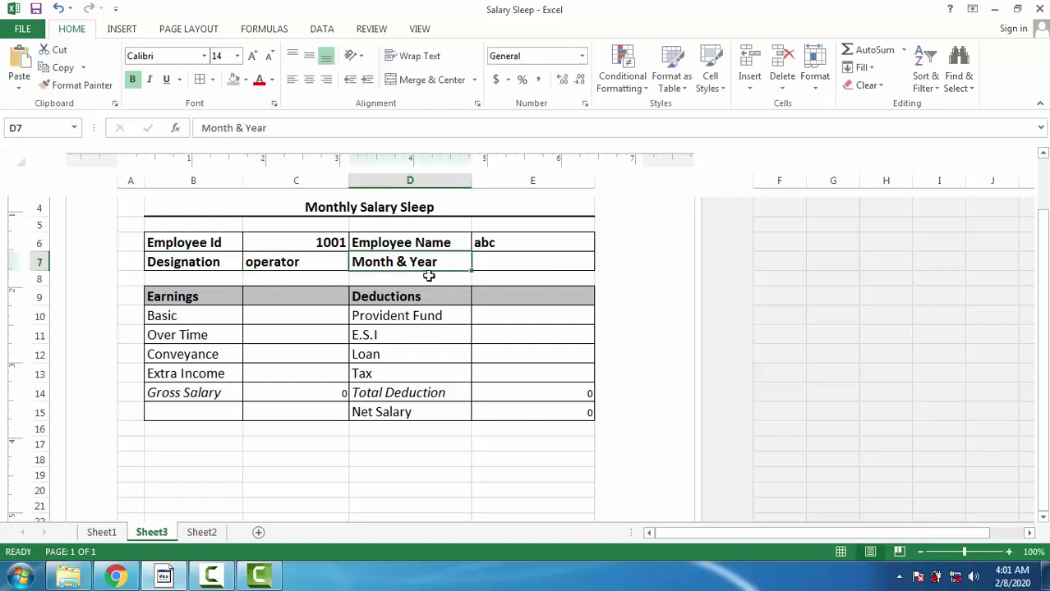
left_click(496, 263)
type("mar-")
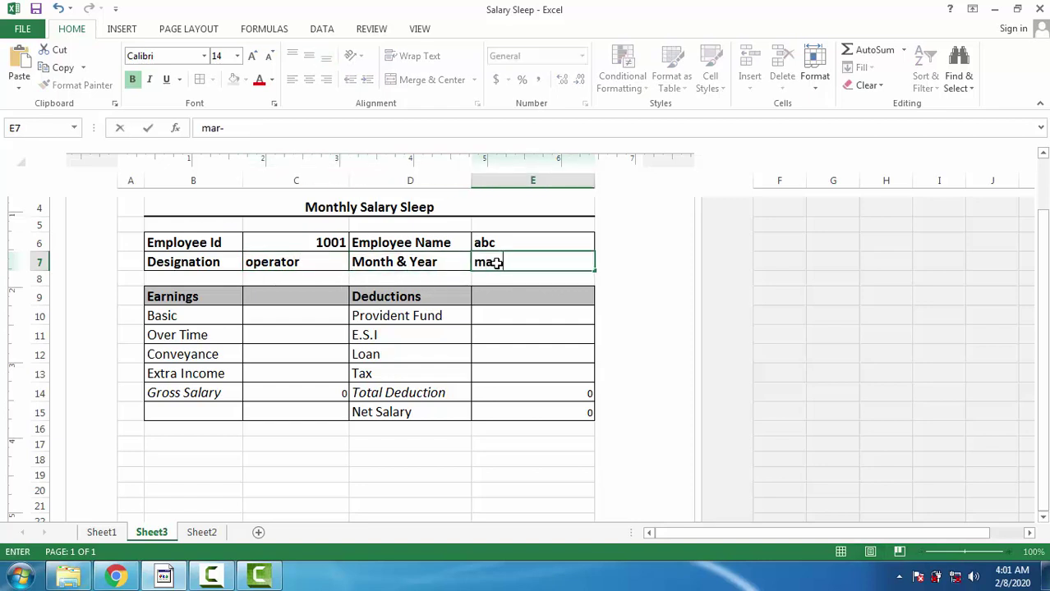
type("2019")
left_click(271, 317)
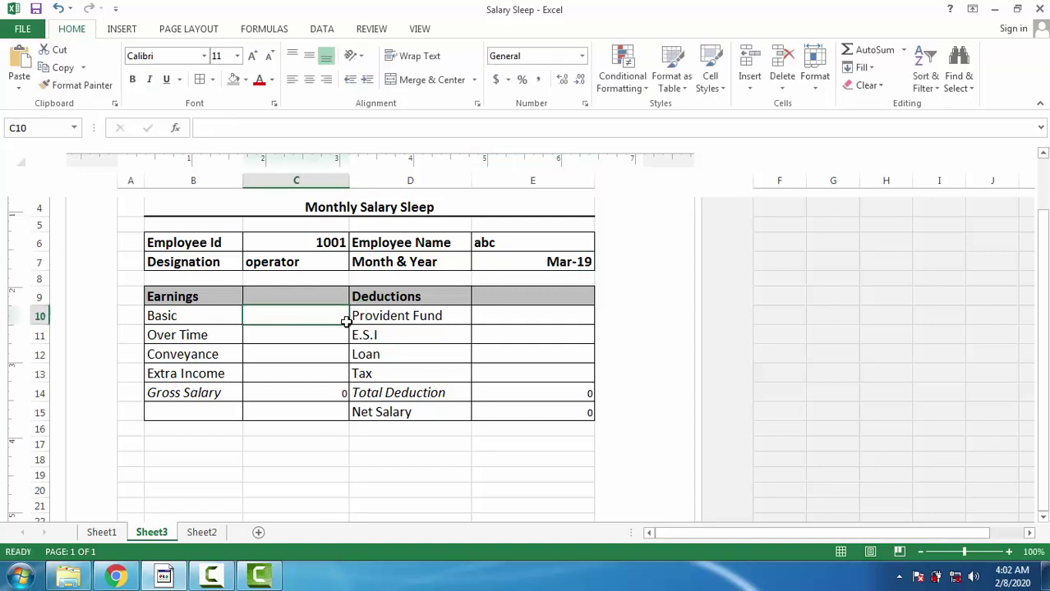
- Enter test earnings amounts 10000, 200, 550 and 55250 in C10:C13
type("10000")
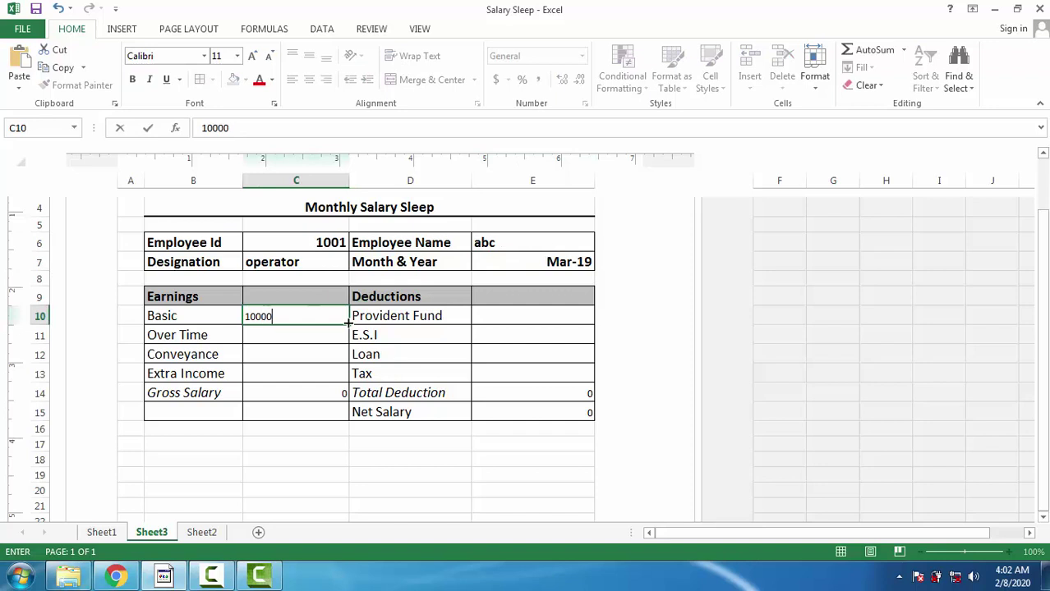
key("Return")
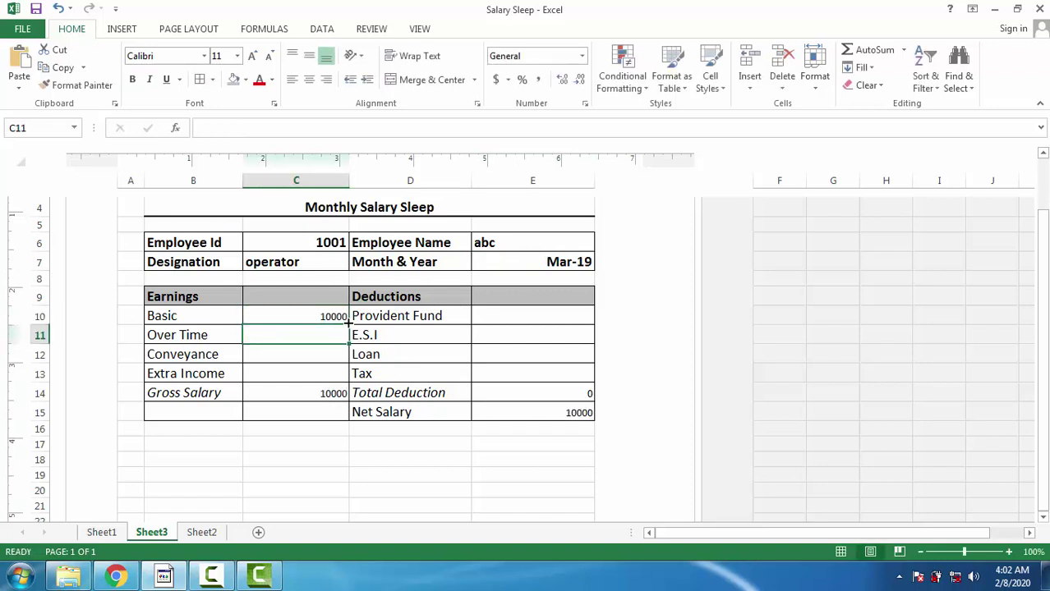
type("200")
key("Return")
type("5")
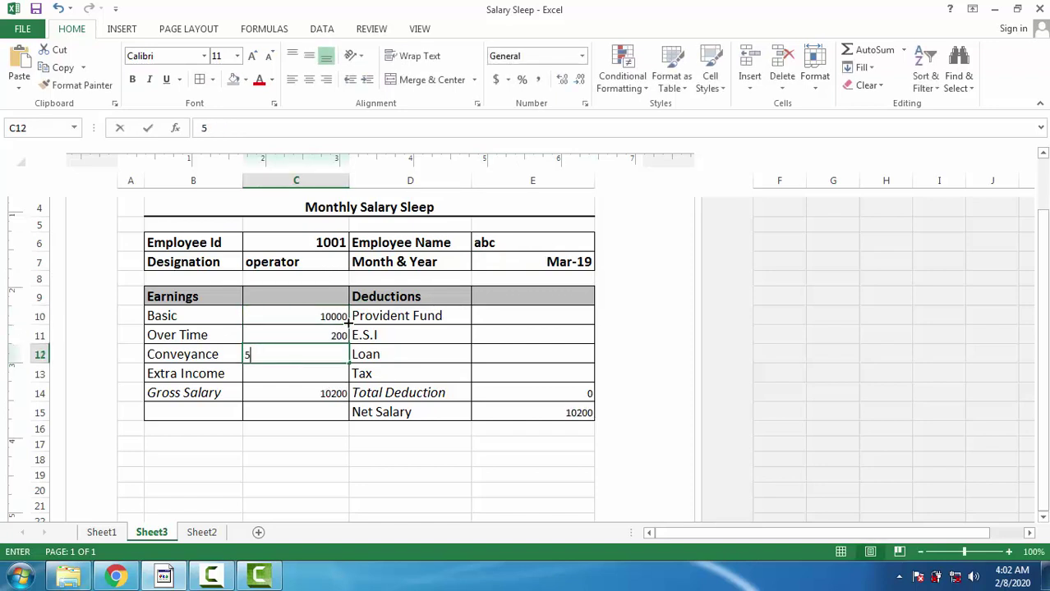
type("50")
key("Return")
type("5525")
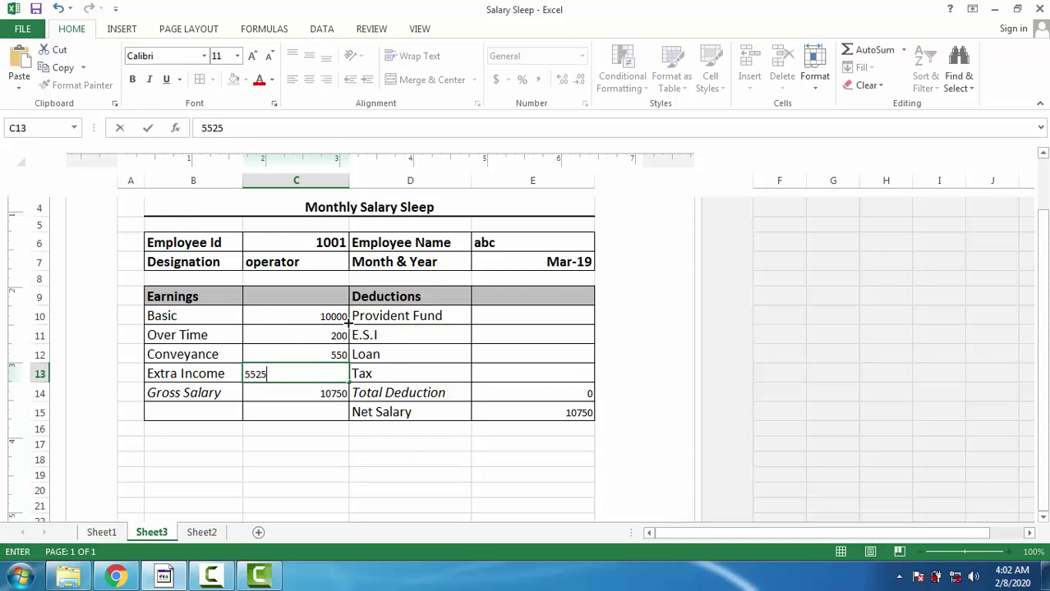
type("0")
key("Return")
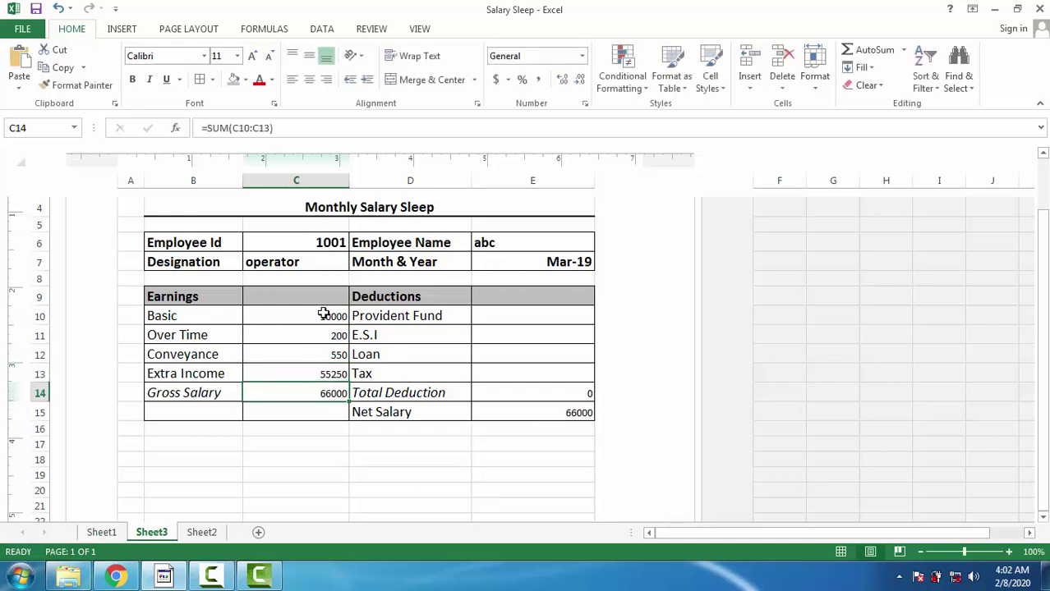
left_click_drag(341, 323, 324, 380)
left_click(304, 373)
- Enter test deduction amounts 555, 55, 55 and 778 in the Deductions column
left_click(508, 323)
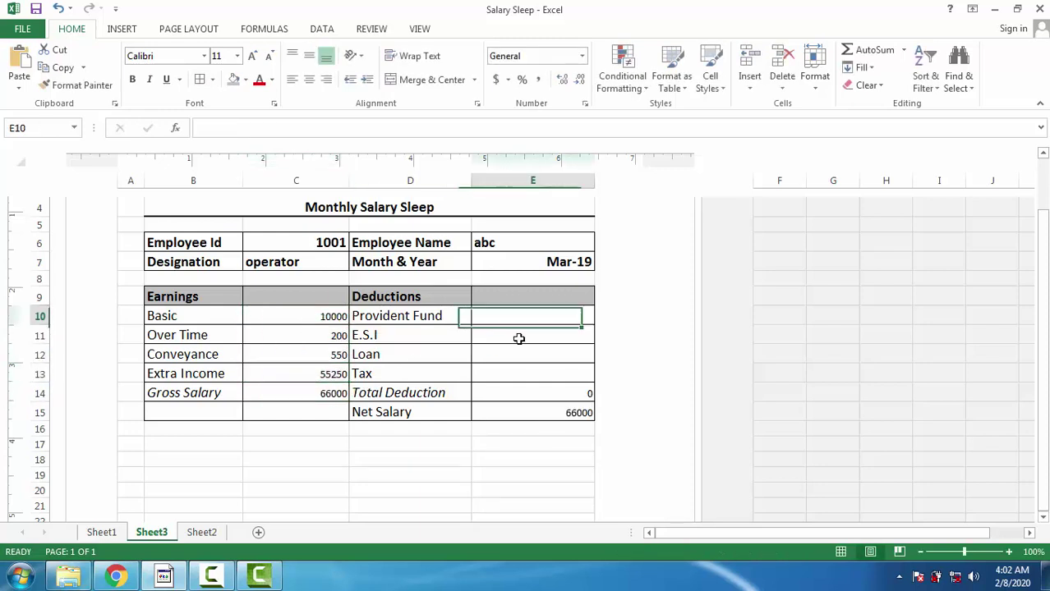
type("555")
left_click(535, 355)
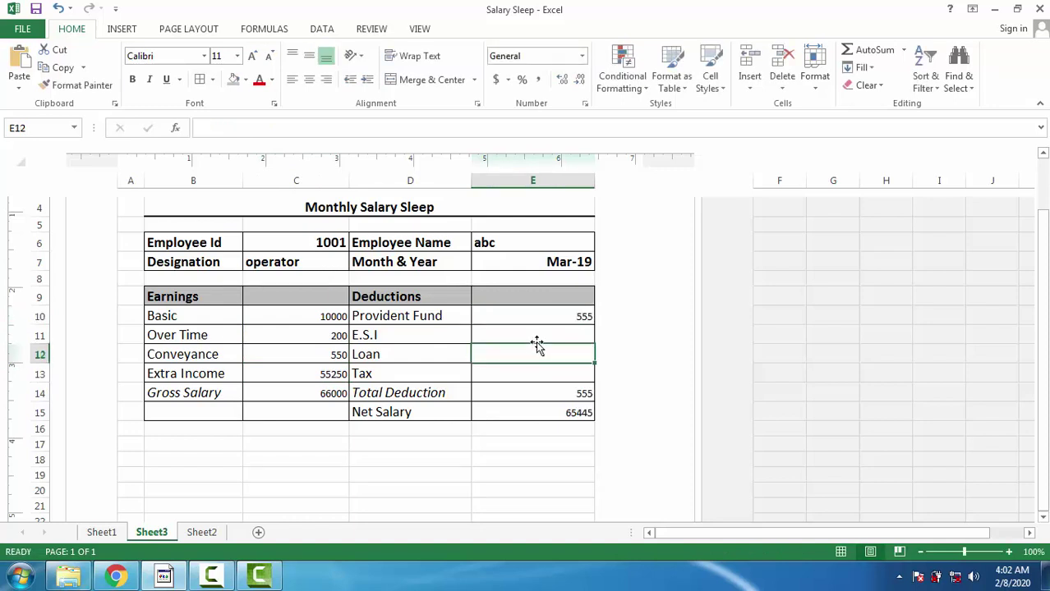
type("55")
left_click(546, 336)
type("55")
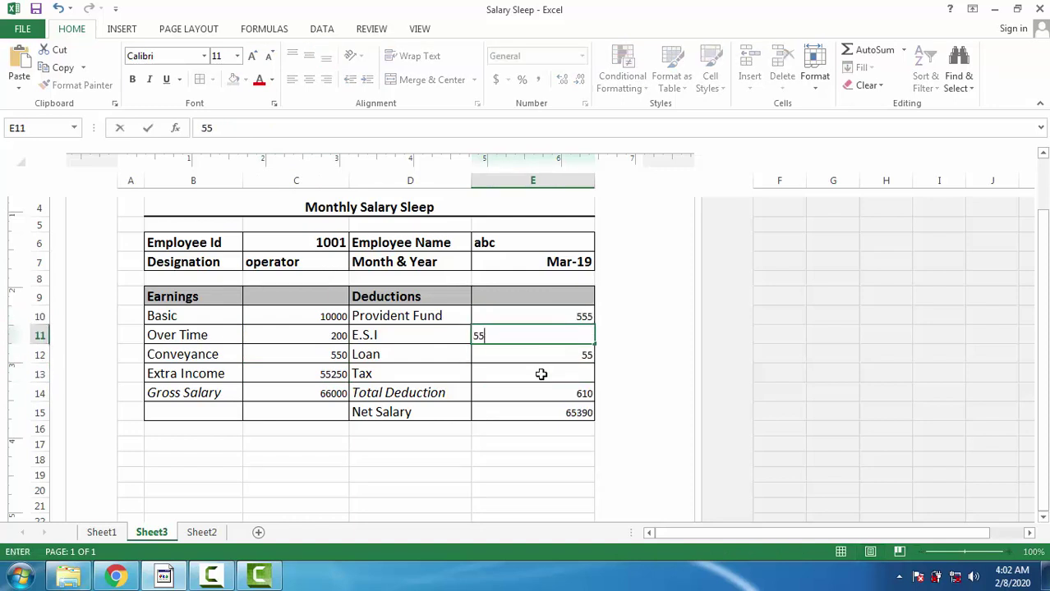
left_click(542, 375)
type("778")
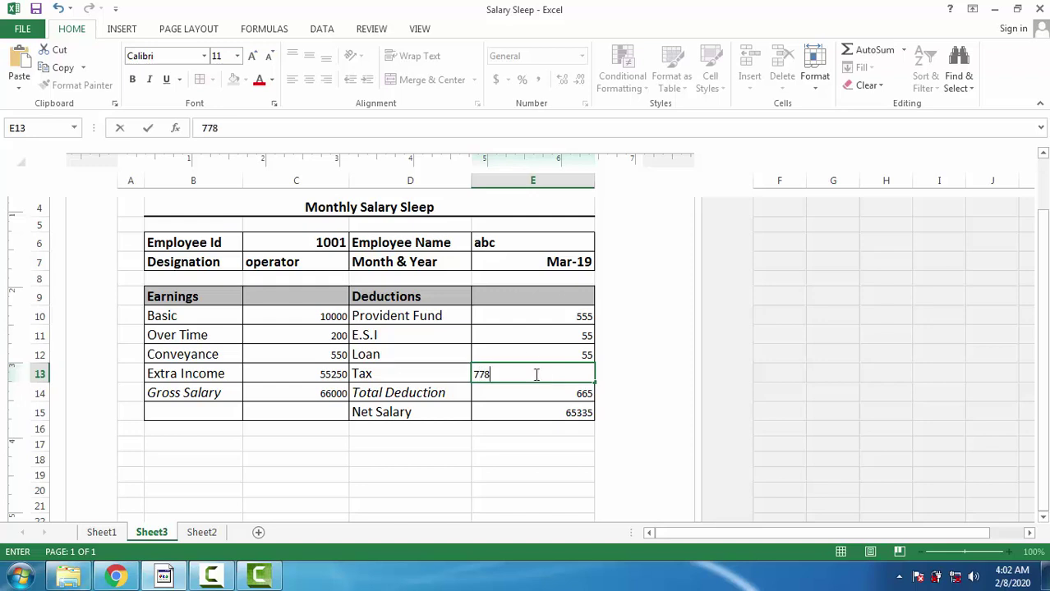
left_click(503, 354)
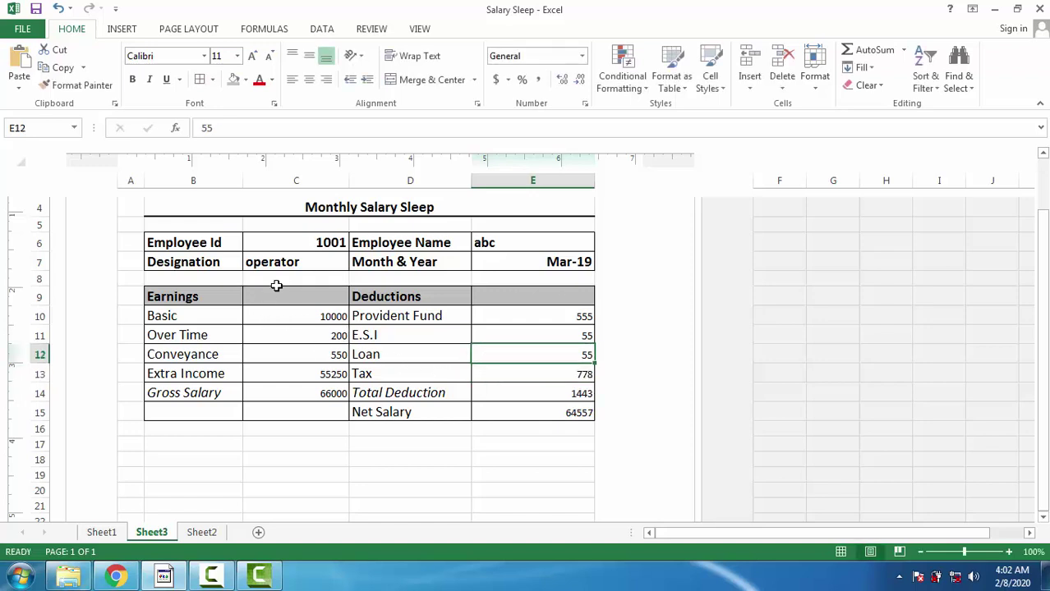
- Delete the test amounts from C10:C13 and E10:E13
left_click(337, 240)
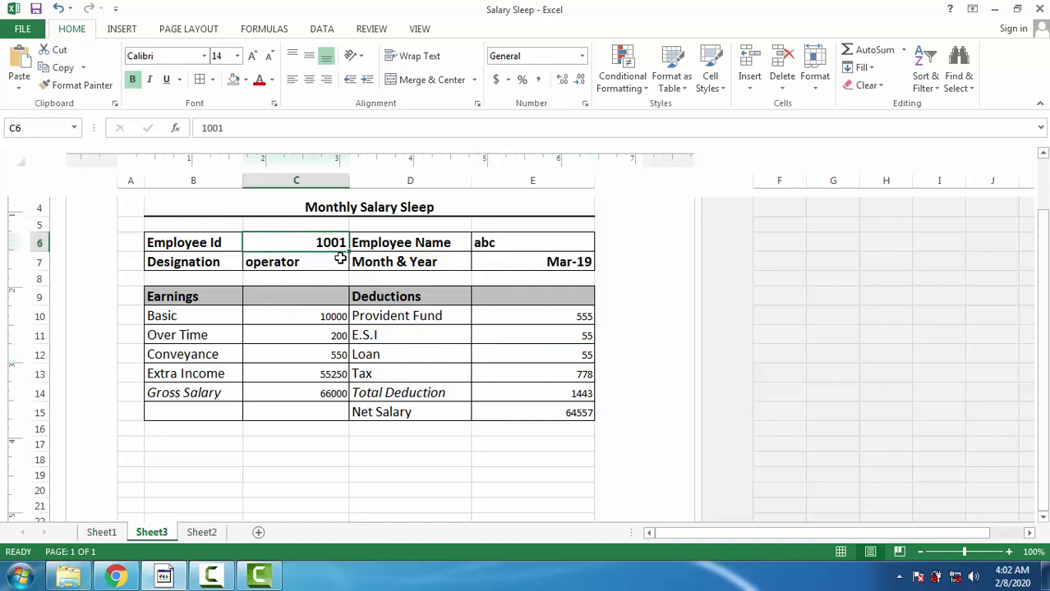
left_click_drag(325, 314, 318, 373)
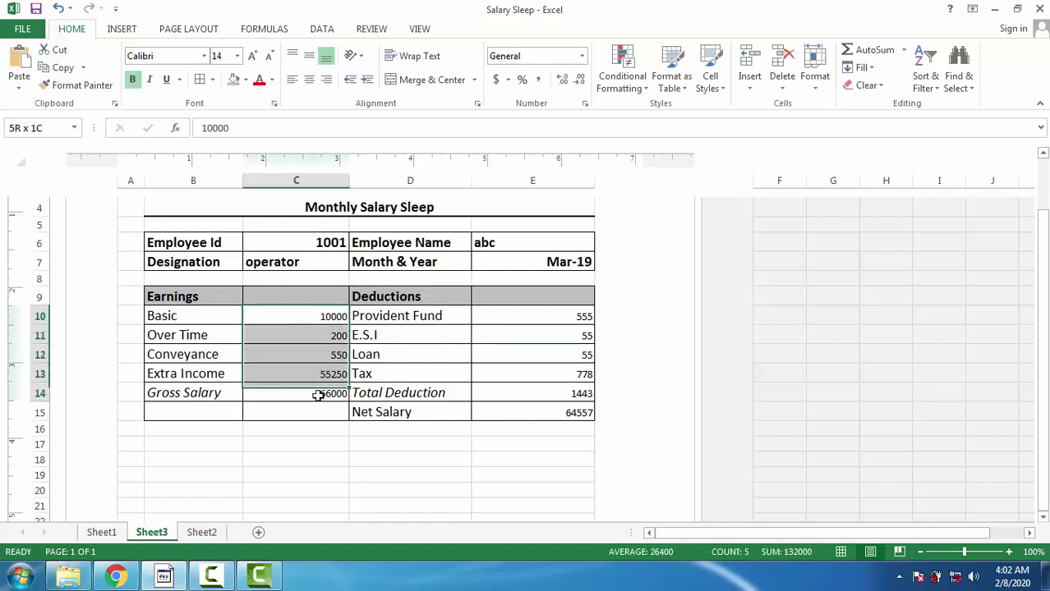
key("Delete")
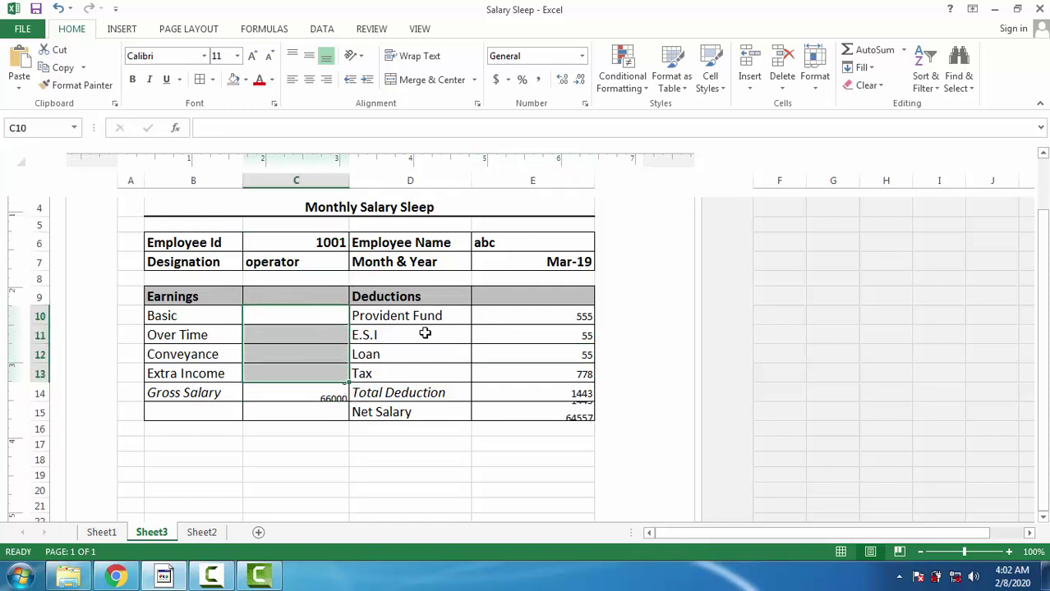
left_click_drag(542, 316, 553, 374)
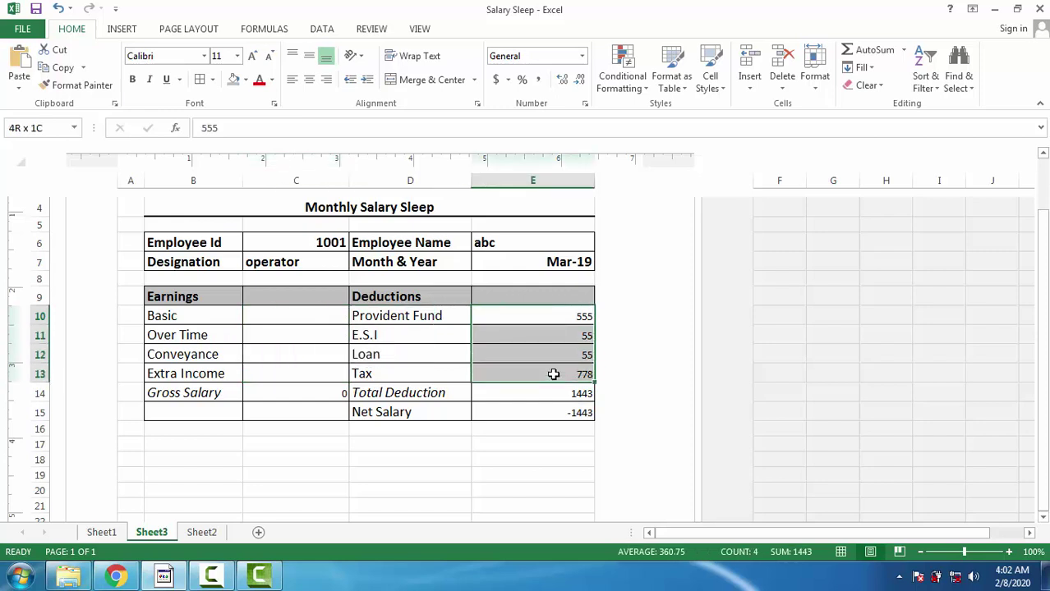
key("Delete")
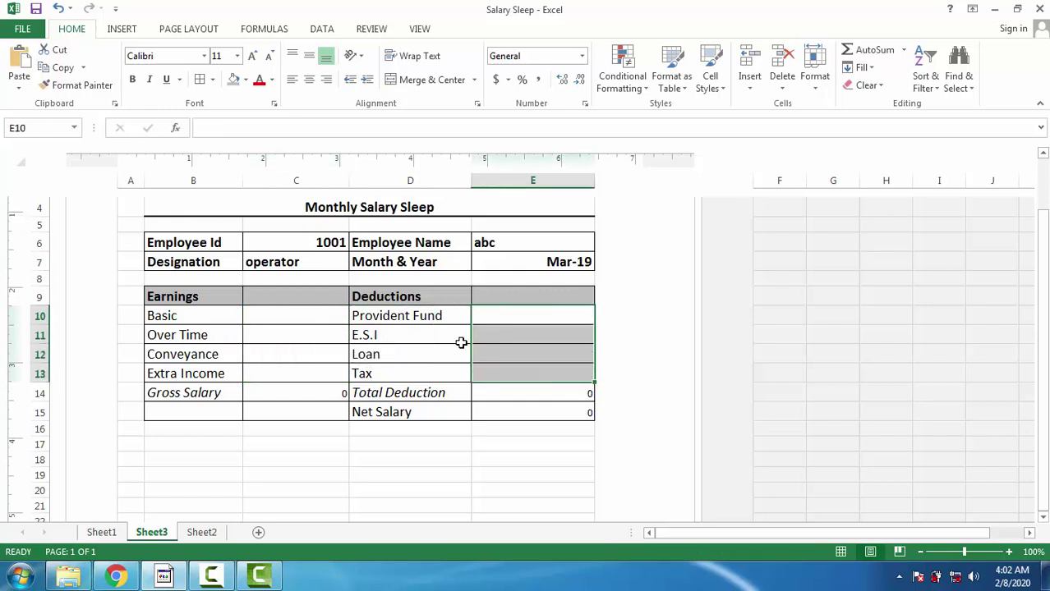
left_click(429, 338)
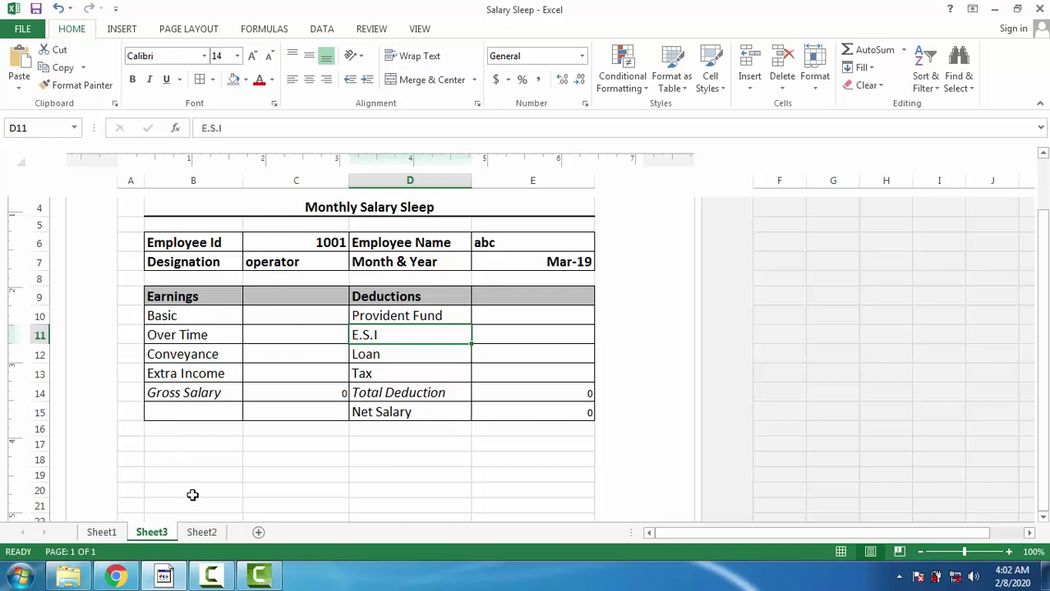
- On Sheet2, review the Employee IDs EMP001–EMP010, names, designations and Month & Year dates
left_click(197, 534)
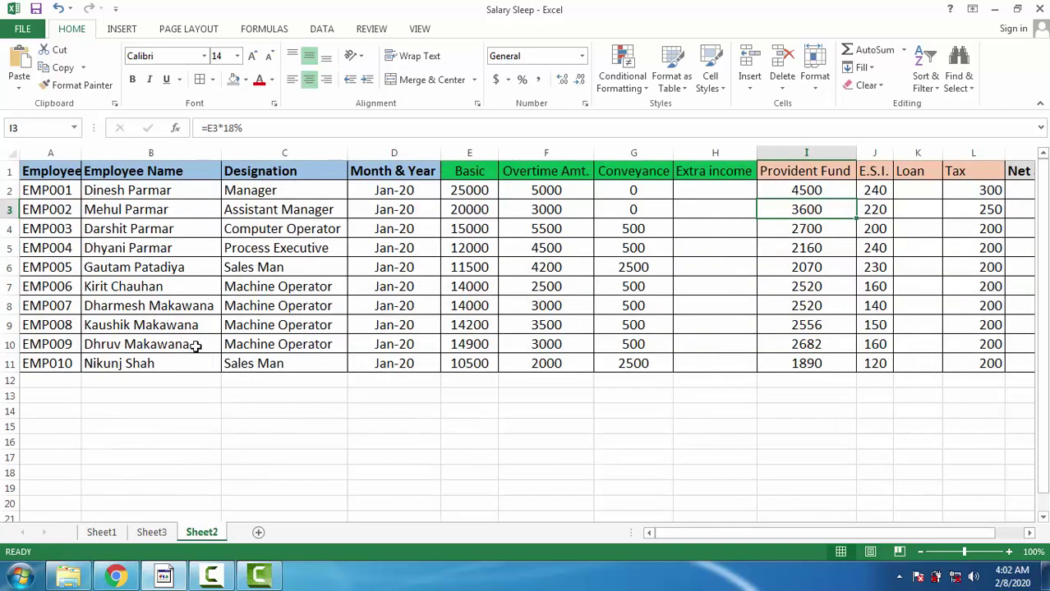
left_click(481, 247)
left_click(72, 192)
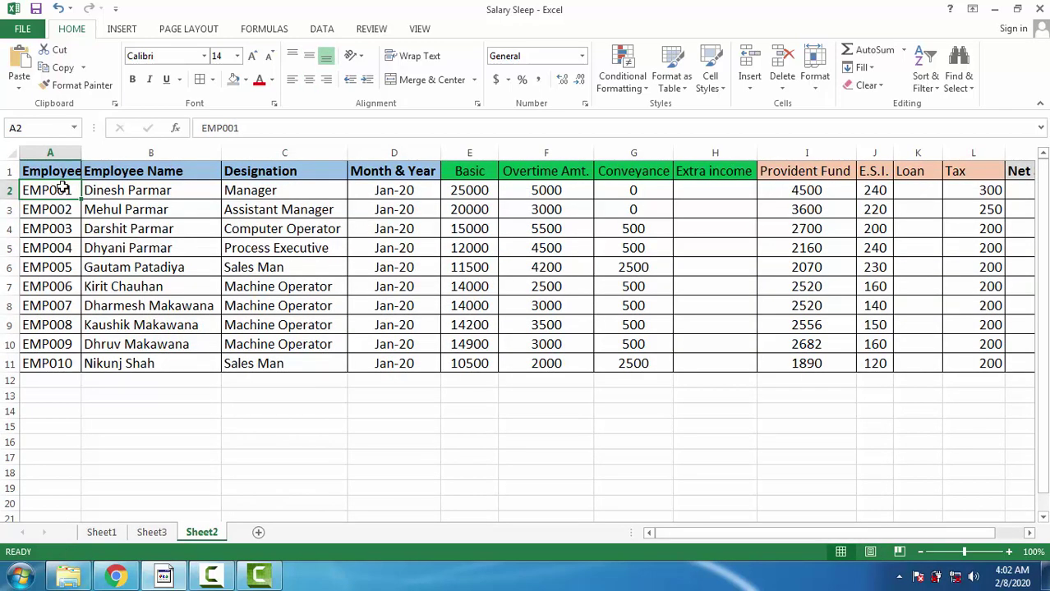
left_click_drag(57, 193, 51, 364)
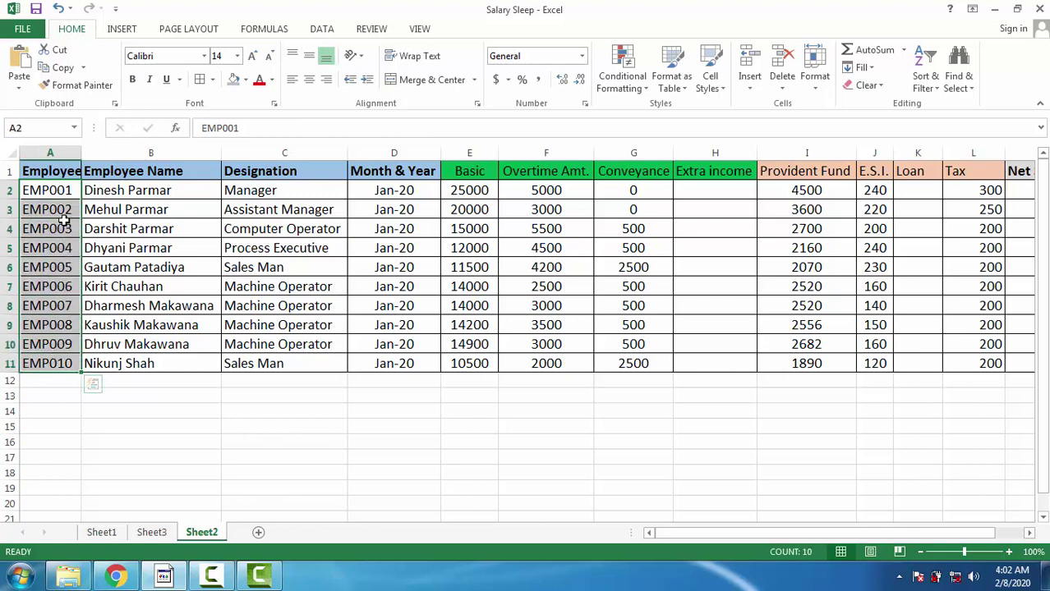
left_click_drag(131, 191, 140, 306)
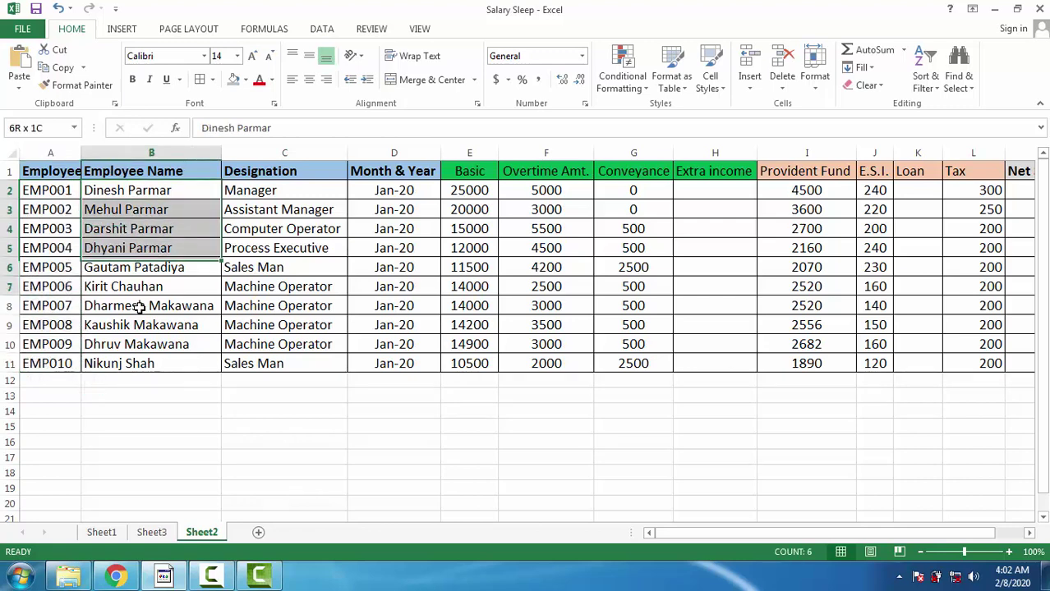
left_click(292, 205)
left_click(406, 194)
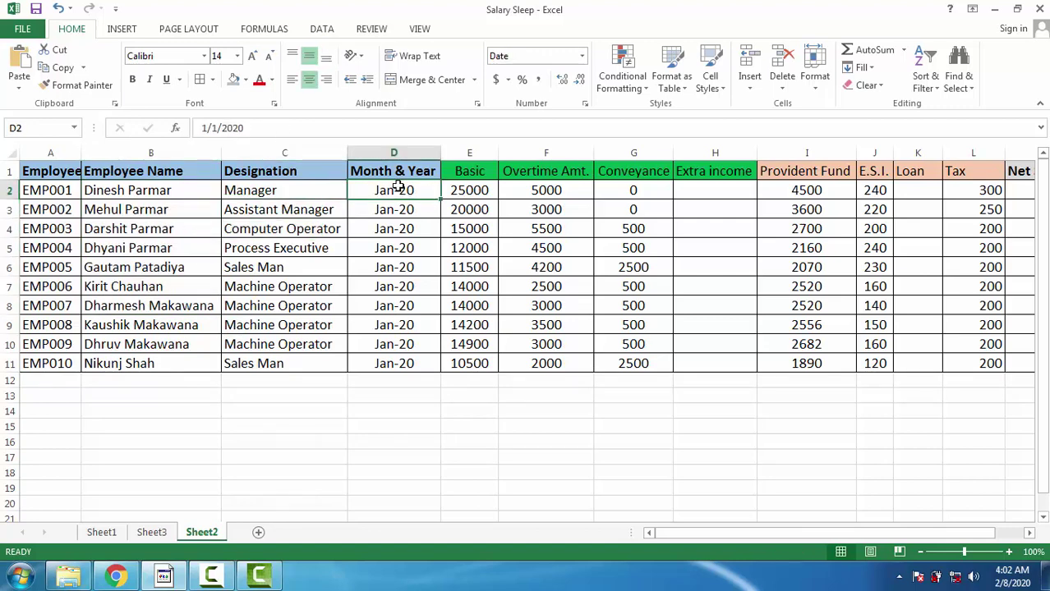
left_click_drag(395, 191, 394, 366)
left_click(394, 287)
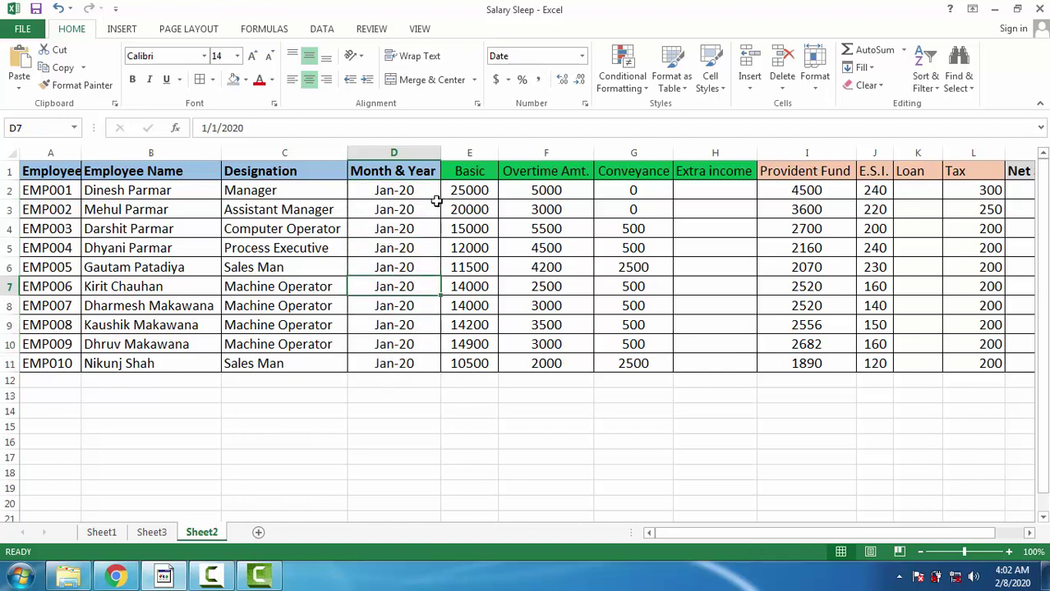
- Review the Basic, Overtime, Conveyance, Extra income, Provident Fund, E.S.I., Loan and Tax columns
left_click_drag(474, 192, 470, 248)
left_click_drag(547, 192, 549, 248)
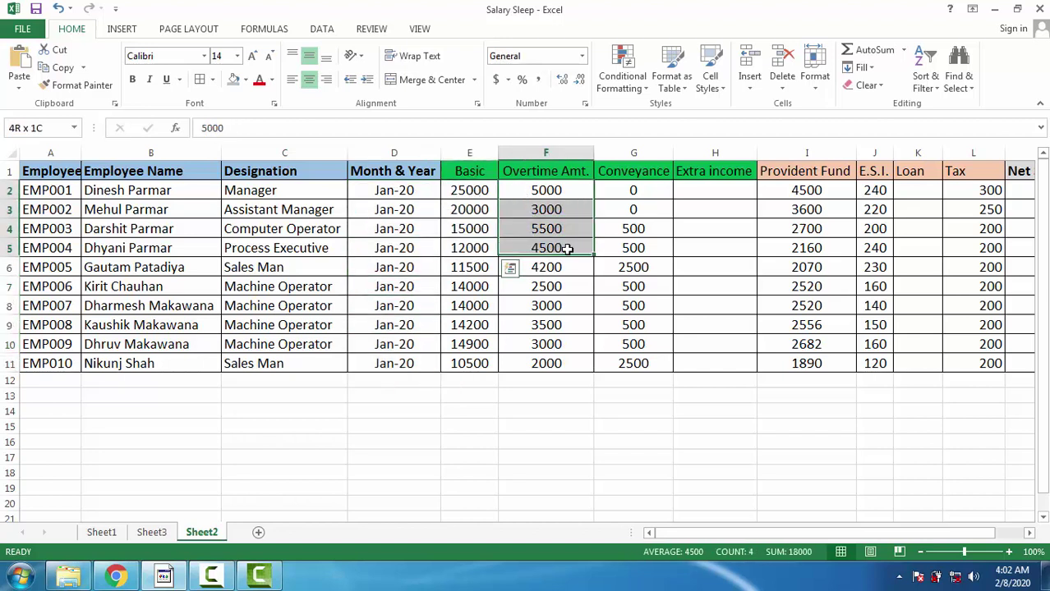
left_click_drag(634, 191, 634, 248)
left_click_drag(712, 191, 752, 244)
left_click_drag(806, 191, 806, 248)
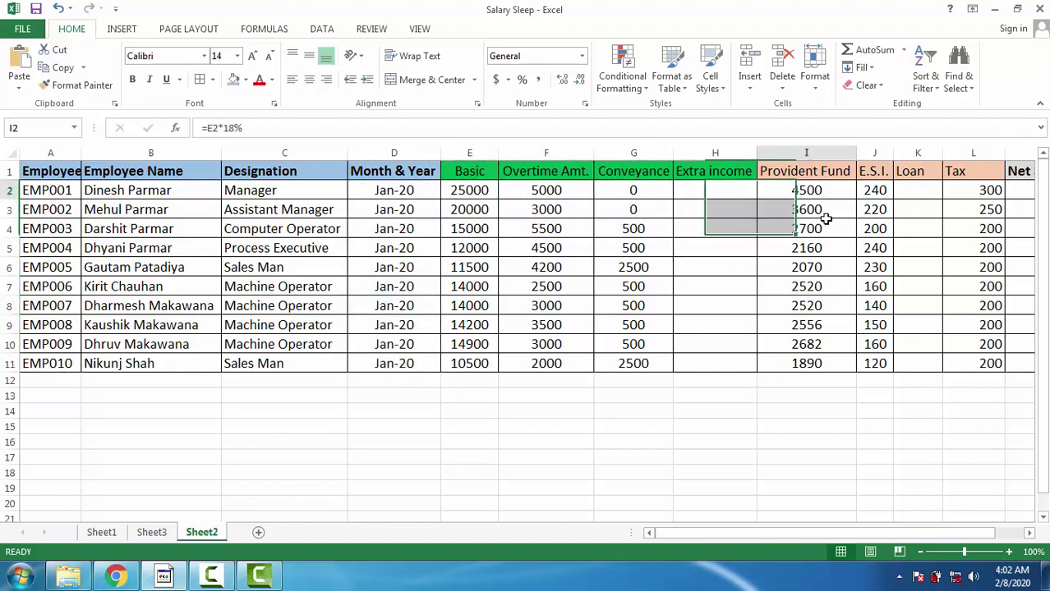
left_click_drag(874, 210, 876, 265)
left_click_drag(917, 191, 917, 230)
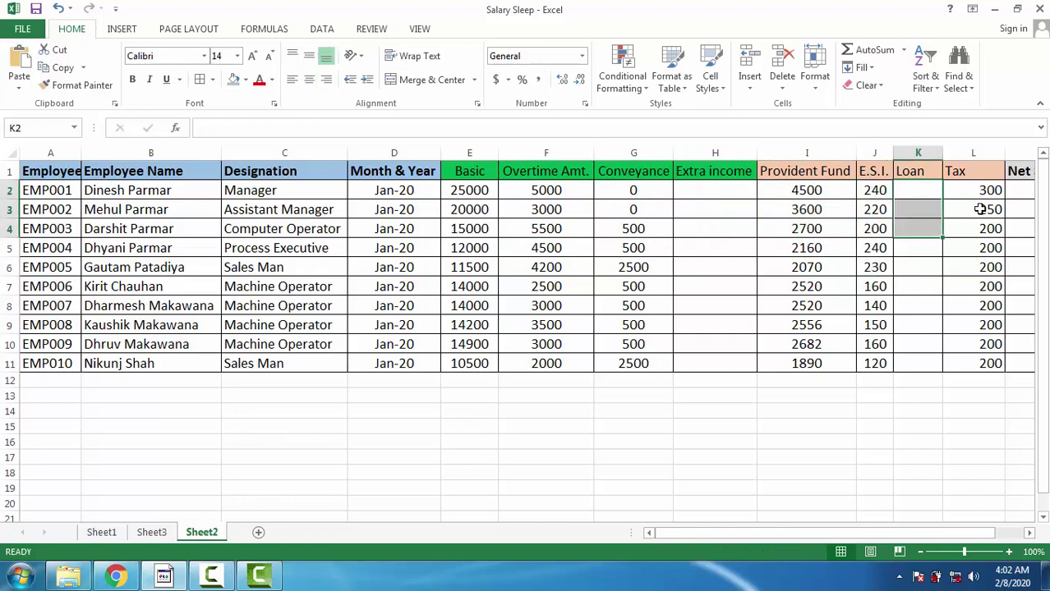
left_click_drag(973, 210, 974, 229)
left_click_drag(787, 537, 810, 536)
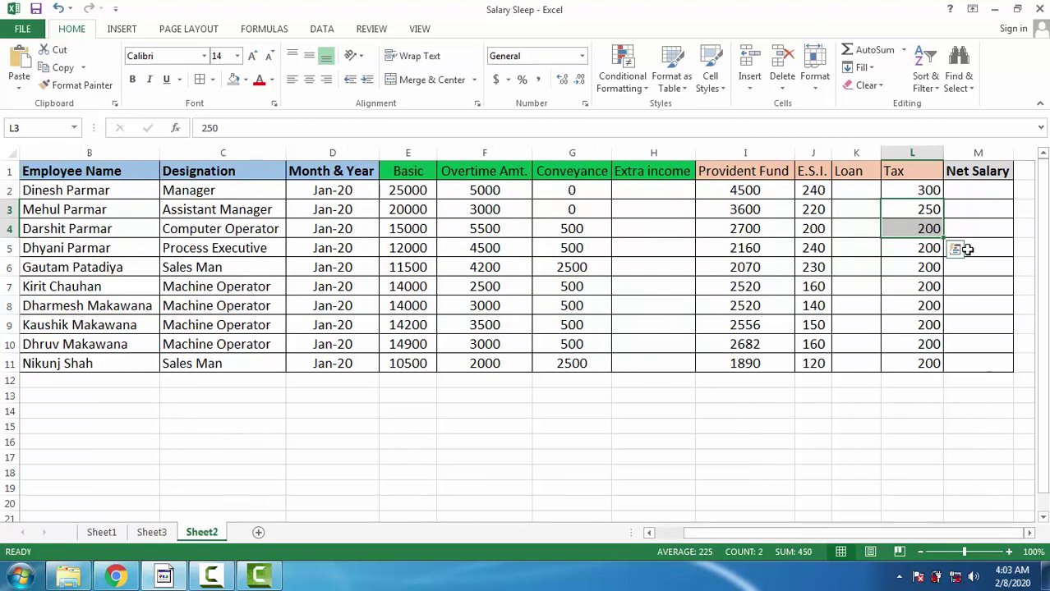
left_click_drag(977, 191, 978, 305)
left_click_drag(896, 535, 872, 535)
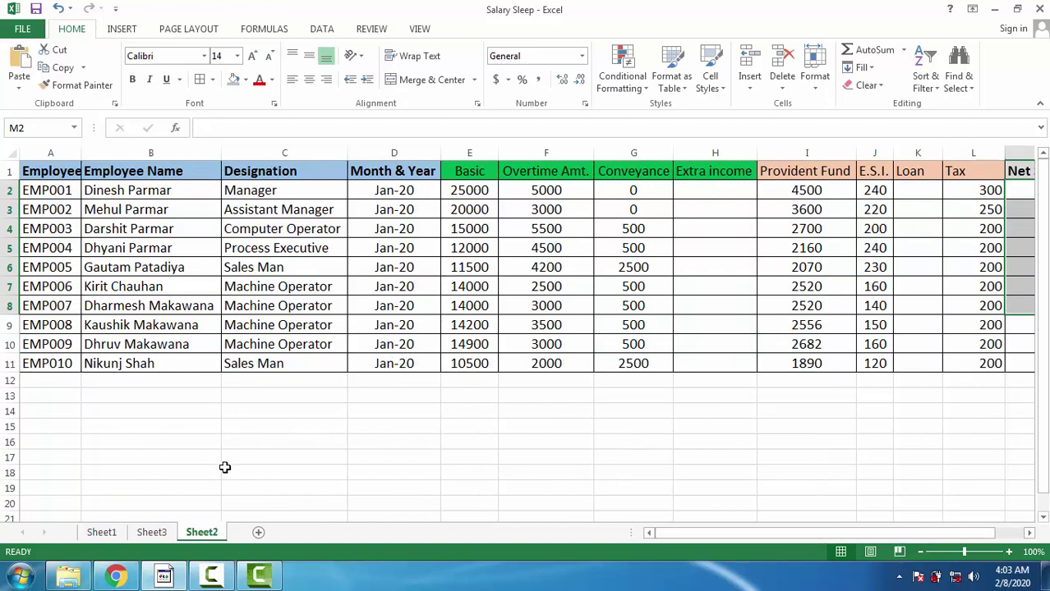
left_click_drag(56, 189, 795, 316)
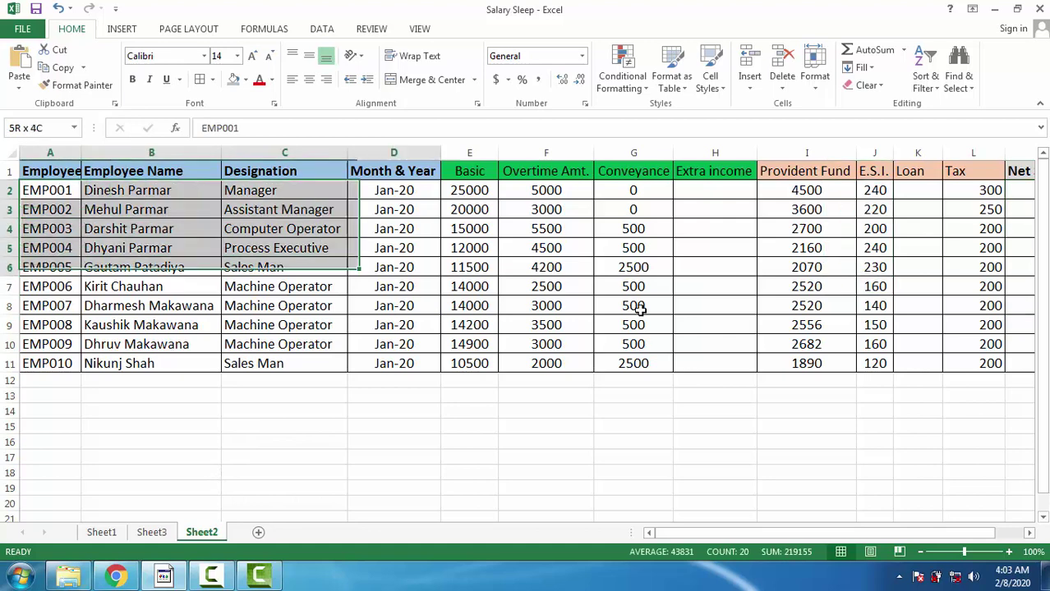
left_click(632, 302)
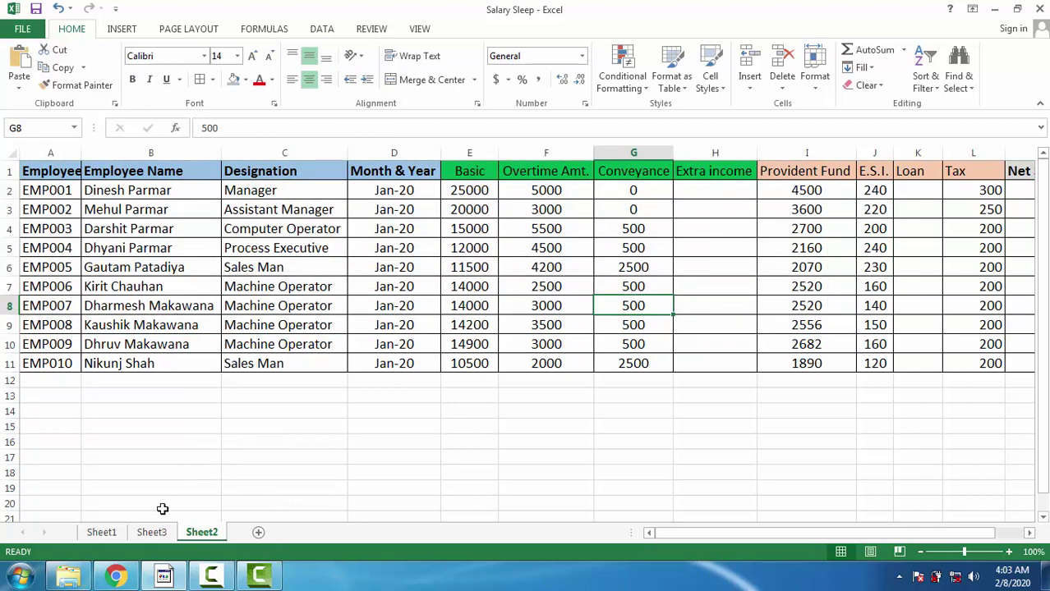
- On Sheet3, delete the sample Employee Id 1001, designation, name and Mar-19 date from C6, C7, E6 and E7
left_click(151, 533)
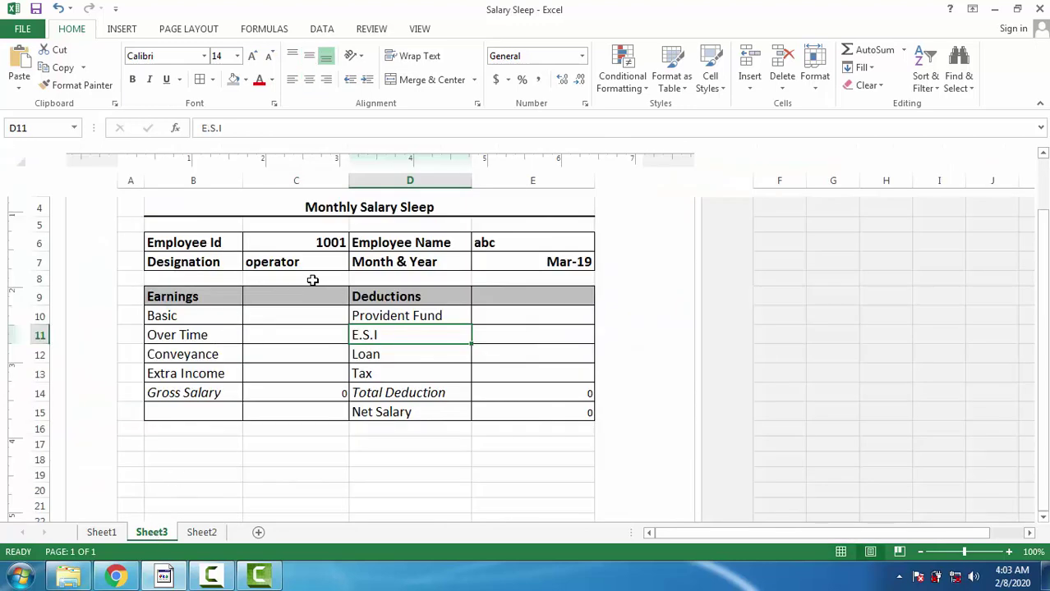
left_click(293, 243)
key("Delete")
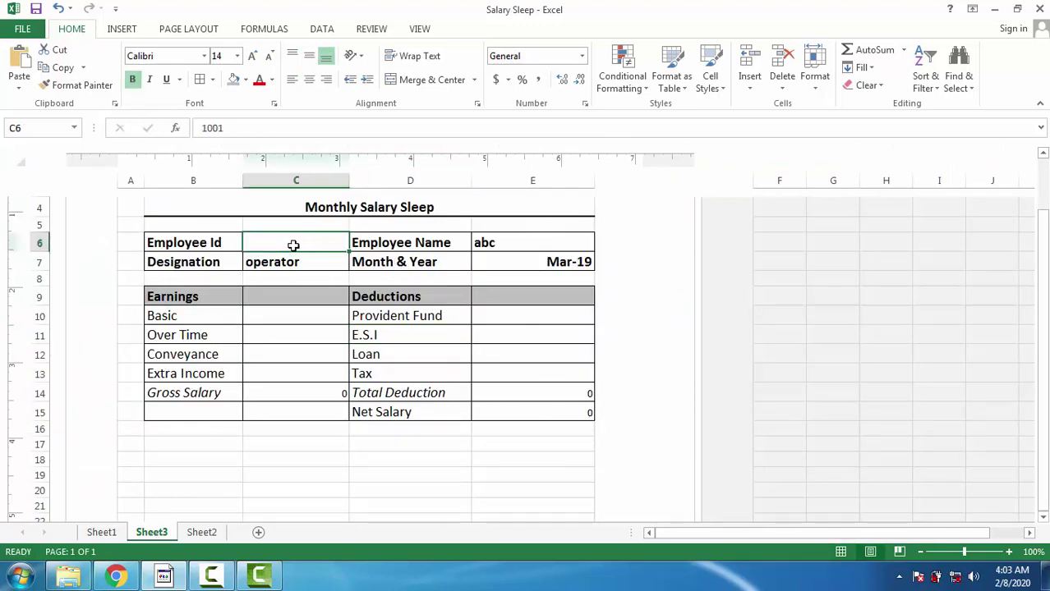
left_click(290, 261)
key("Delete")
left_click(493, 242)
key("Delete")
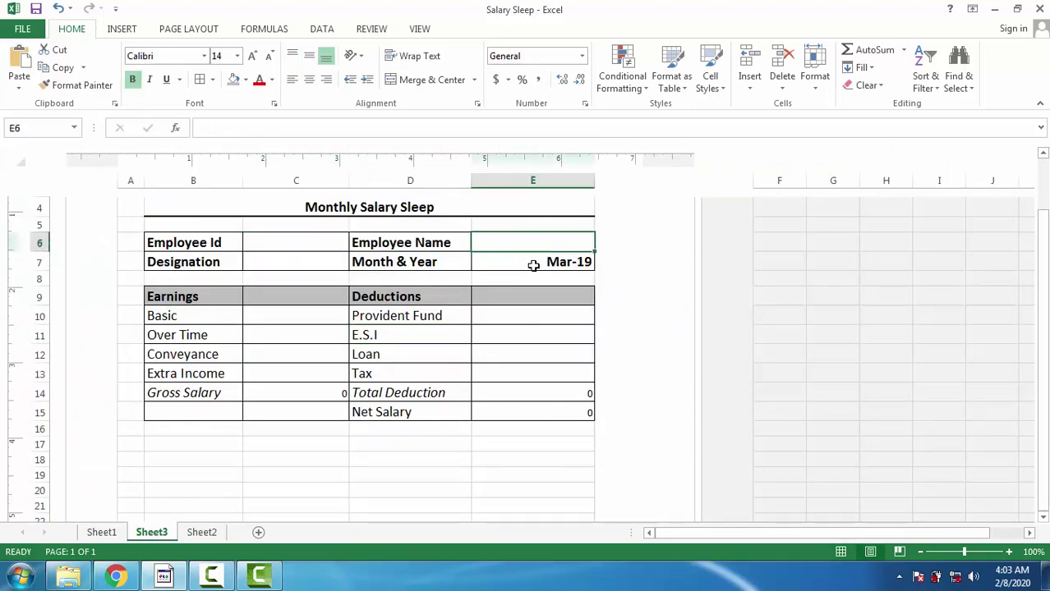
left_click(519, 261)
key("Delete")
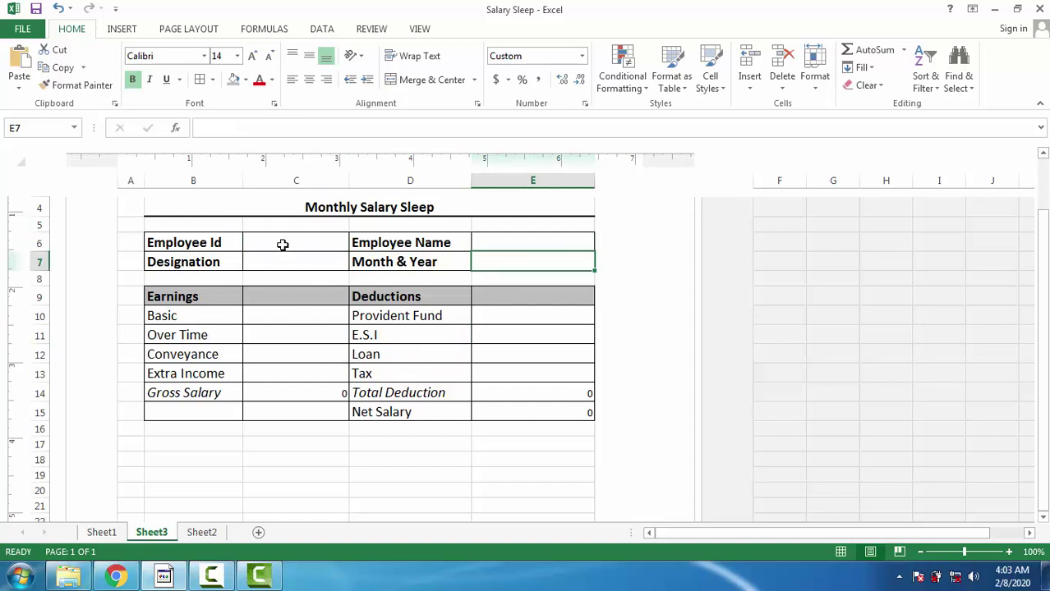
left_click(282, 242)
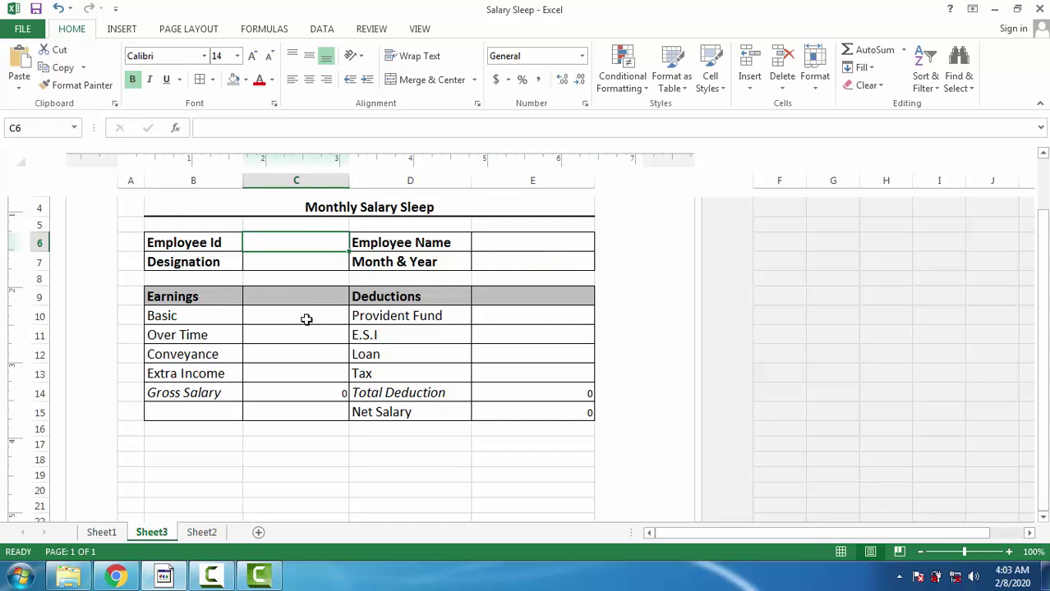
key("alt+a")
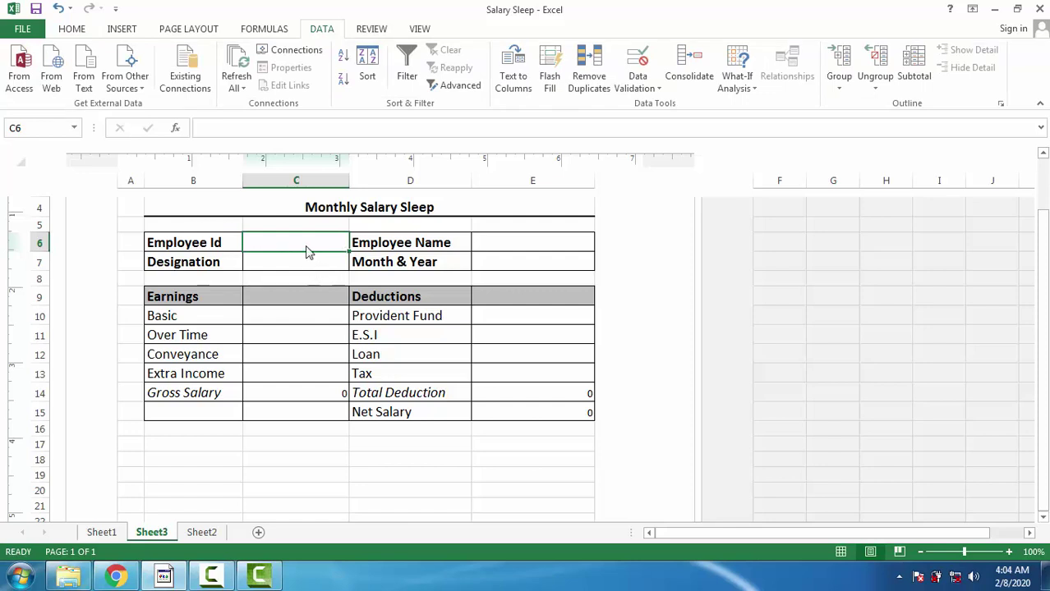
- Give C6 a List data validation sourced from Sheet2!$A$2:$A$11
left_click_drag(240, 227, 357, 257)
left_click_drag(289, 10, 352, 47)
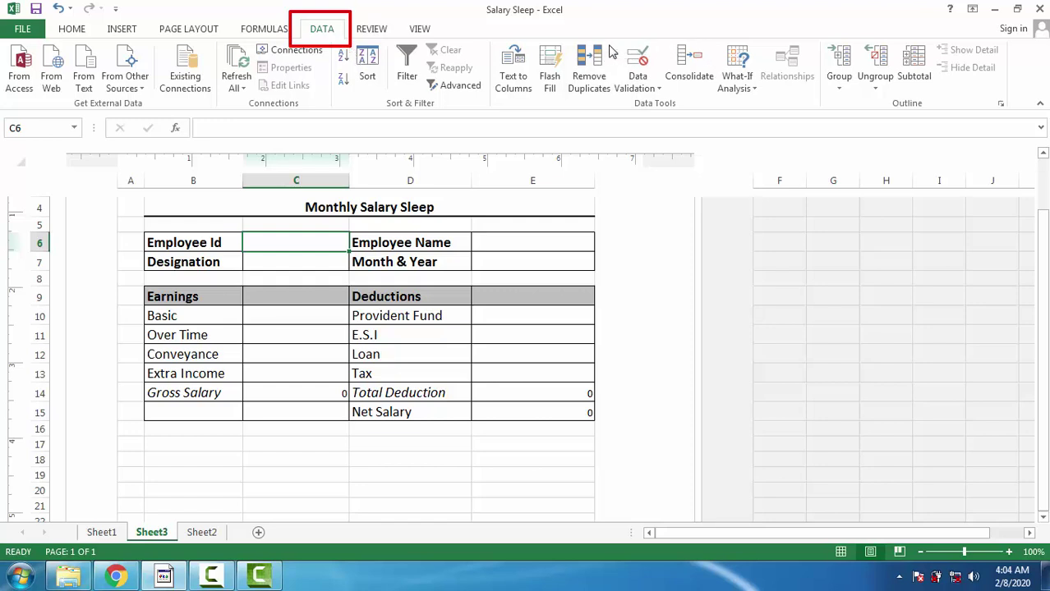
left_click_drag(609, 46, 668, 103)
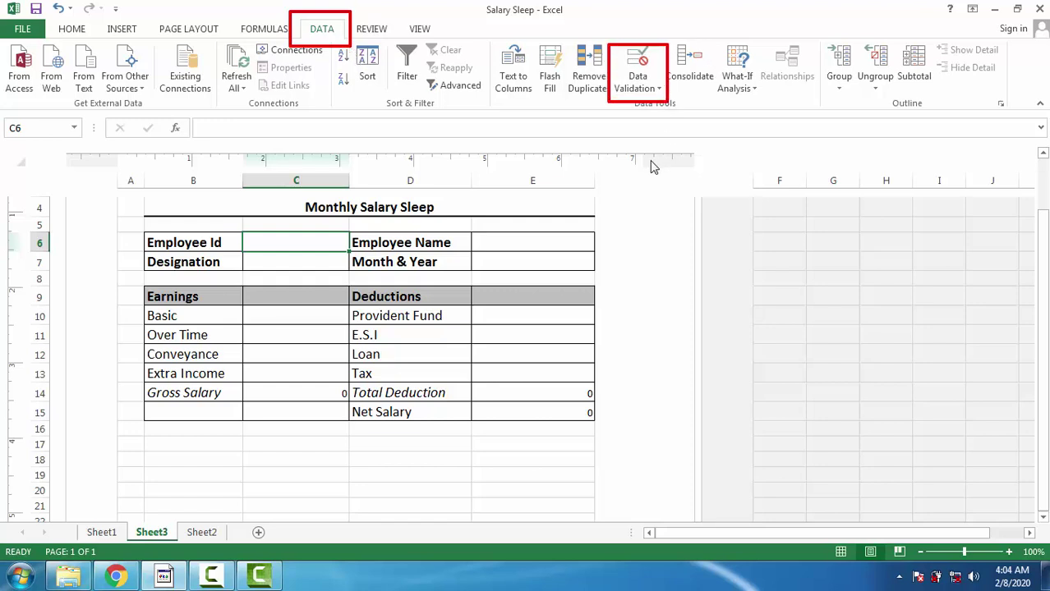
left_click(639, 86)
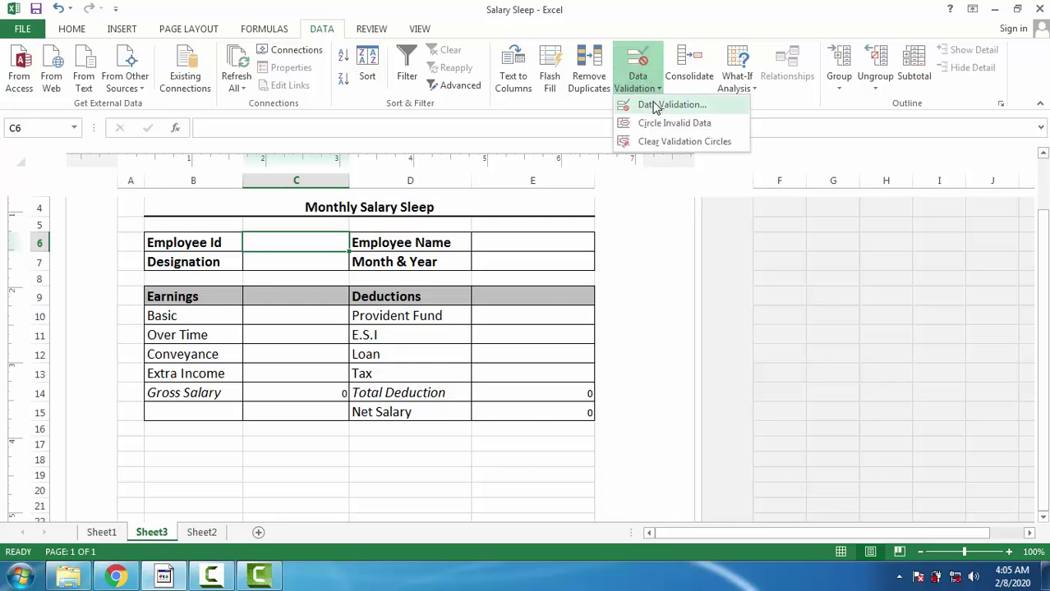
left_click(655, 107)
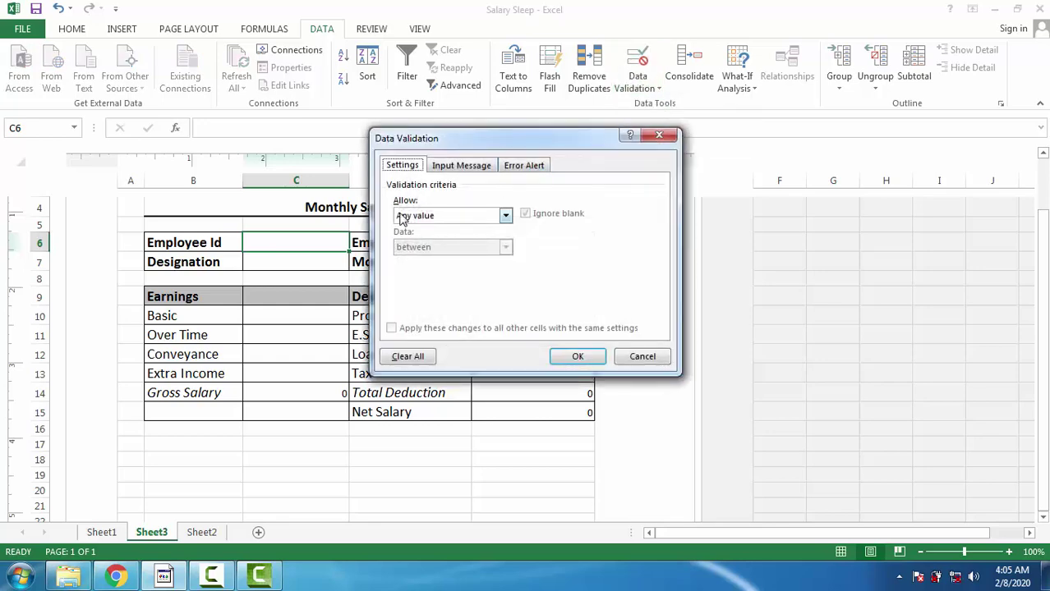
left_click_drag(390, 198, 511, 230)
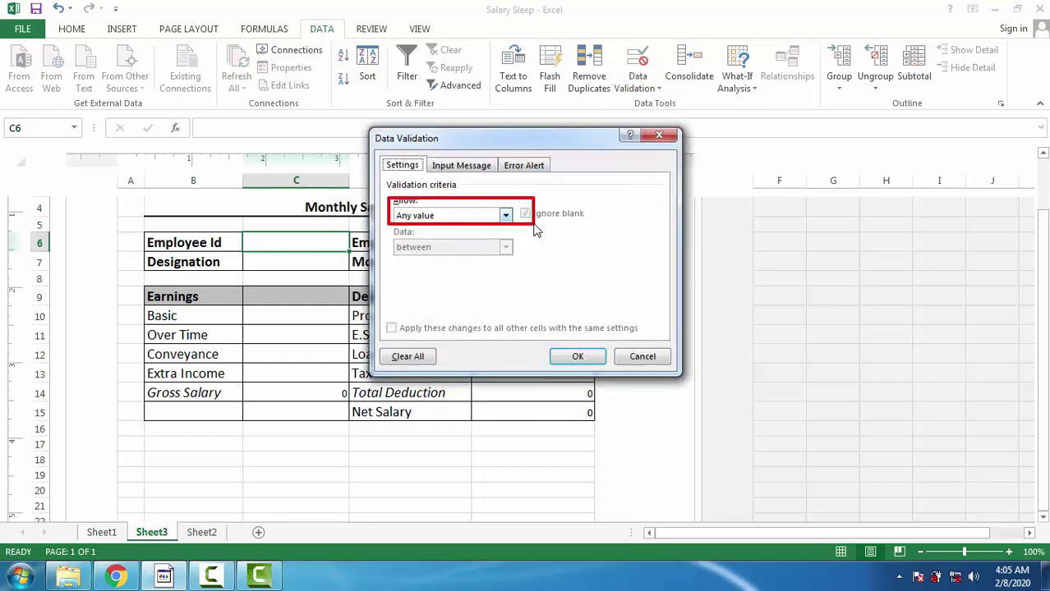
left_click(504, 215)
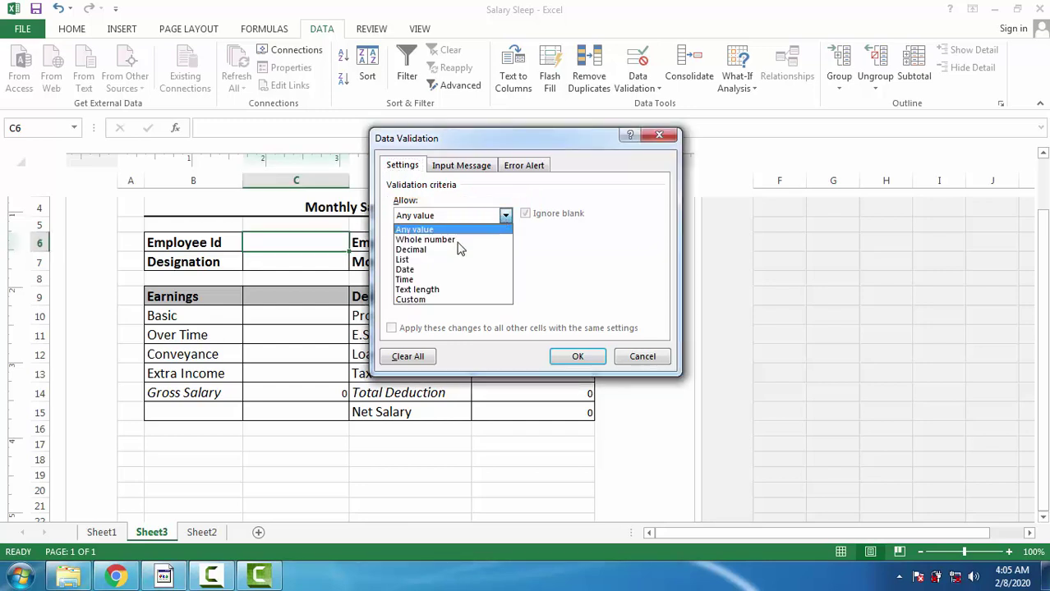
left_click(444, 261)
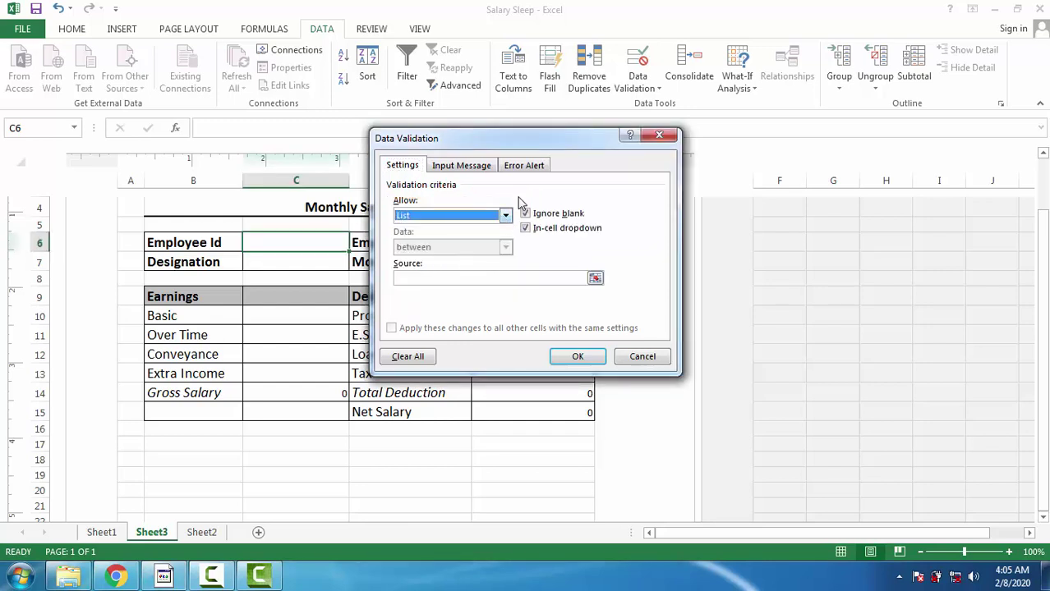
left_click_drag(517, 195, 609, 253)
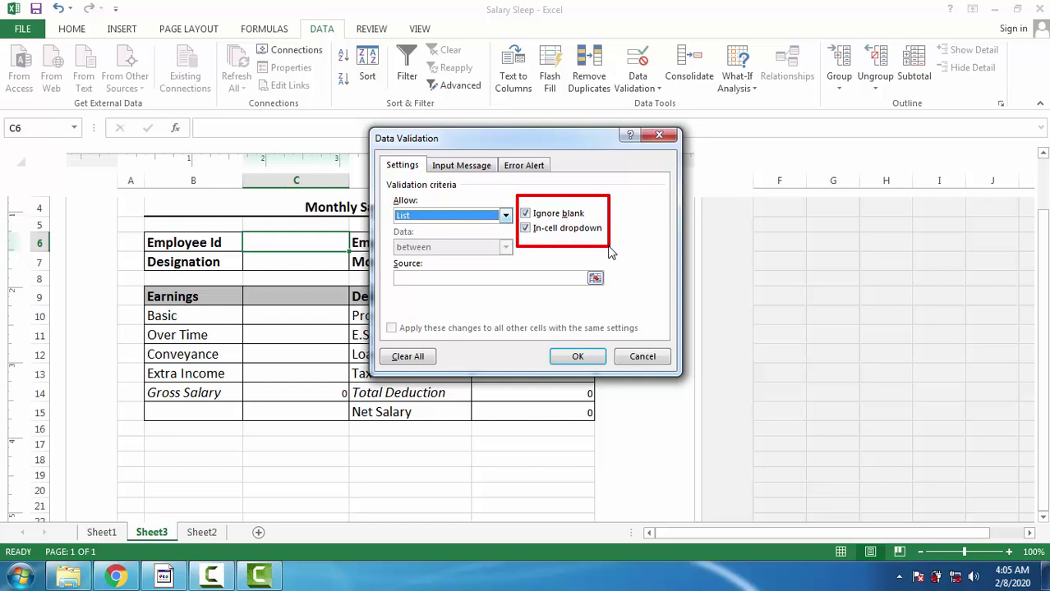
left_click(427, 280)
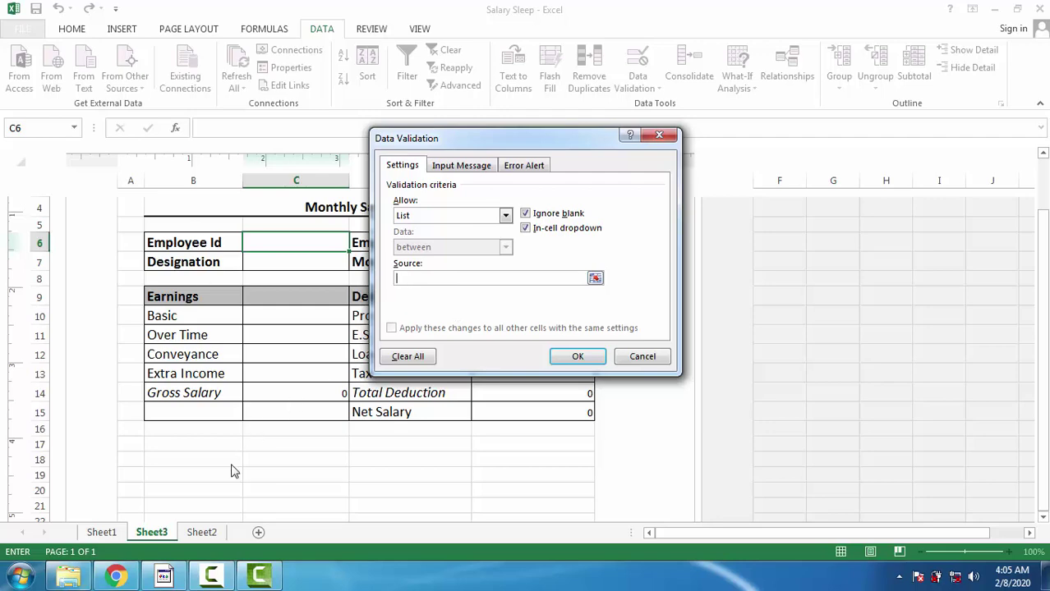
left_click(206, 534)
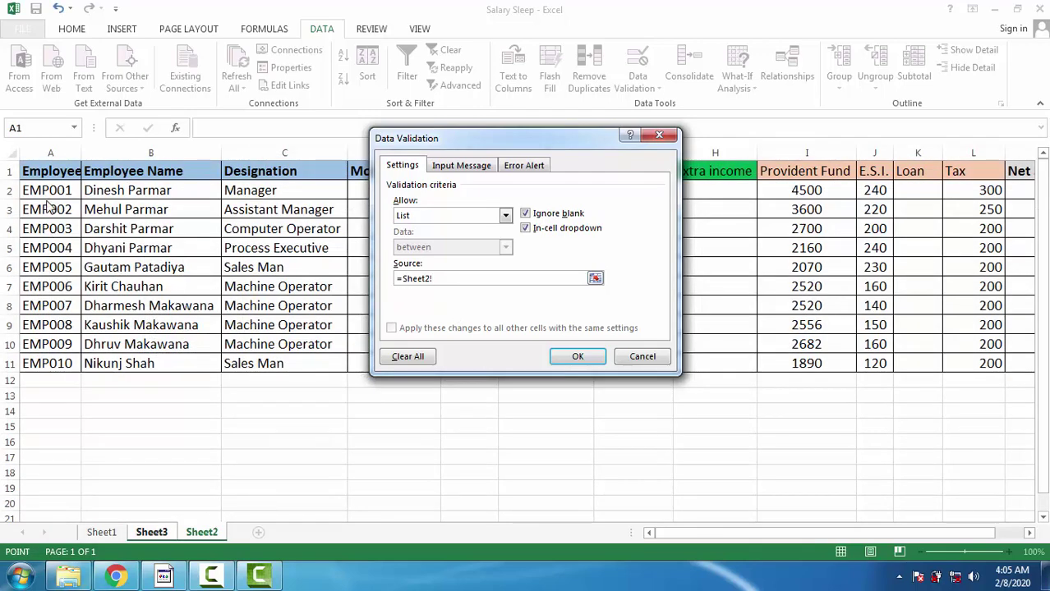
left_click_drag(47, 194, 35, 378)
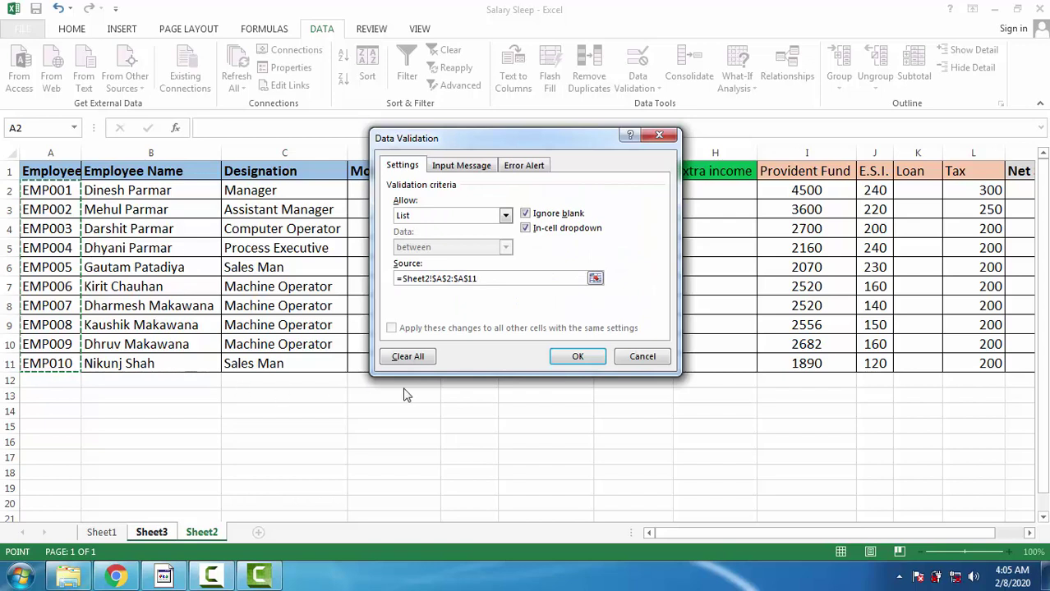
left_click(578, 358)
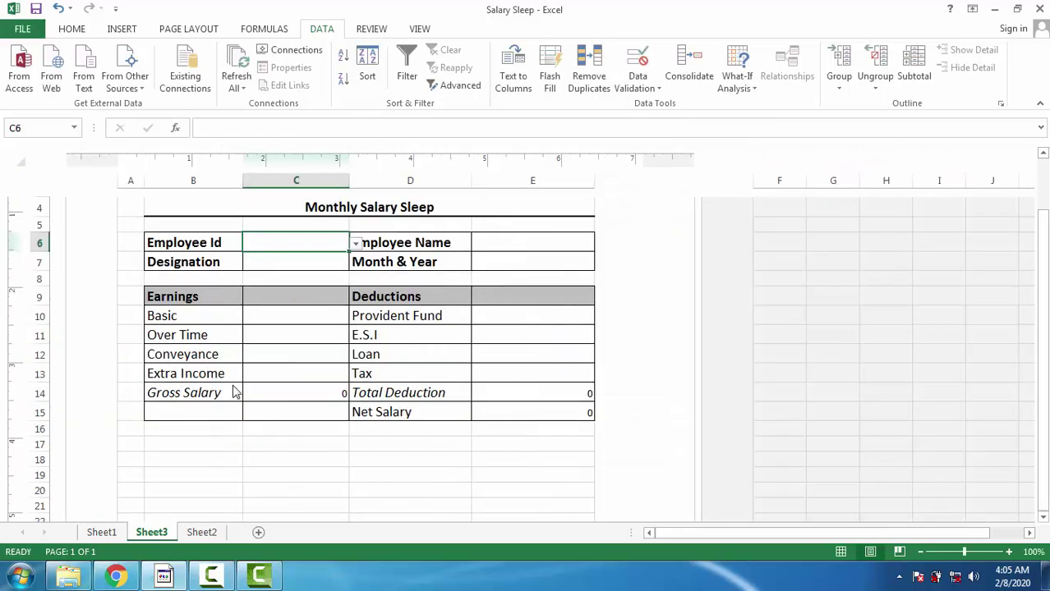
- Try EMP005 and EMP009 from C6's dropdown, settling on EMP005
left_click(357, 247)
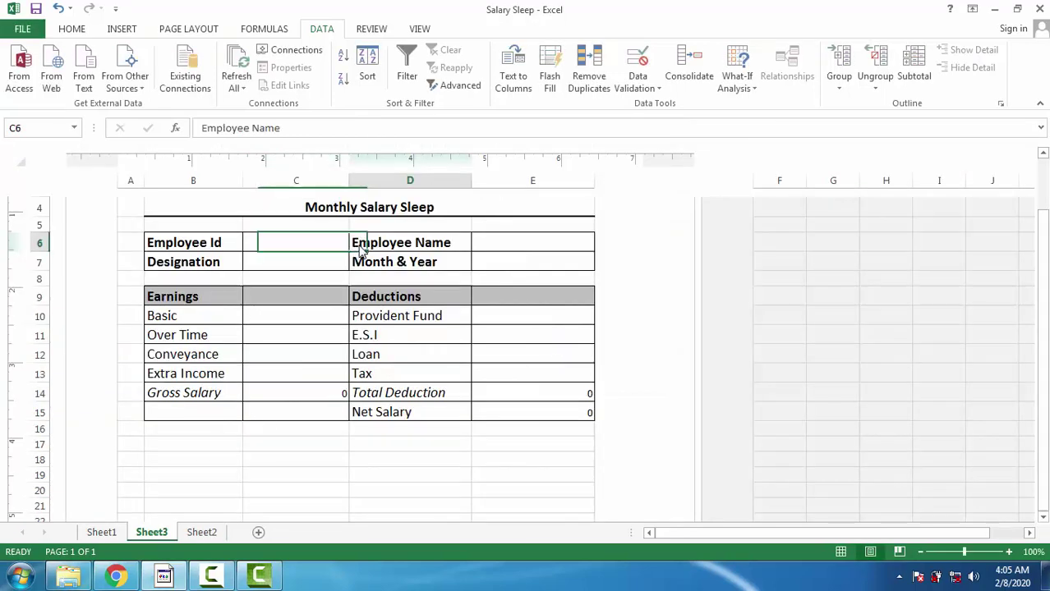
left_click(318, 247)
left_click(357, 244)
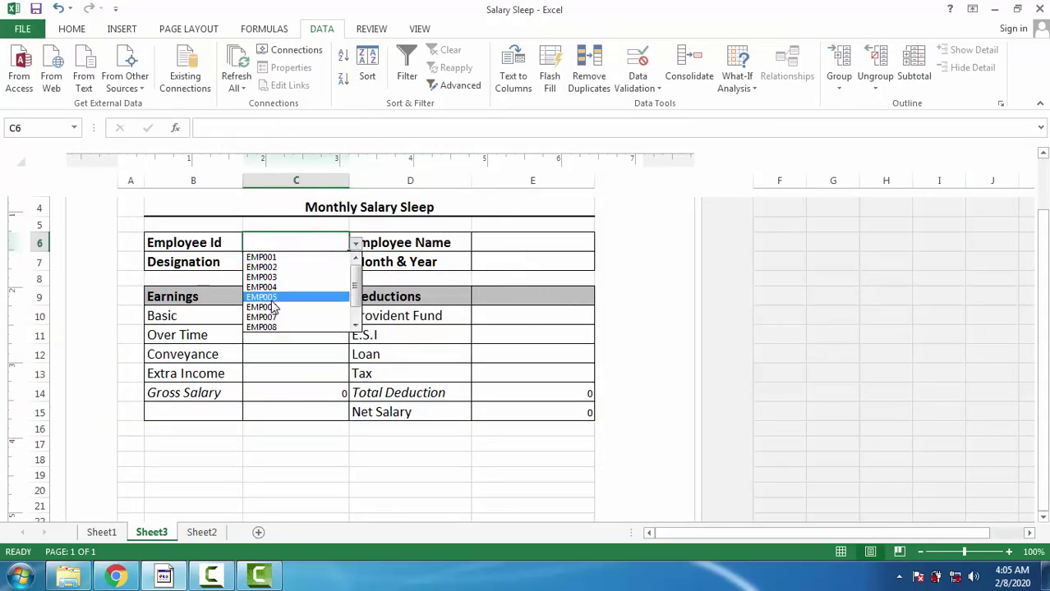
left_click(273, 299)
left_click(357, 245)
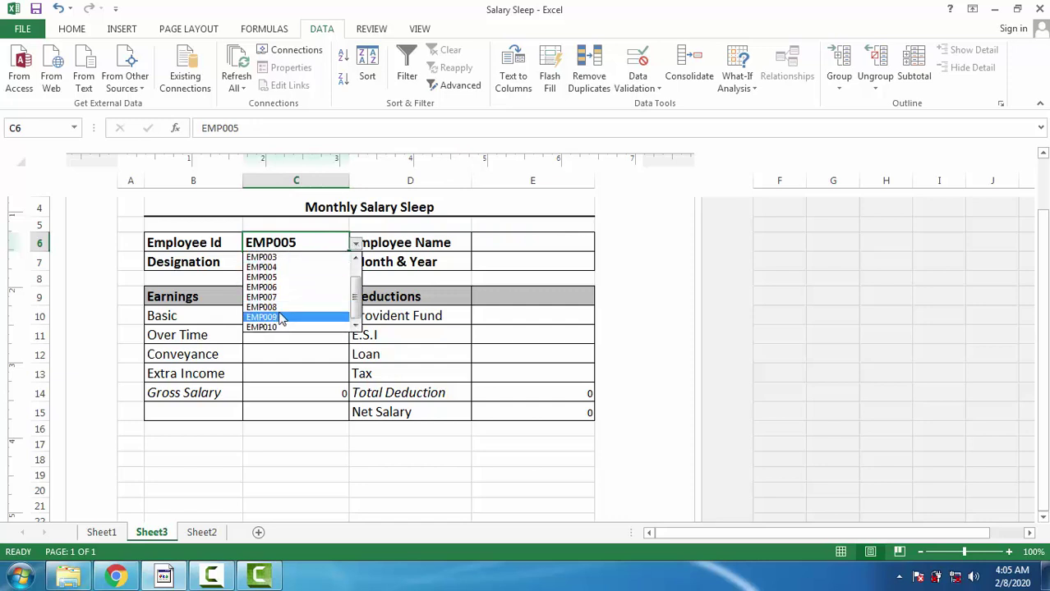
left_click(279, 321)
left_click(356, 245)
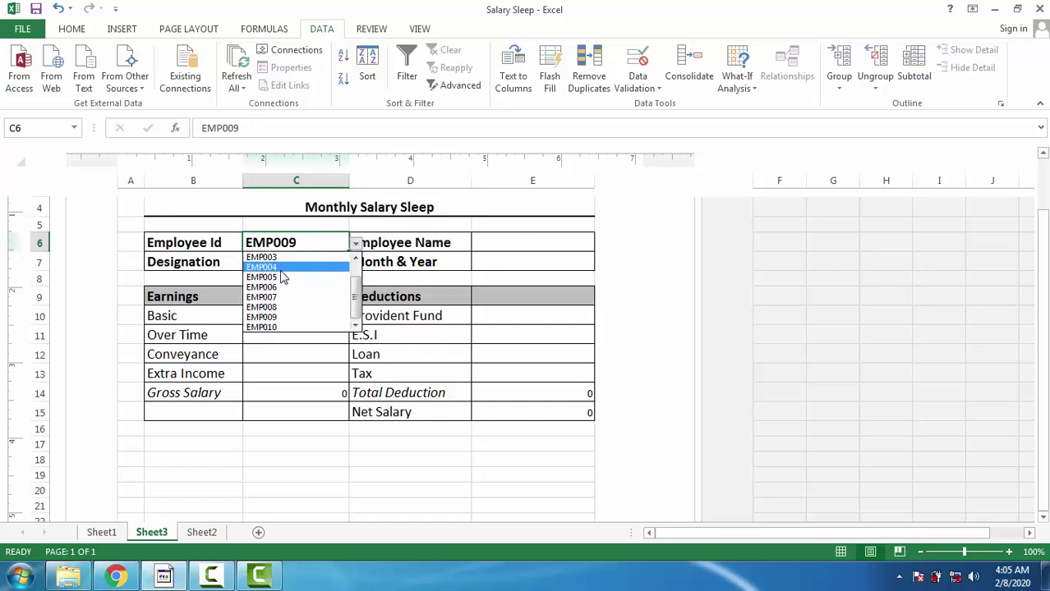
left_click(288, 278)
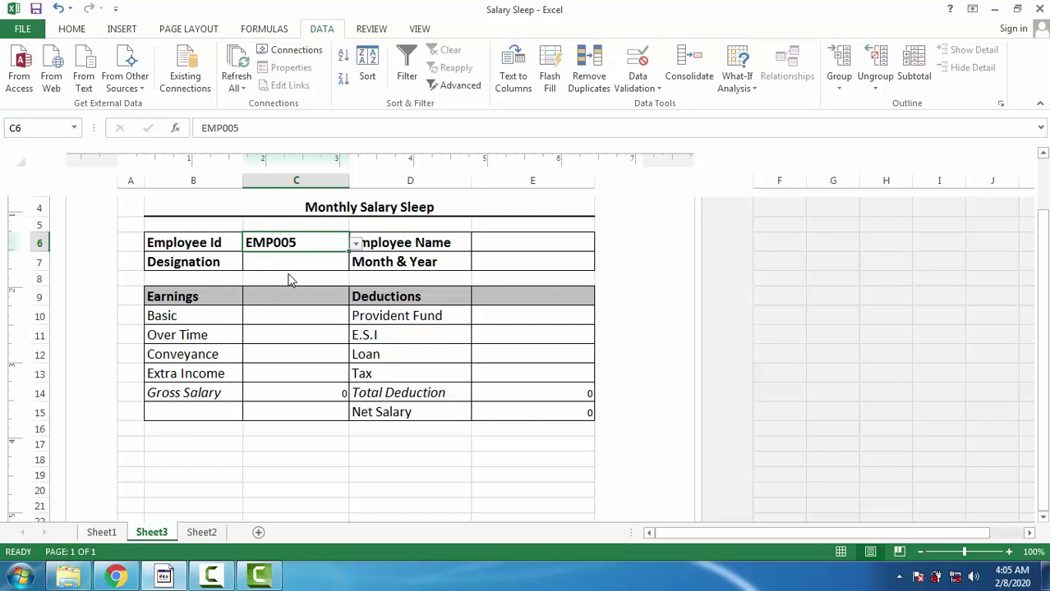
- Point out the blank name, designation, date, earnings and deduction cells awaiting formulas
left_click(491, 248)
left_click(249, 265)
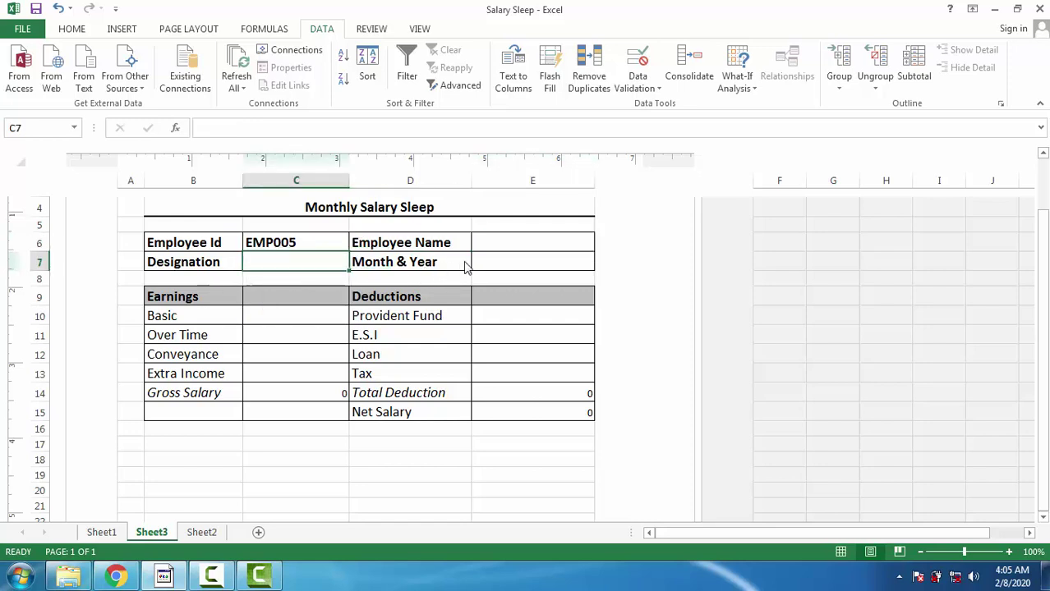
left_click(474, 263)
left_click(270, 323)
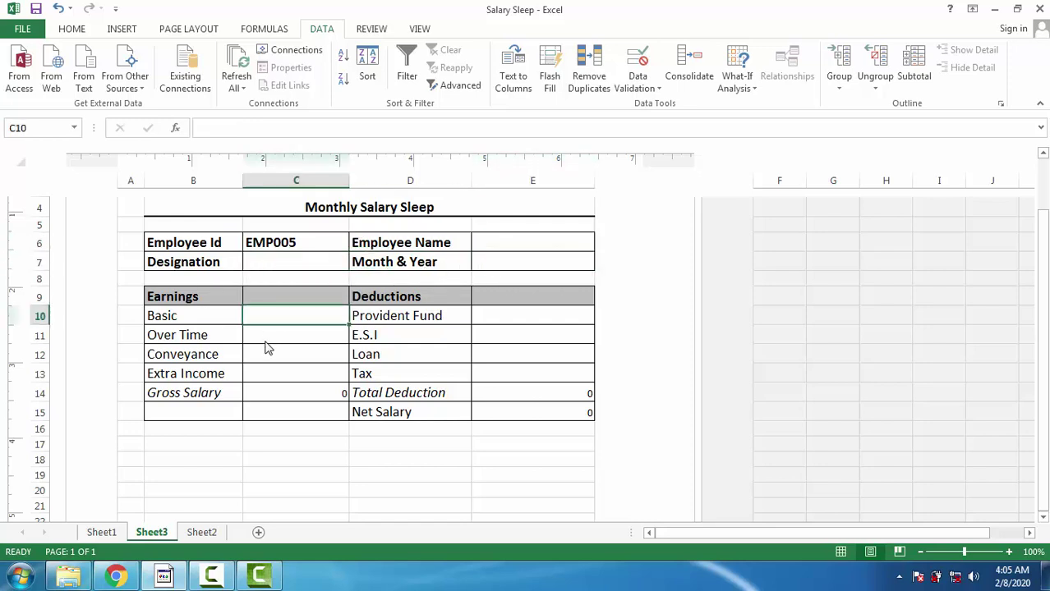
left_click(264, 336)
left_click(265, 355)
left_click(264, 380)
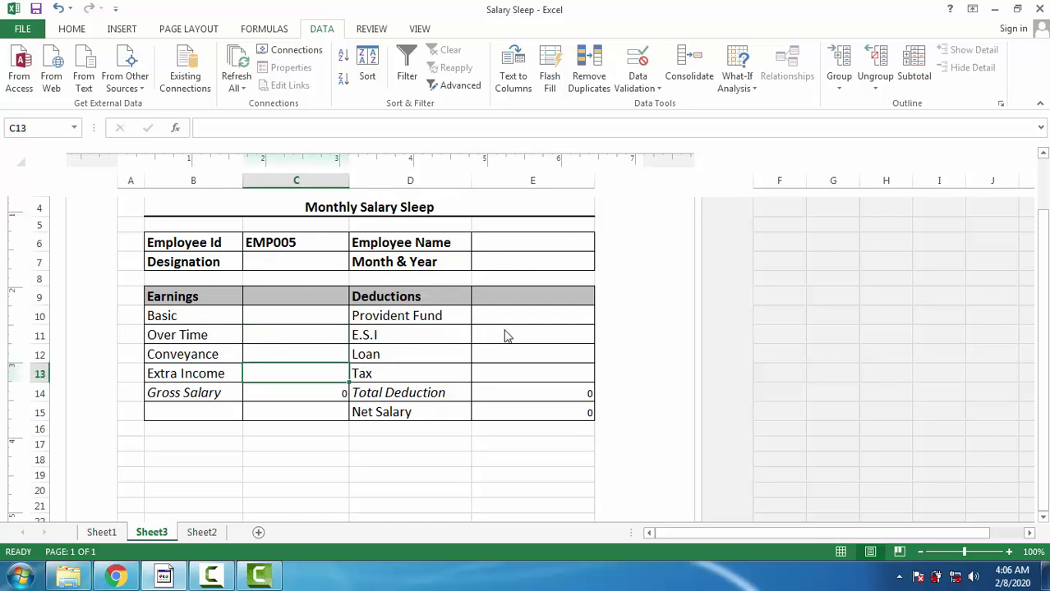
left_click(501, 325)
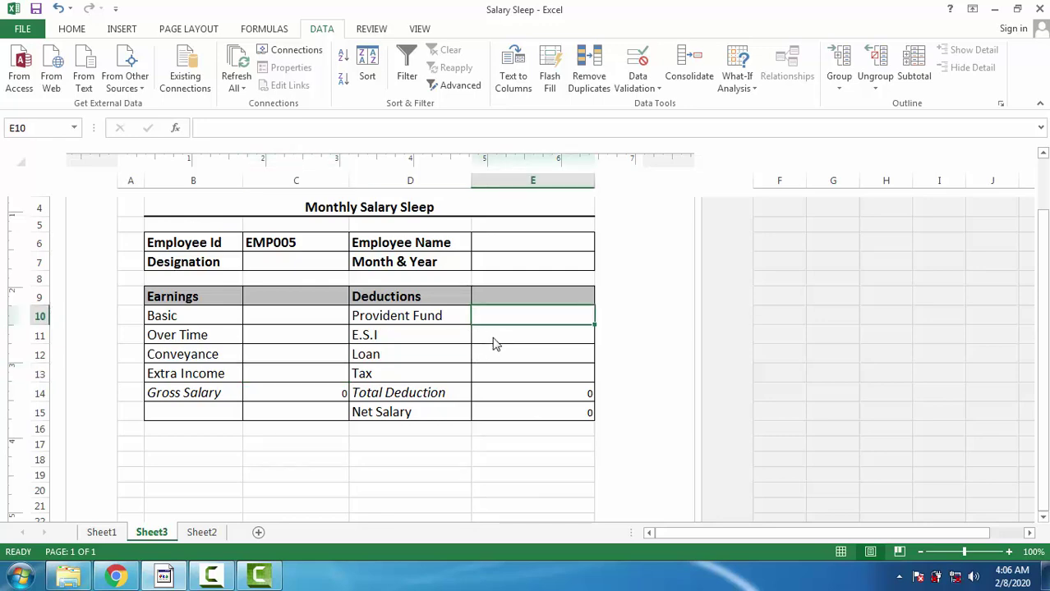
left_click(495, 340)
left_click(490, 358)
left_click(483, 379)
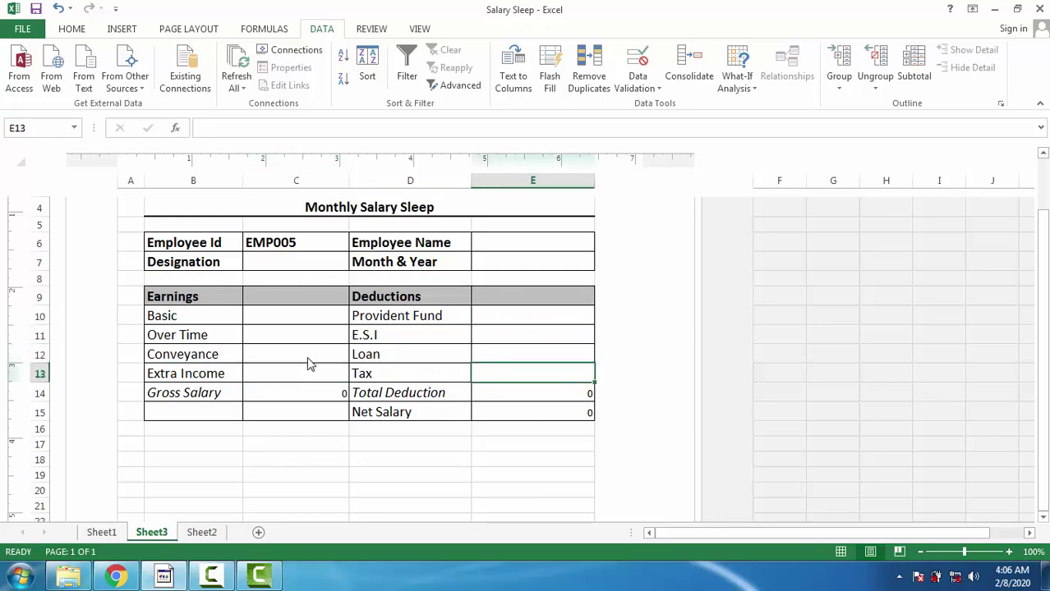
left_click(201, 532)
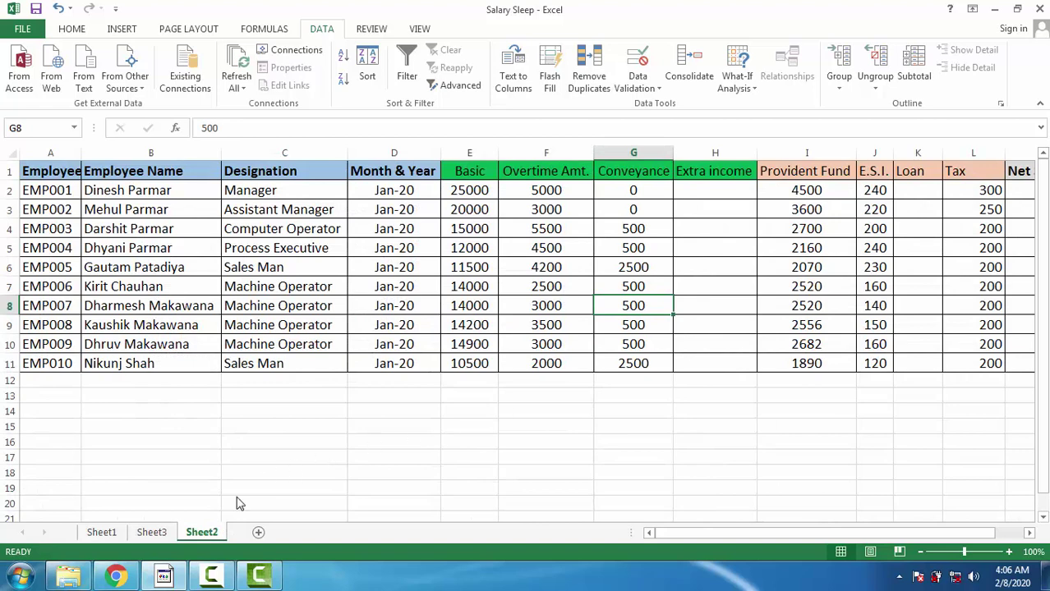
left_click(153, 532)
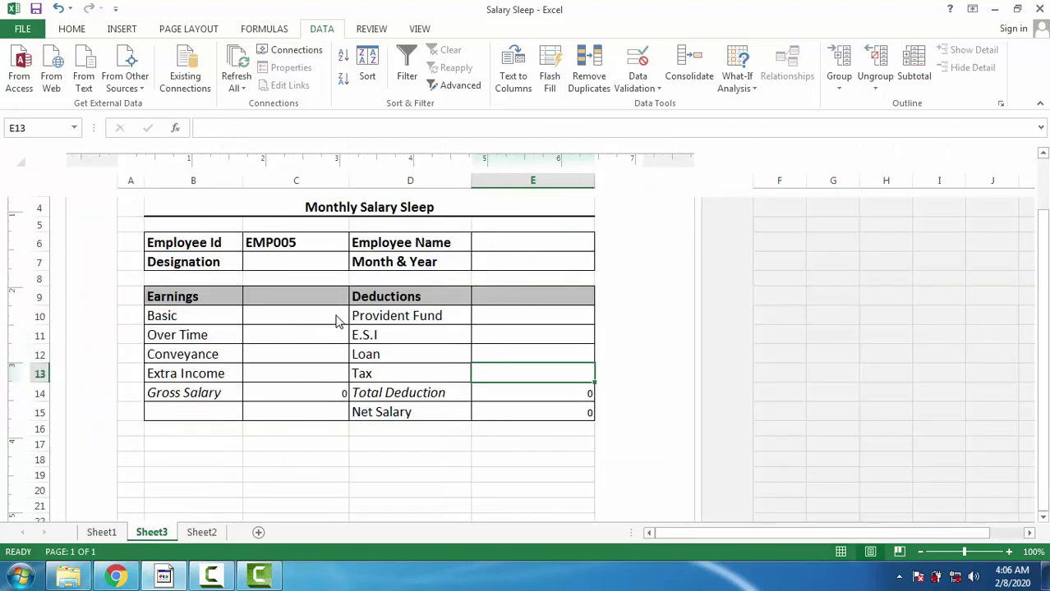
left_click(507, 245)
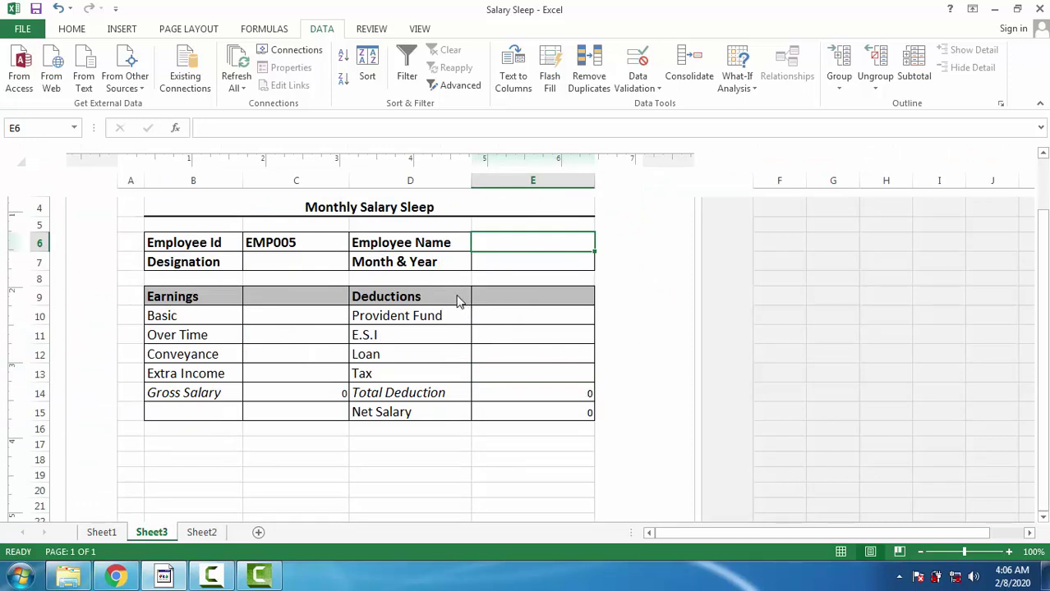
left_click(404, 248)
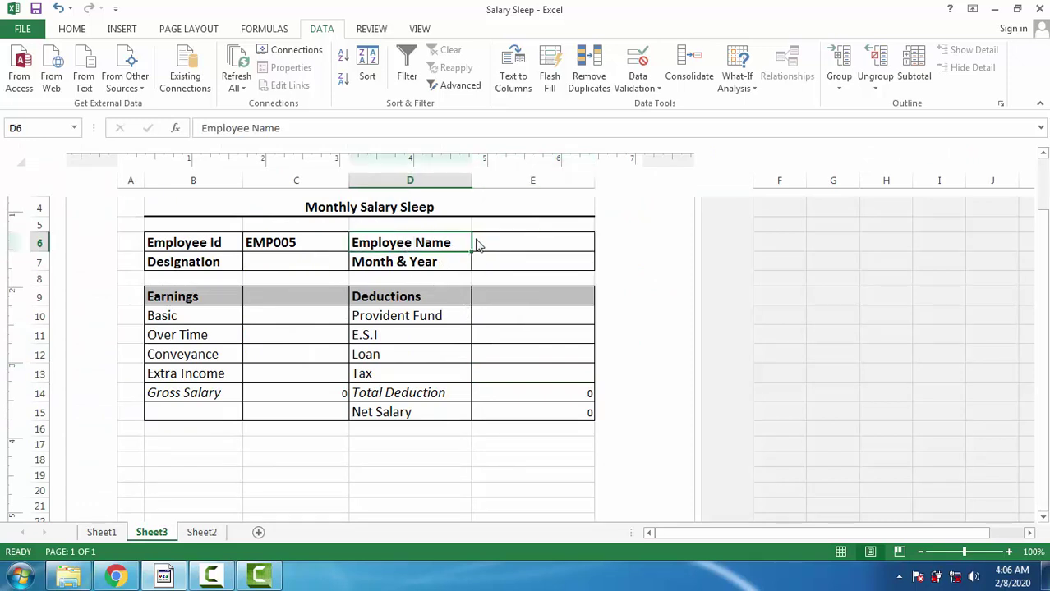
left_click(507, 248)
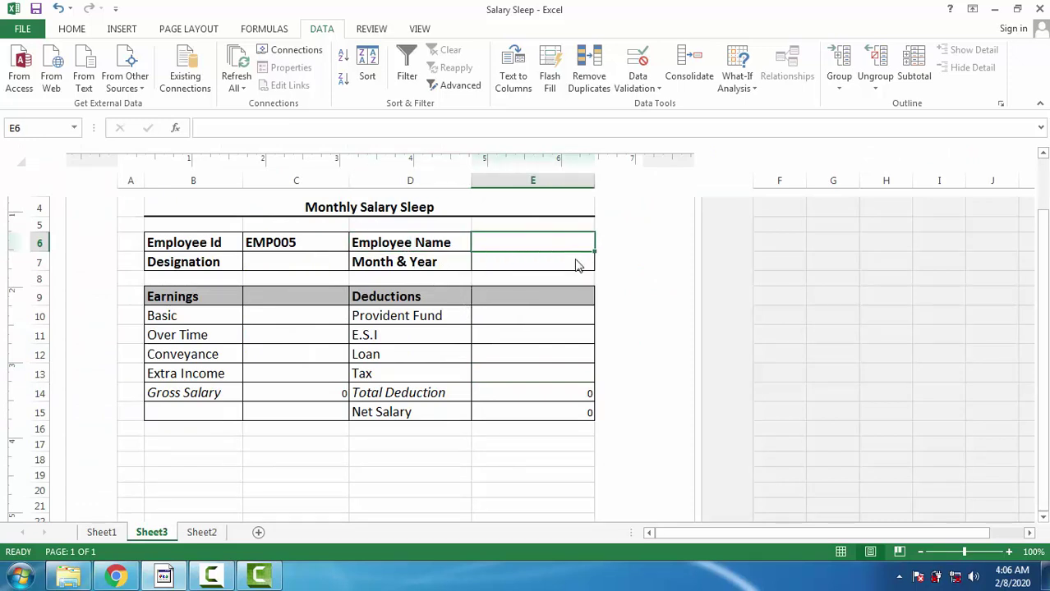
- Begin the Employee Name formula in E6 as =VLOOKUP( using the =vl autocomplete
type("=")
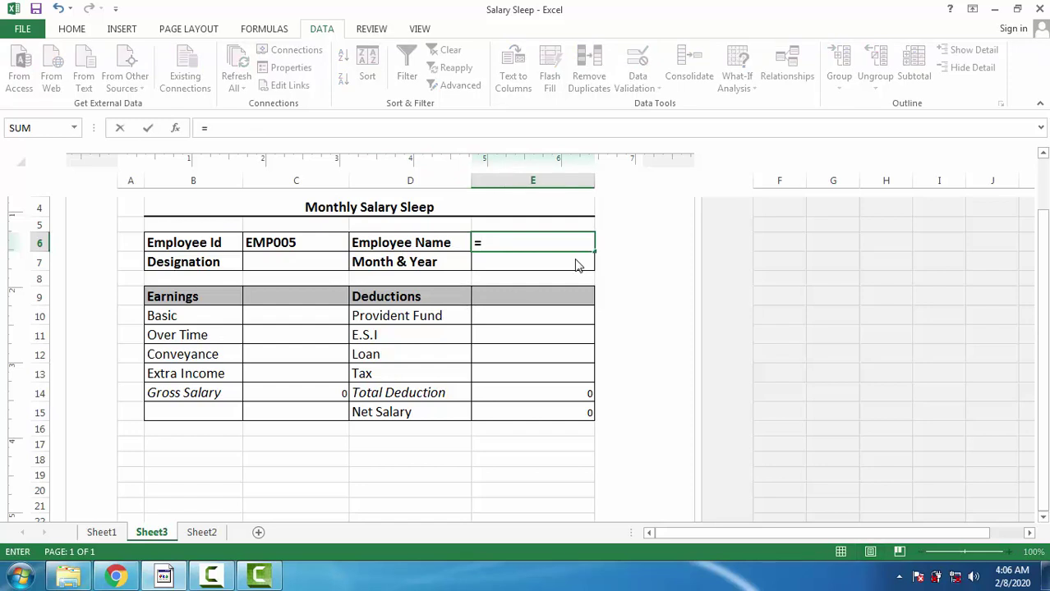
type("vlo")
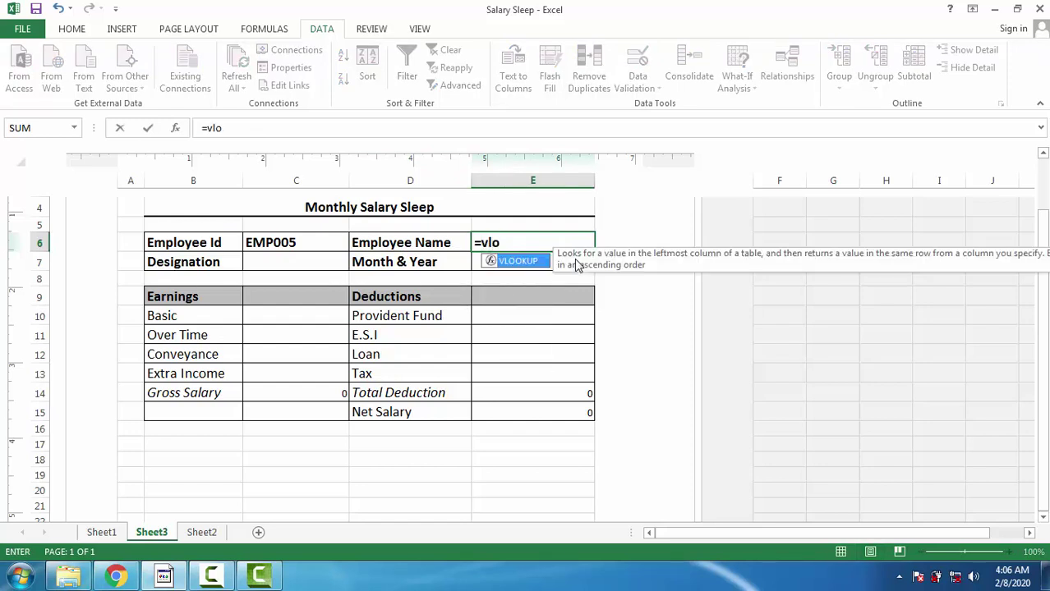
double_click(530, 265)
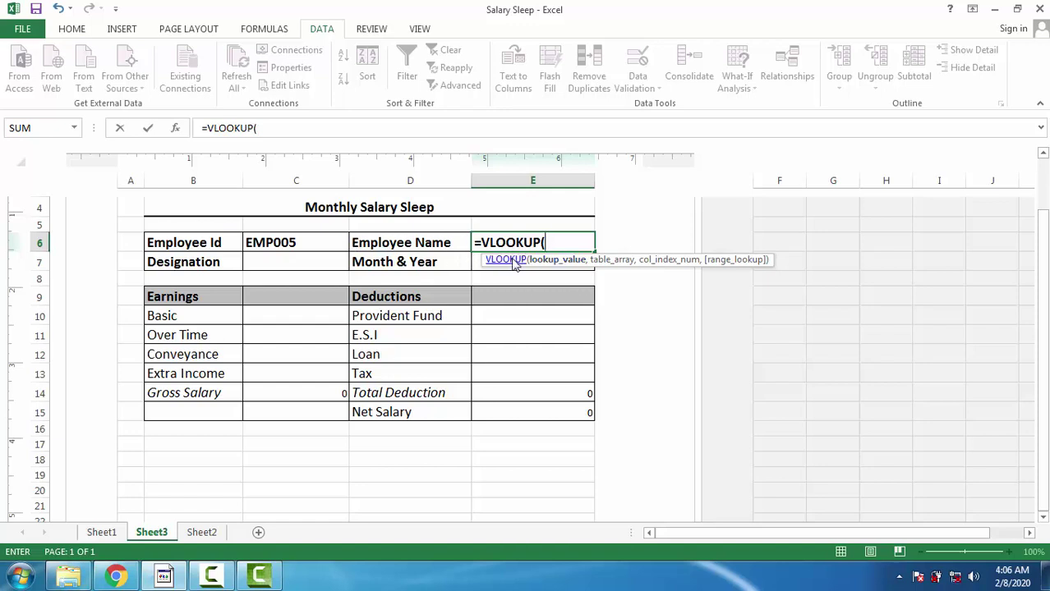
left_click(292, 250)
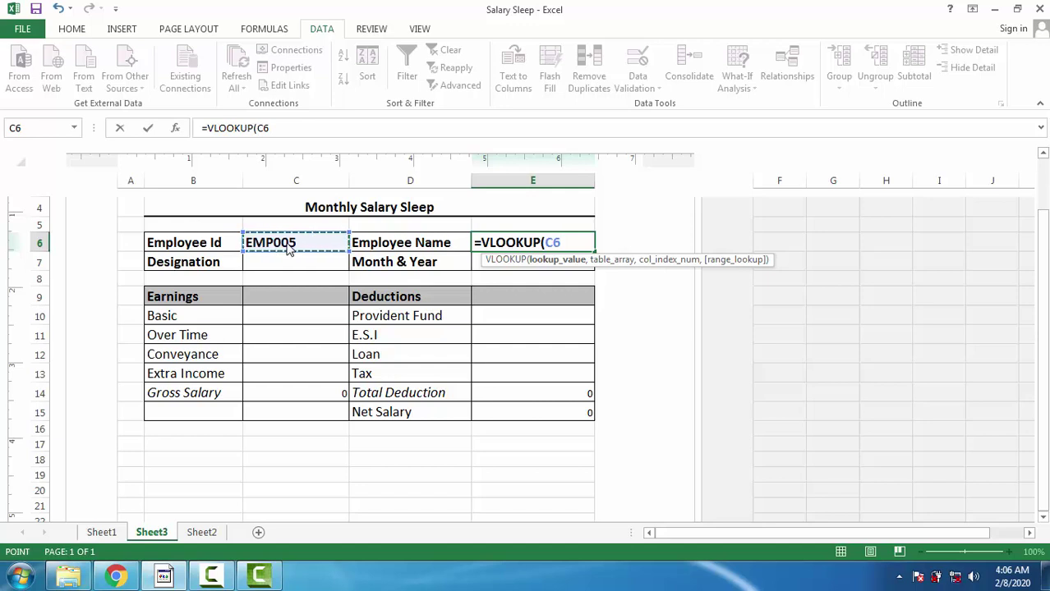
type(",")
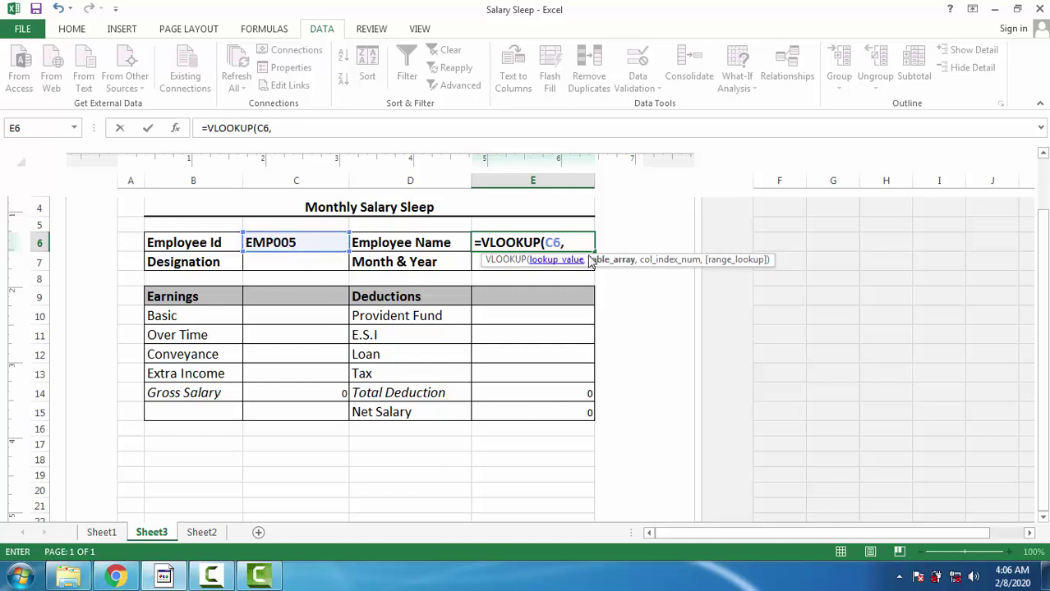
left_click(201, 532)
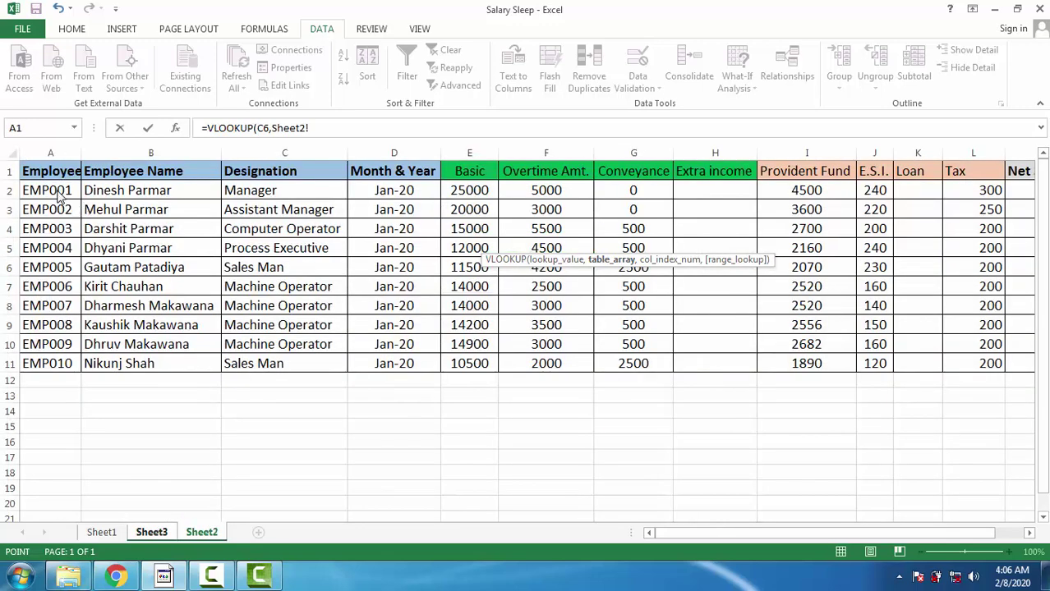
left_click_drag(35, 191, 1019, 360)
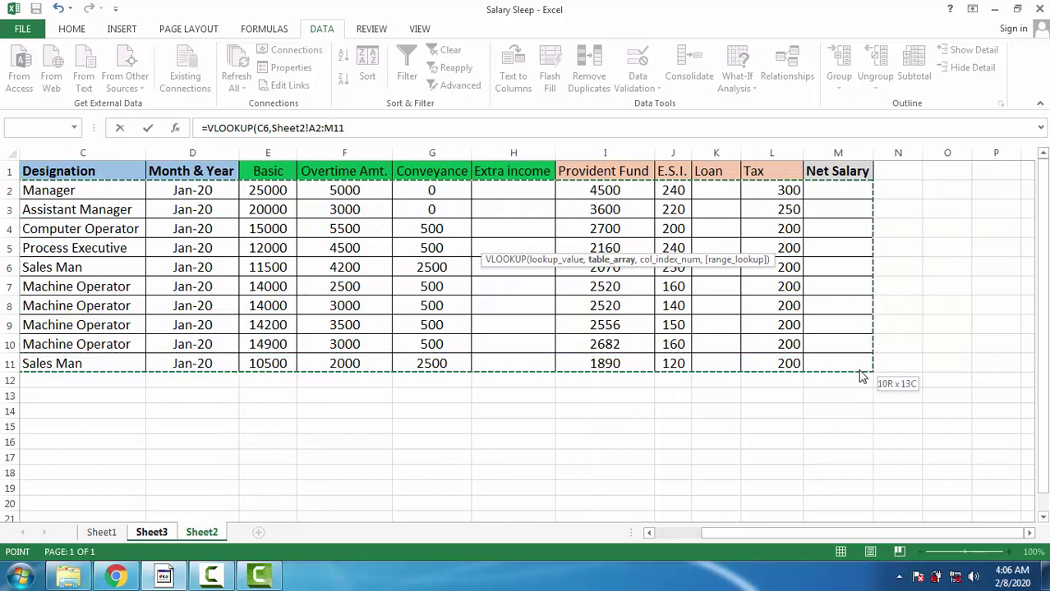
left_click_drag(1019, 360, 859, 368)
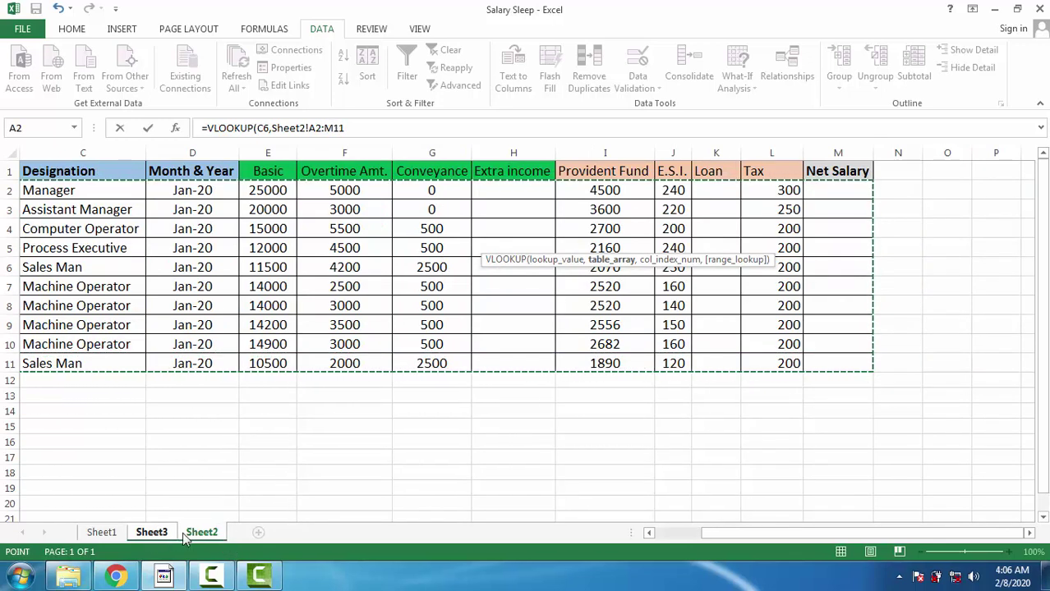
left_click(358, 130)
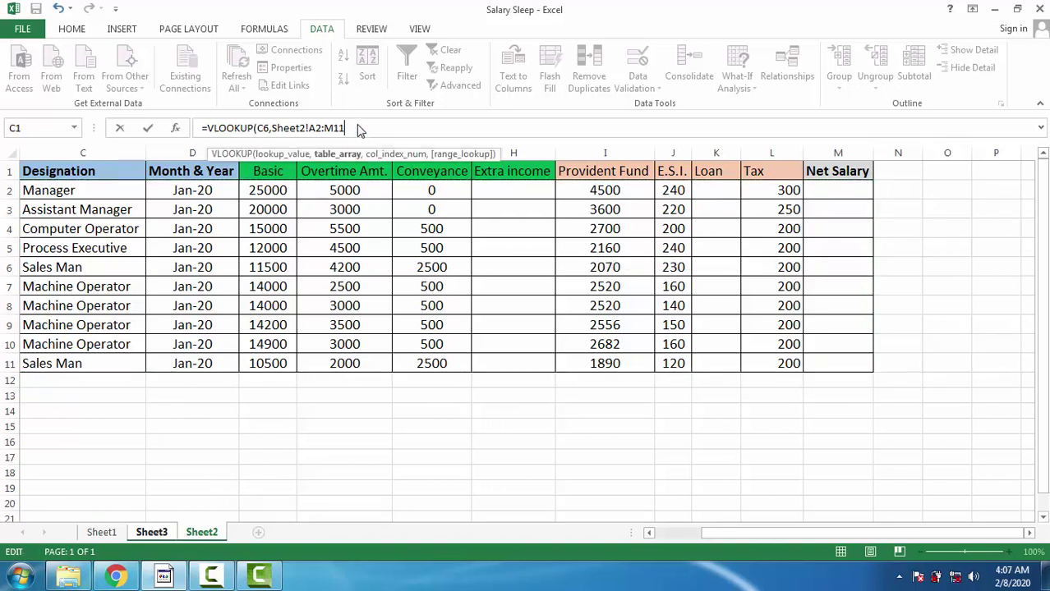
type(",")
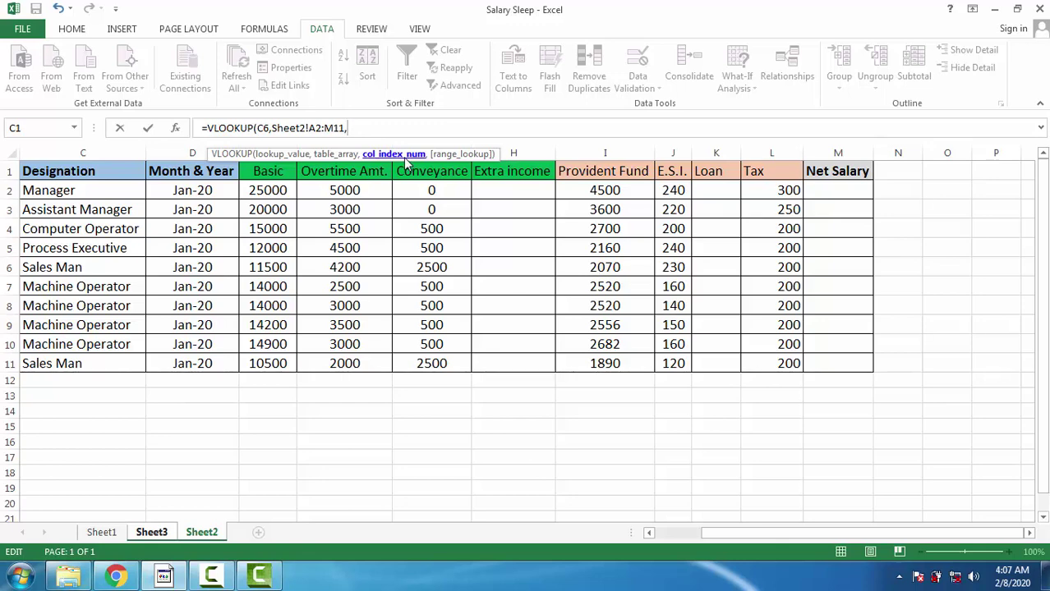
left_click_drag(722, 532, 659, 537)
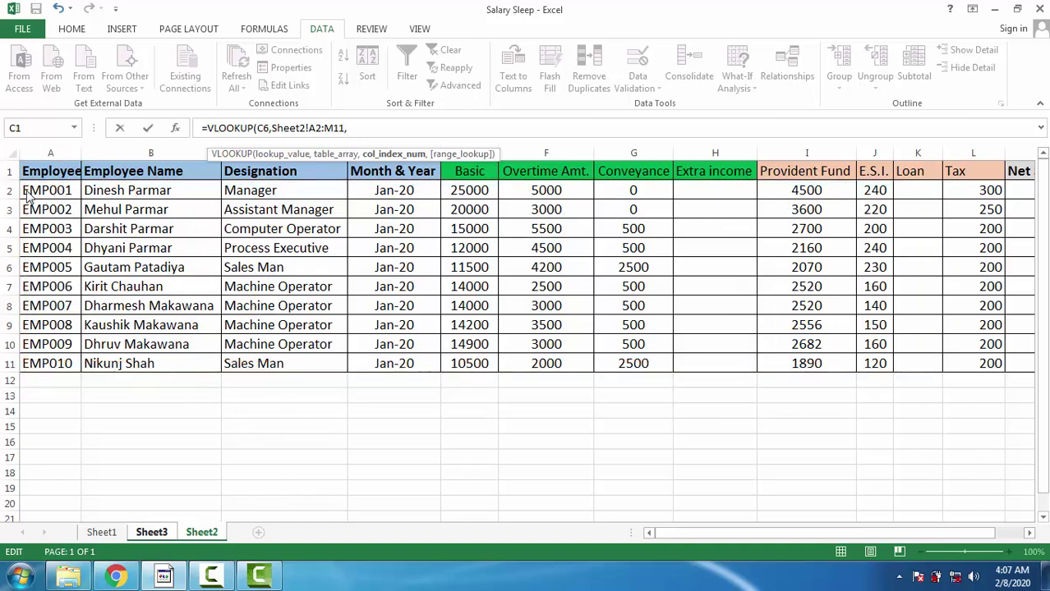
left_click_drag(20, 188, 79, 222)
left_click_drag(81, 187, 209, 224)
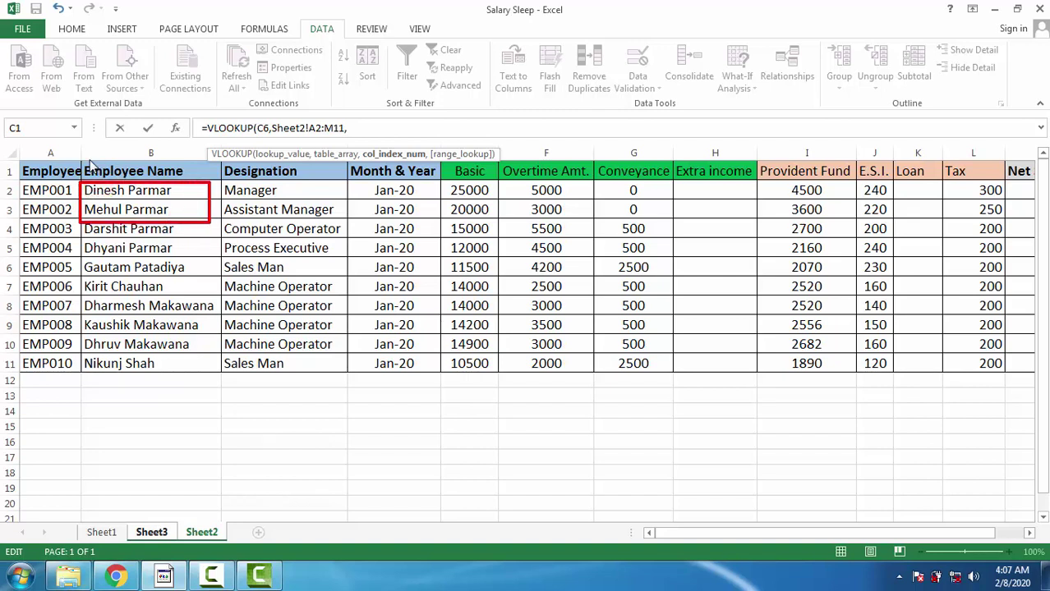
left_click_drag(82, 159, 200, 184)
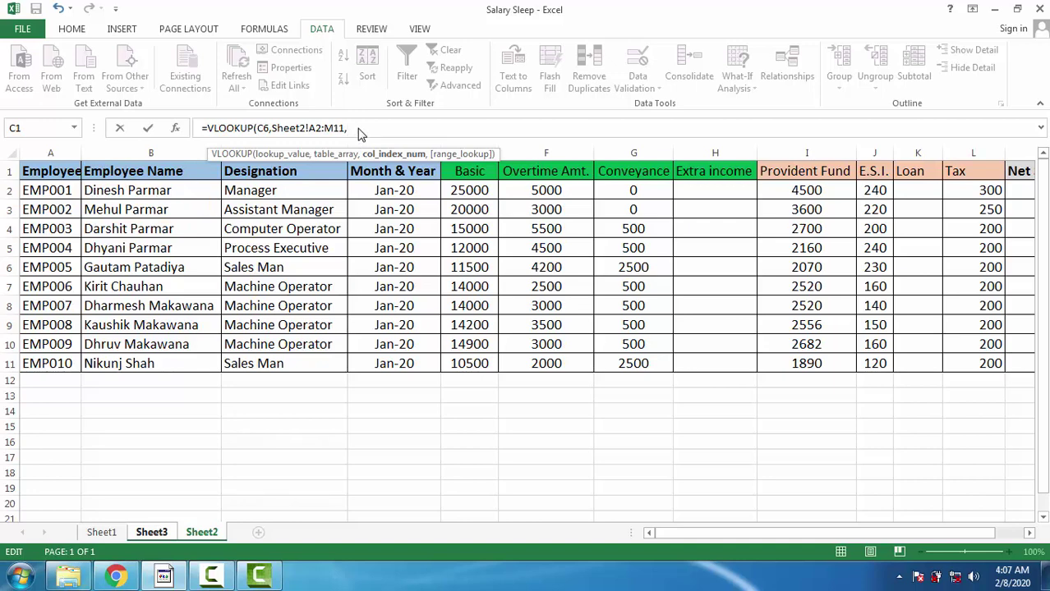
type("2,0")
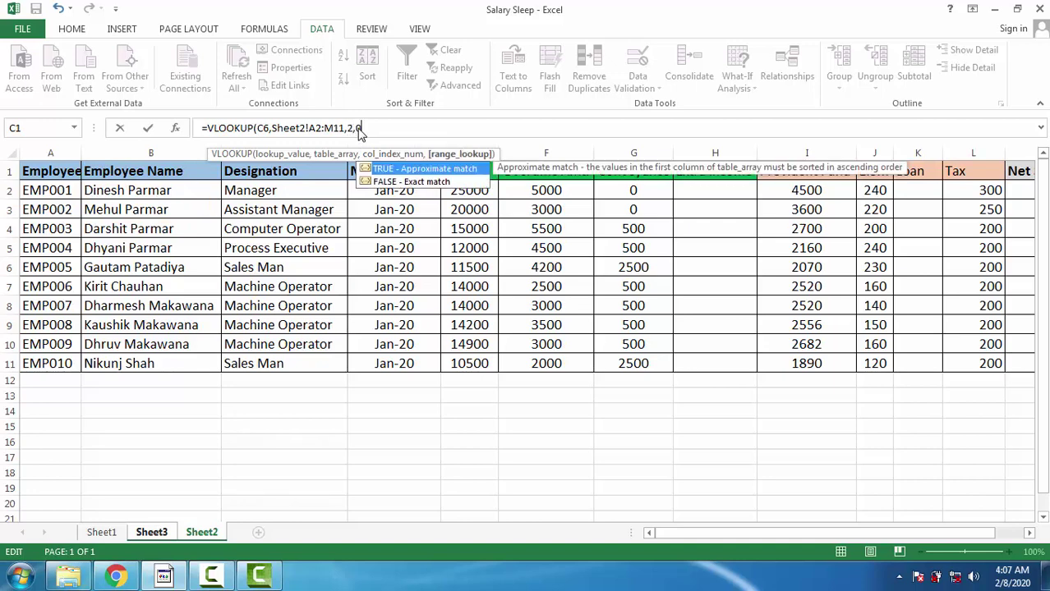
type(")")
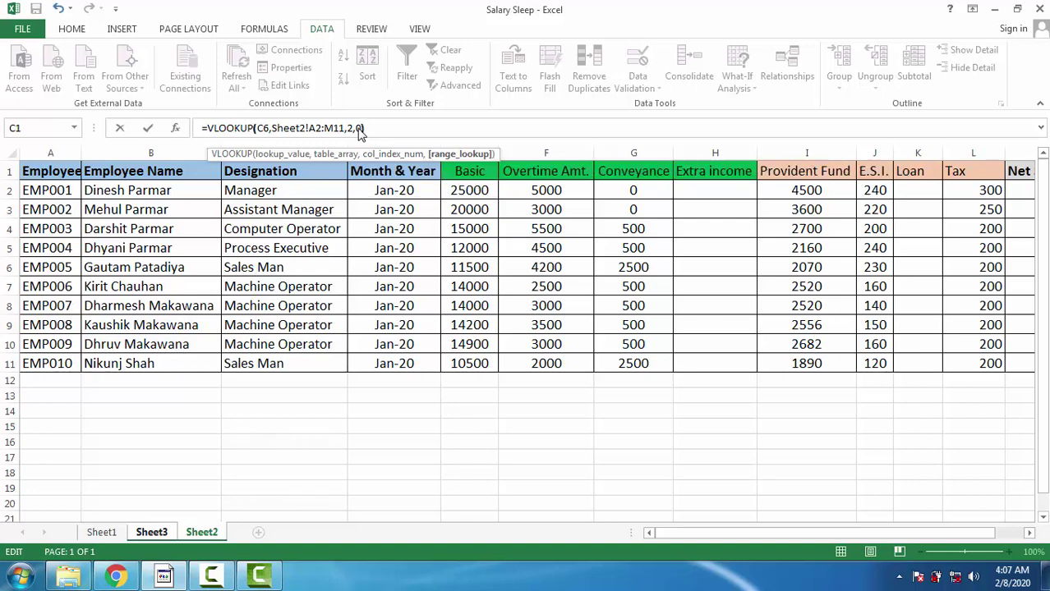
key("Return")
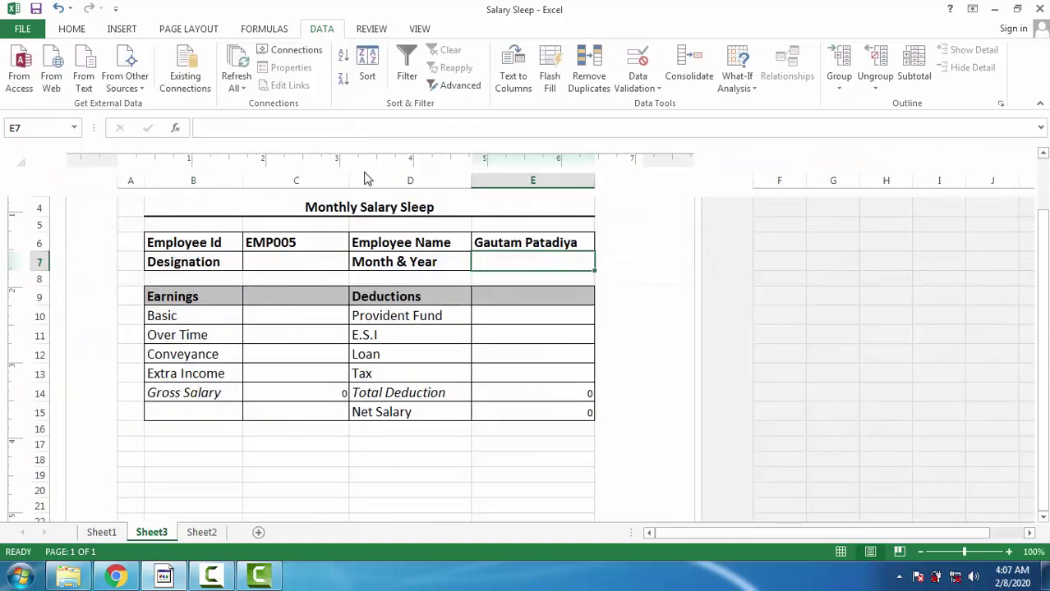
- Switch the Employee Id to EMP009 and verify the name against its Sheet2 record
left_click(503, 246)
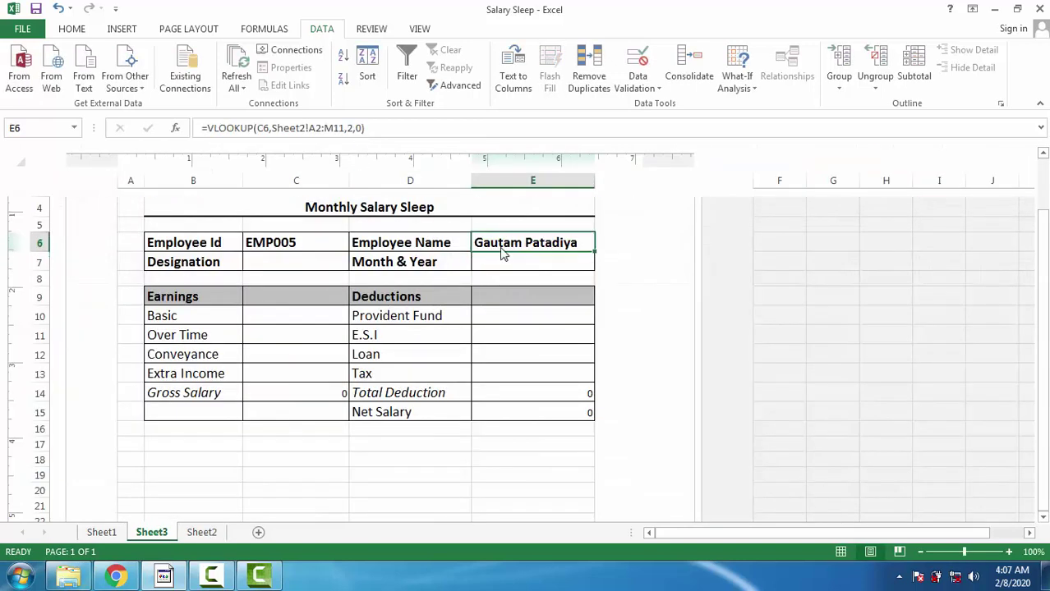
left_click(333, 247)
left_click(356, 244)
left_click(329, 296)
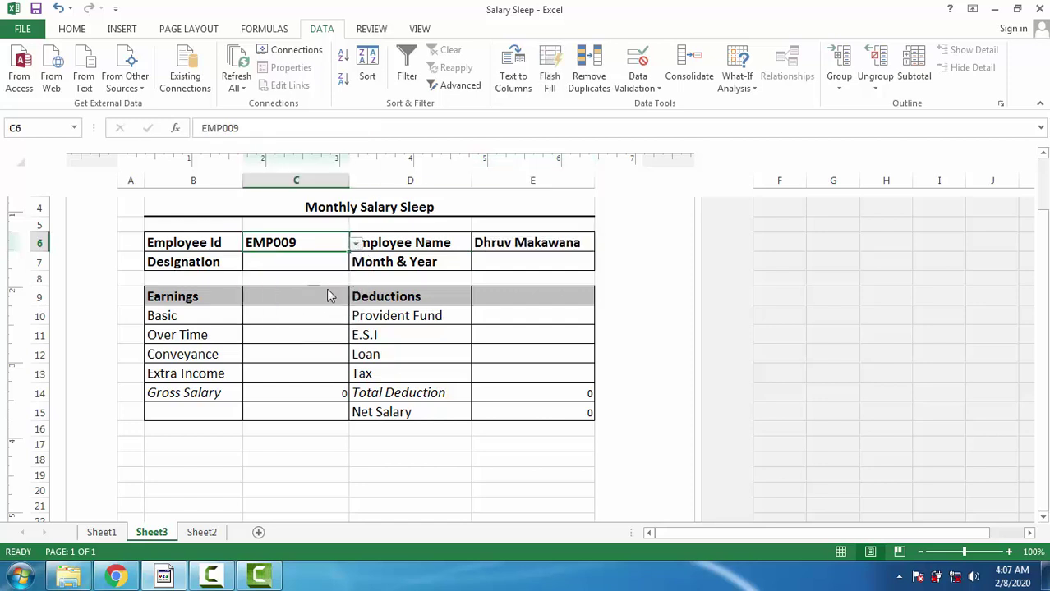
left_click(359, 259)
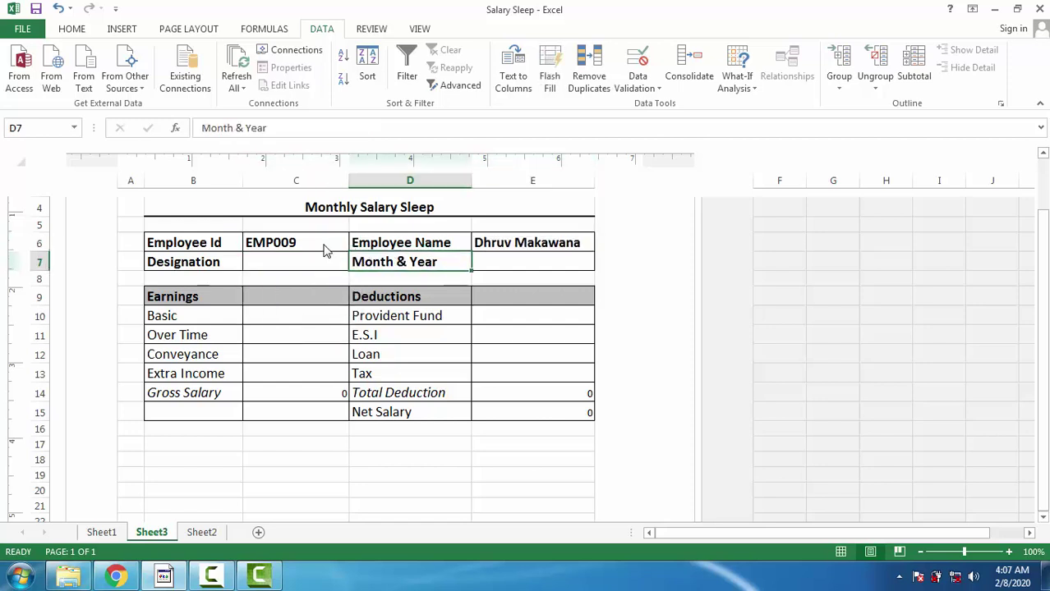
left_click(323, 248)
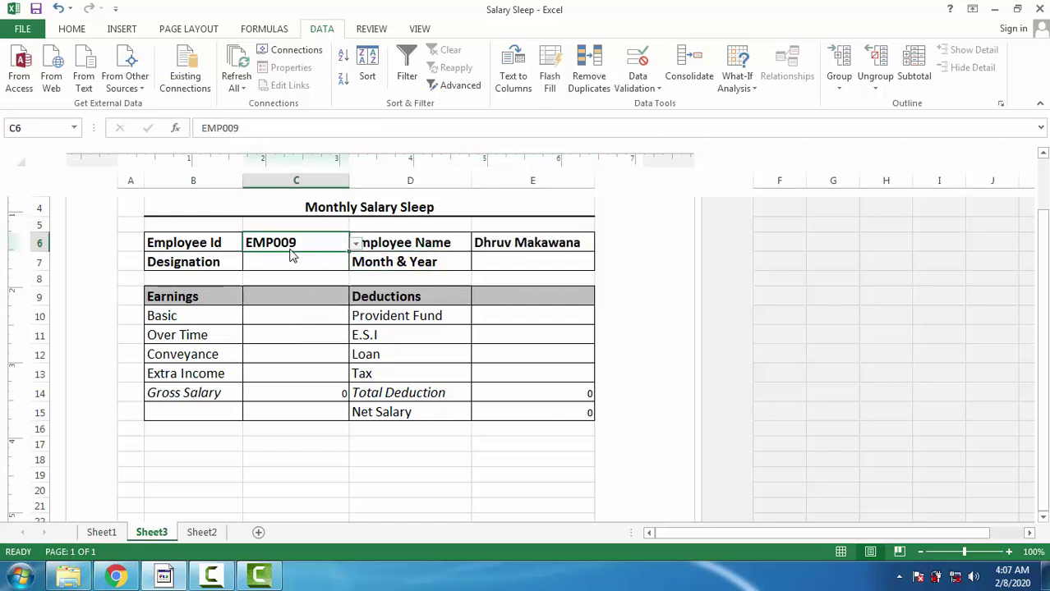
left_click(505, 253)
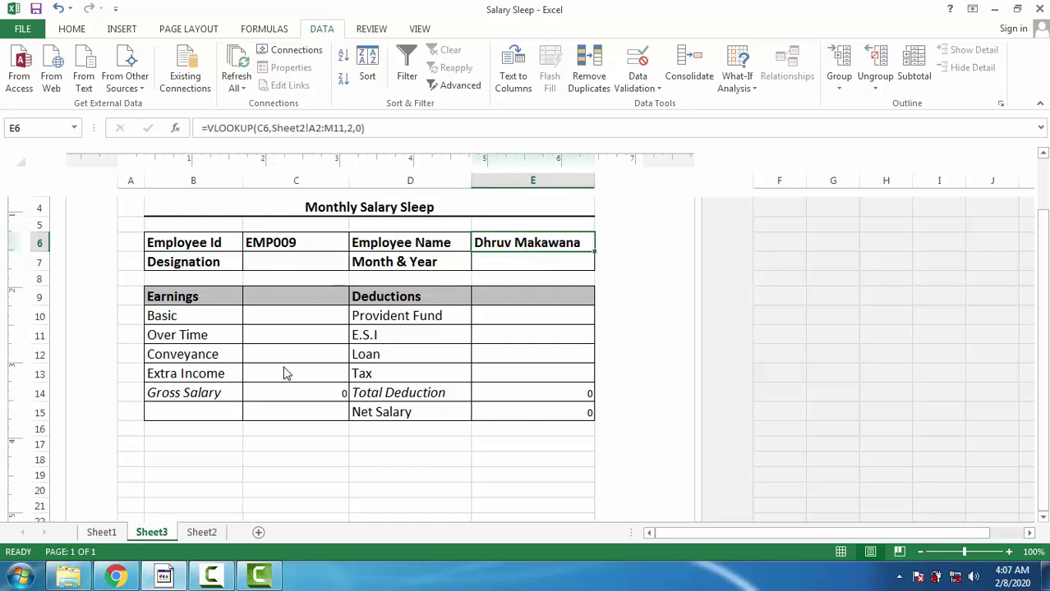
left_click(207, 533)
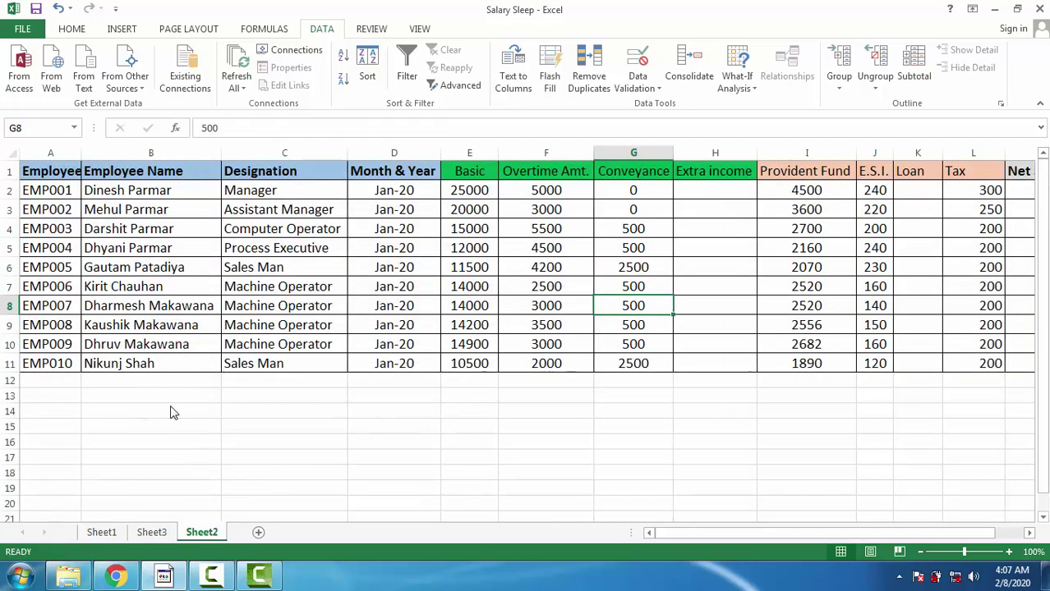
left_click(79, 346)
left_click(165, 351)
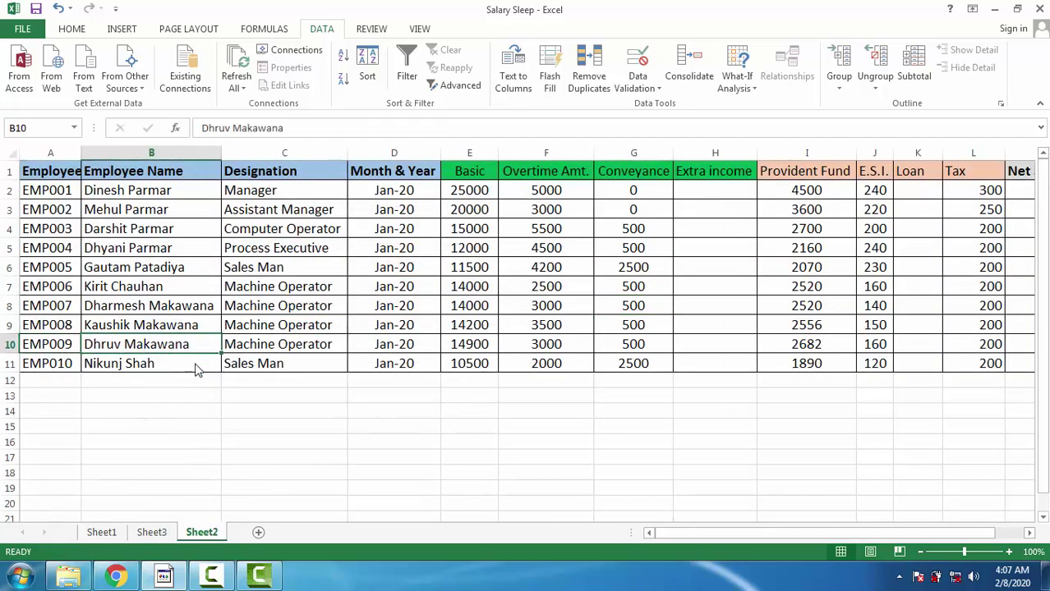
left_click(147, 532)
- Choose EMP003 from the Employee Id dropdown and check the Employee Name formula
left_click(313, 243)
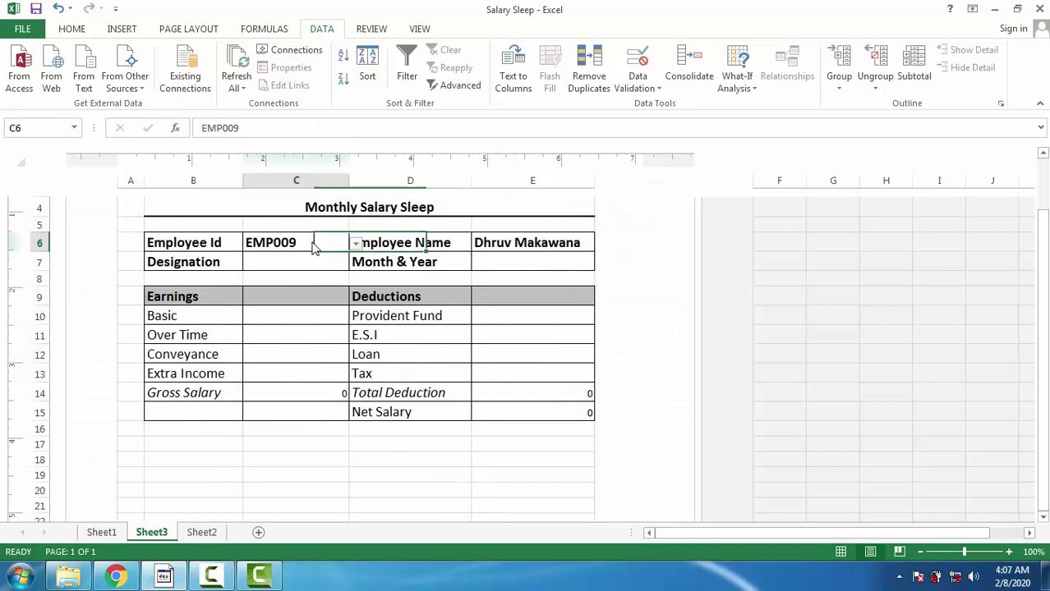
left_click(356, 244)
left_click(267, 278)
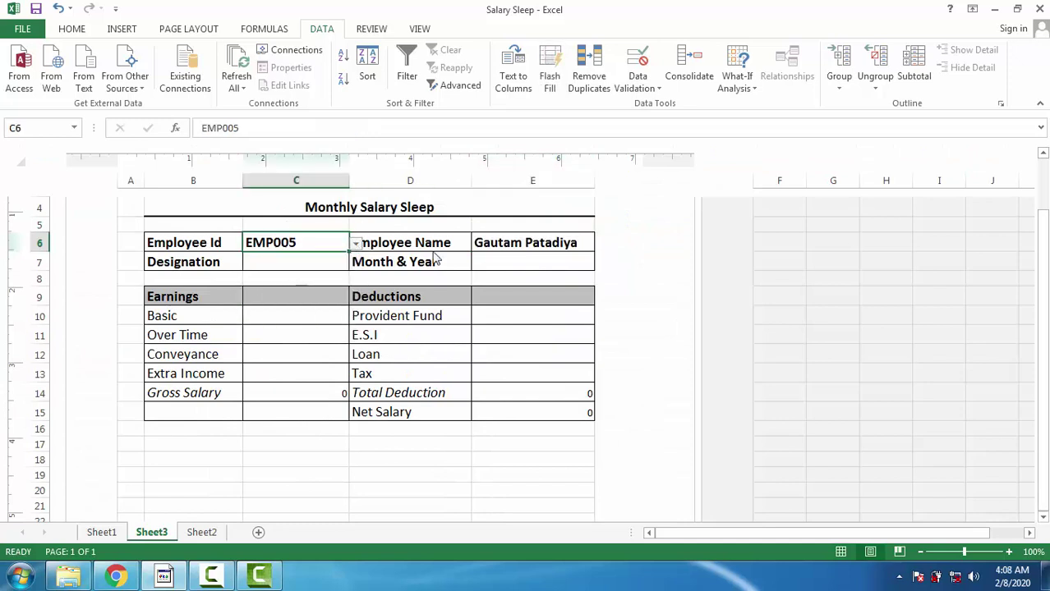
left_click(356, 244)
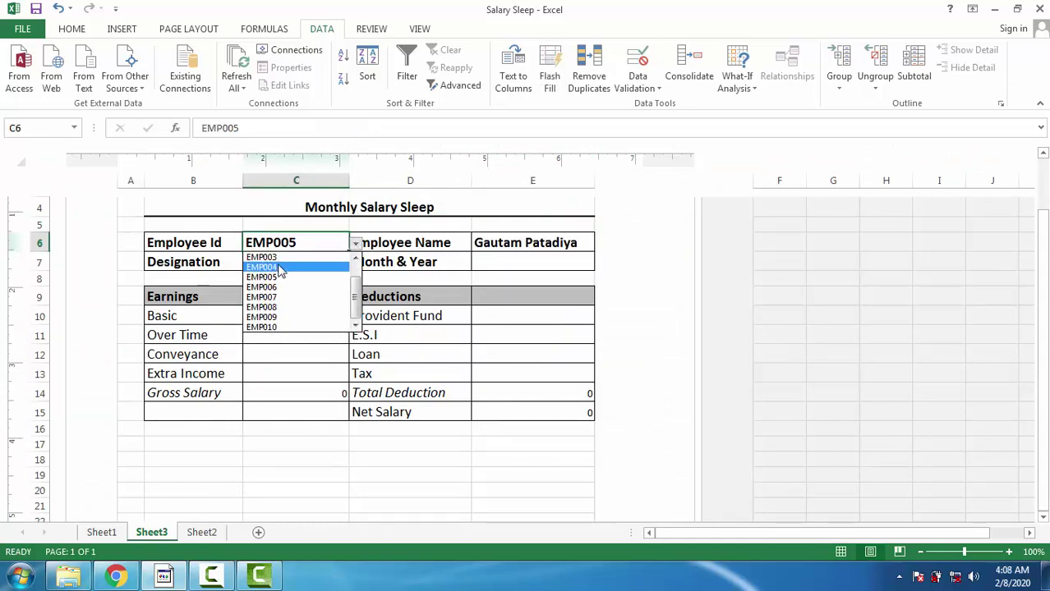
left_click(276, 259)
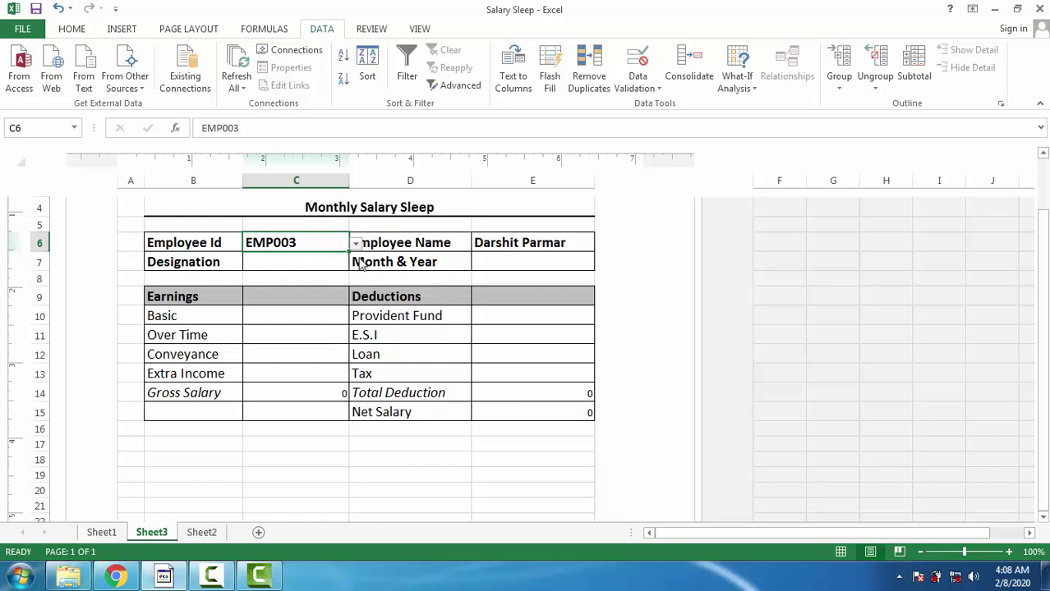
left_click(552, 248)
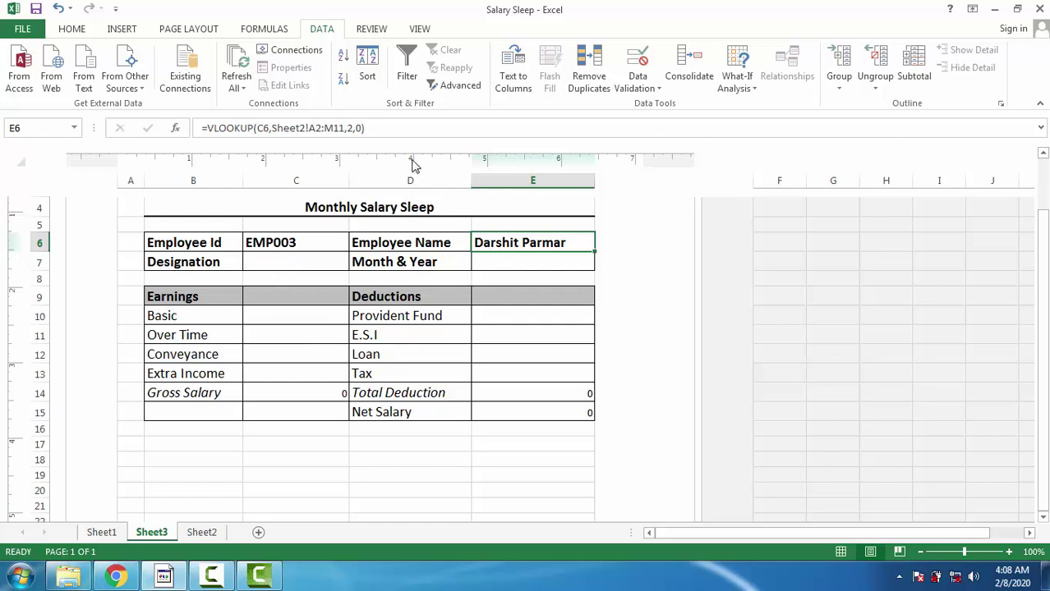
- Paste the Employee Name VLOOKUP formula into the Designation cell C7
left_click_drag(379, 130, 199, 131)
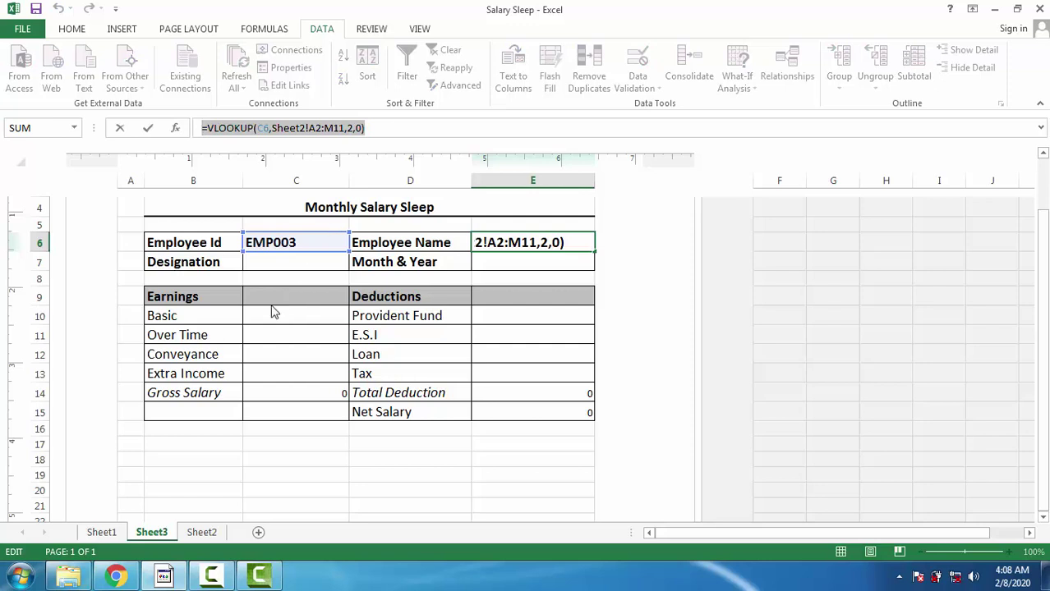
type("=")
left_click(275, 264)
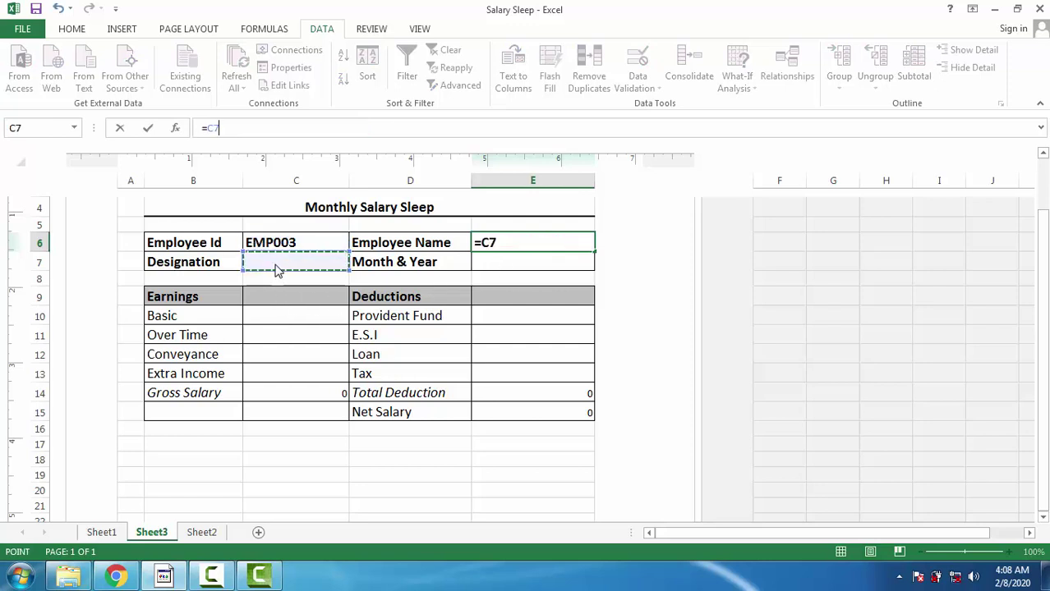
key("Escape")
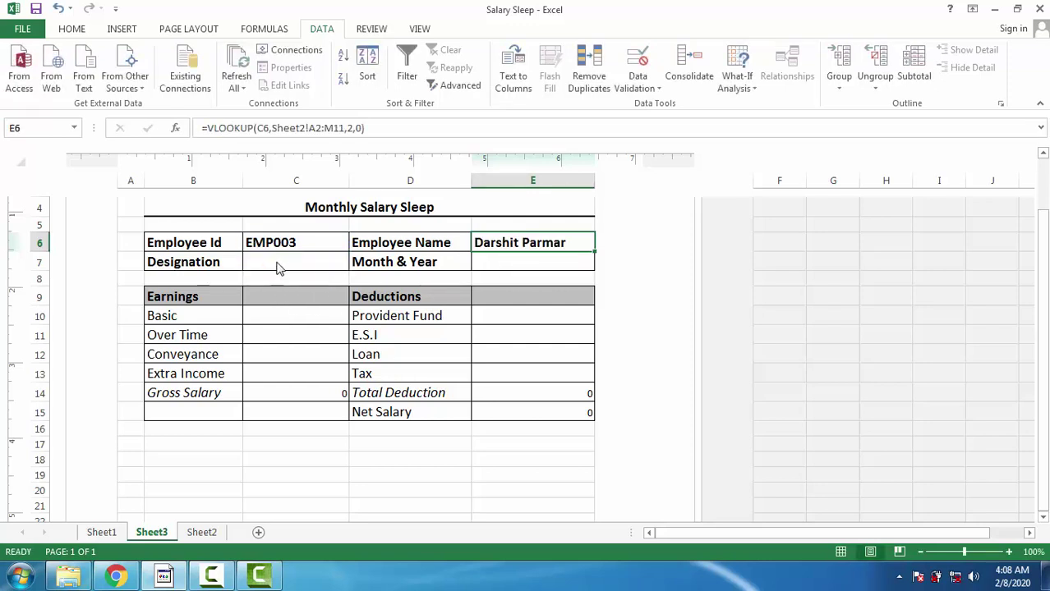
left_click(277, 265)
key("ctrl+v")
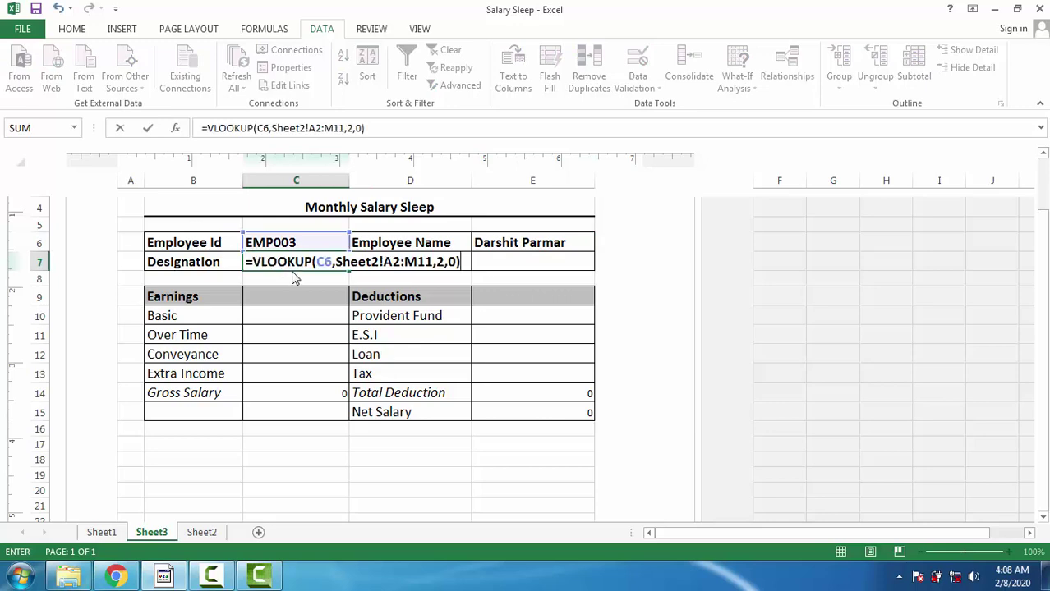
key("Return")
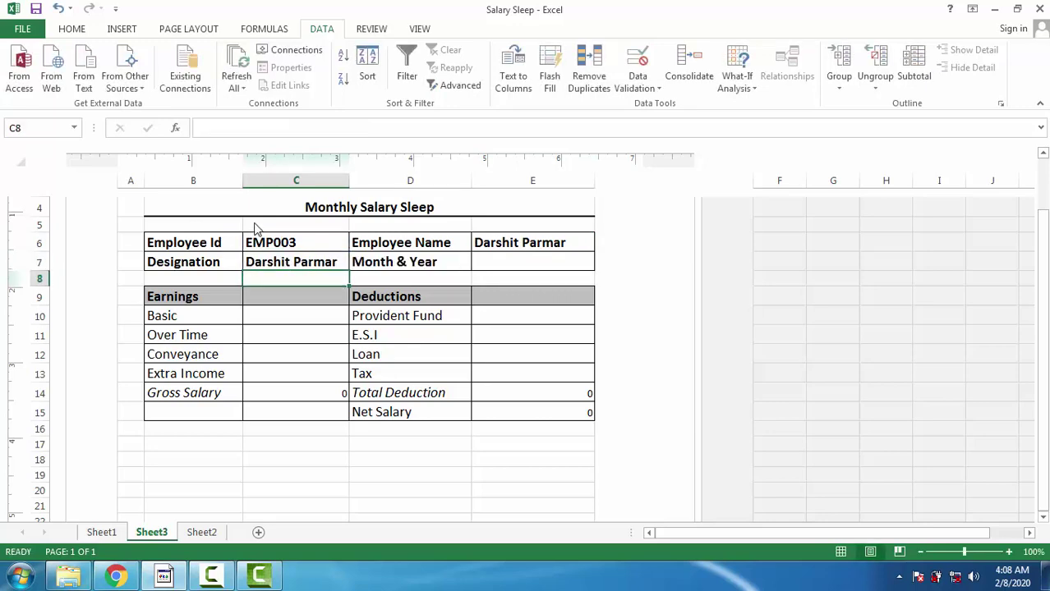
- Review the Employee and Designation column headers in the Sheet2 table
left_click(188, 533)
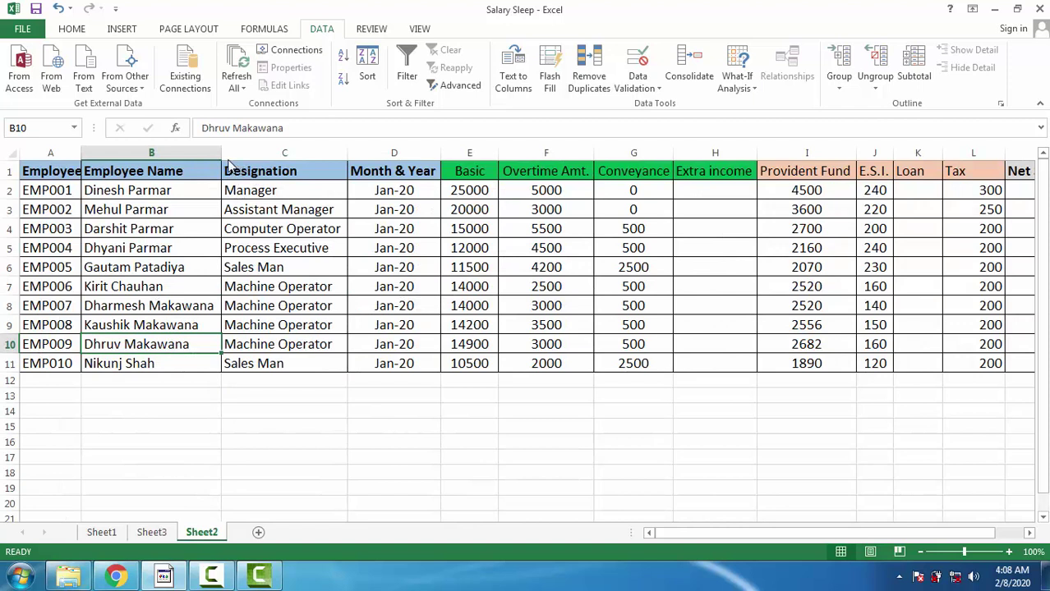
left_click_drag(219, 160, 312, 182)
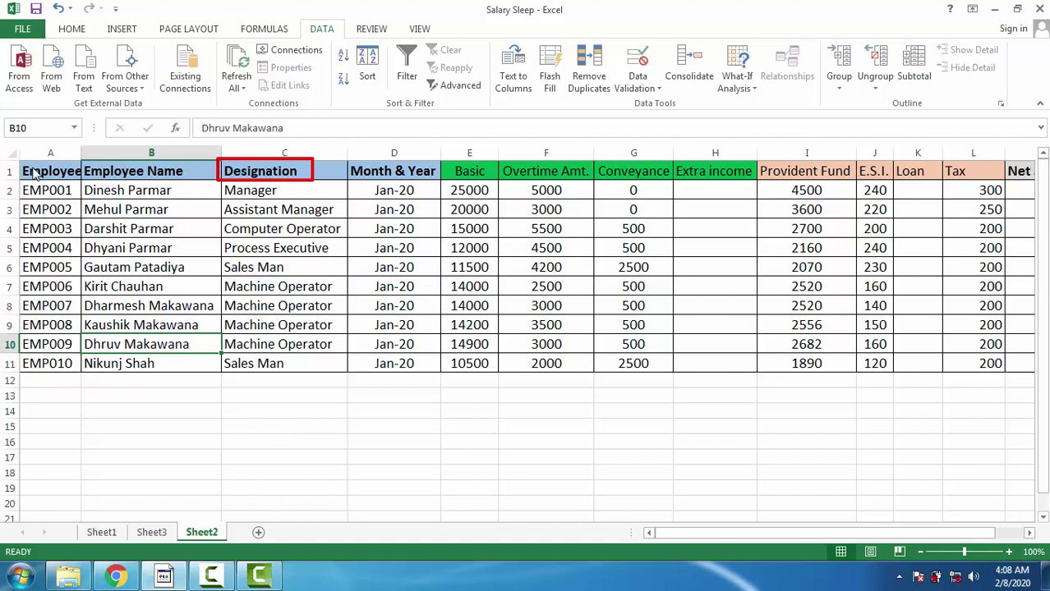
left_click_drag(24, 168, 148, 168)
mouse_move(233, 171)
left_mouse_down()
mouse_move(280, 171)
mouse_move(289, 183)
left_mouse_up()
key("Escape")
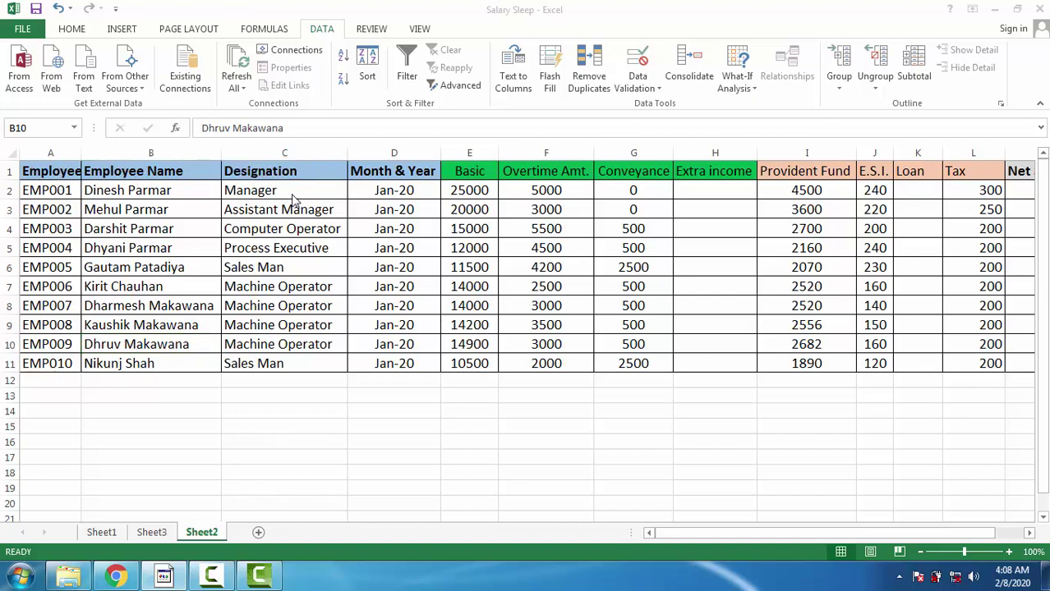
left_click(150, 532)
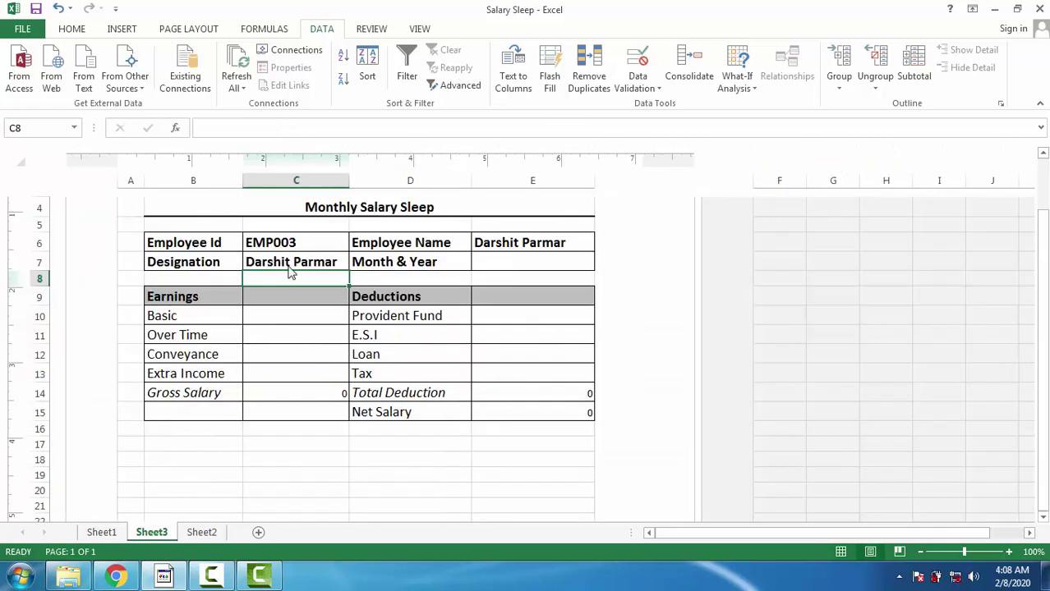
- Change C7's column index to 3 to show Computer Operator, and autofit column C
double_click(295, 265)
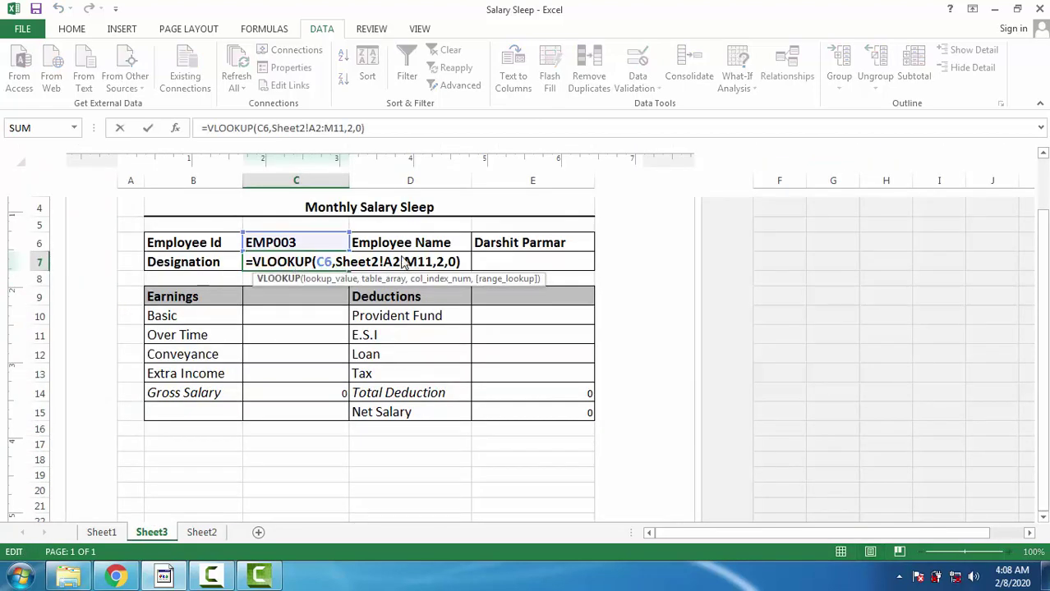
left_click(442, 264)
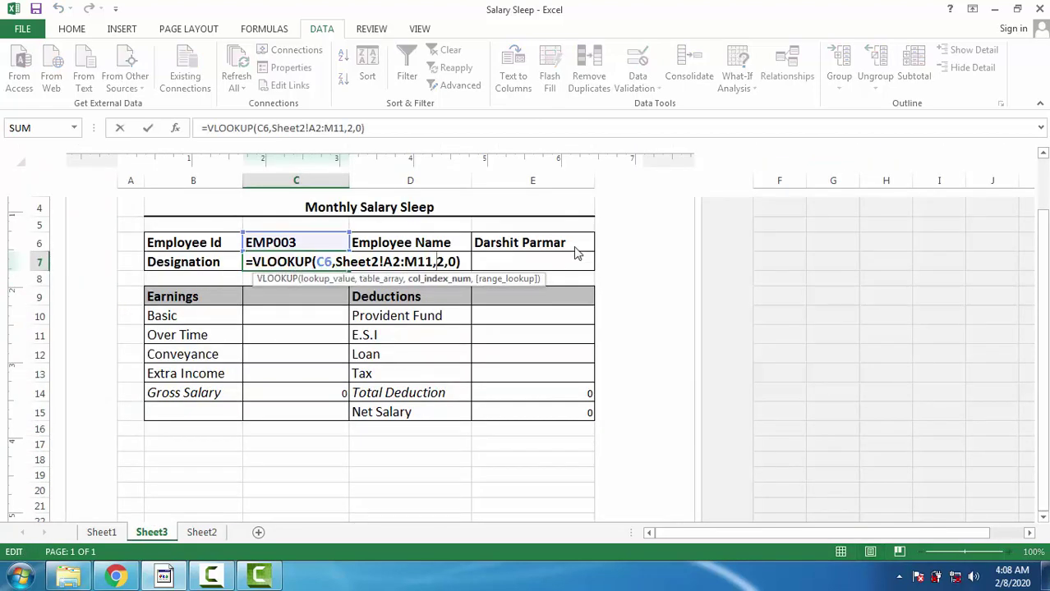
key("BackSpace")
type("3")
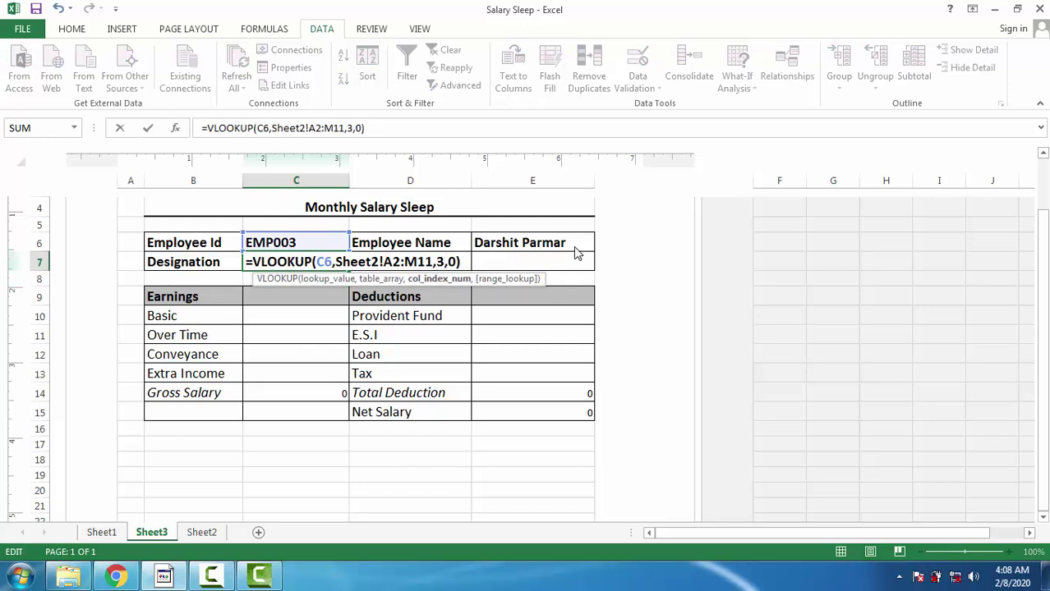
key("Return")
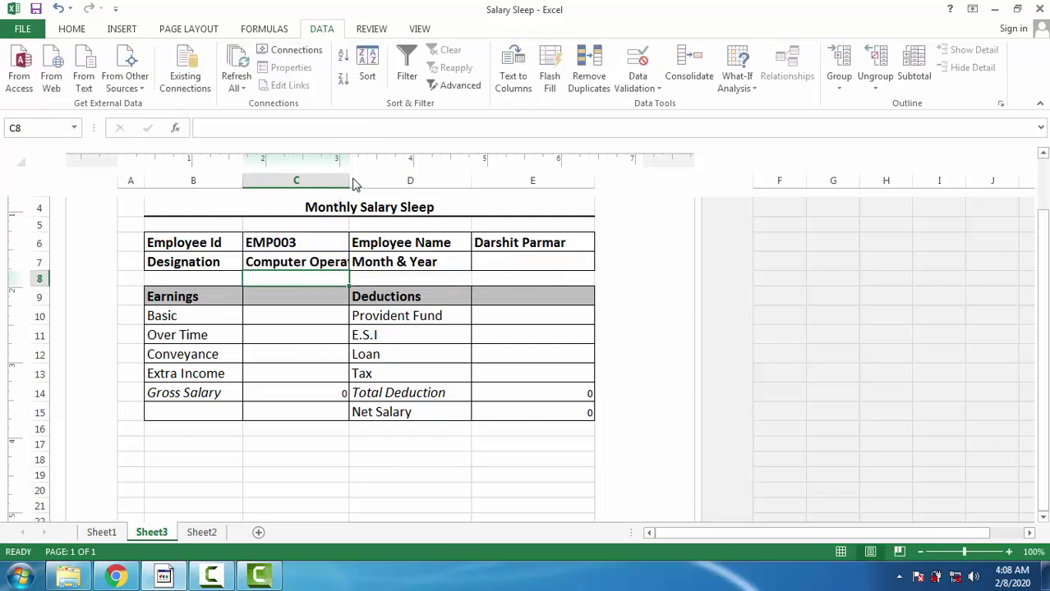
double_click(350, 180)
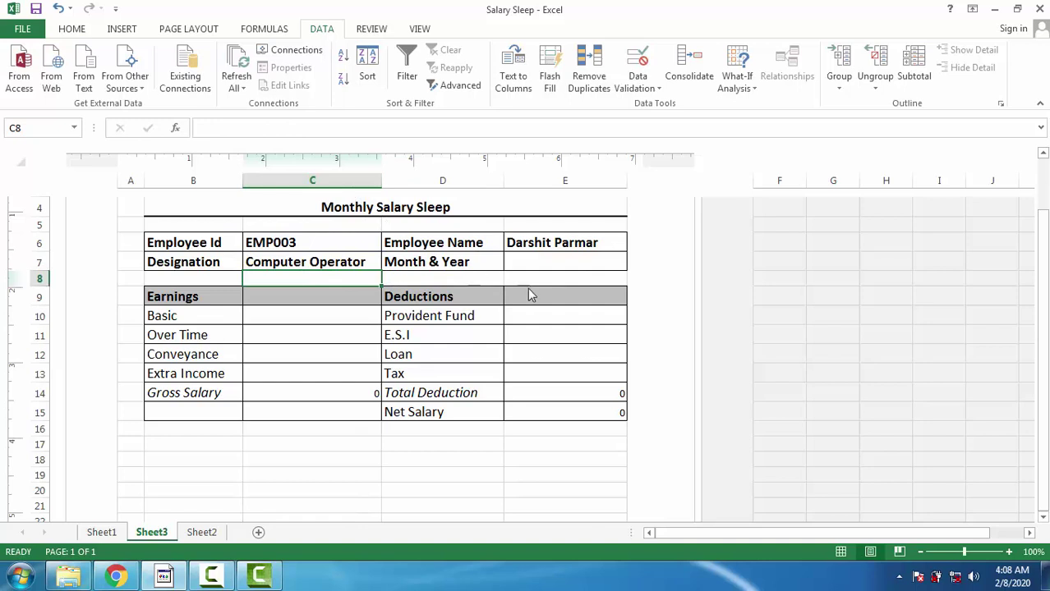
left_click(320, 270)
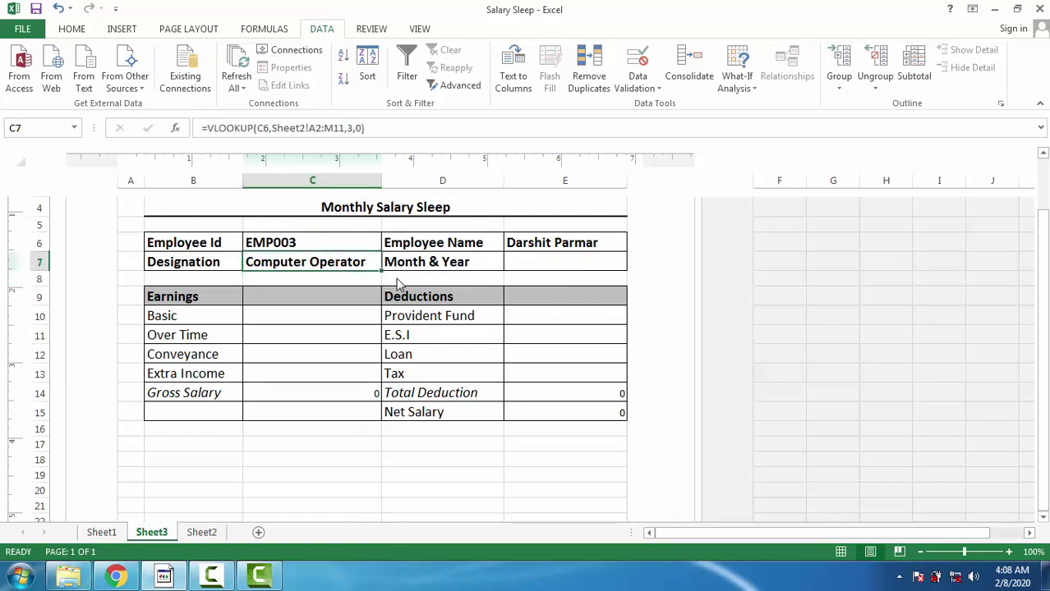
- Paste the VLOOKUP into E7 and find the Month & Year column on Sheet2
left_click(556, 267)
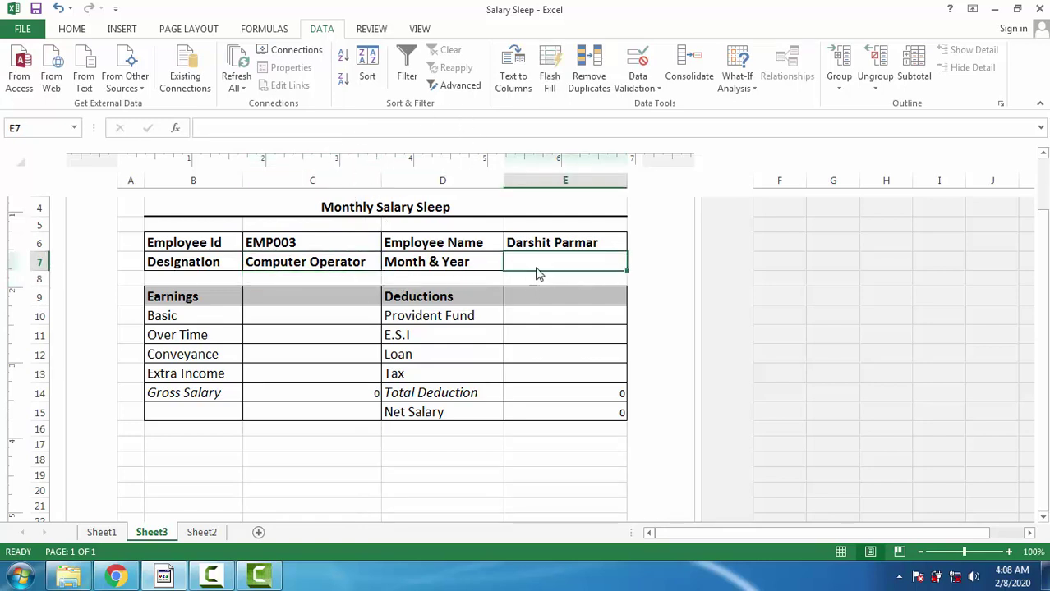
key("ctrl+v")
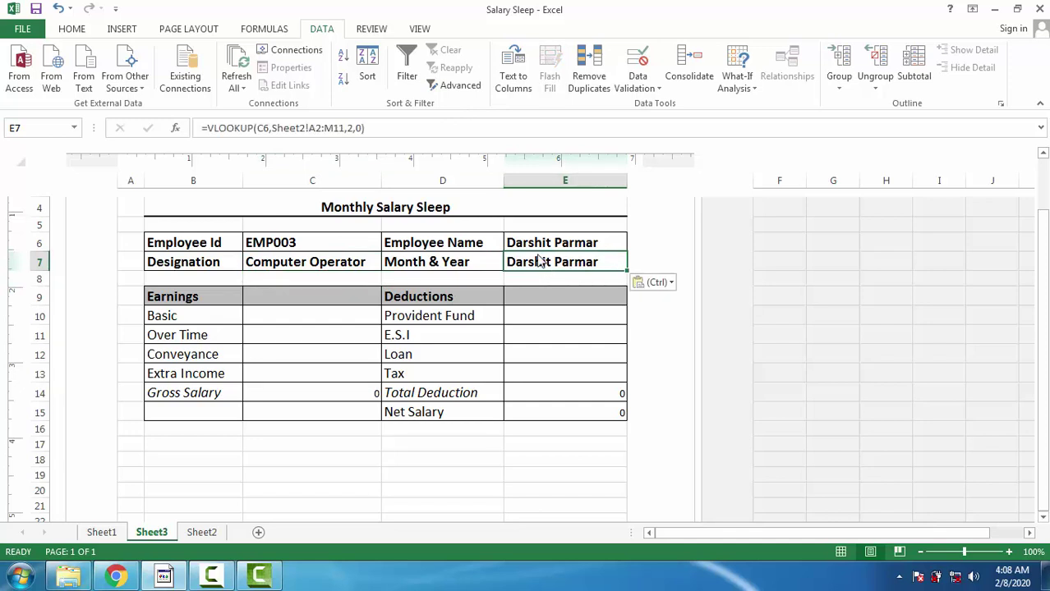
left_click(323, 129)
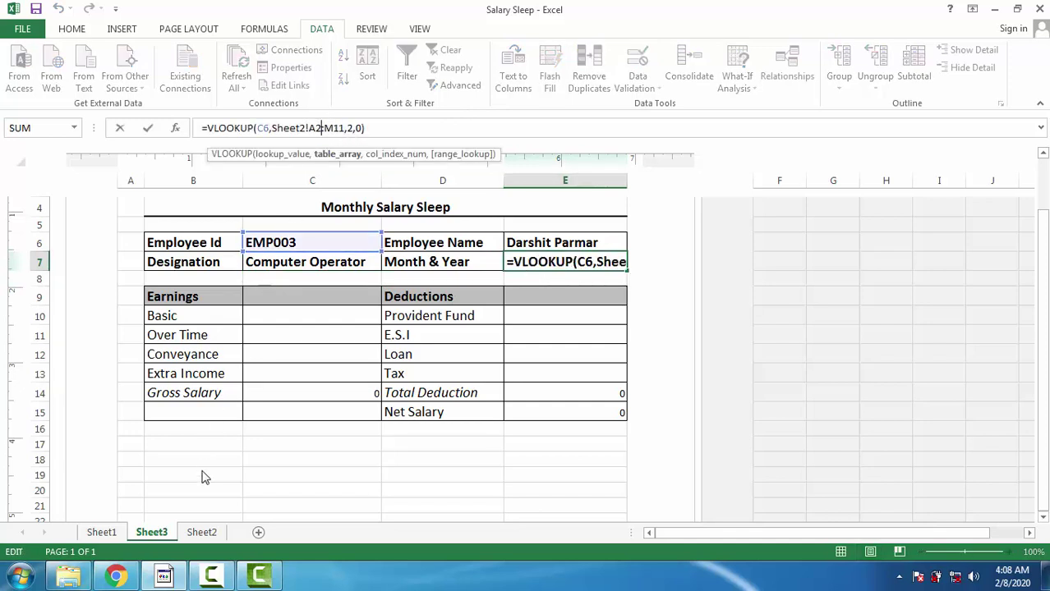
key("Return")
left_click(199, 533)
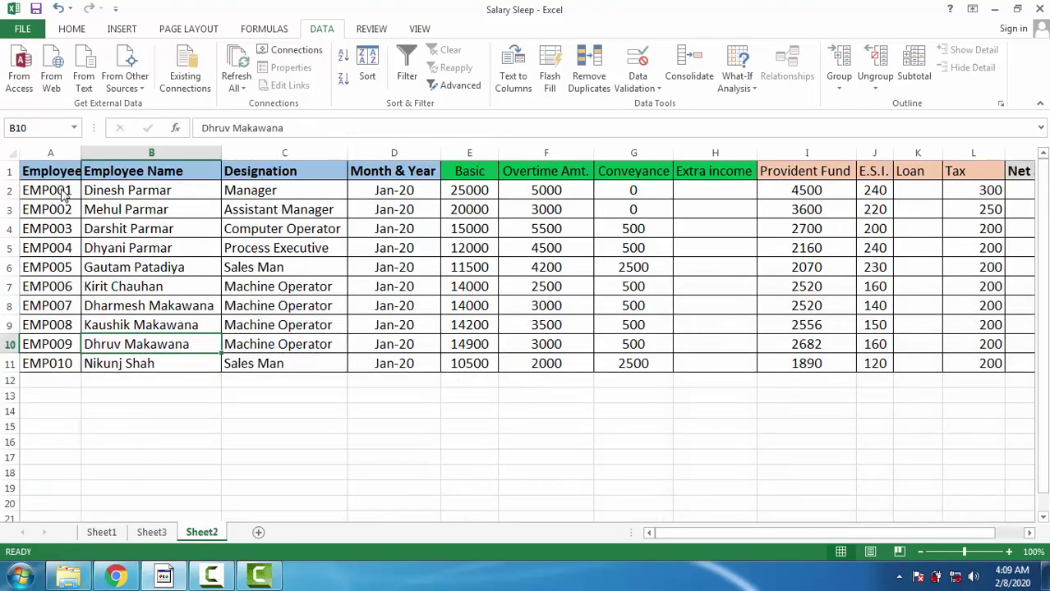
left_click(273, 197)
left_click(387, 192)
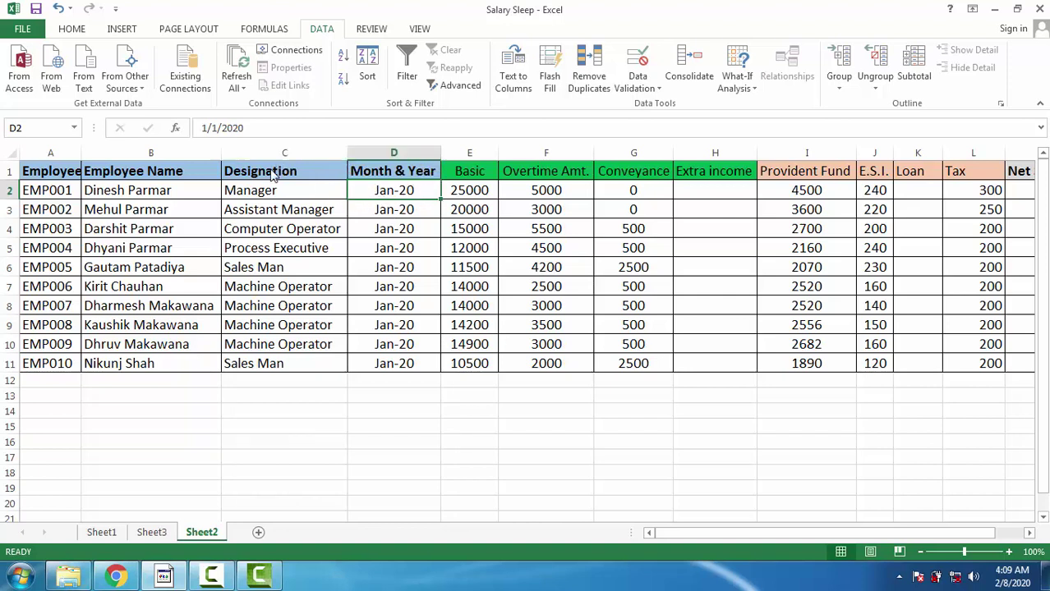
left_click(153, 533)
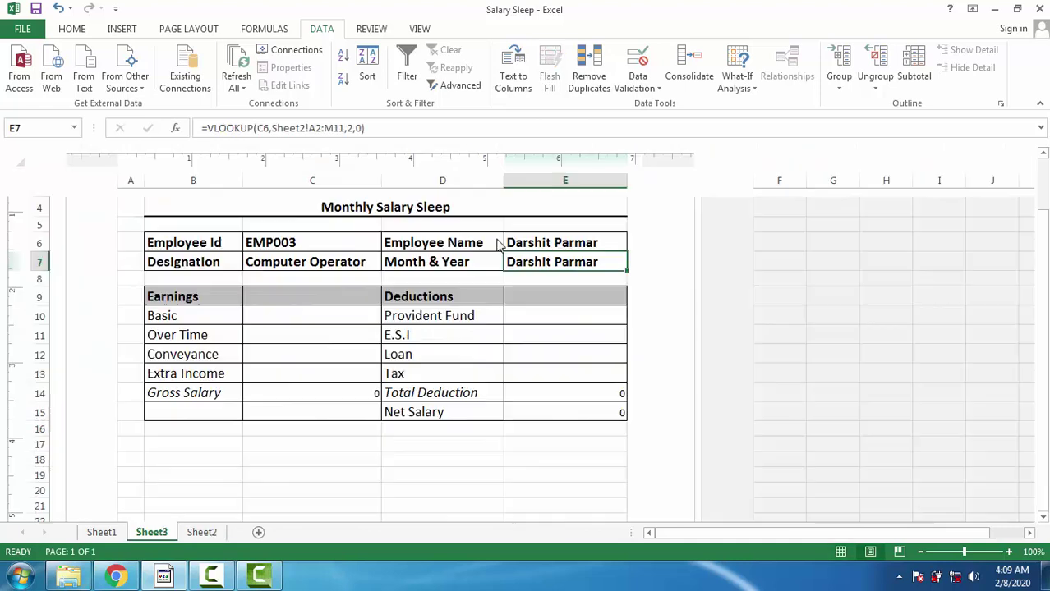
- Change E7's column index to 4 so Month & Year shows Jan-20
double_click(546, 265)
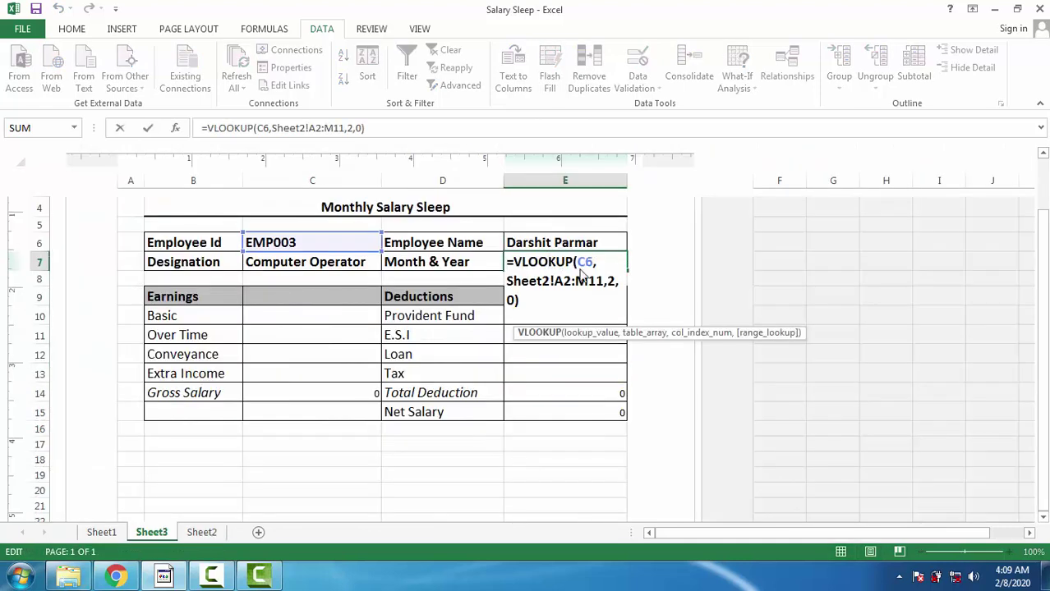
left_click(350, 130)
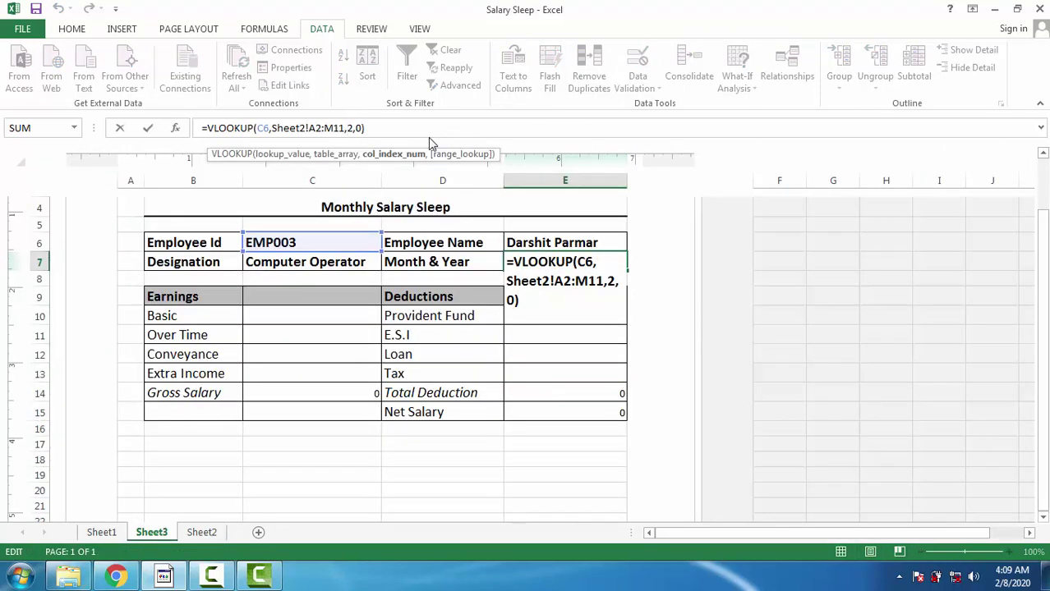
key("BackSpace")
type("4")
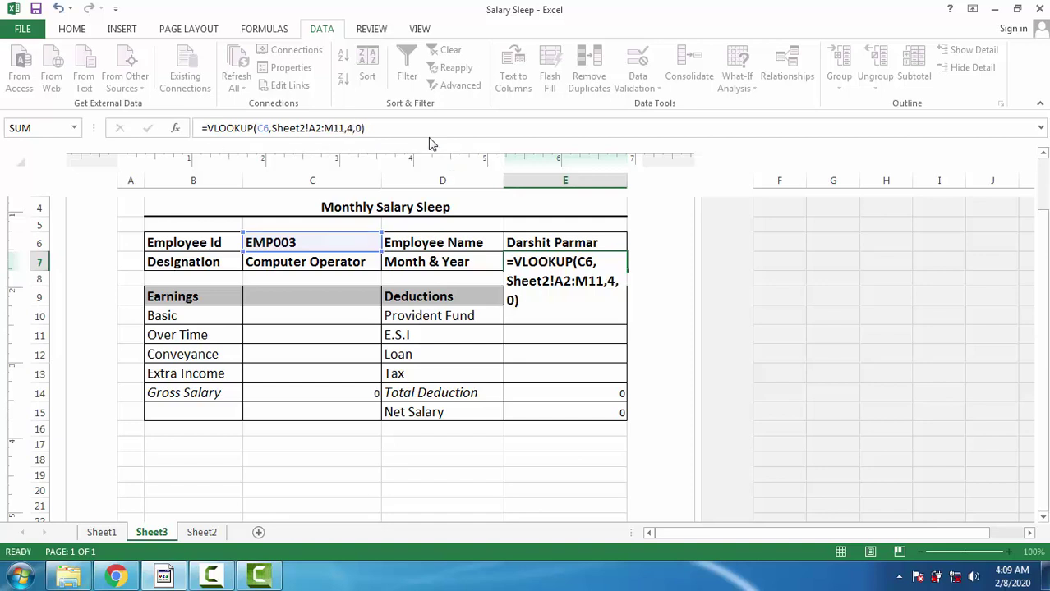
key("Return")
left_click(600, 261)
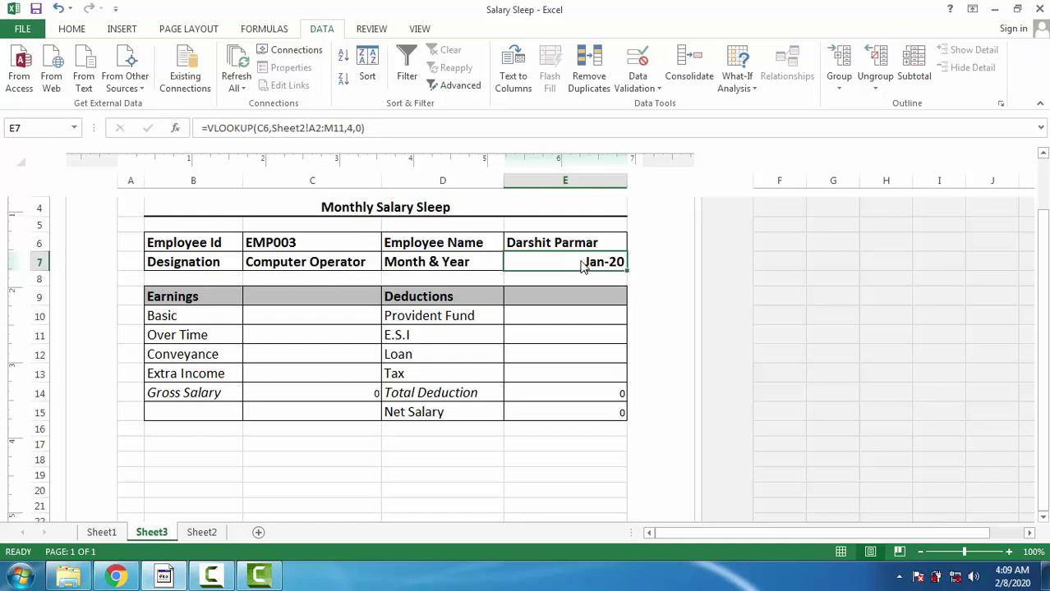
- Format E7 with the Mar-12 date type so it reads Jan-20
right_click(578, 263)
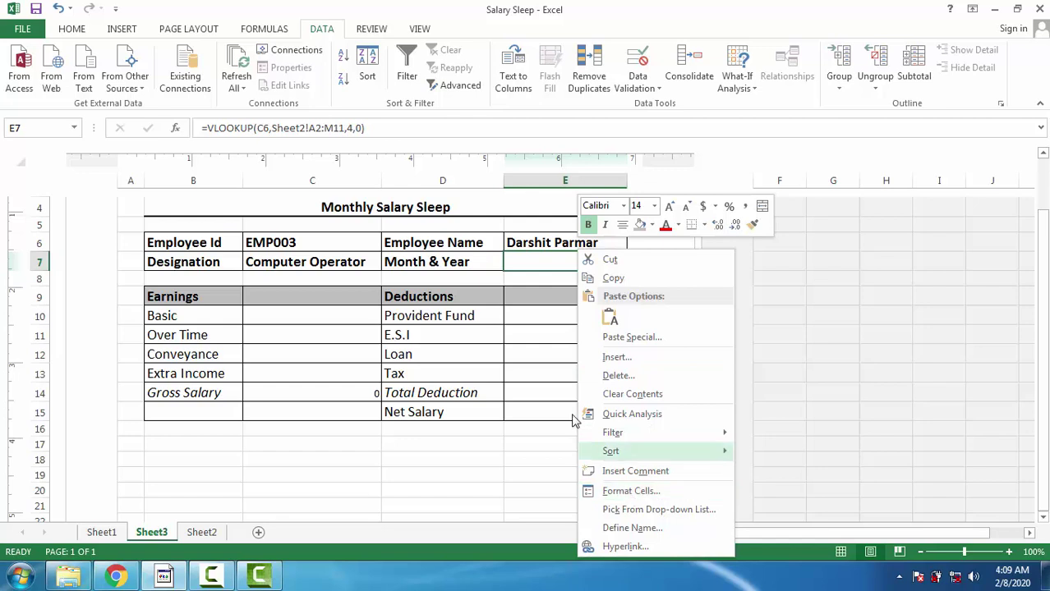
key("Escape")
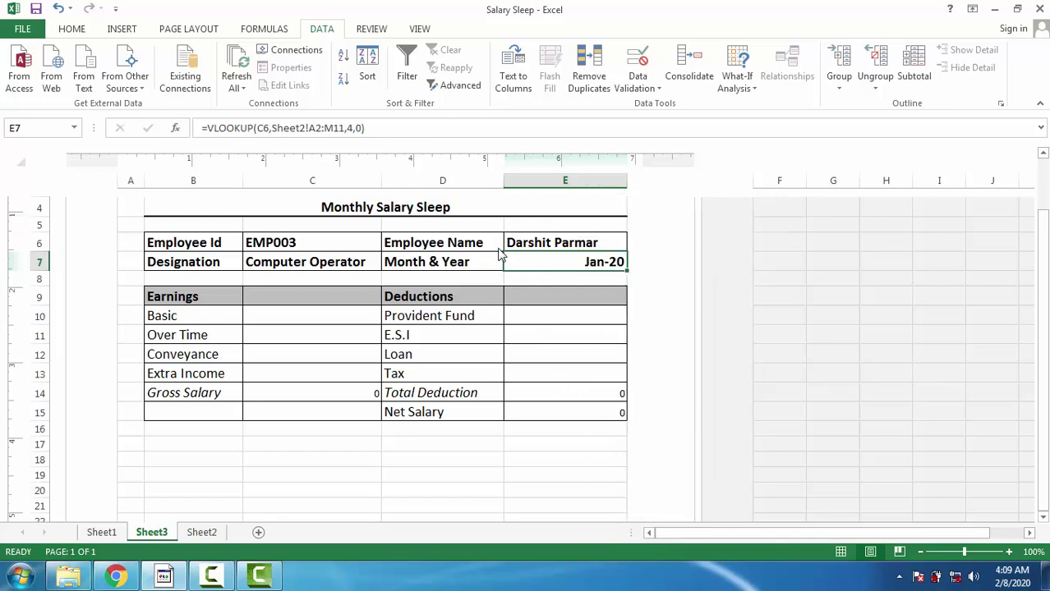
right_click(578, 264)
left_click(616, 496)
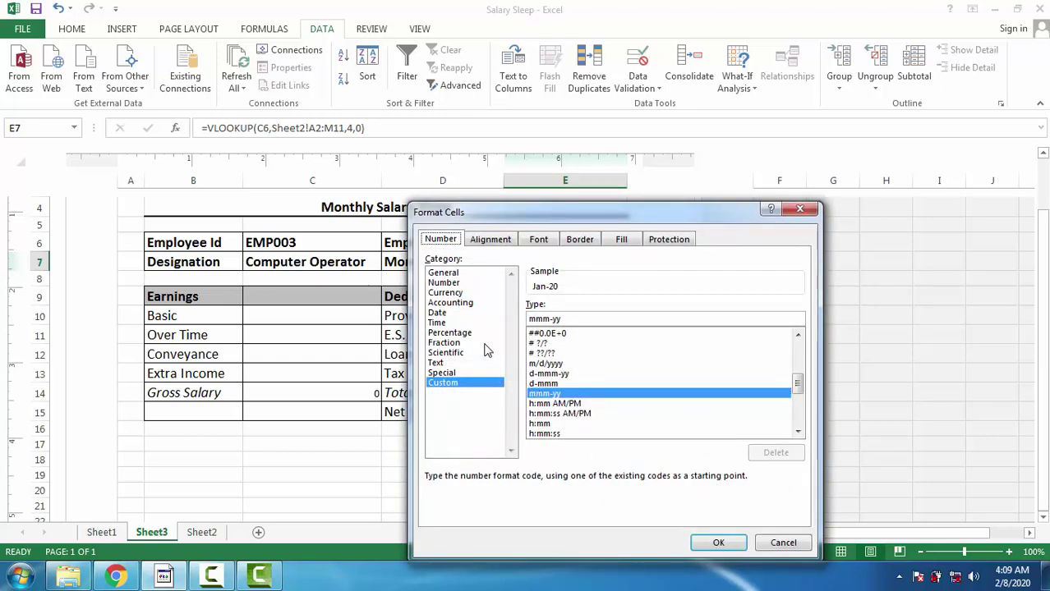
left_click(438, 313)
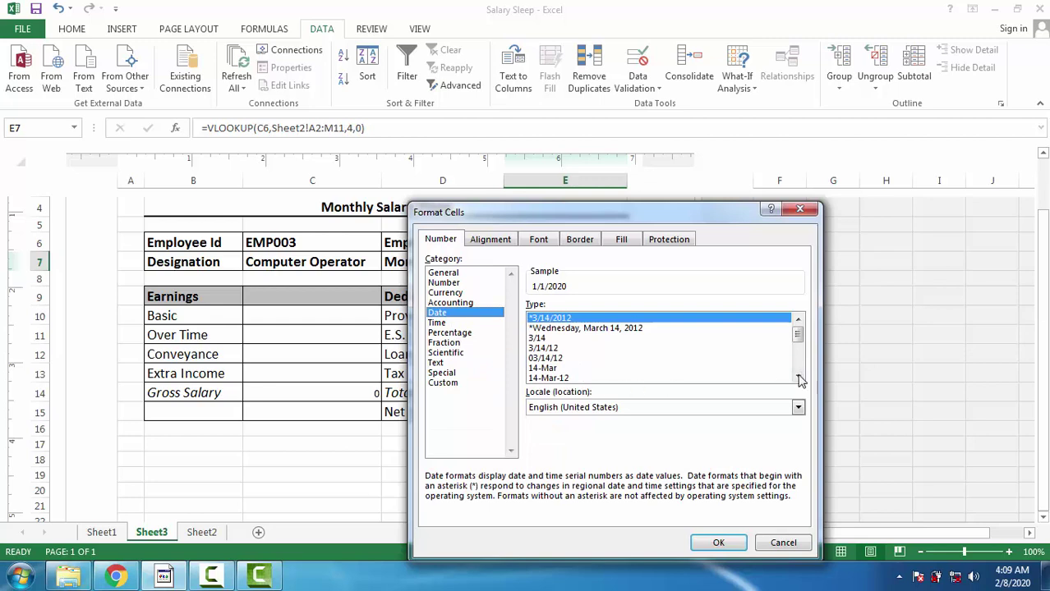
left_click_drag(799, 379, 799, 377)
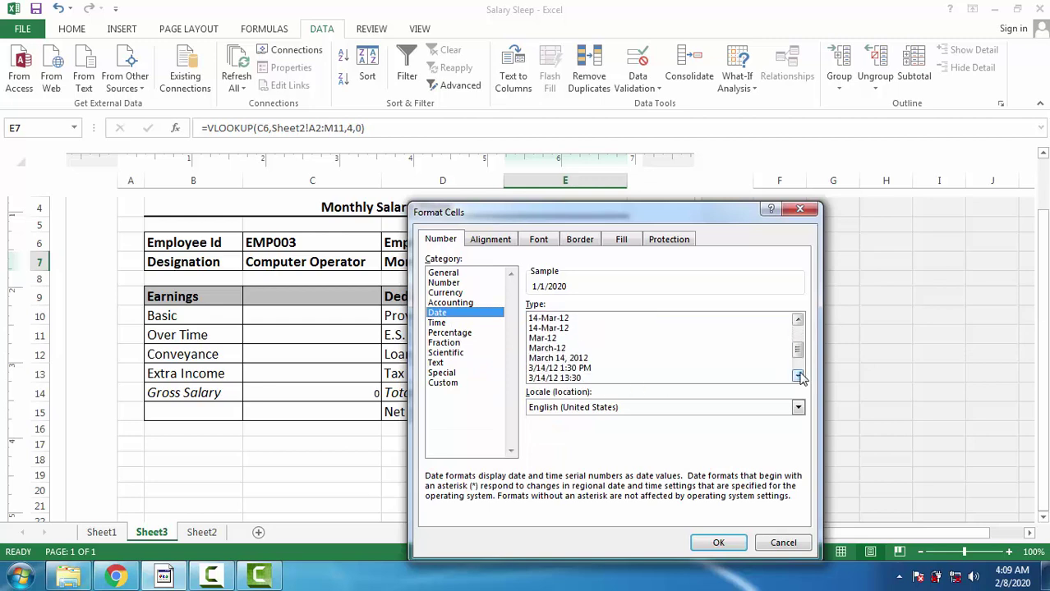
left_click(544, 338)
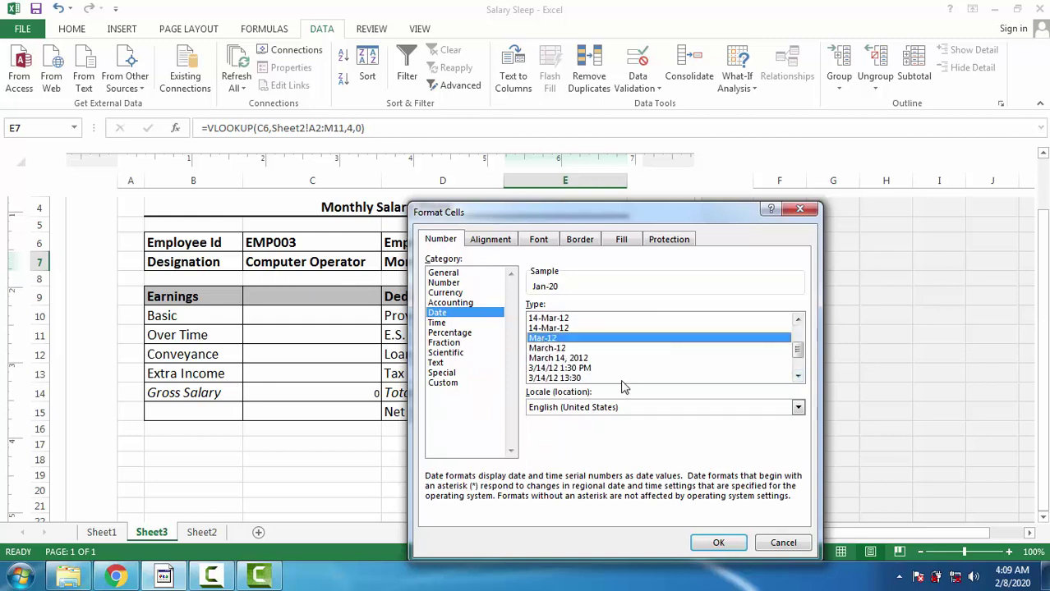
left_click(718, 543)
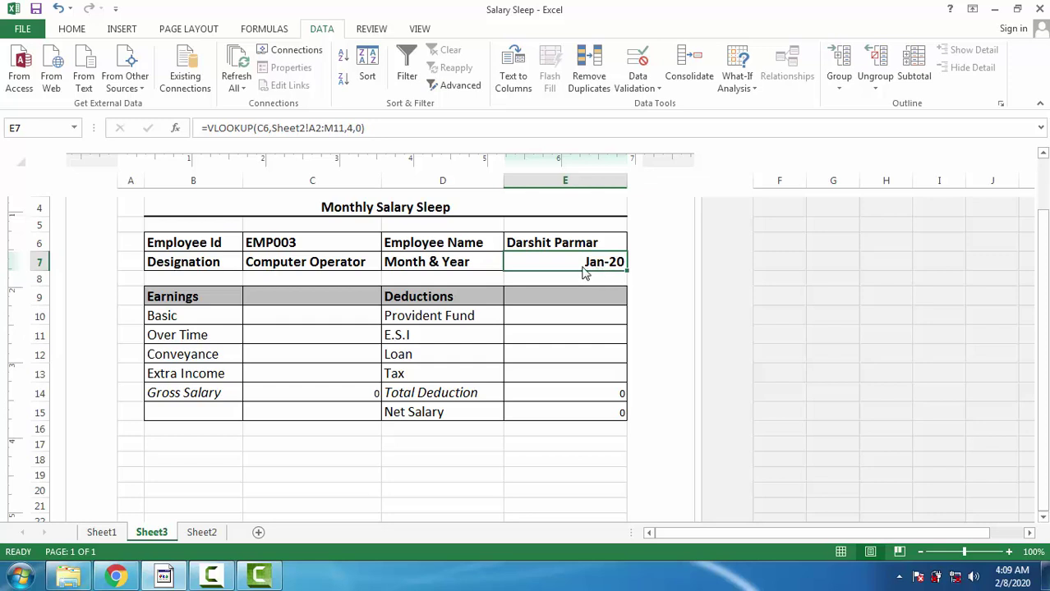
- Select EMP007 from the Employee Id dropdown in C6
left_click(368, 252)
left_click(387, 244)
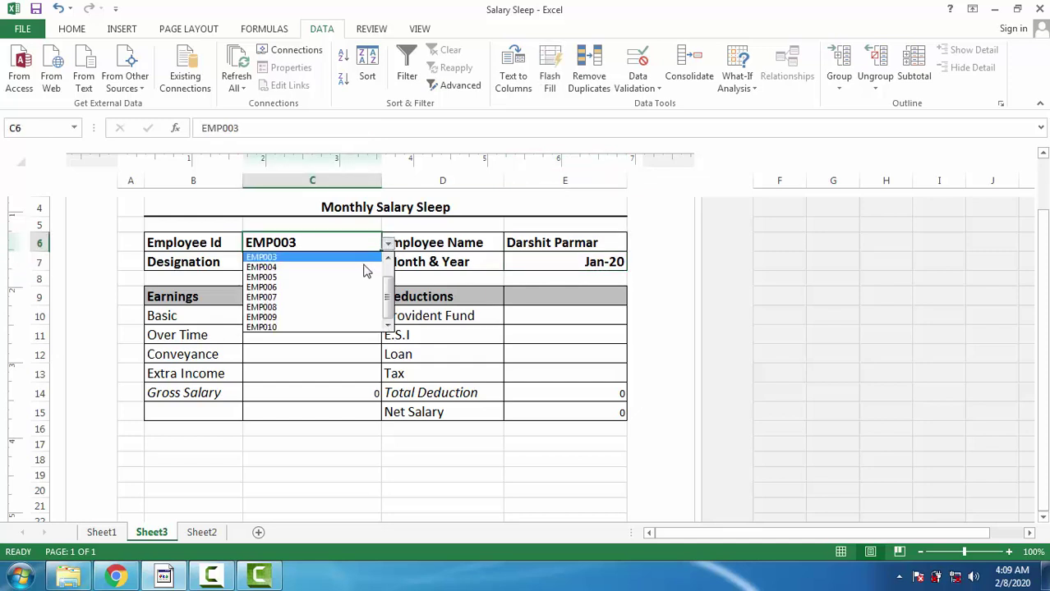
left_click(320, 296)
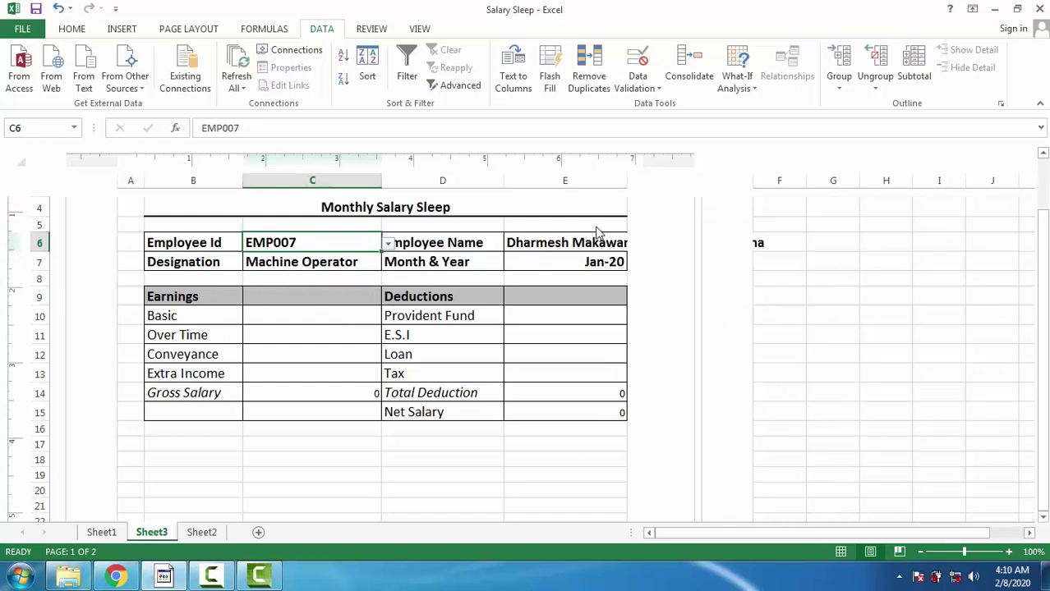
- Narrow column C slightly and widen column E so the full name fits
left_click_drag(627, 184, 666, 197)
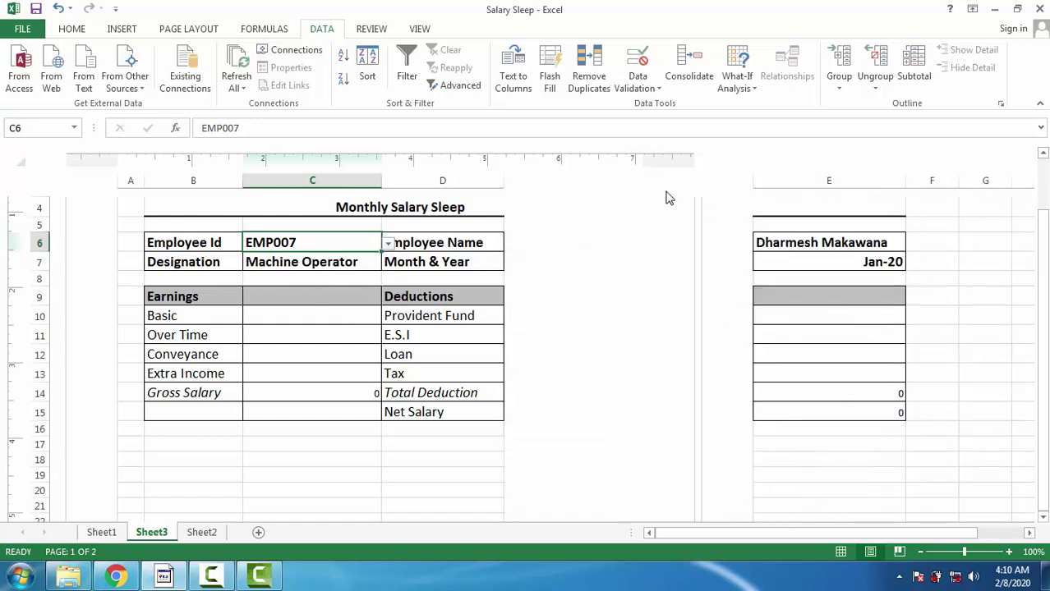
key("ctrl+z")
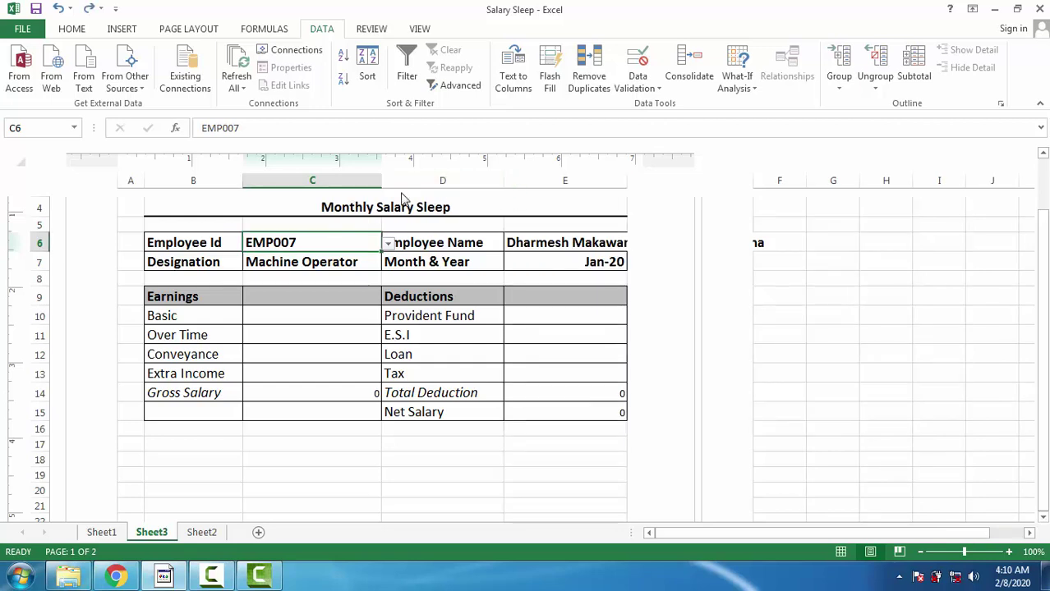
left_click_drag(382, 183, 364, 184)
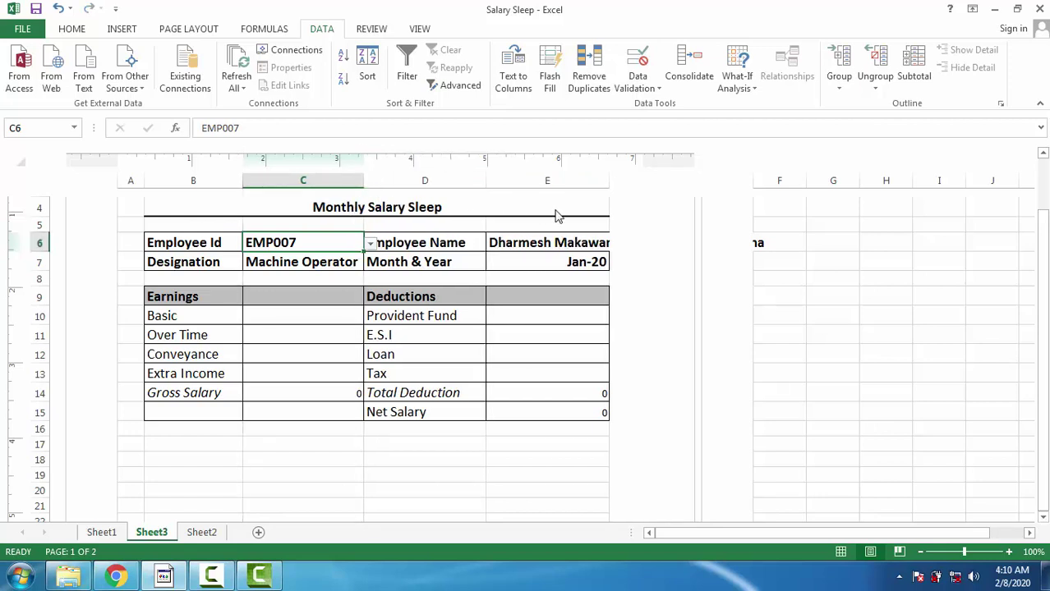
left_click_drag(611, 181, 624, 182)
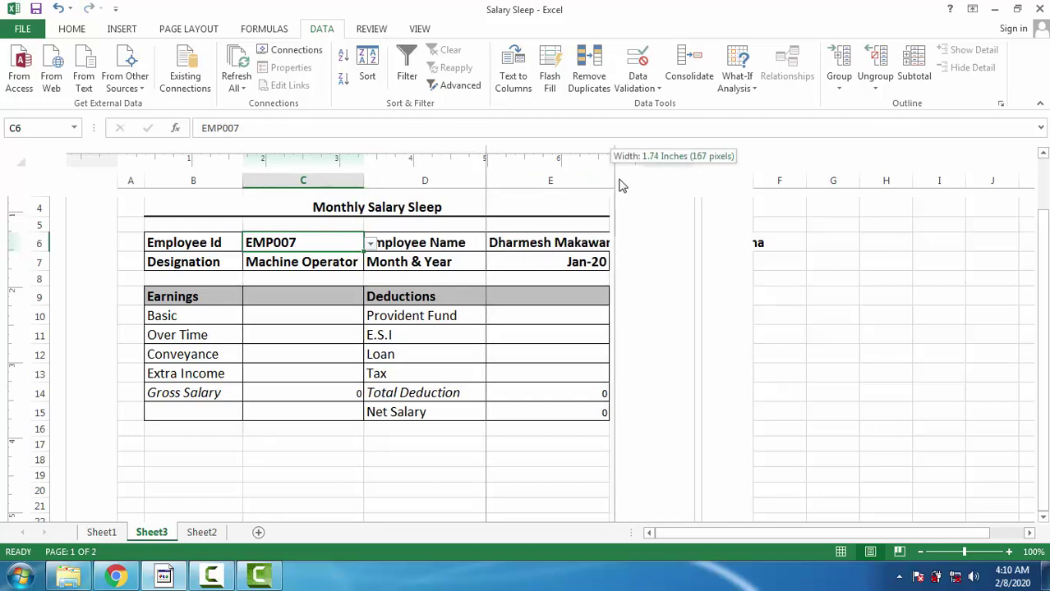
left_click(565, 318)
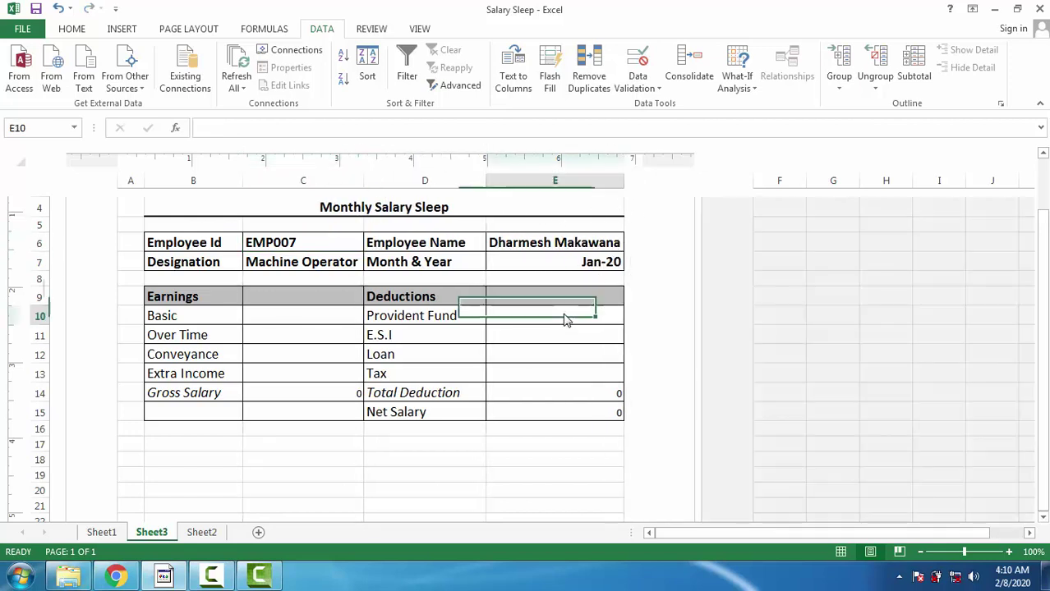
left_click(520, 251)
left_click(303, 270)
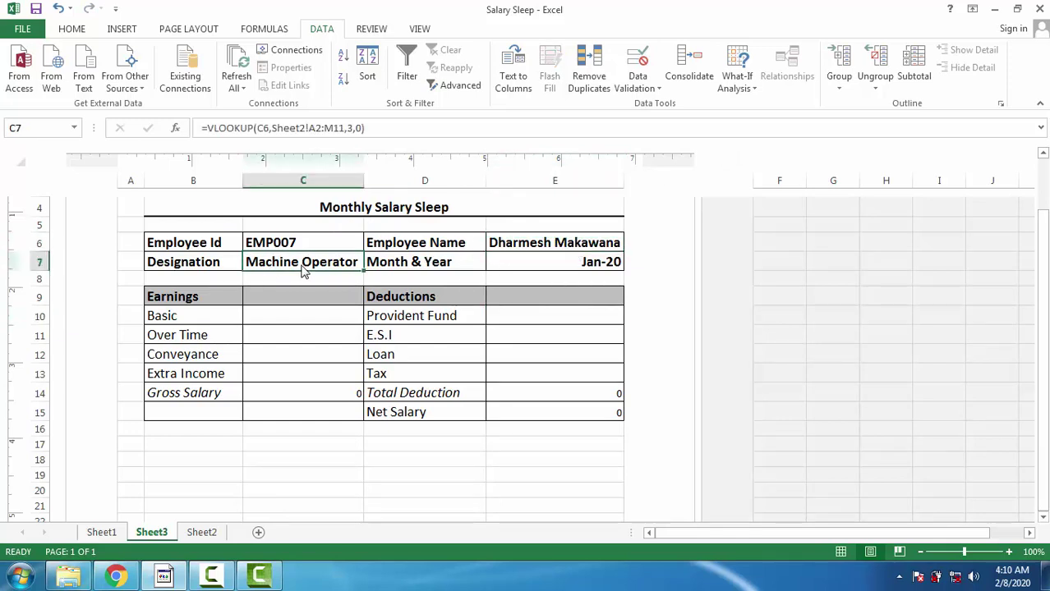
left_click(561, 267)
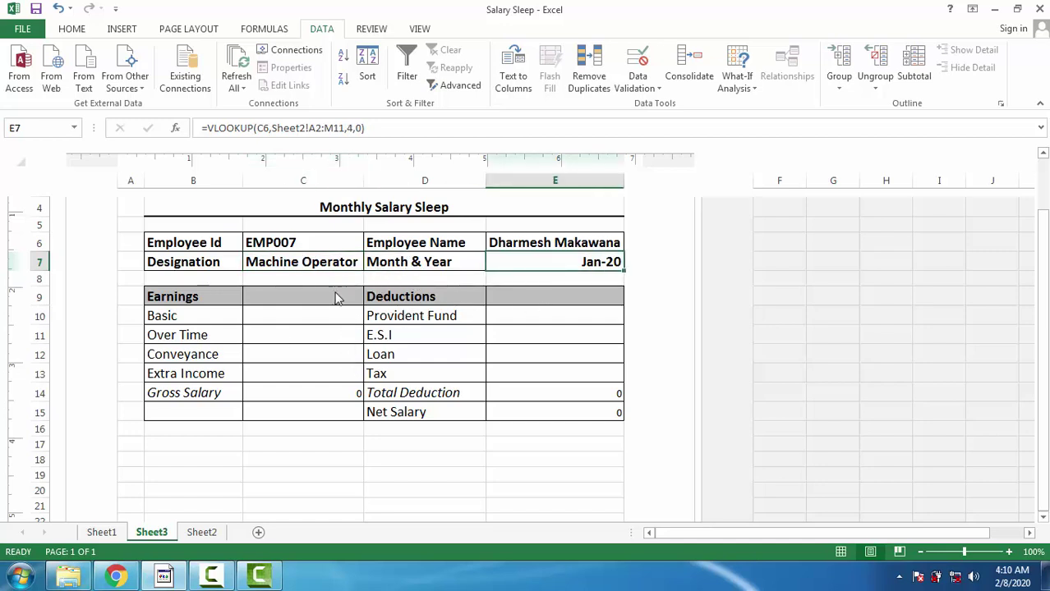
left_click(300, 322)
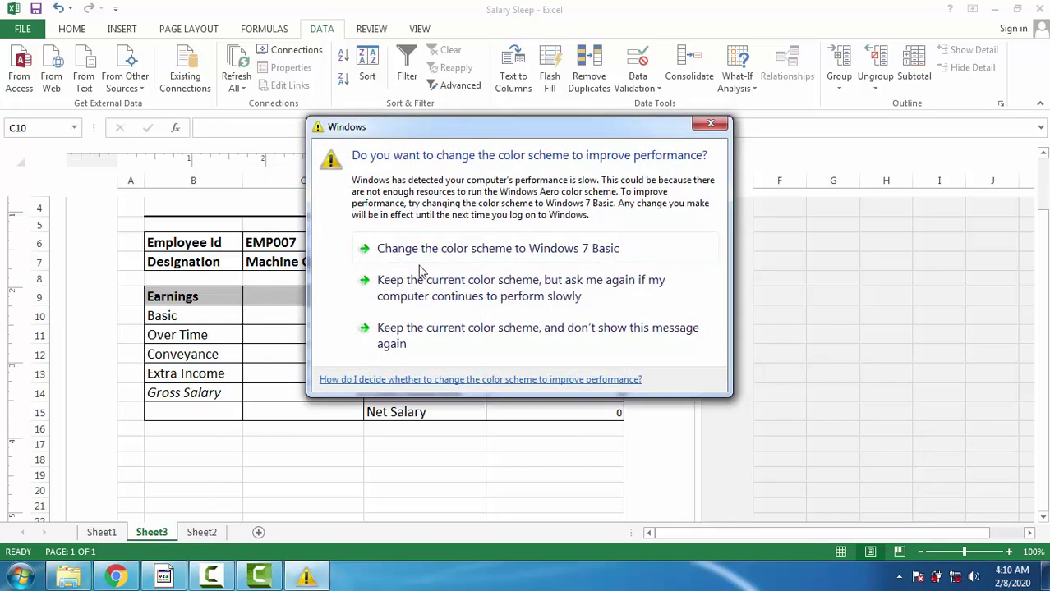
left_click(386, 289)
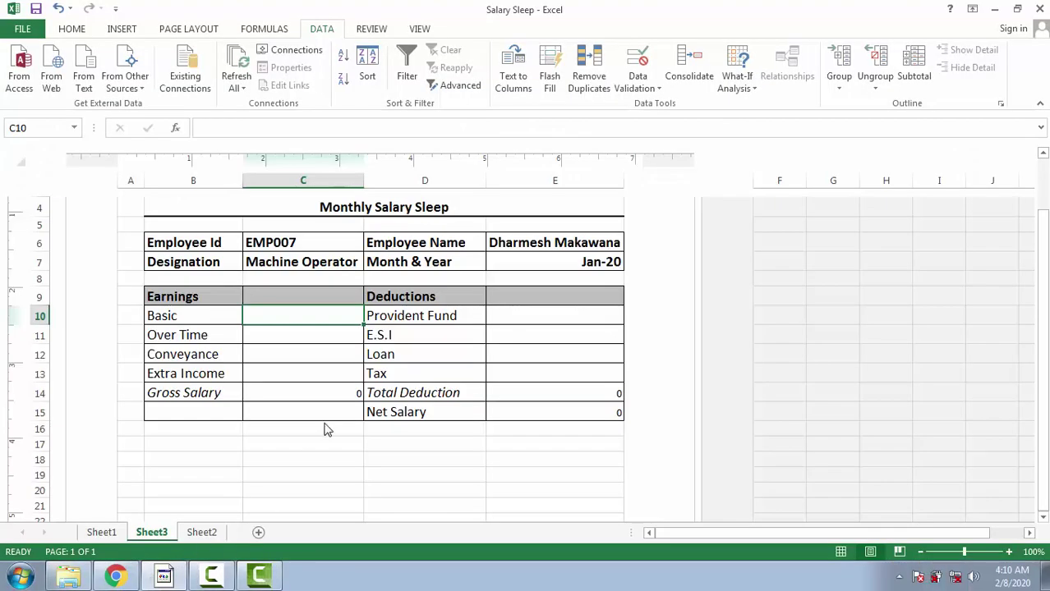
left_click(201, 532)
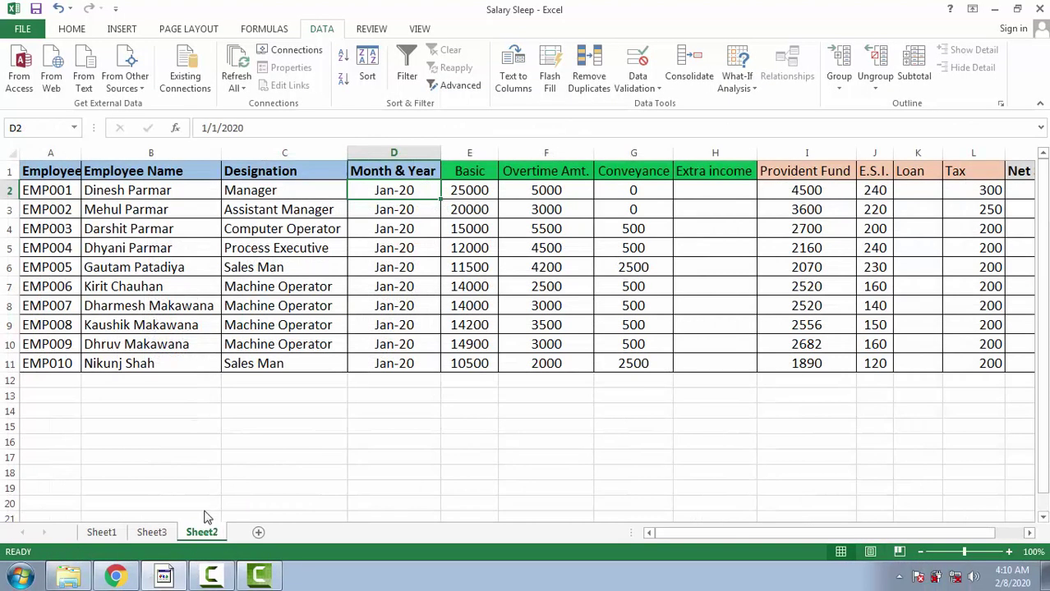
left_click(155, 532)
left_click(202, 534)
left_click_drag(41, 172, 188, 178)
mouse_move(264, 166)
left_mouse_down()
mouse_move(475, 186)
mouse_move(557, 177)
left_mouse_up()
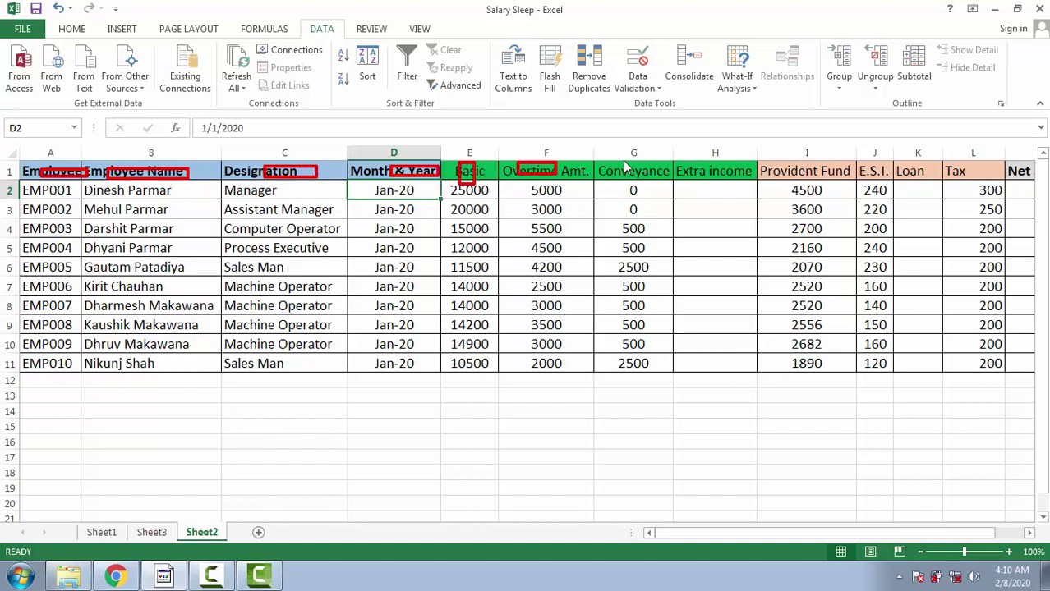
mouse_move(626, 165)
left_mouse_down()
mouse_move(653, 180)
mouse_move(764, 181)
left_mouse_up()
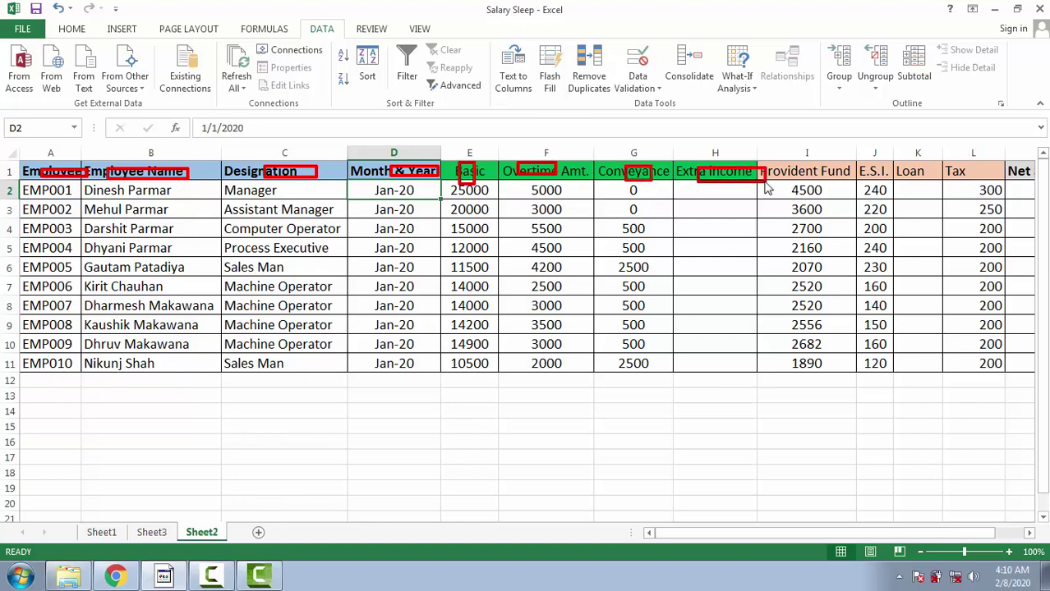
key("Escape")
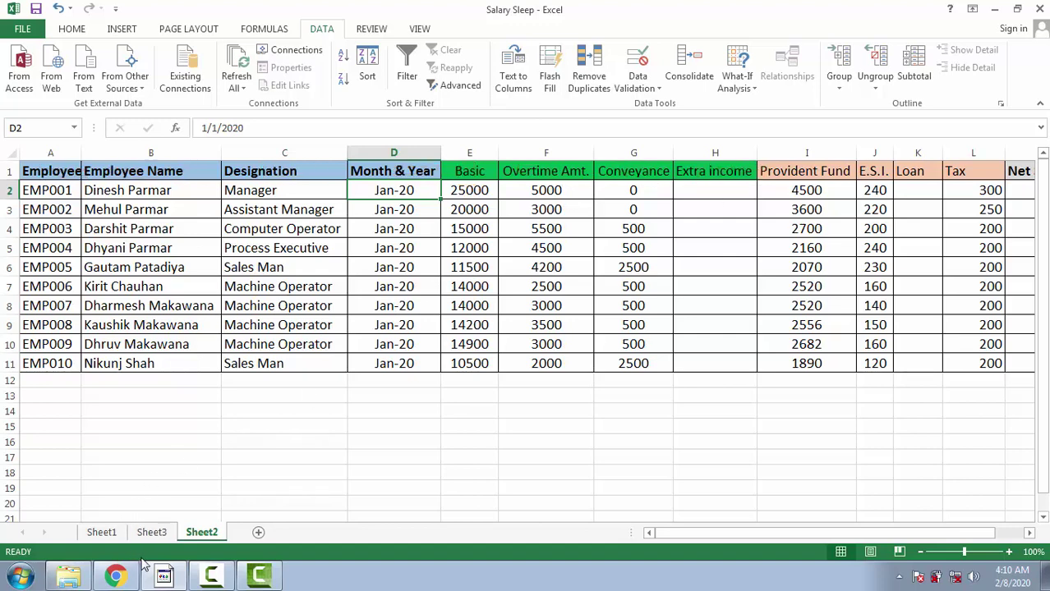
left_click(152, 533)
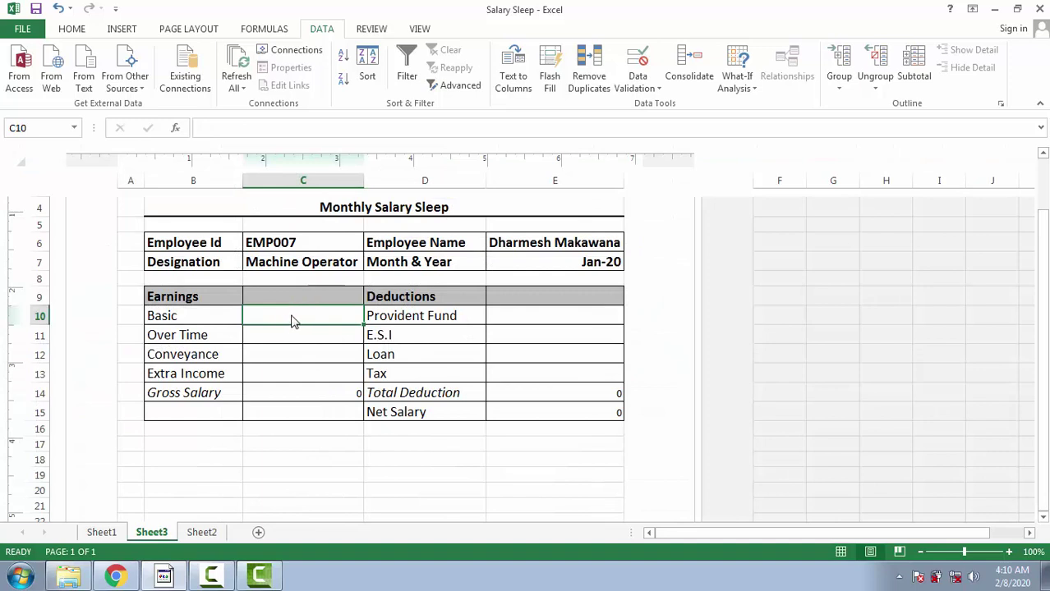
- Enter VLOOKUP formulas for Basic (14000) and Over Time (column 6, 3000)
type("=VLOOKUP(C6,Sheet2!A2:M11,2,0)")
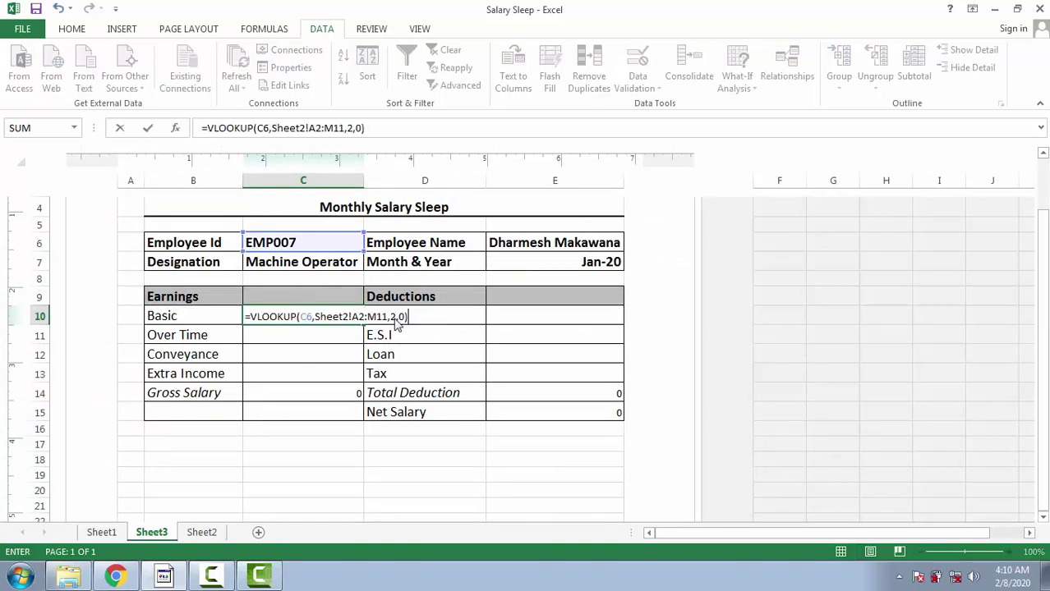
left_click(393, 318)
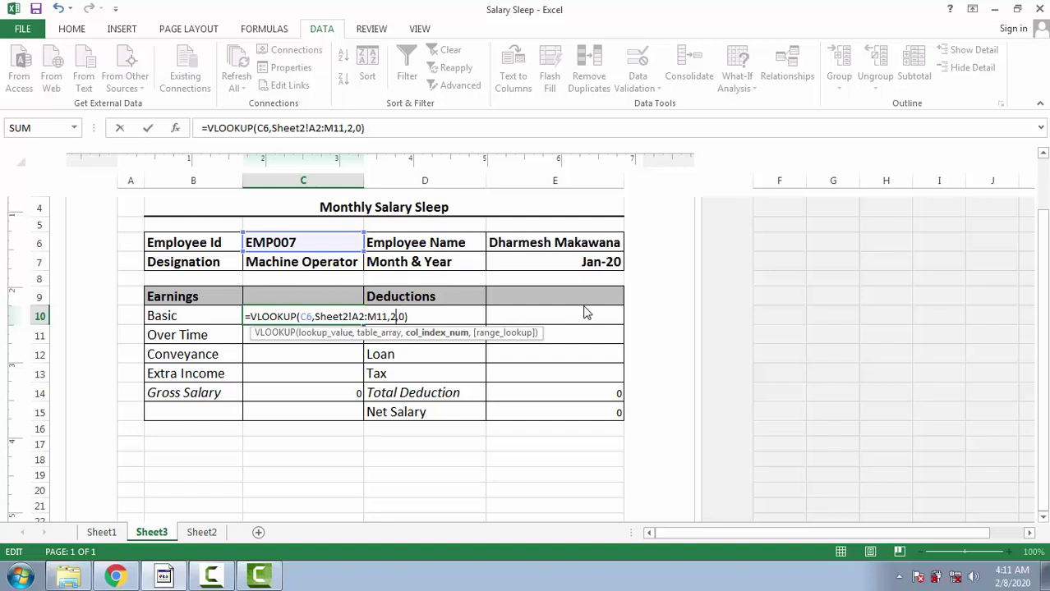
type("5")
key("Return")
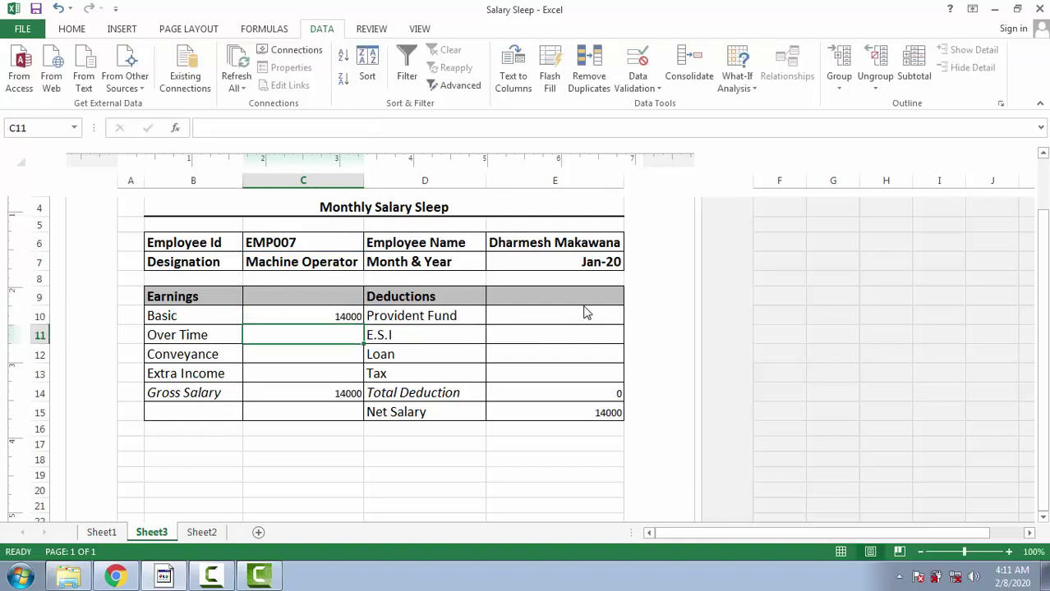
type("=")
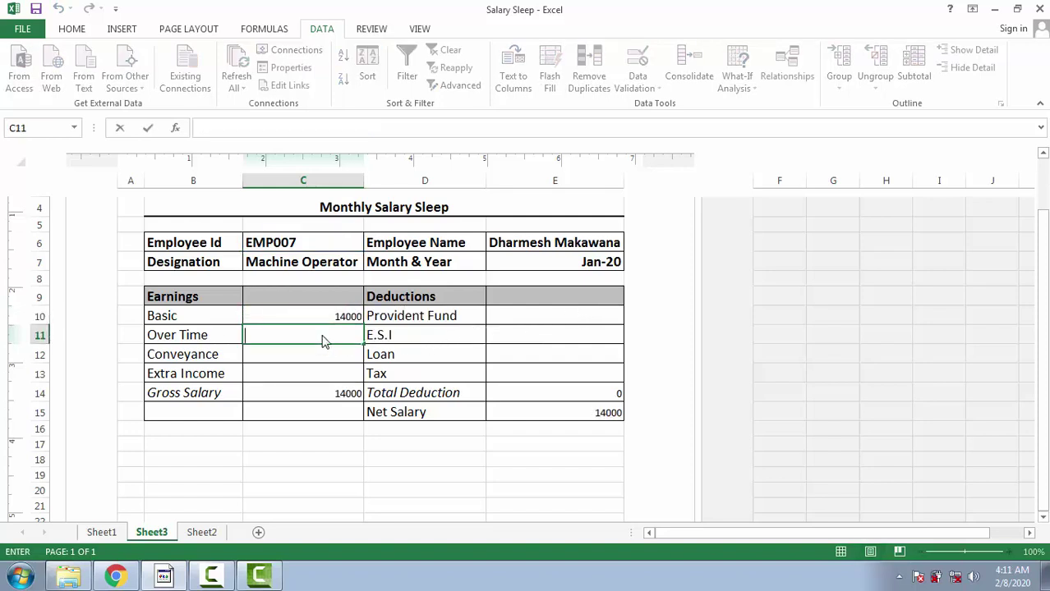
type("=VLOOKUP(C6,Sheet2!A2:M11,2,0)")
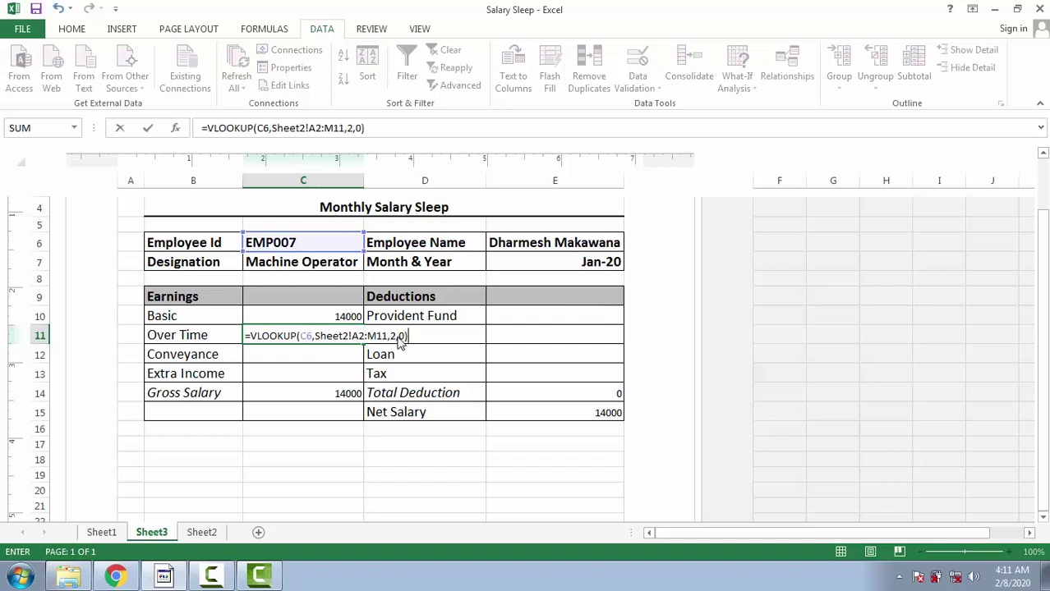
left_click(399, 338)
key("BackSpace")
type("6")
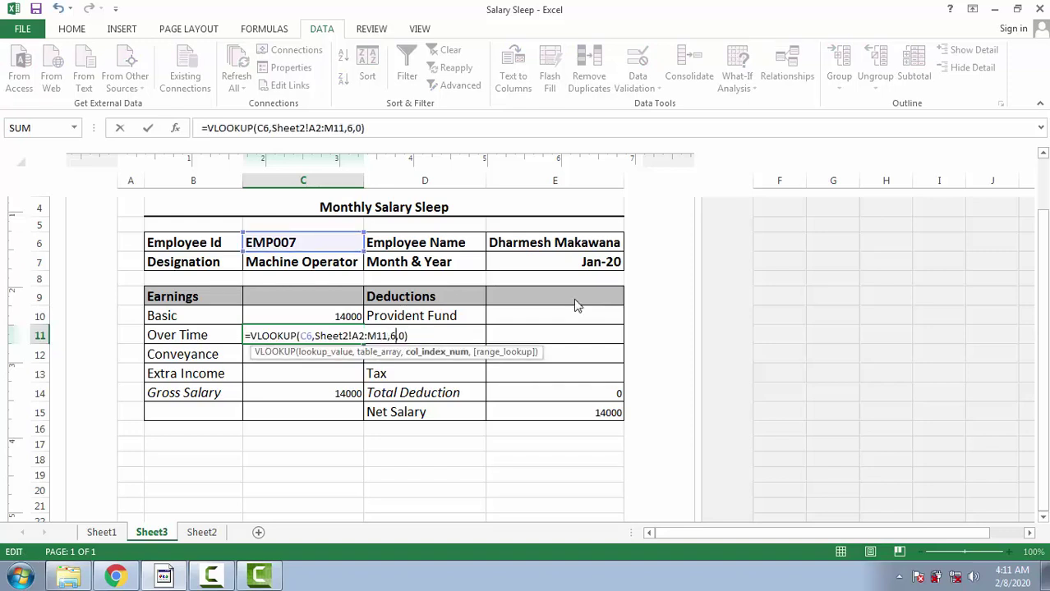
key("Return")
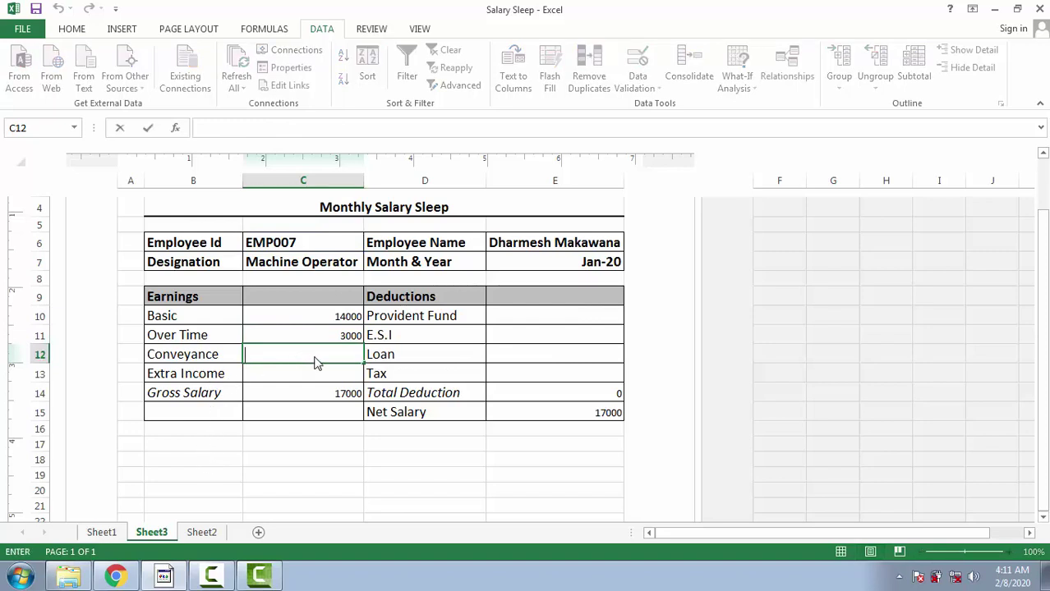
- Enter the Conveyance VLOOKUP in C12 with column index 7, showing 500
type("=VLOOKUP(C6,Sheet2!A2:M11,2,0)")
left_click(396, 355)
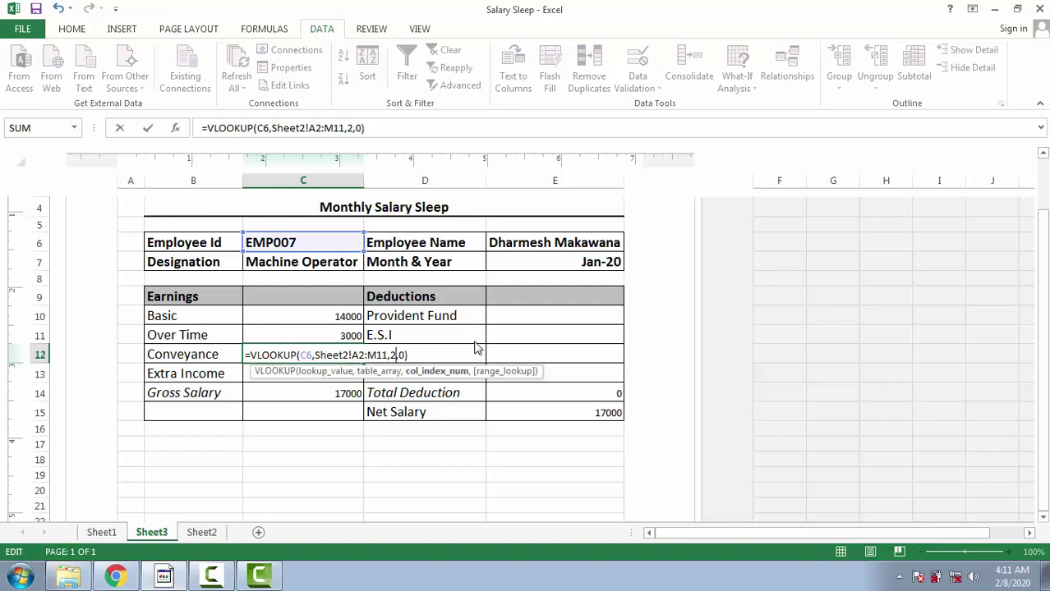
key("BackSpace")
type("7")
key("Return")
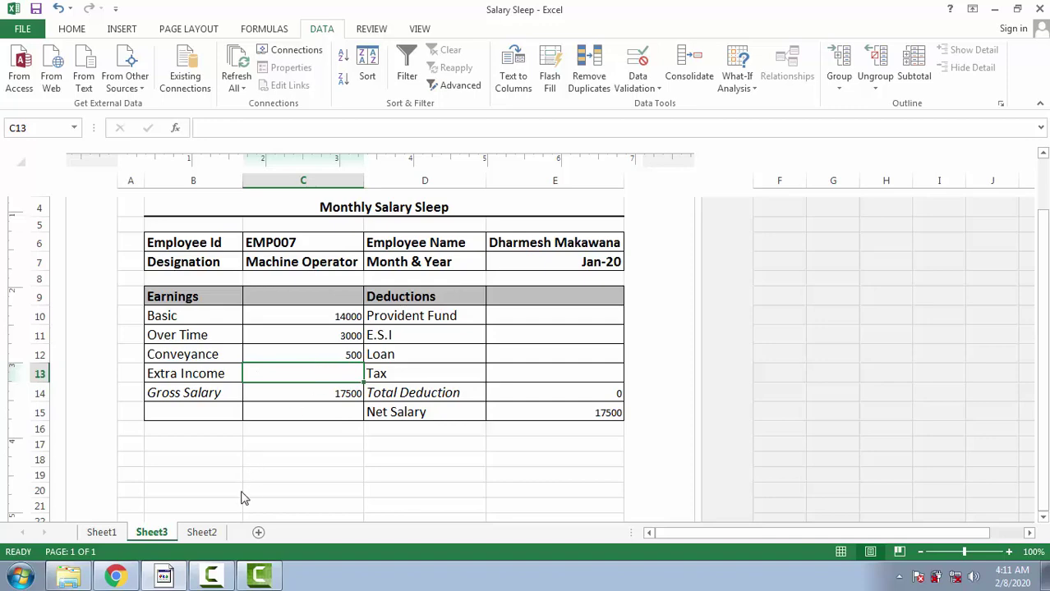
- Enter =VLOOKUP(C6,Sheet2!A2:M11,8,0) in C13 so Extra Income shows 0
left_click(209, 534)
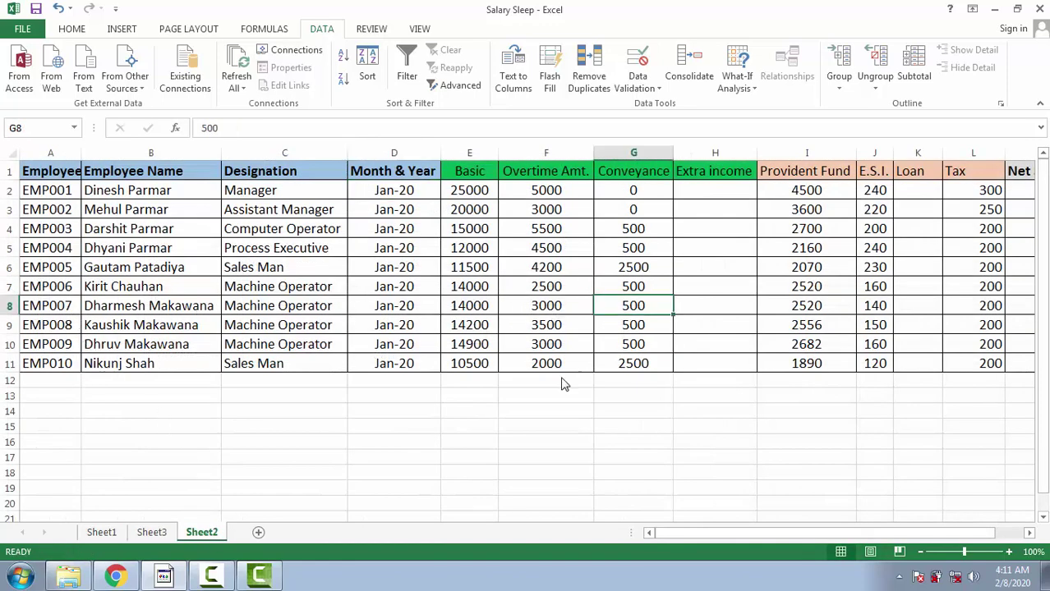
left_click(152, 534)
left_click(343, 356)
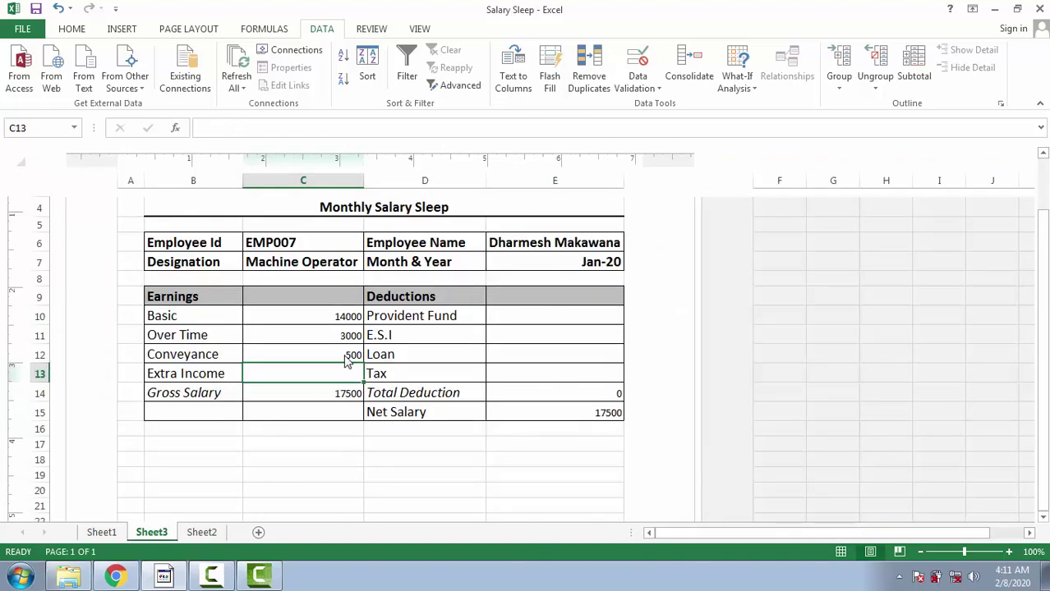
double_click(344, 355)
key("Escape")
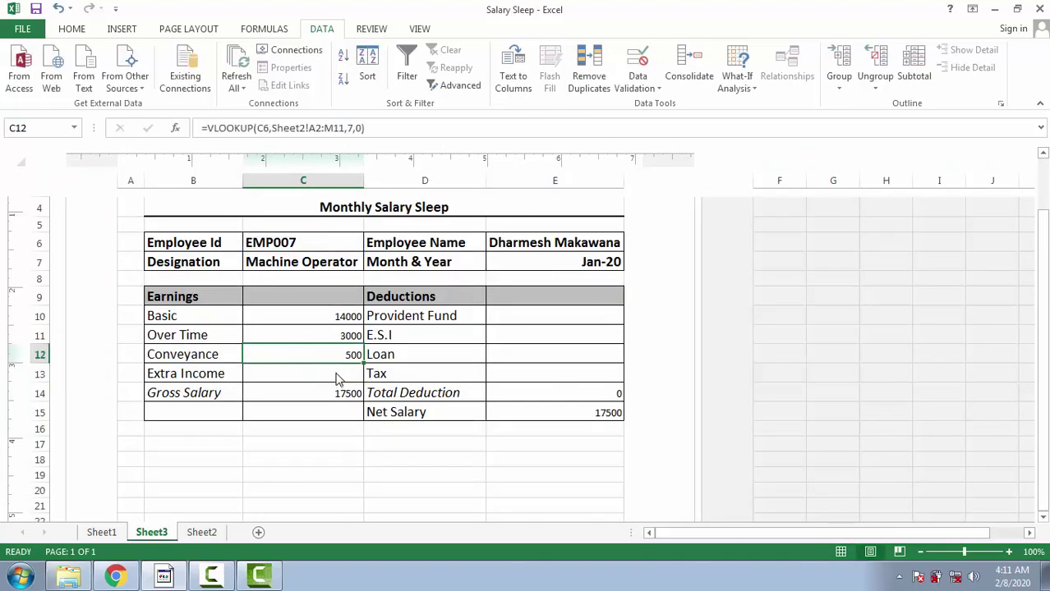
left_click(343, 373)
type("=VLOOKUP(C6,Sheet2!A2:M11,2,0)")
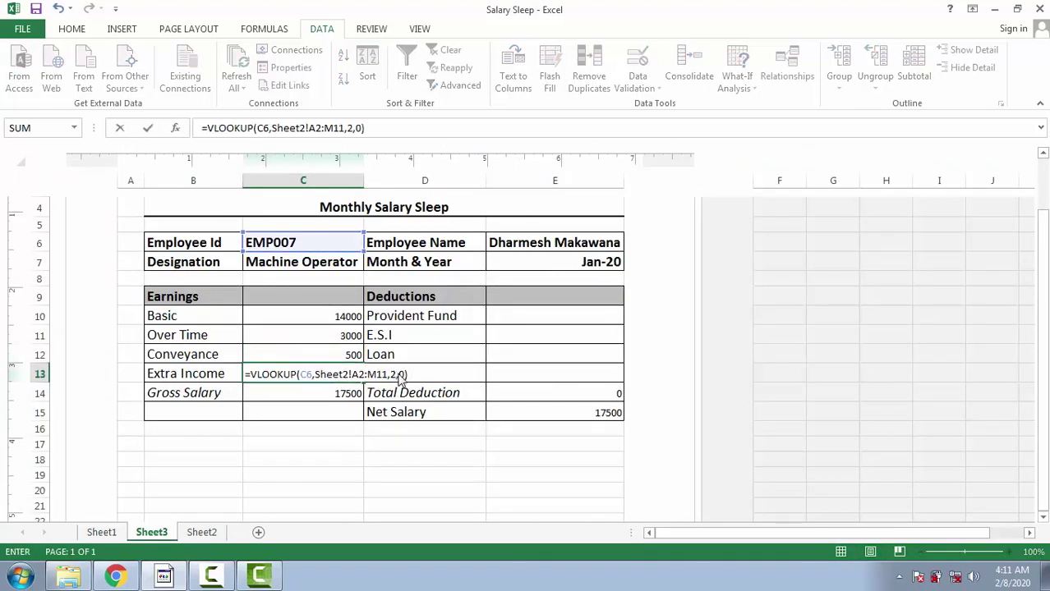
left_click(397, 374)
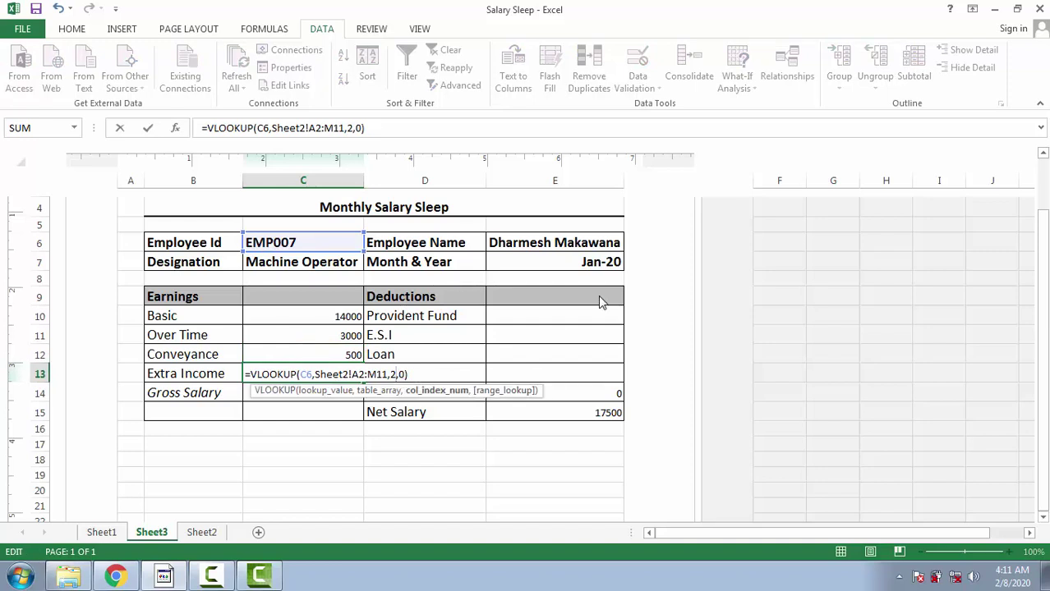
key("BackSpace")
type("8")
key("Return")
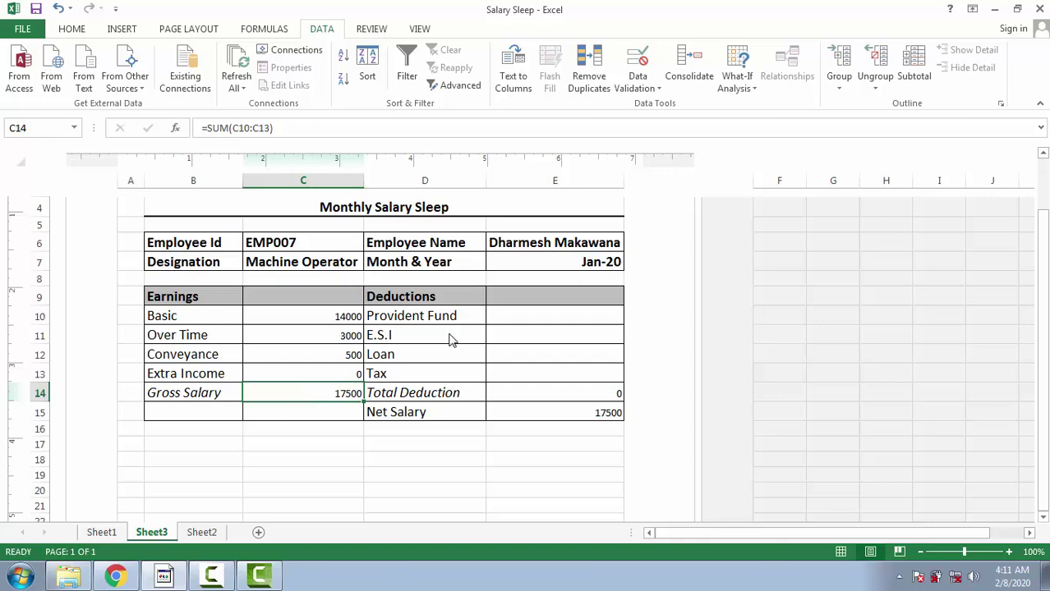
- Review the Provident Fund, E.S.I., Loan and Tax column headers on Sheet2
left_click(519, 321)
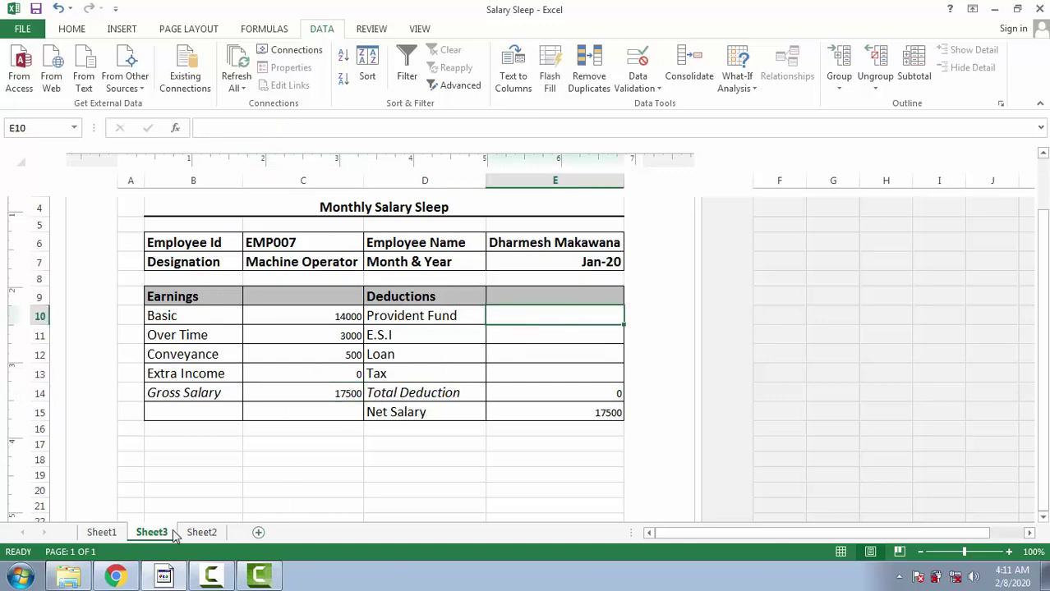
left_click(201, 533)
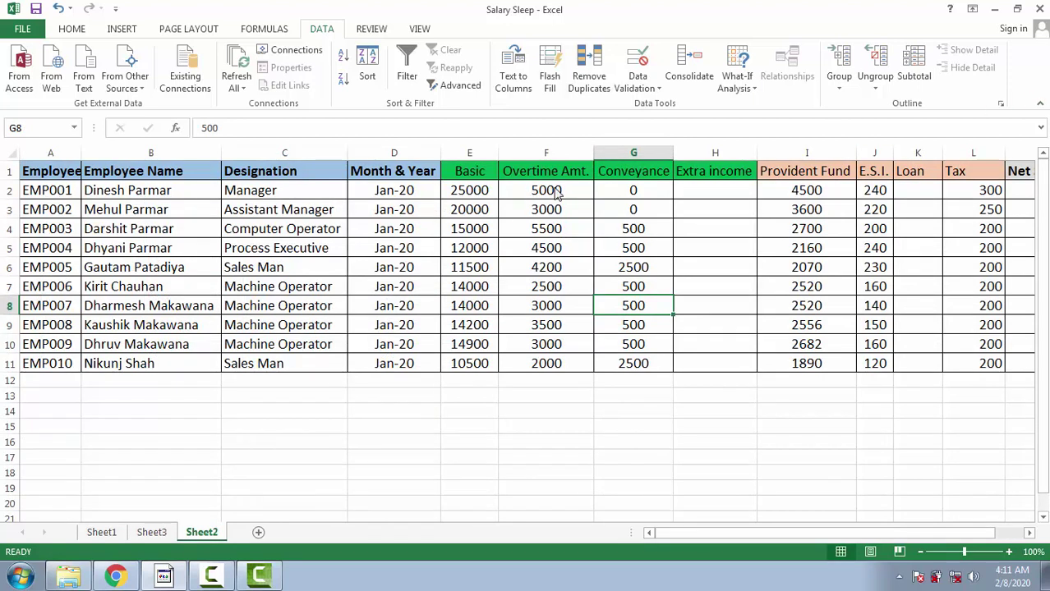
left_click(813, 175)
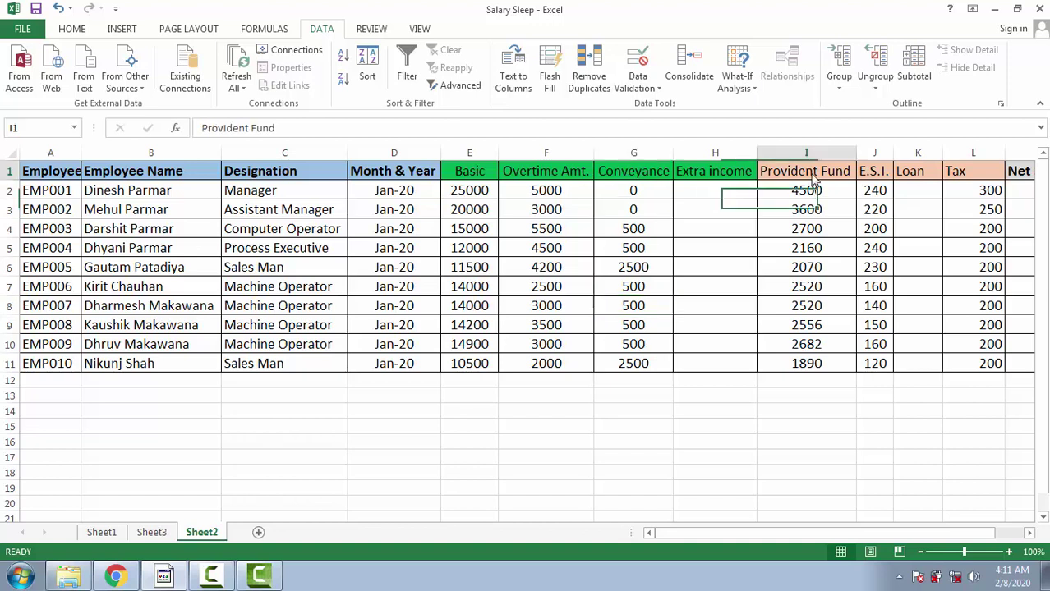
left_click(874, 179)
left_click(920, 178)
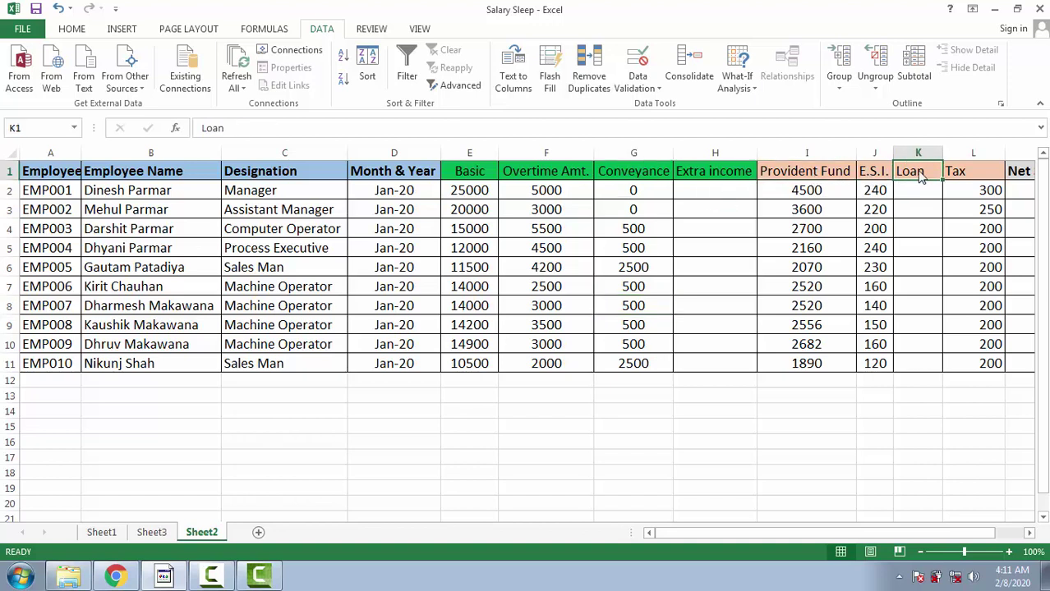
left_click(973, 176)
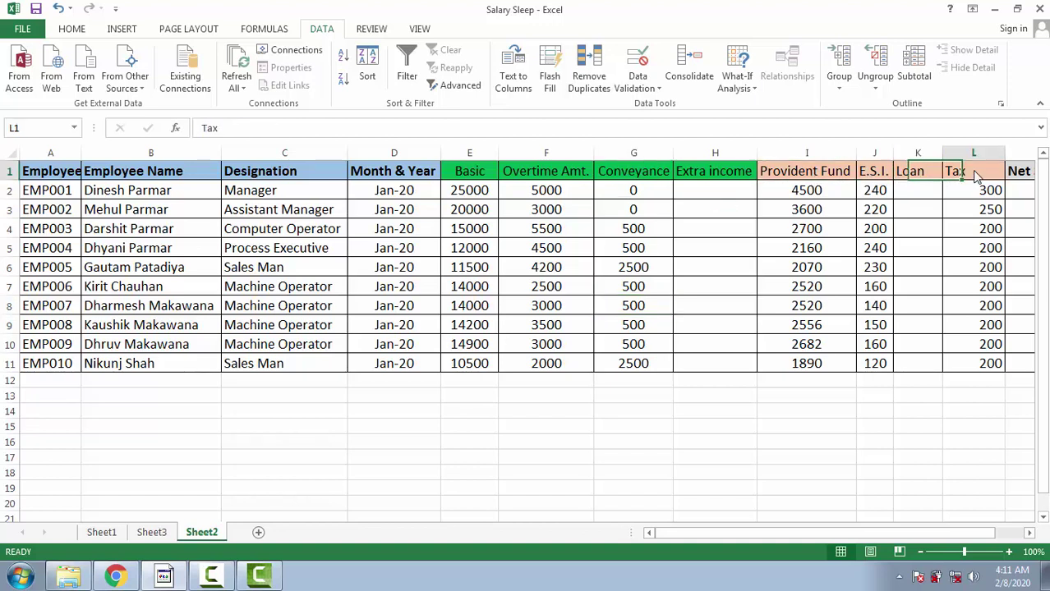
left_click(793, 177)
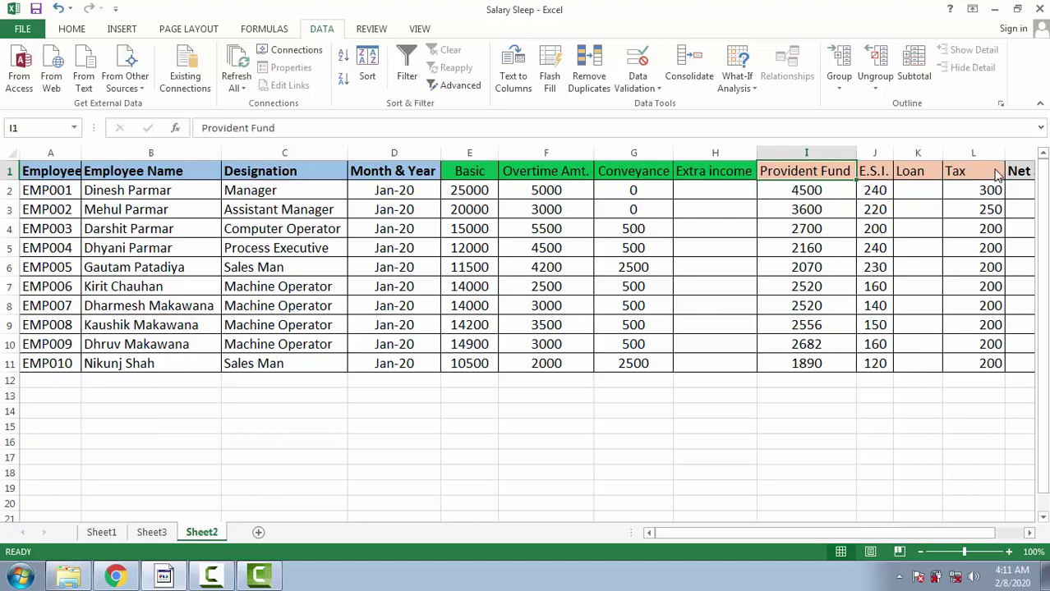
left_click(151, 532)
- Enter the Provident Fund VLOOKUP in E10 with column index 9, giving 2520
type("=")
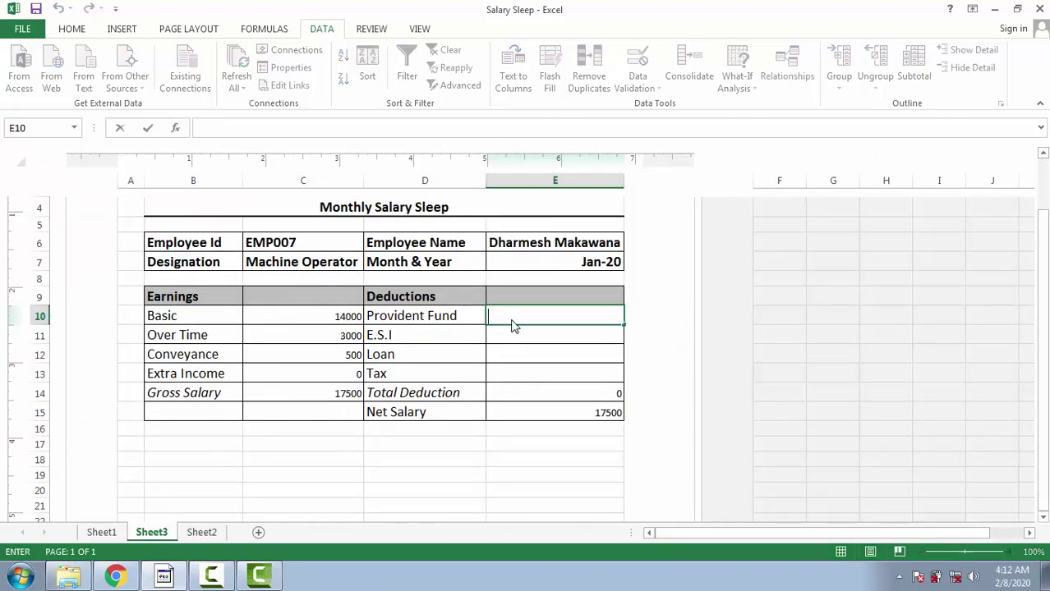
type("=VLOOKUP(C6,Sheet2!A2:M11,2,0)")
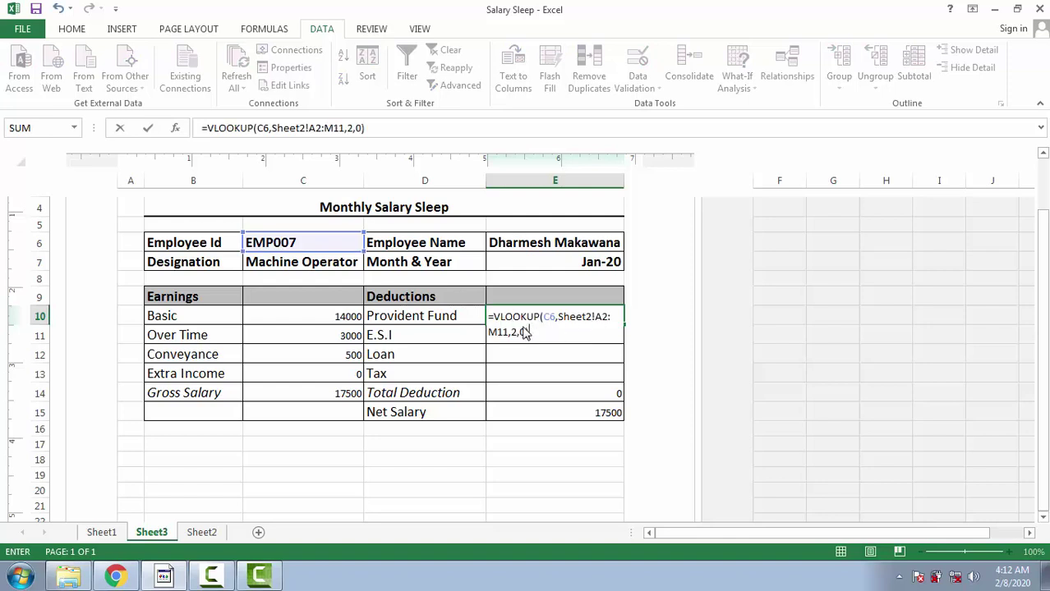
left_click(518, 339)
key("BackSpace")
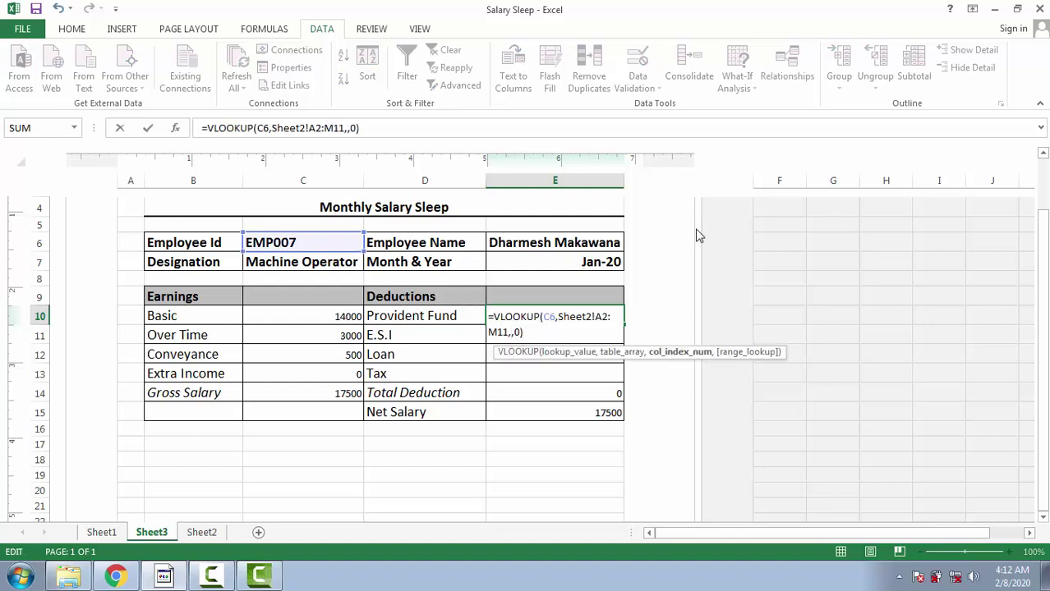
type("9")
key("Return")
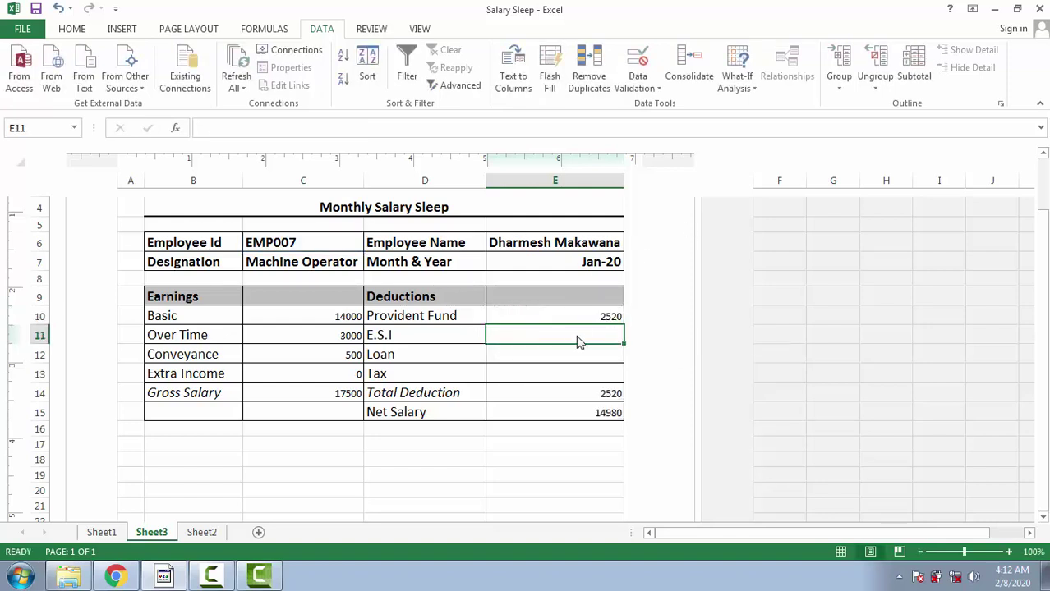
- Add the E.S.I lookup in E11 using column index 10, giving 140
key("ctrl+v")
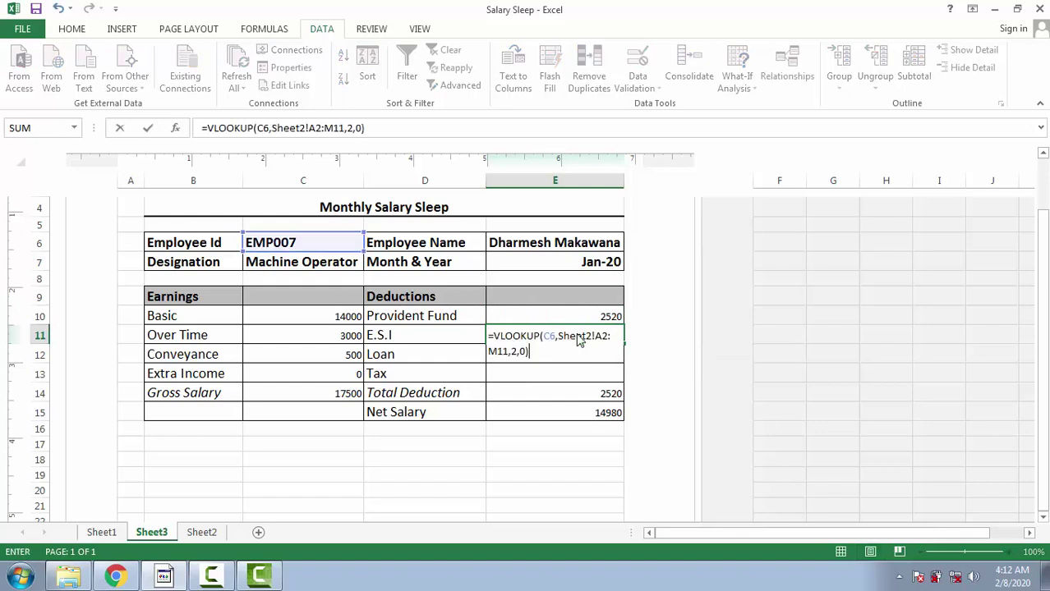
key("Left")
key("Left")
key("Right")
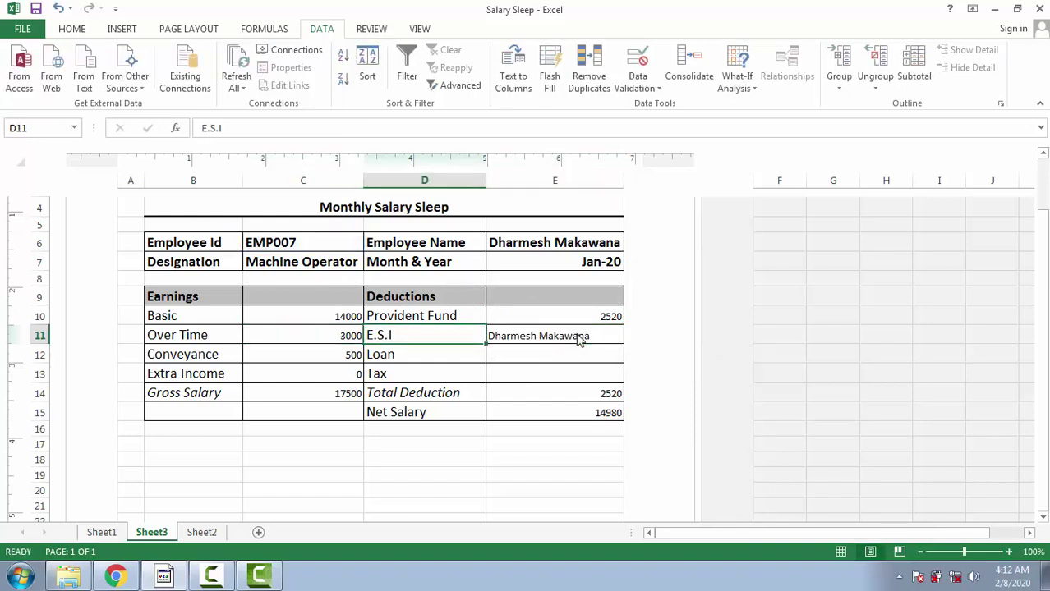
left_click(579, 341)
double_click(579, 341)
left_click(511, 352)
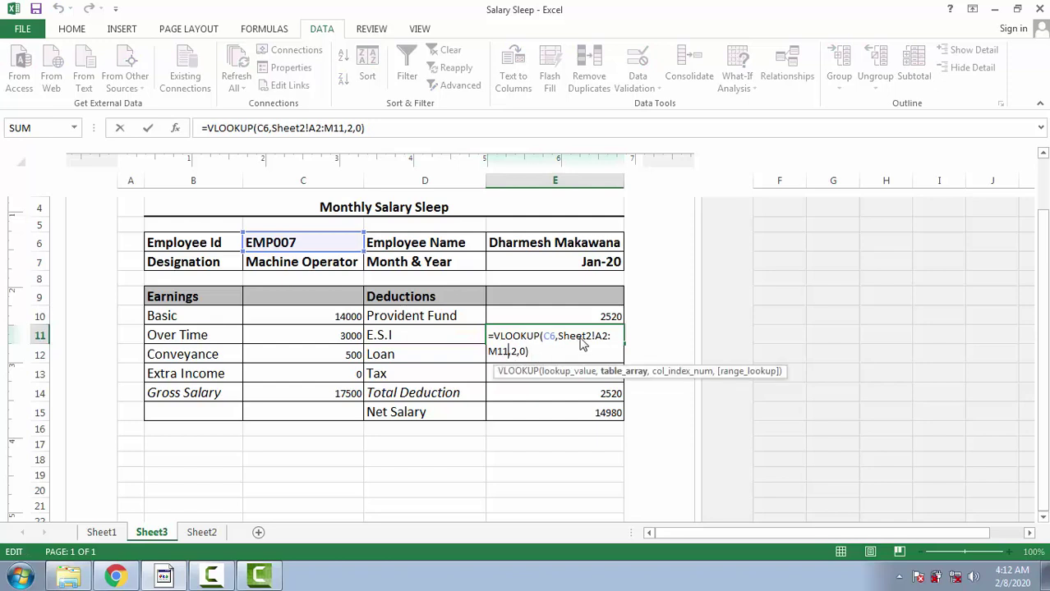
key("Right")
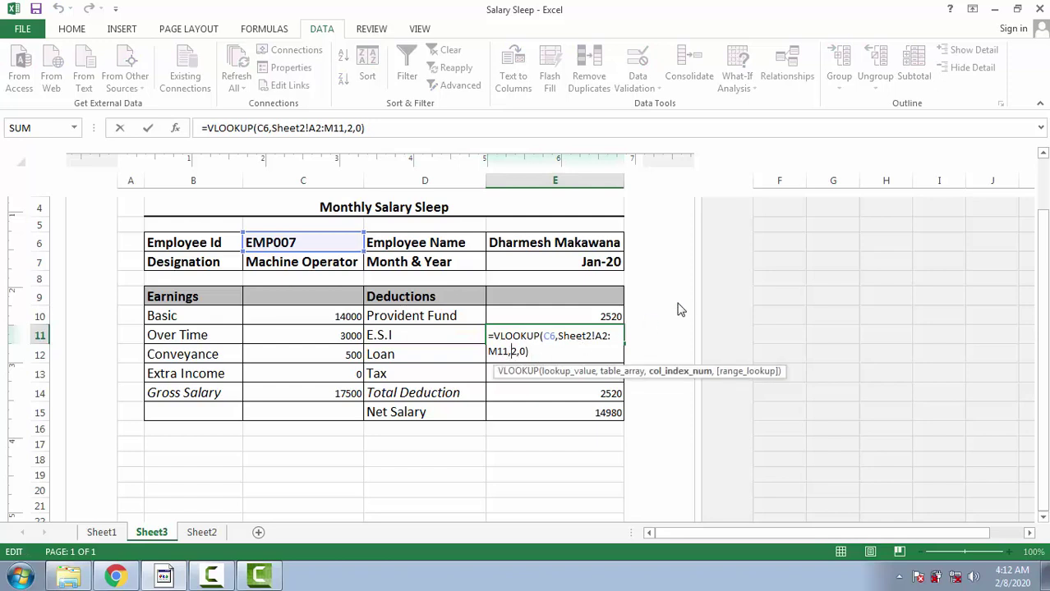
key("Delete")
type("10")
key("Return")
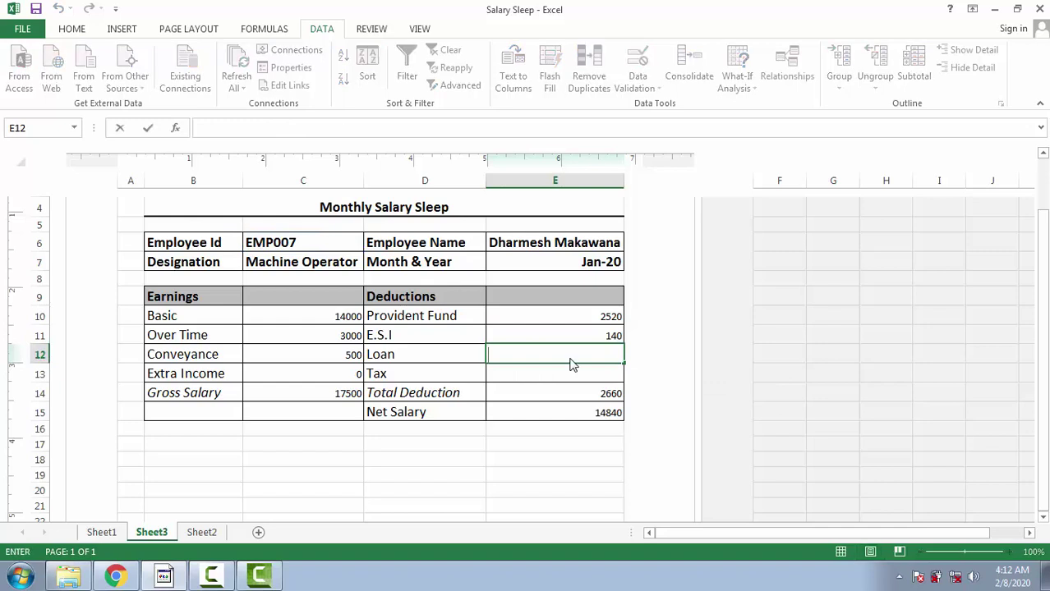
- Add Loan (column 11) and Tax (column 12) lookups in E12 and E13, giving 0 and 200
key("ctrl+apostrophe")
key("Left")
key("Left")
key("Left")
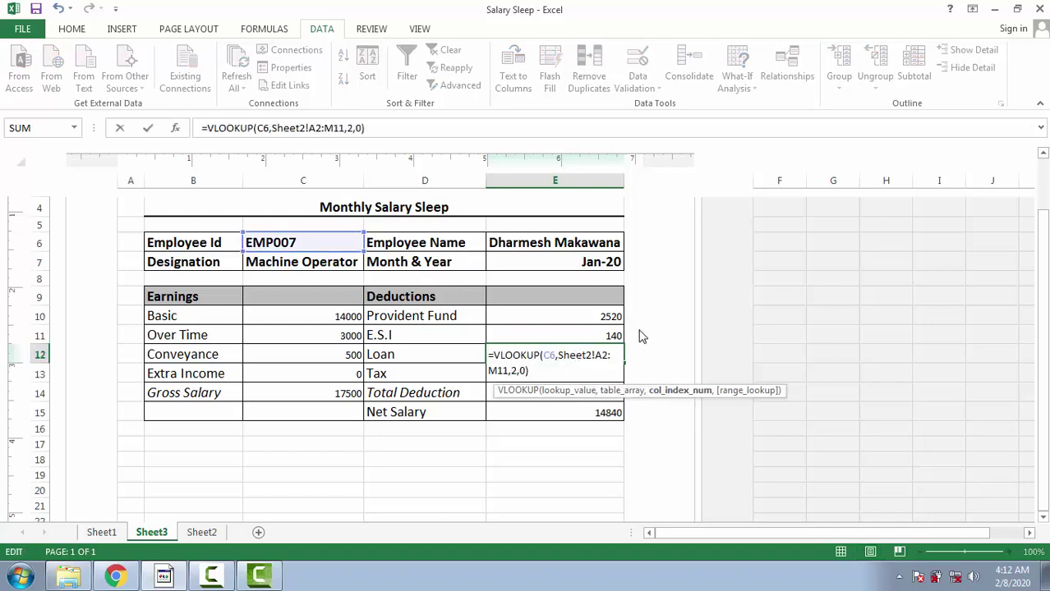
key("Delete")
type("11")
key("Return")
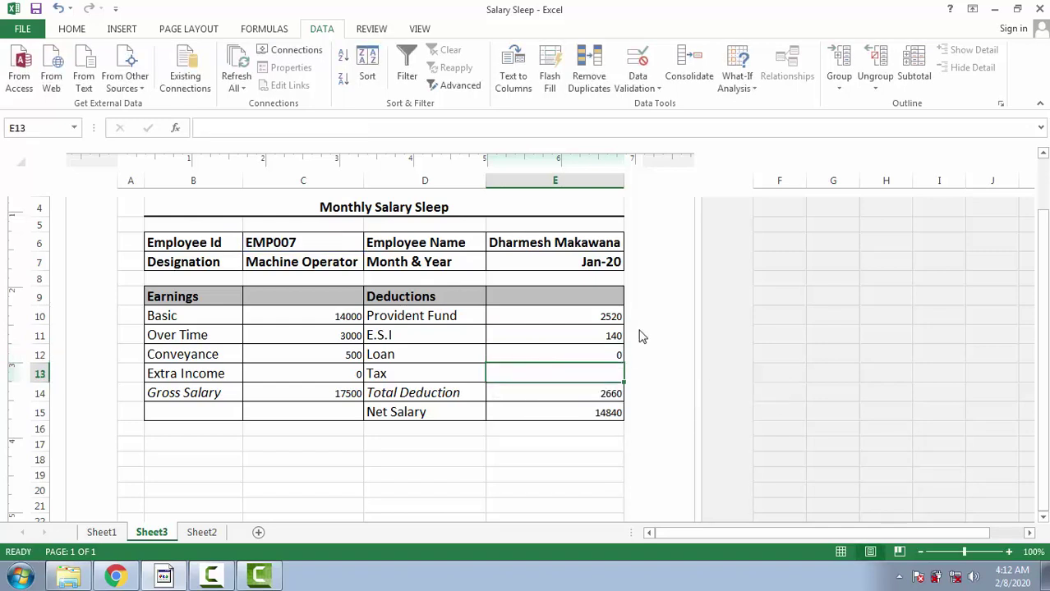
key("ctrl+apostrophe")
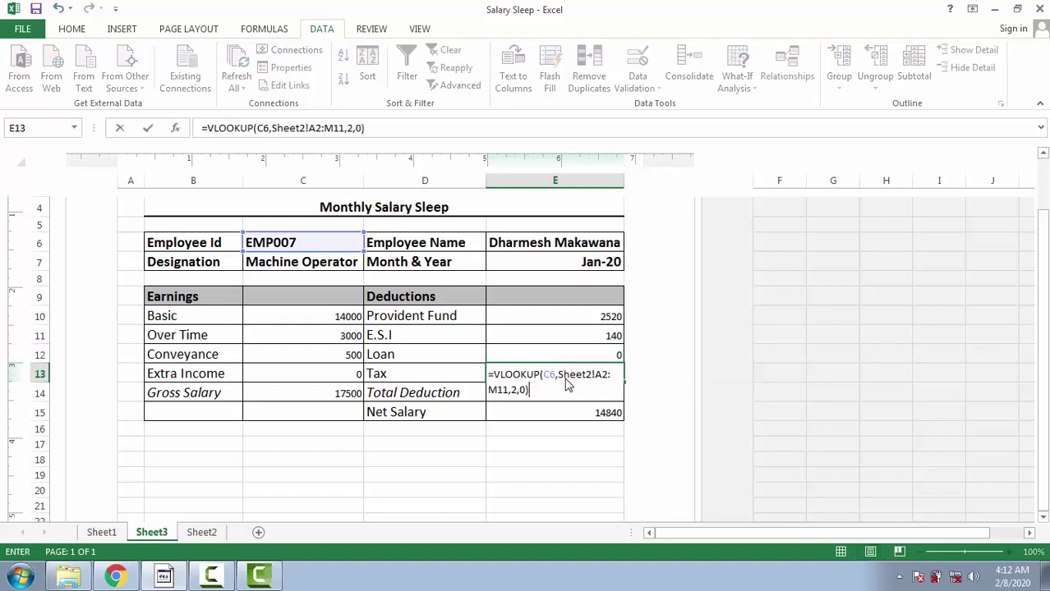
key("Left")
key("Left")
key("Left")
key("BackSpace")
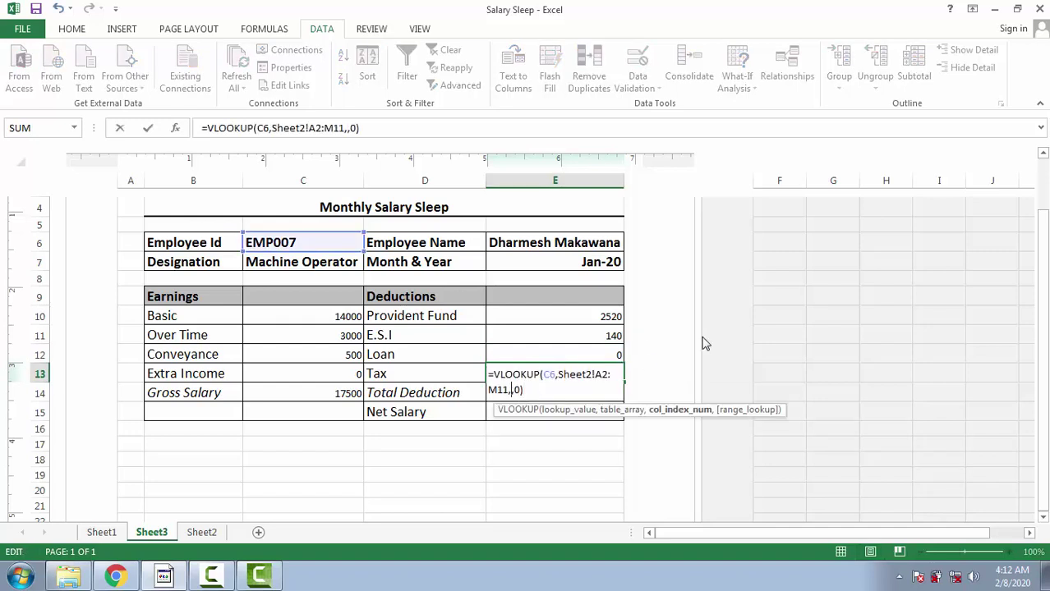
type("12")
key("Return")
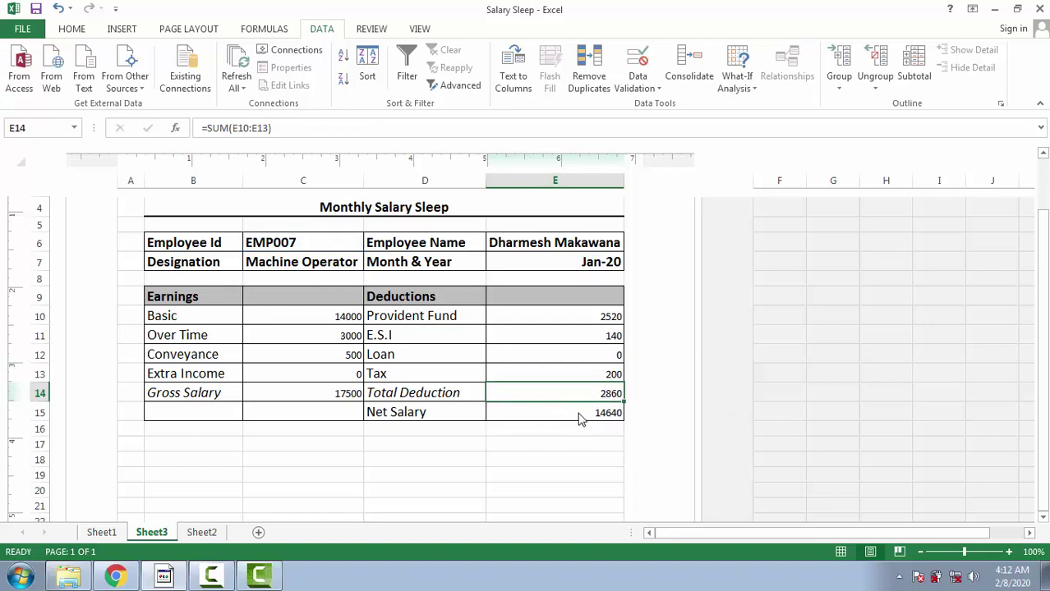
- Enlarge the earnings amounts in C10:C14 to font size 14
left_click(577, 416)
left_click(337, 339)
left_click(329, 324)
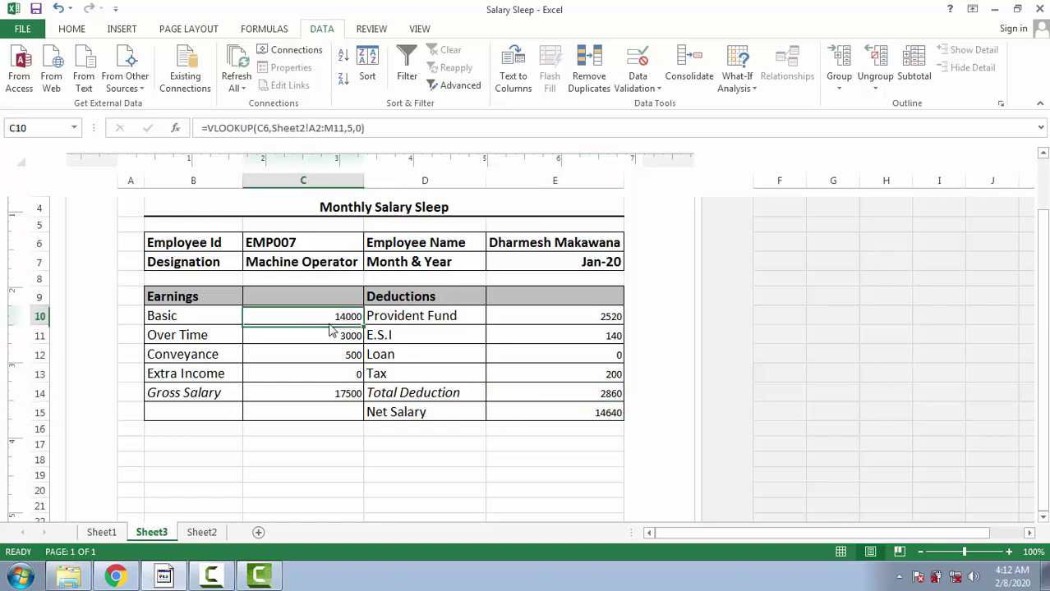
left_click_drag(329, 329, 334, 394)
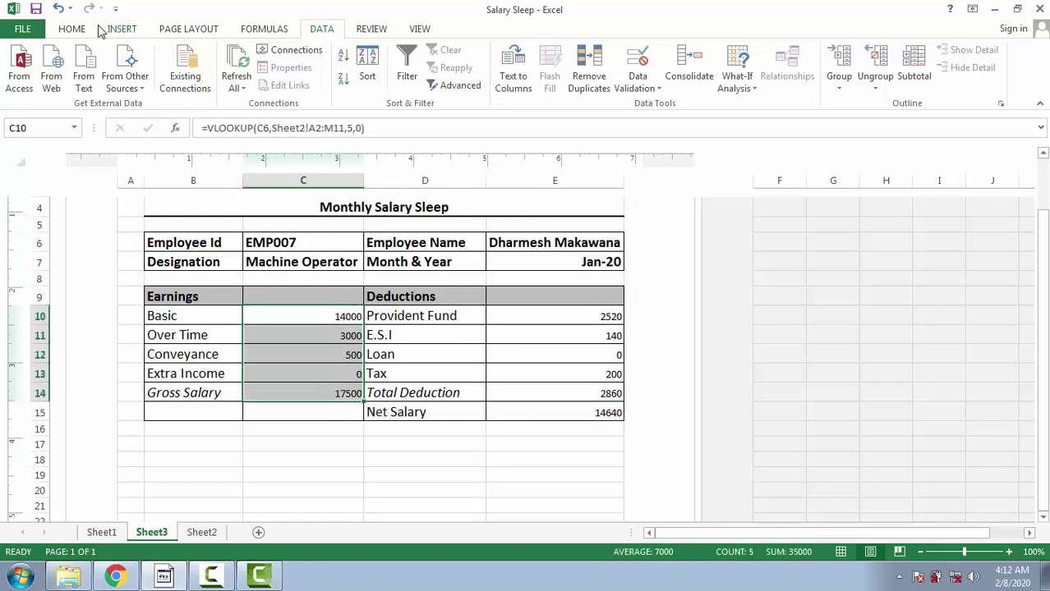
left_click(74, 31)
left_click(253, 58)
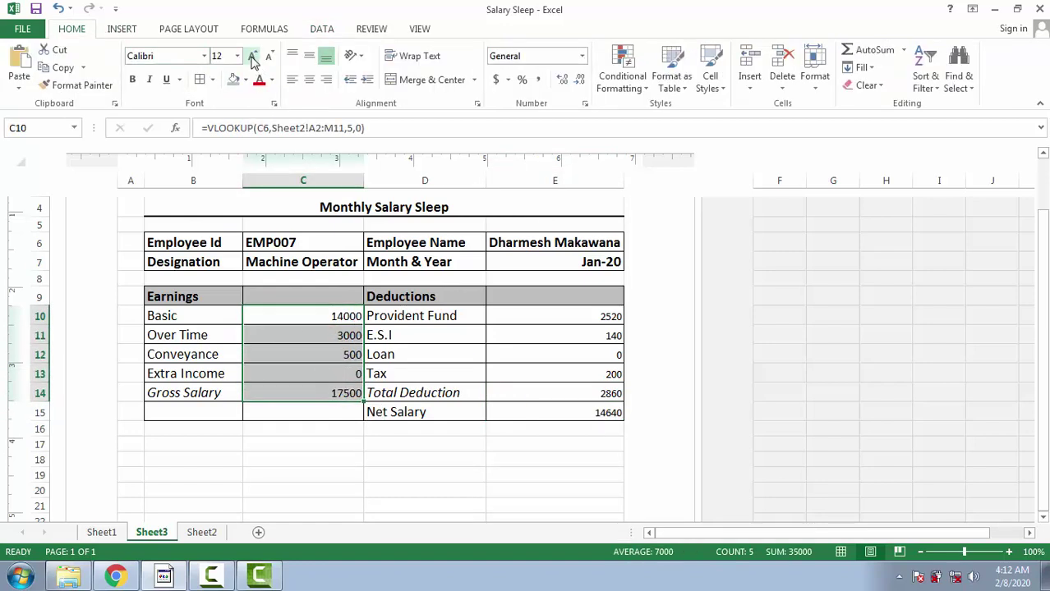
left_click(253, 57)
- Enlarge the deduction amounts in column E to font size 14
left_click_drag(520, 321, 543, 413)
left_click(253, 58)
left_click(253, 58)
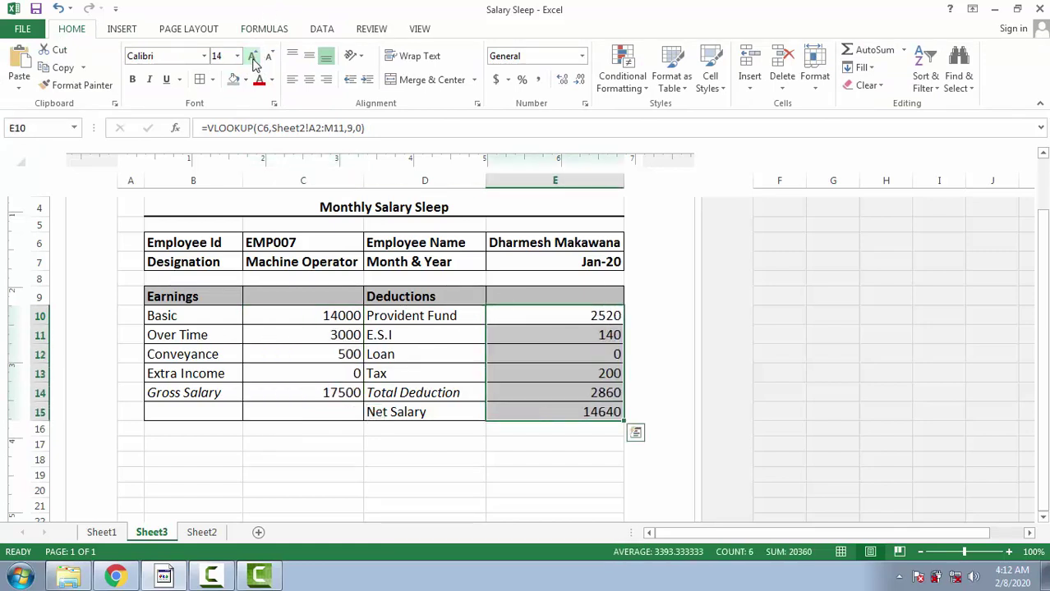
left_click(546, 354)
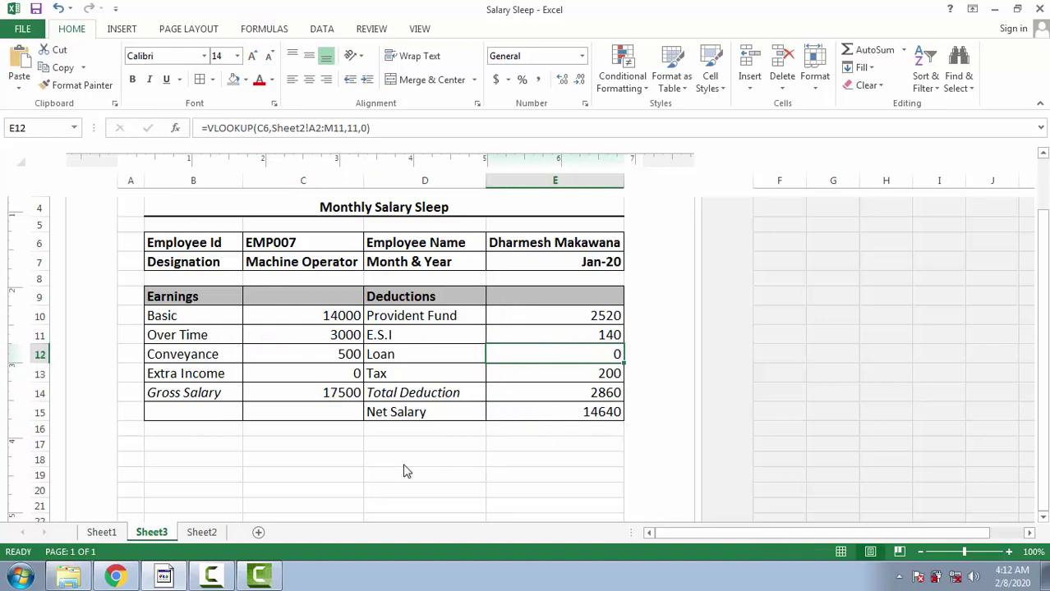
left_click(282, 445)
scroll(509, 425, "up", 2)
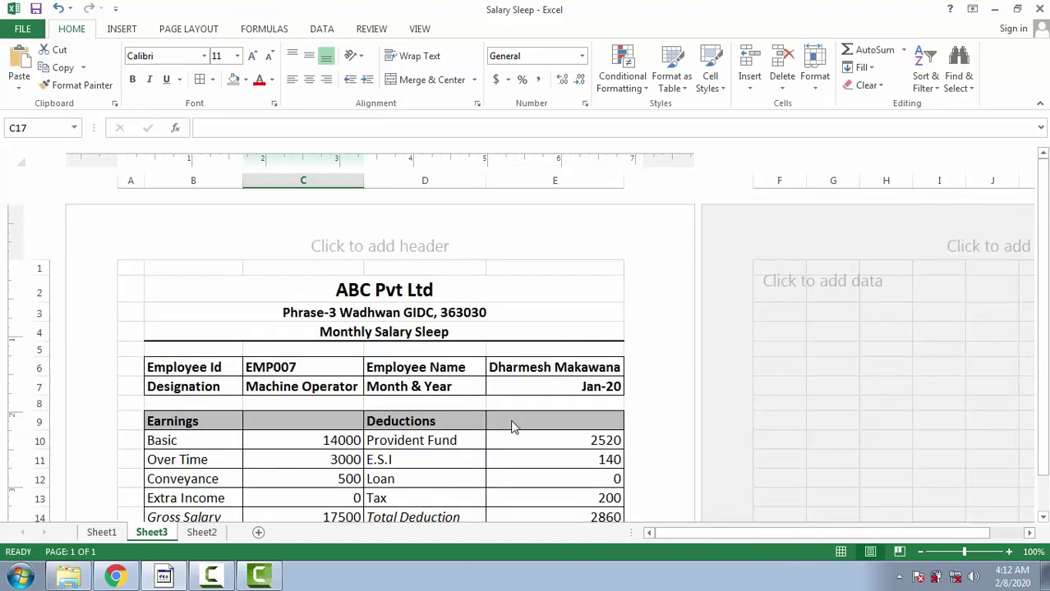
scroll(511, 425, "down", 2)
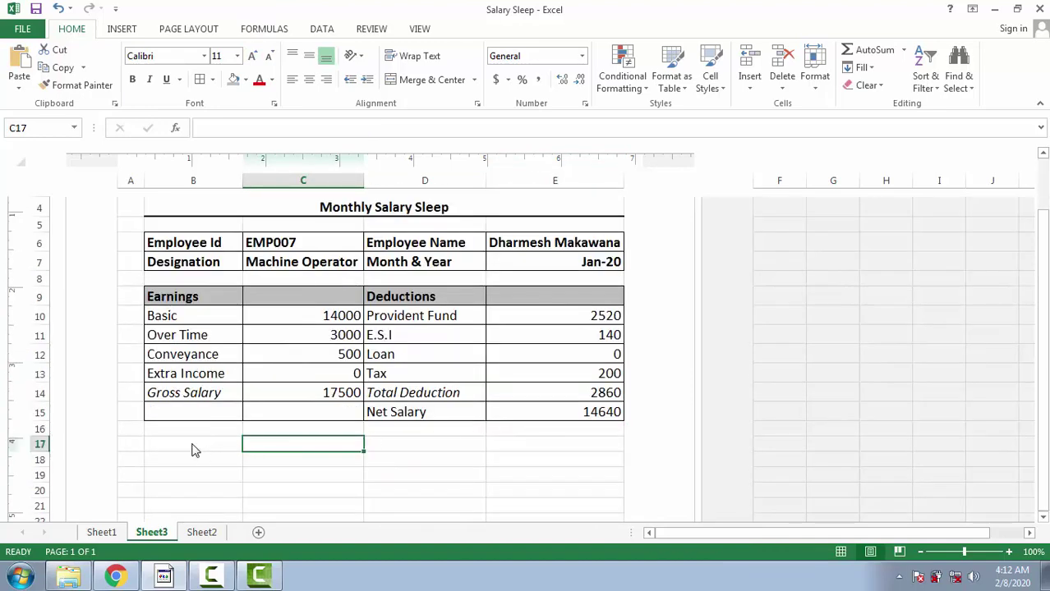
- Merge B17:C17, left-align it, and enter 'Employee's Signature' followed by an underscore line
left_click_drag(183, 447, 290, 450)
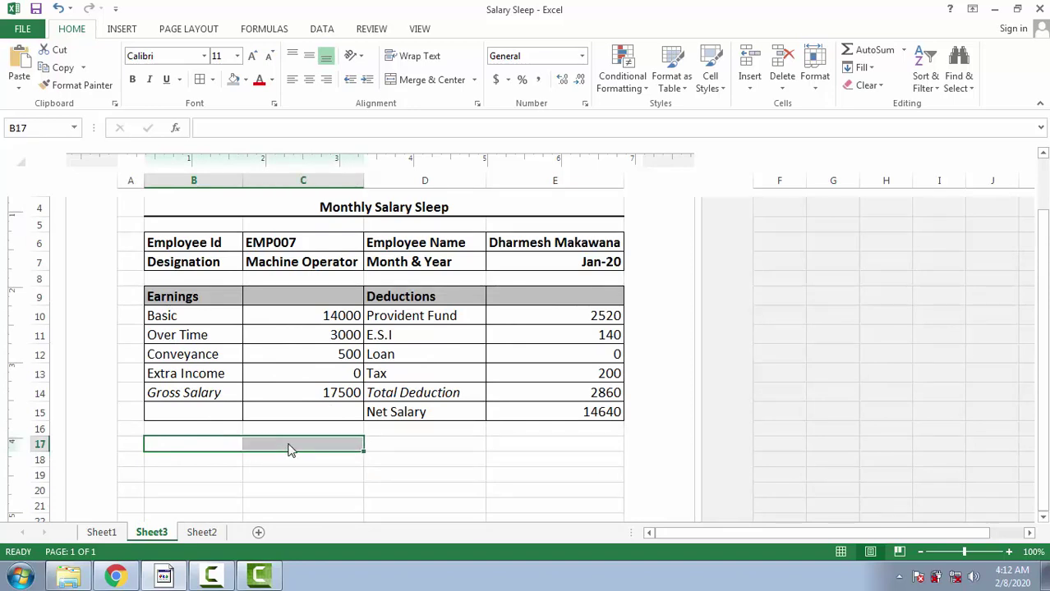
left_click(430, 80)
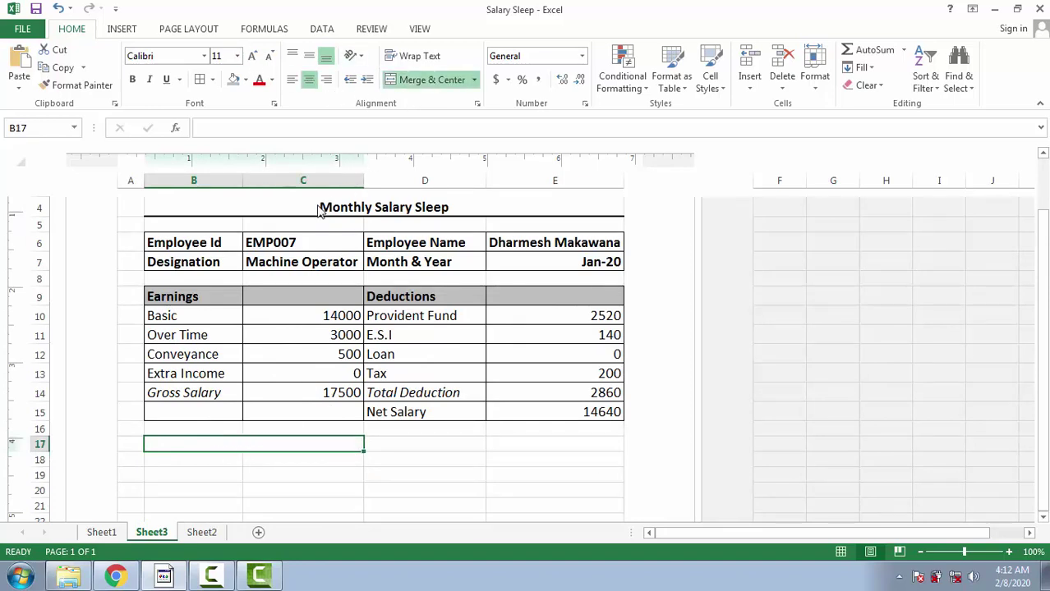
left_click(292, 80)
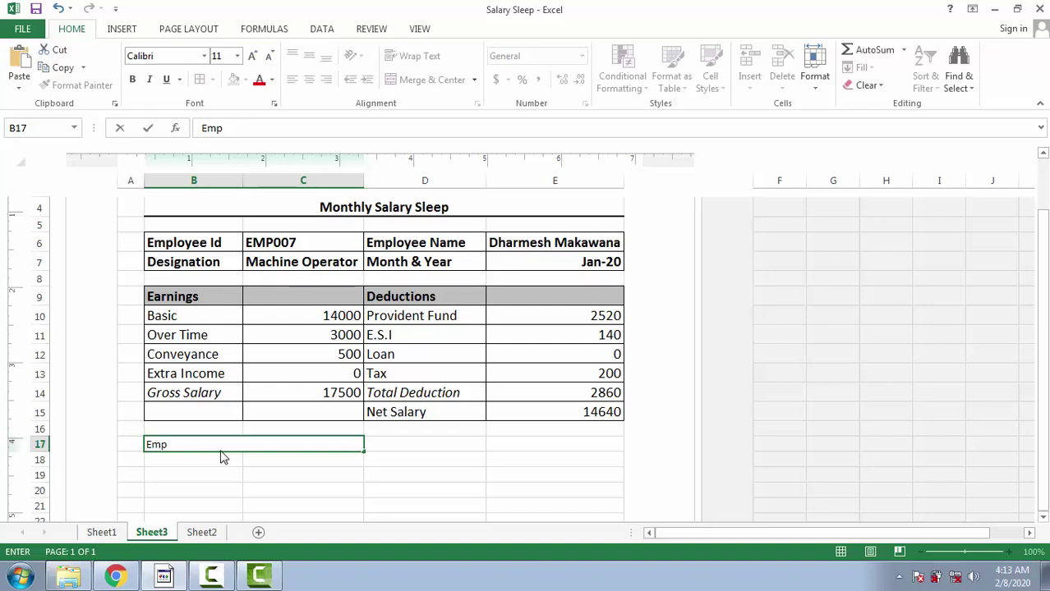
type("lo")
type("yee S")
type("ig")
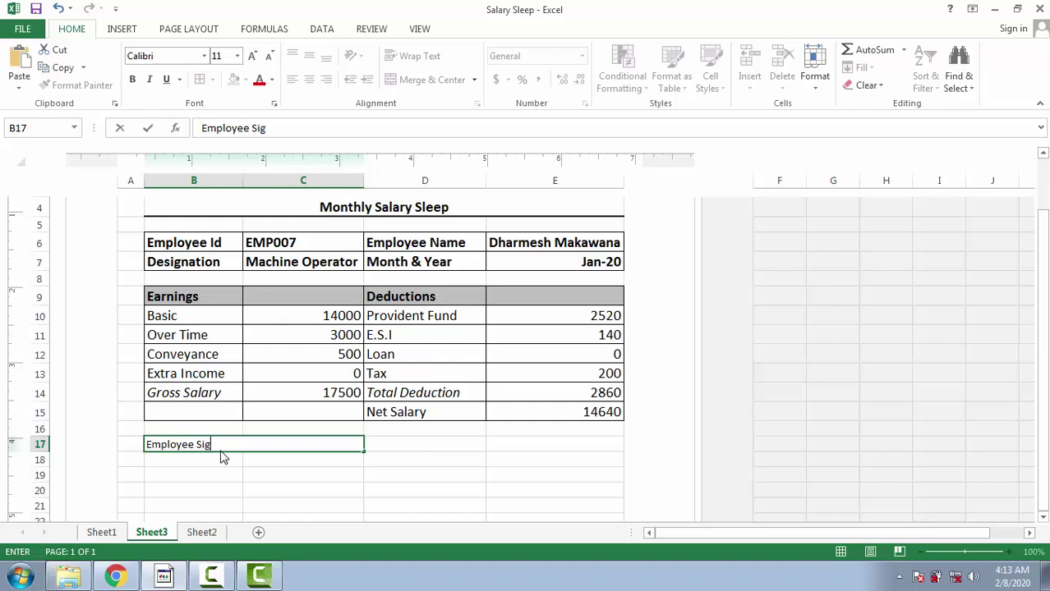
key("BackSpace")
key("BackSpace")
key("BackSpace")
type("'s S")
type("ignature")
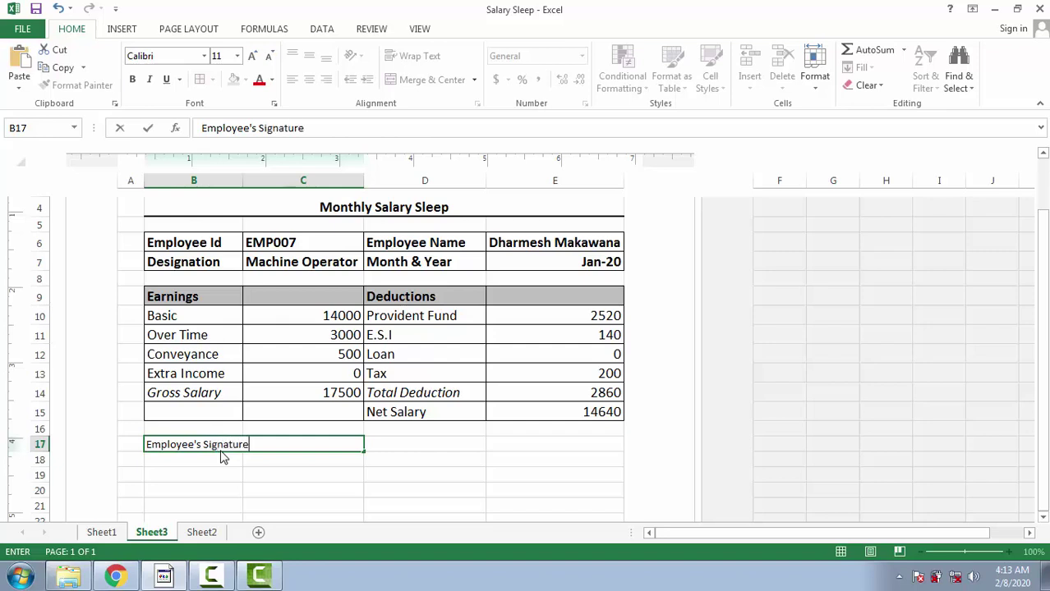
type("_________")
type("___________")
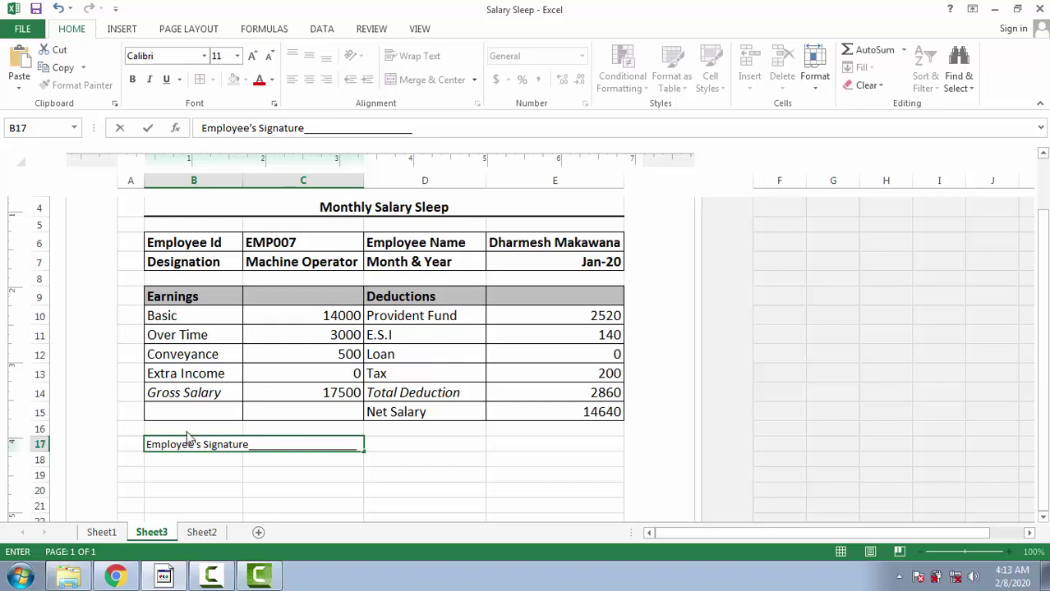
left_click(413, 442)
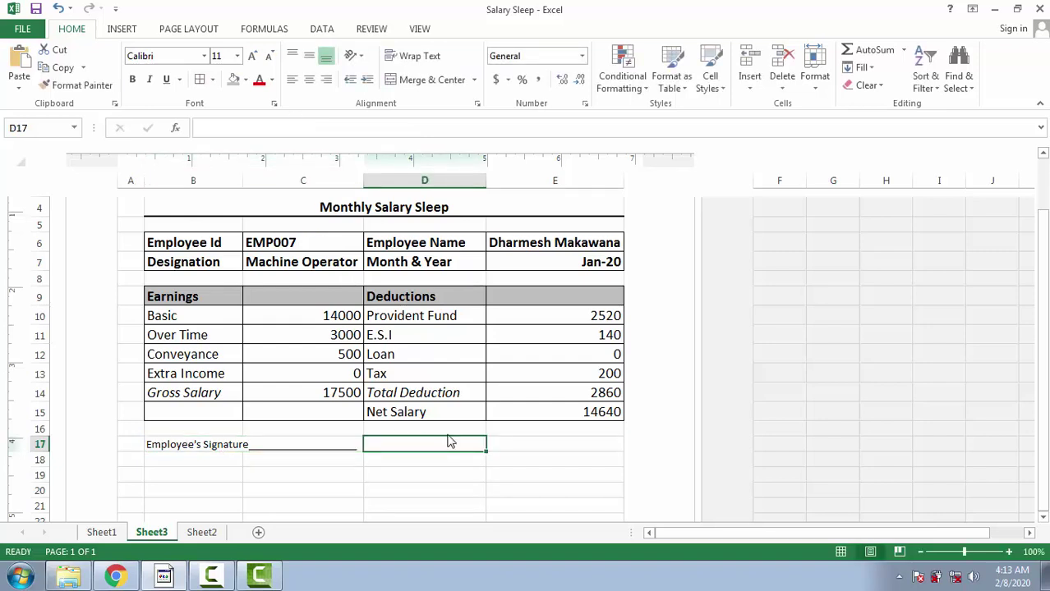
- Merge D17:E17 and enter 'Director' followed by an underscore line
left_click_drag(450, 442, 526, 443)
left_click(432, 80)
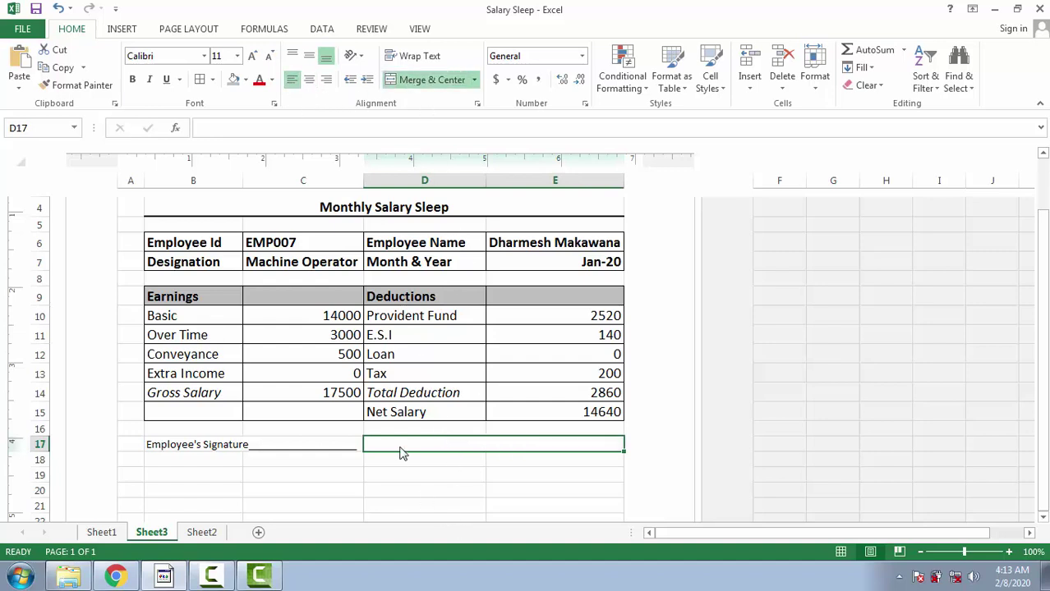
type("Di")
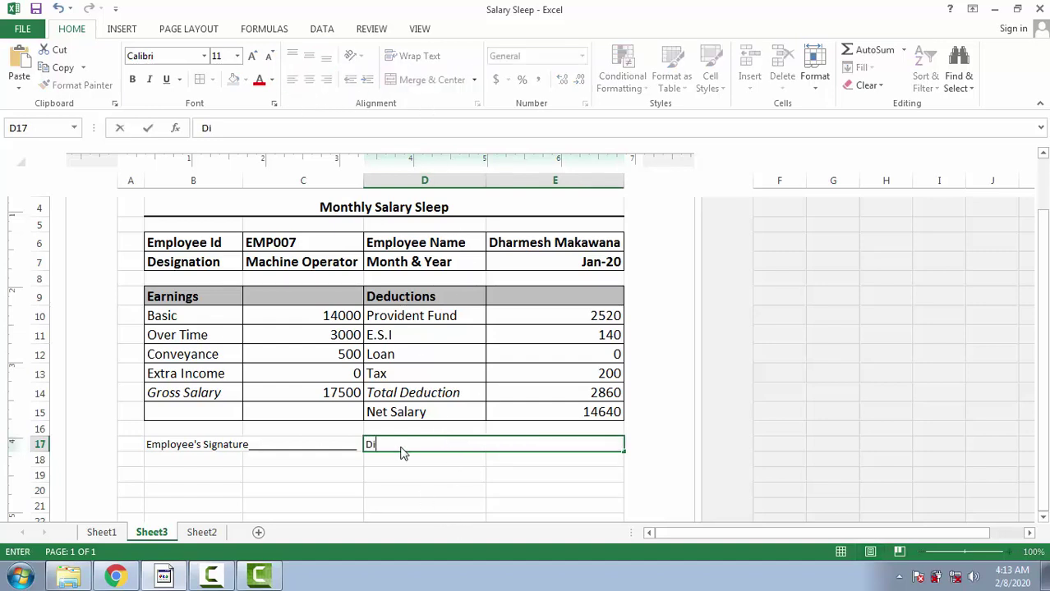
type("recto")
type("r")
type("_________________________")
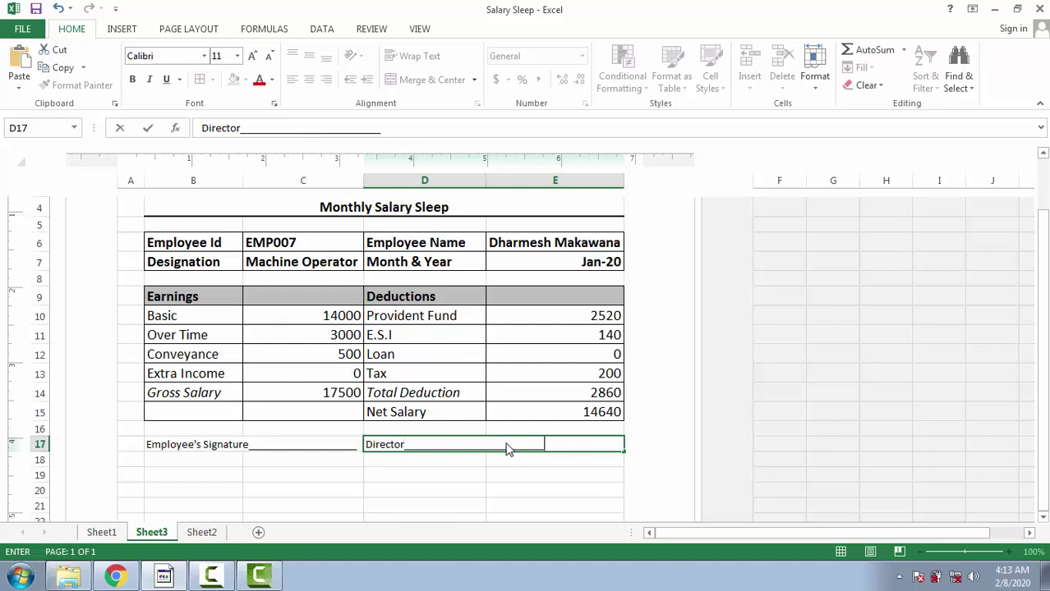
key("Return")
- Enlarge both signature lines in row 17 to font size 14
key("Up")
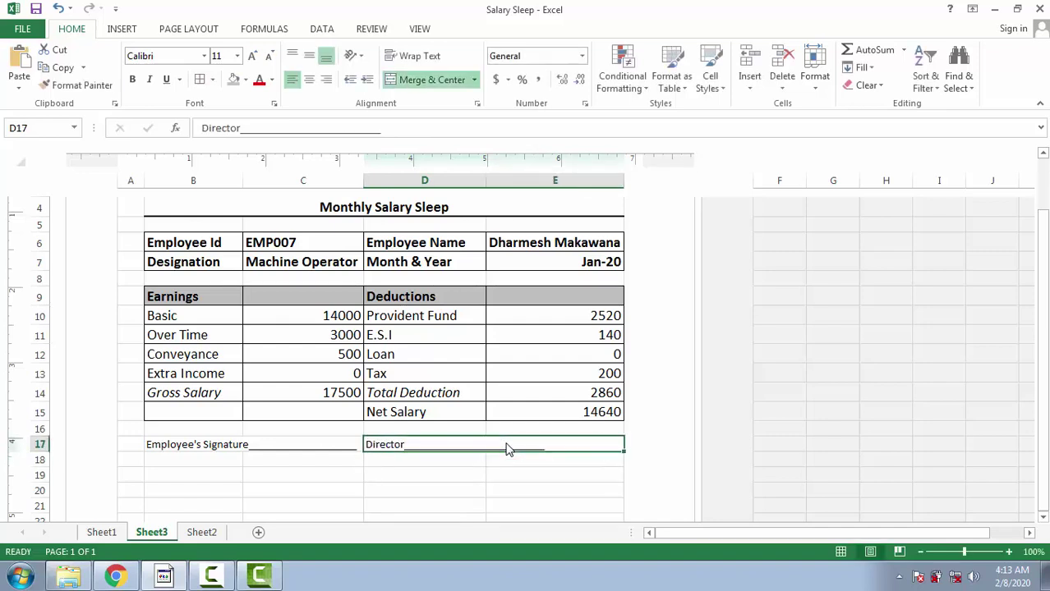
key("Left")
key("shift+Right")
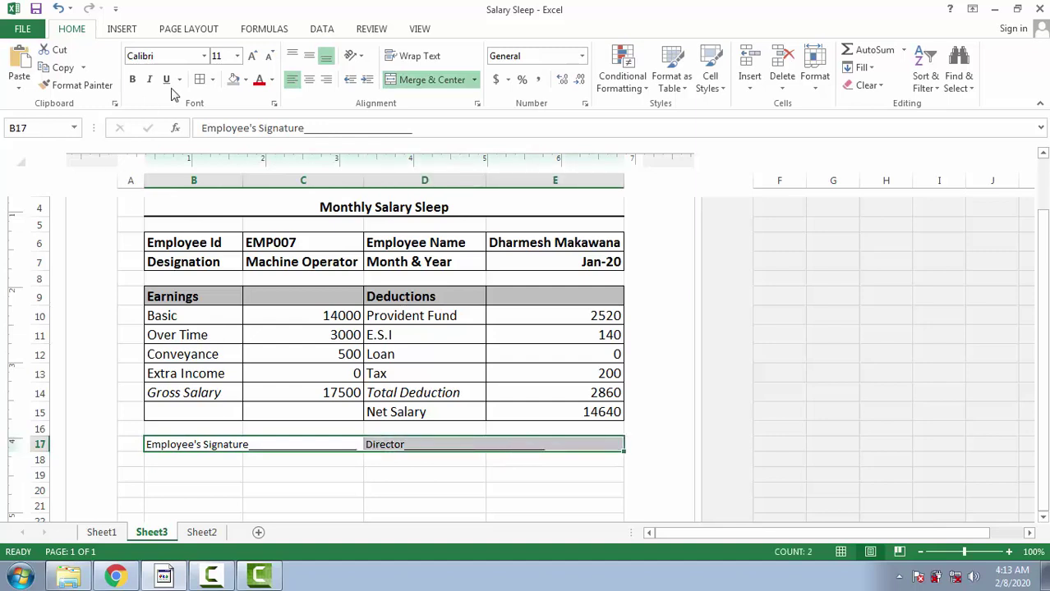
left_click(255, 57)
left_click(254, 57)
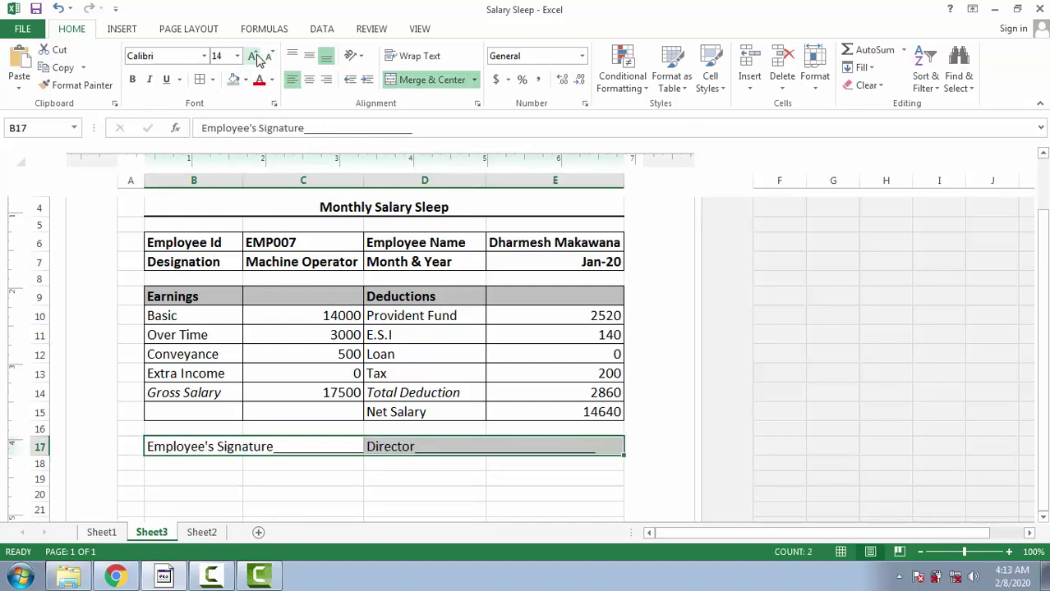
left_click(451, 472)
left_click(271, 434)
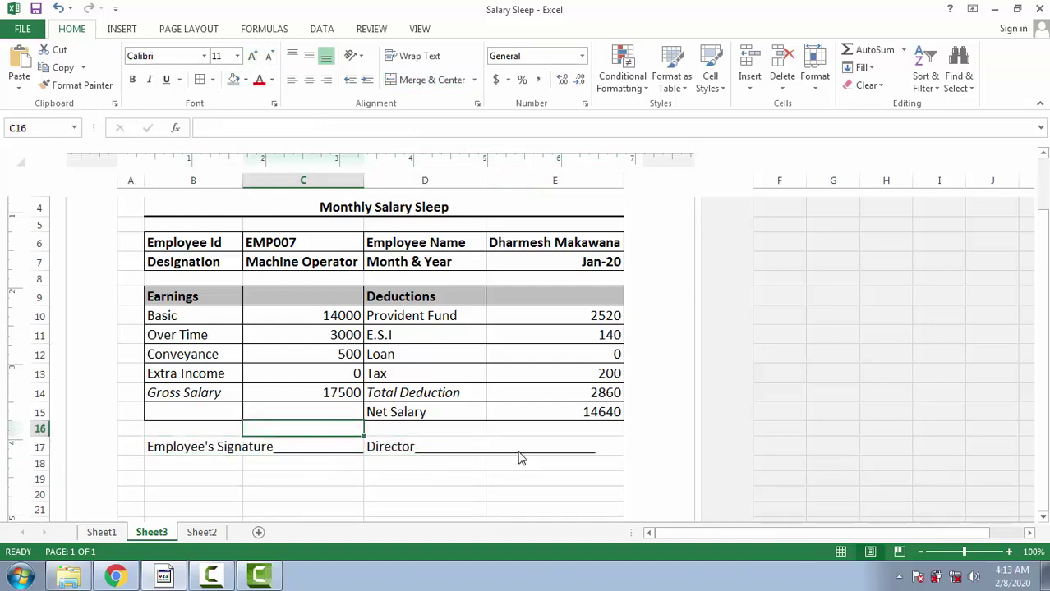
left_click(497, 451)
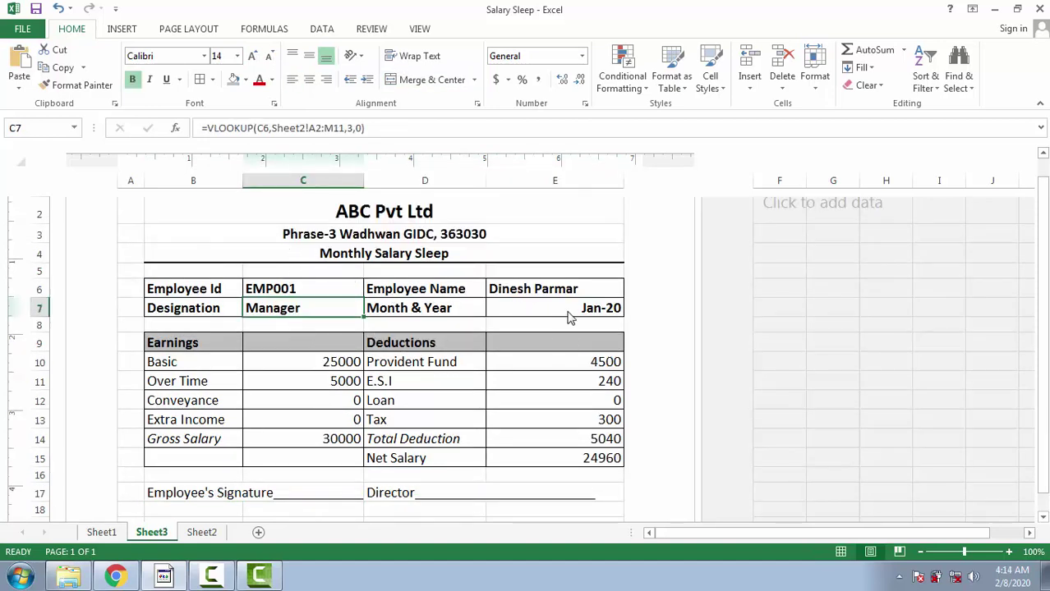
- Pick EMP006, then EMP009, from the C6 Employee Id dropdown to refresh the slip's lookups
left_click(353, 290)
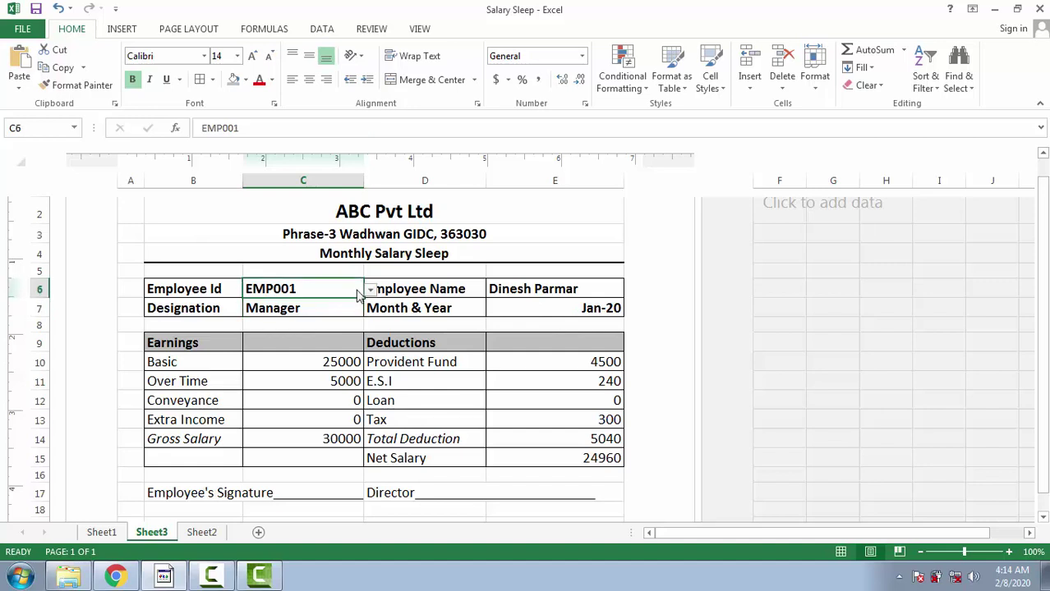
left_click(371, 290)
left_click(290, 353)
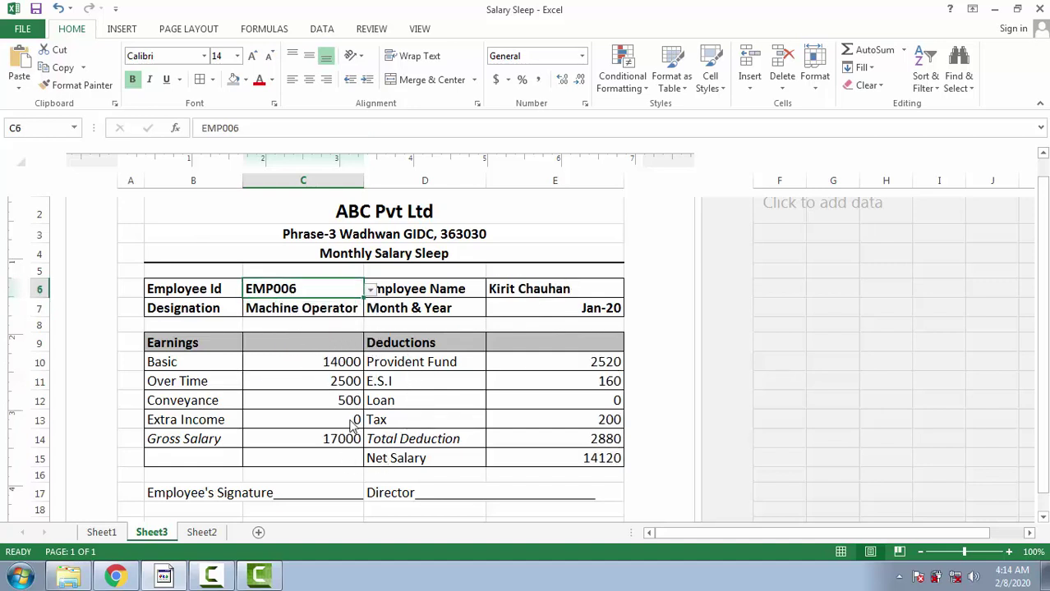
left_click(370, 290)
left_click(290, 364)
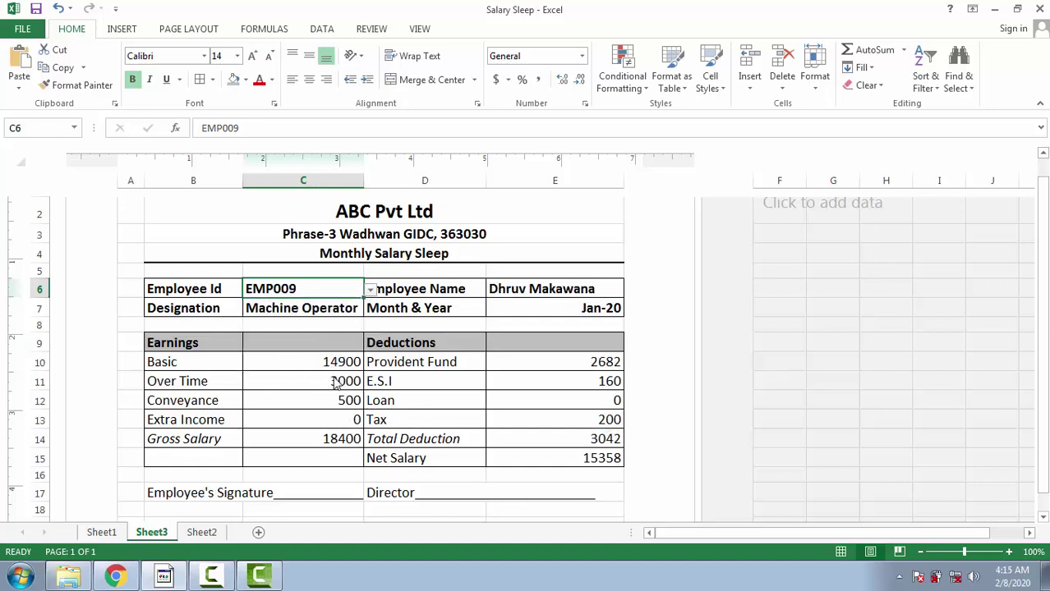